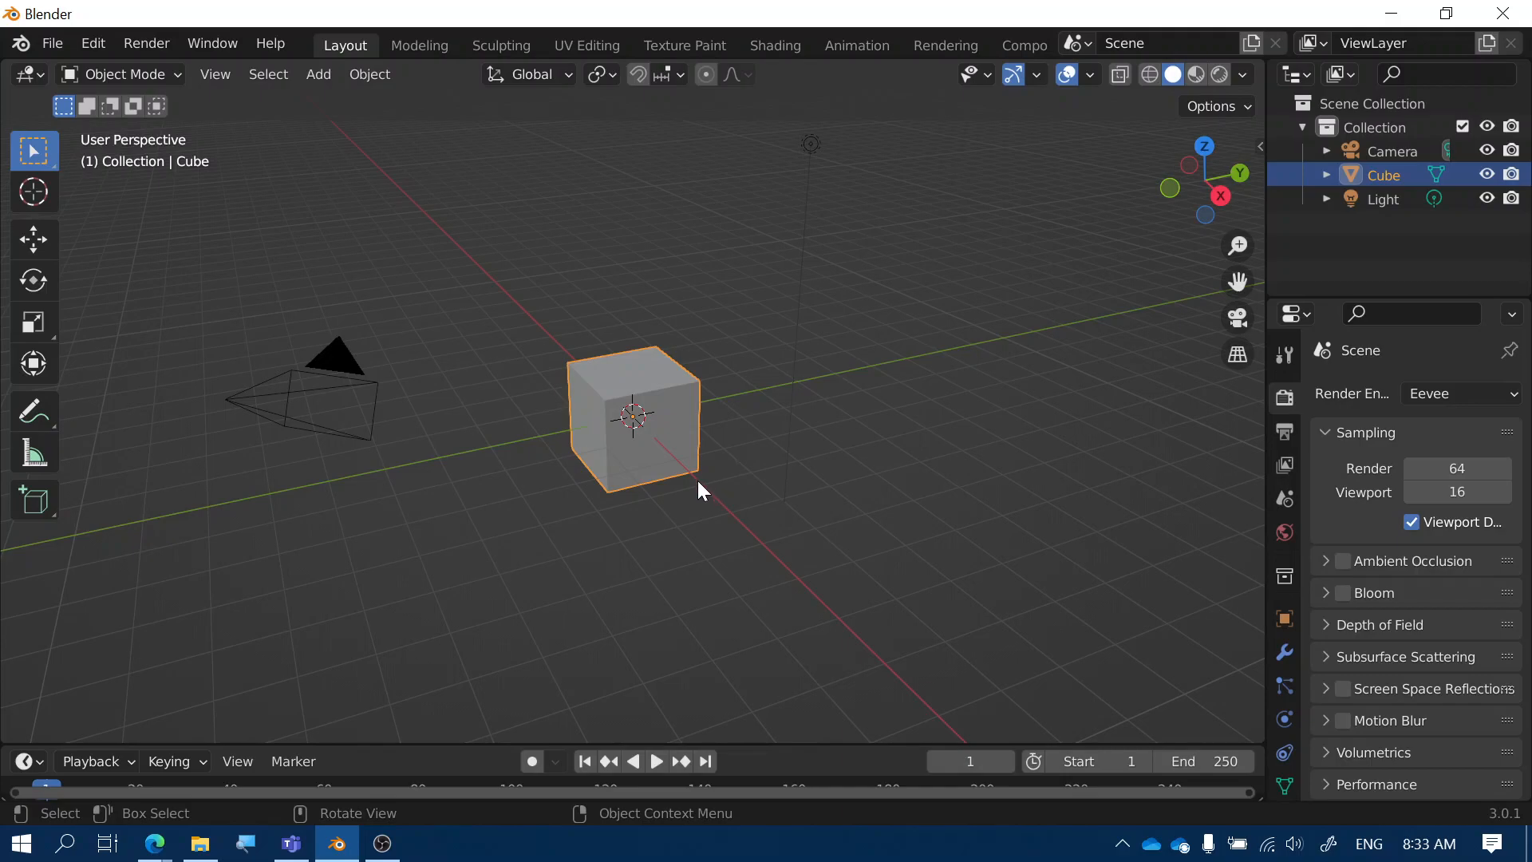
Orbit around the default cube and bring up its interaction mode list
middle_drag(627, 517, 707, 476)
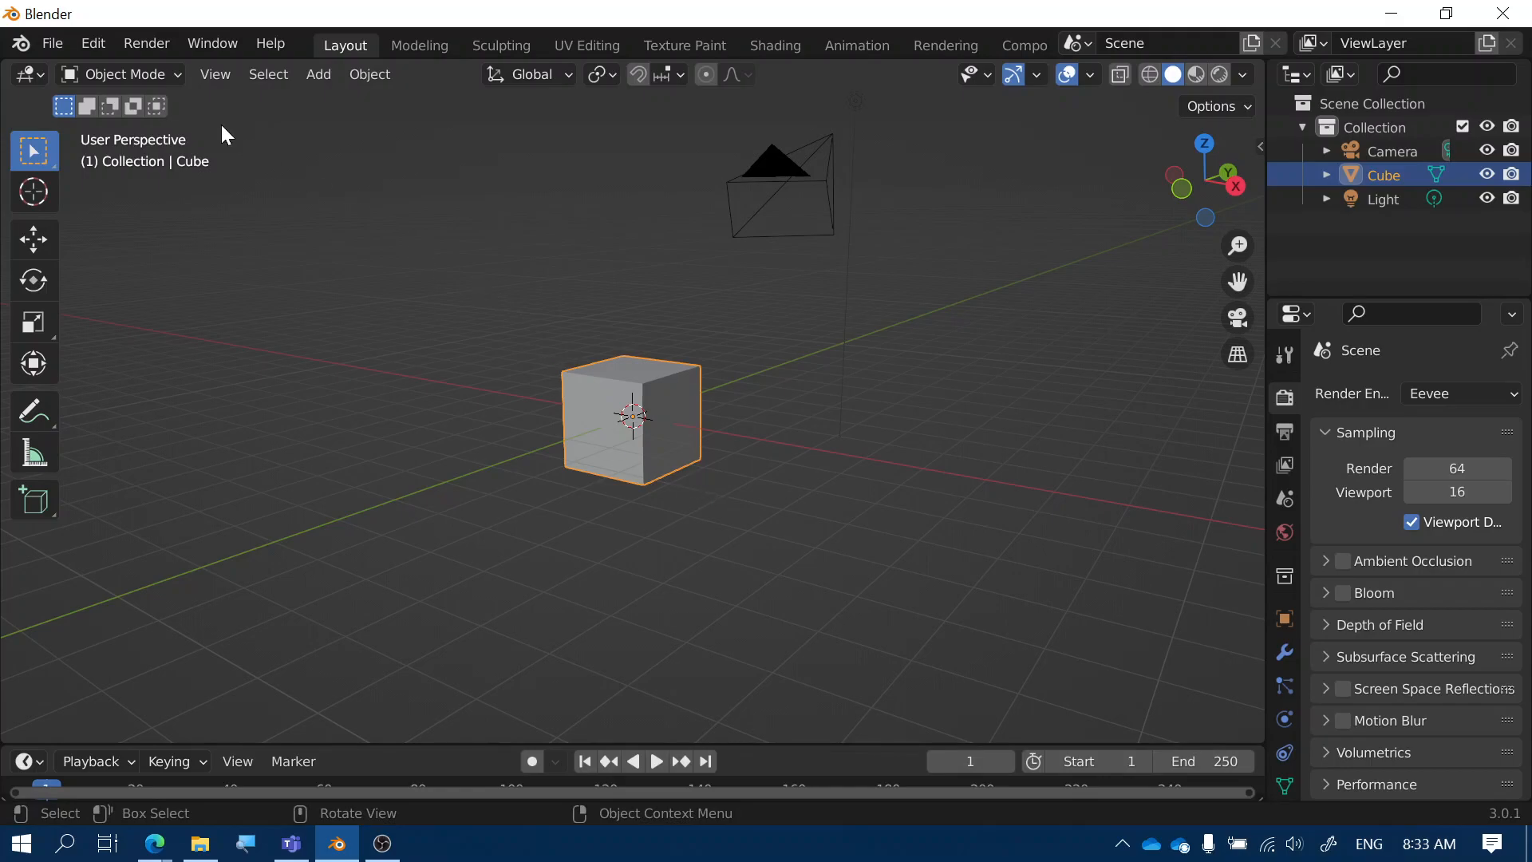
click(173, 75)
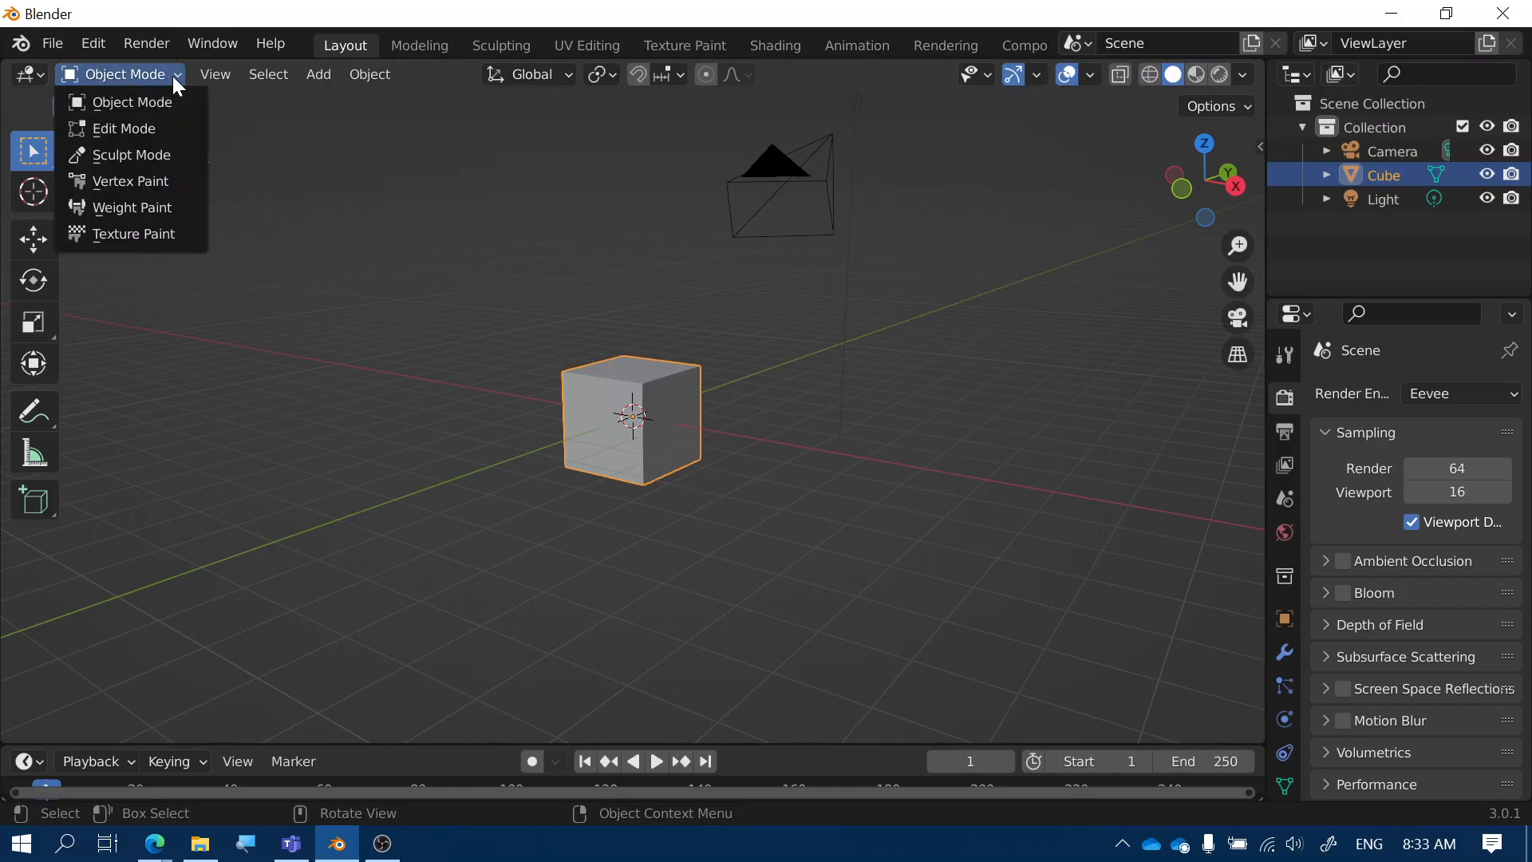
Put the cube in Edit Mode with face selection and nothing selected
click(155, 129)
middle_drag(749, 482, 670, 489)
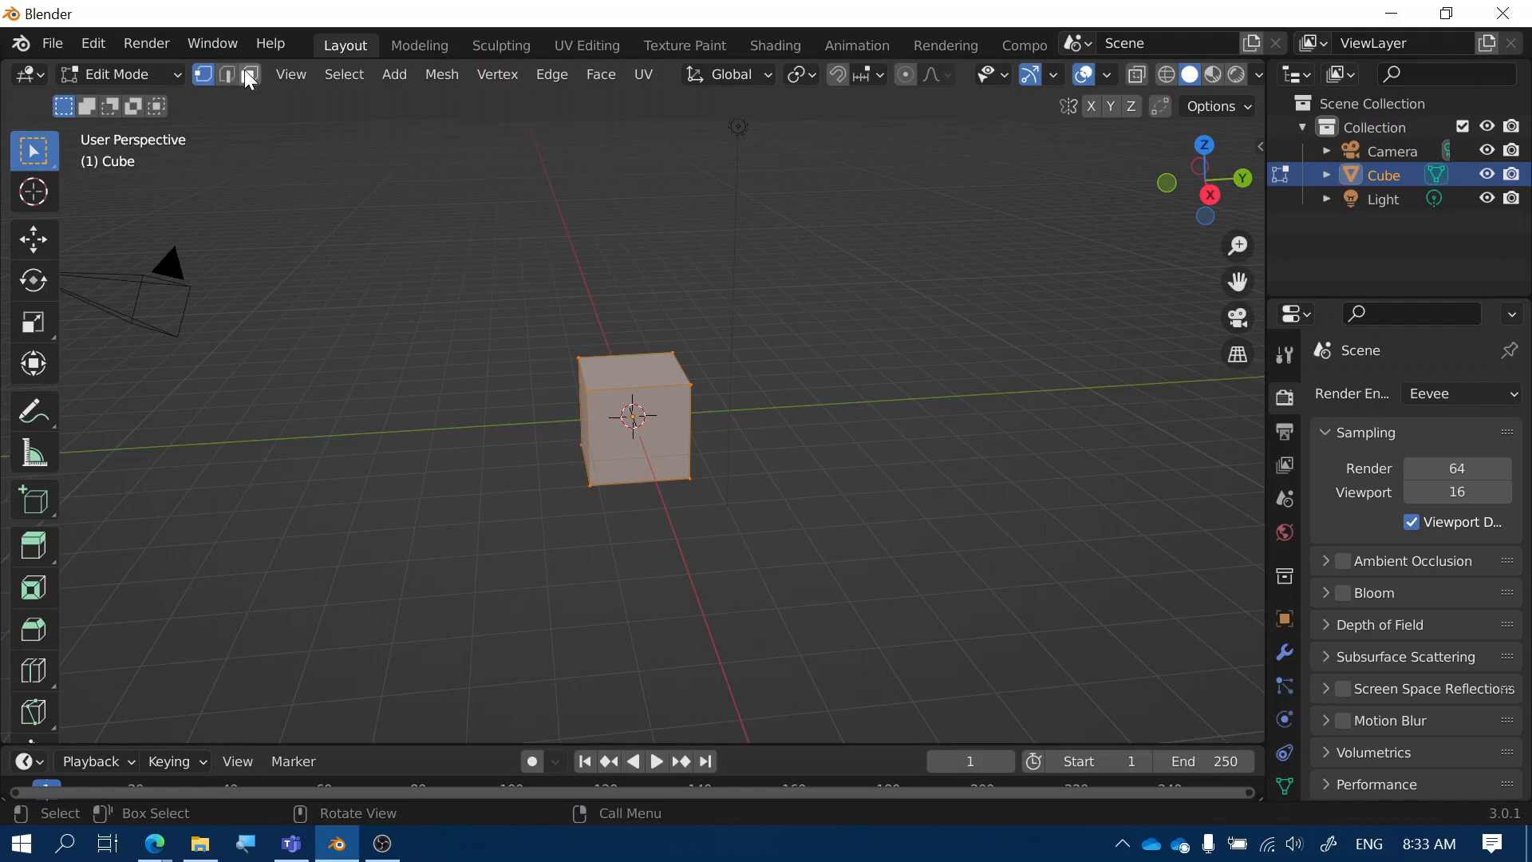
click(249, 74)
key(alt+a)
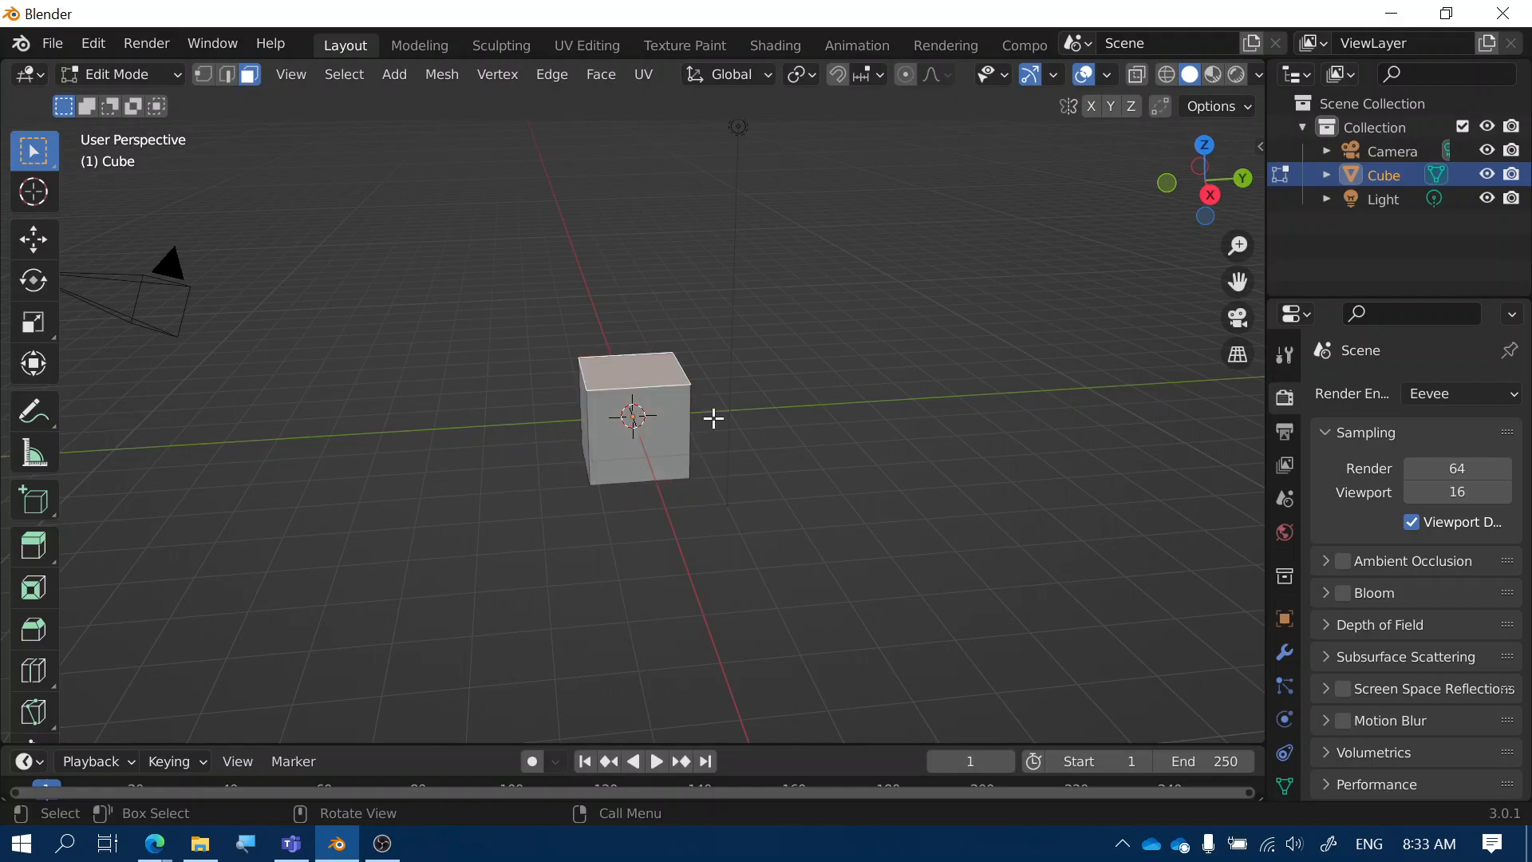
Extrude the cube's top face upward about 0.7 m
middle_drag(763, 444, 943, 407)
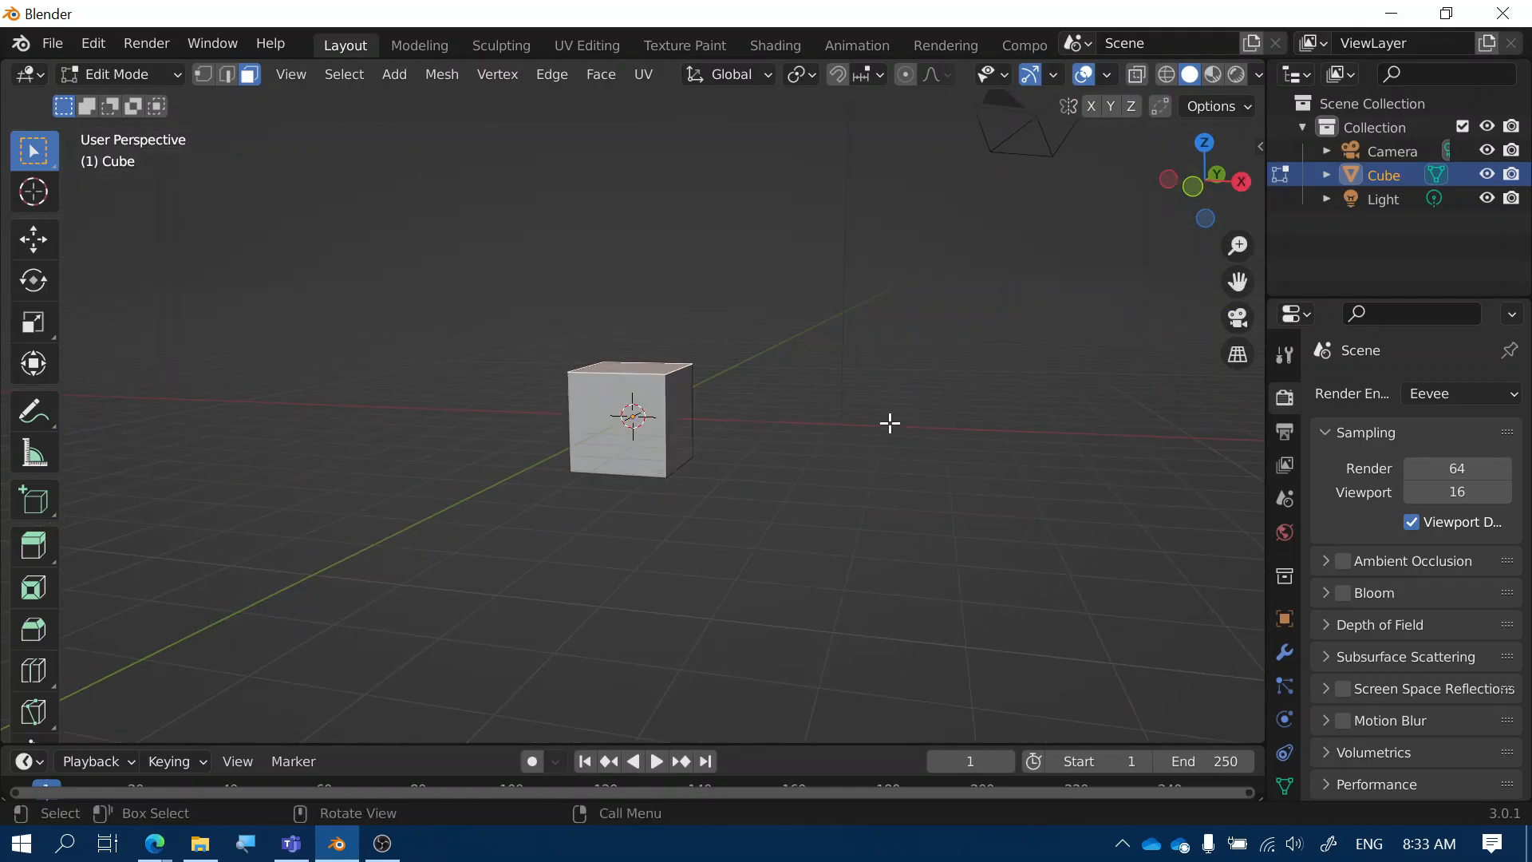
key(z)
key(z)
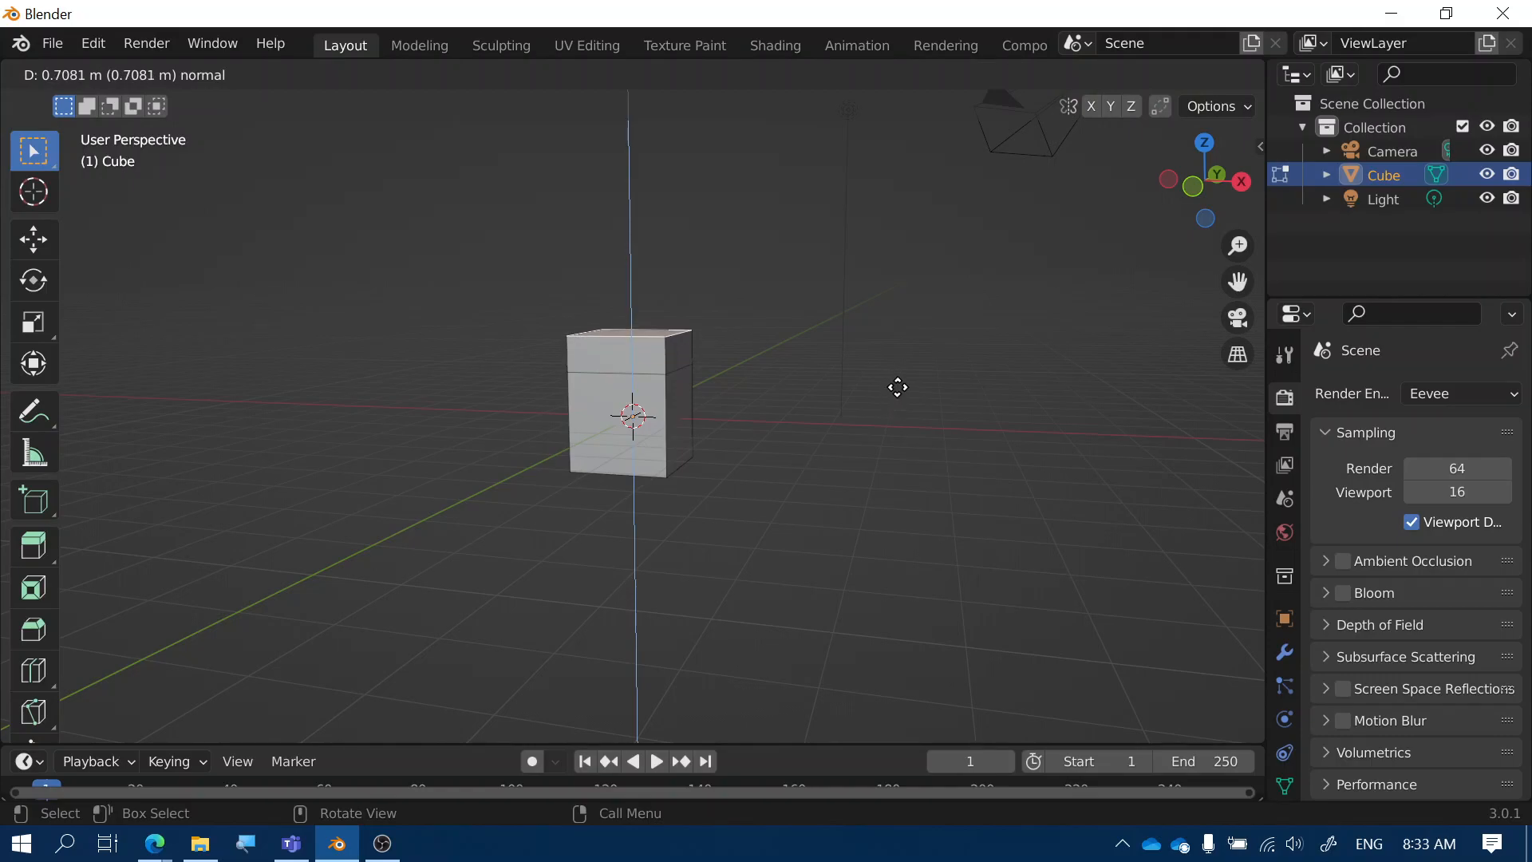
click(905, 390)
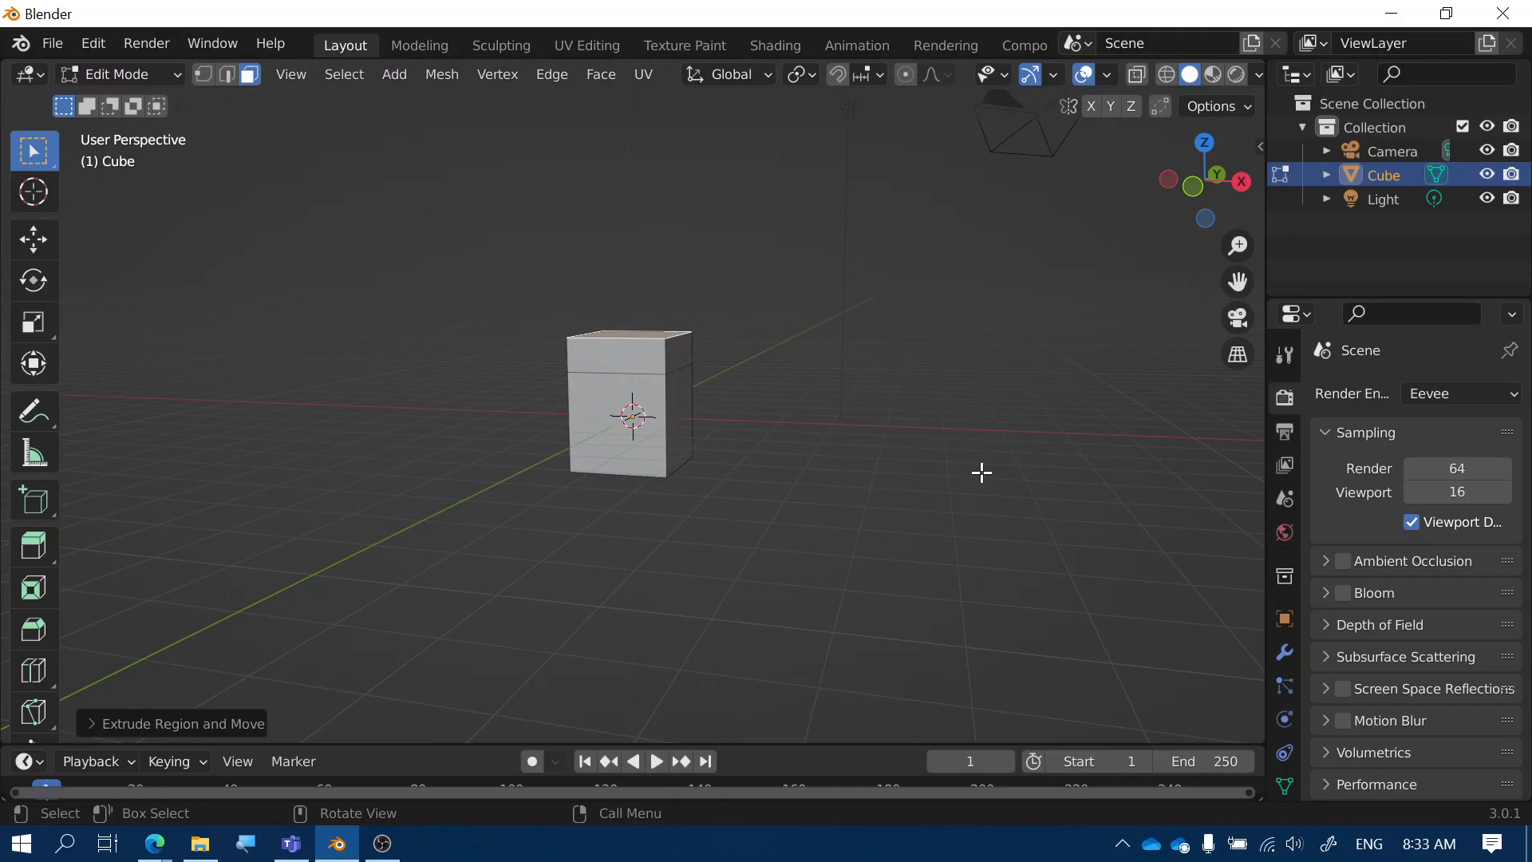
key(s)
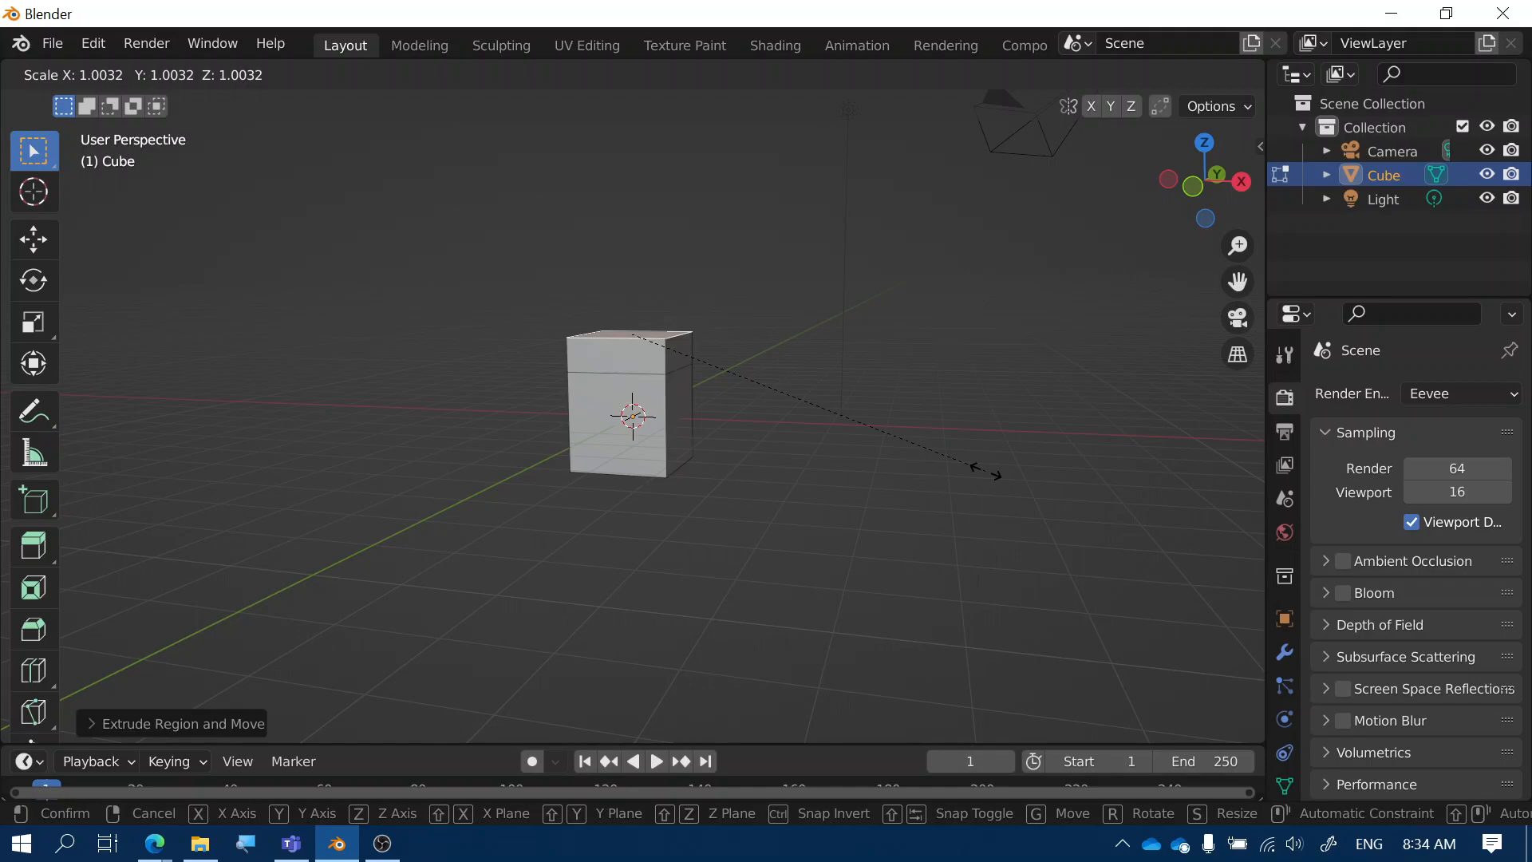
Narrow the top face to about 0.75 along X
key(x)
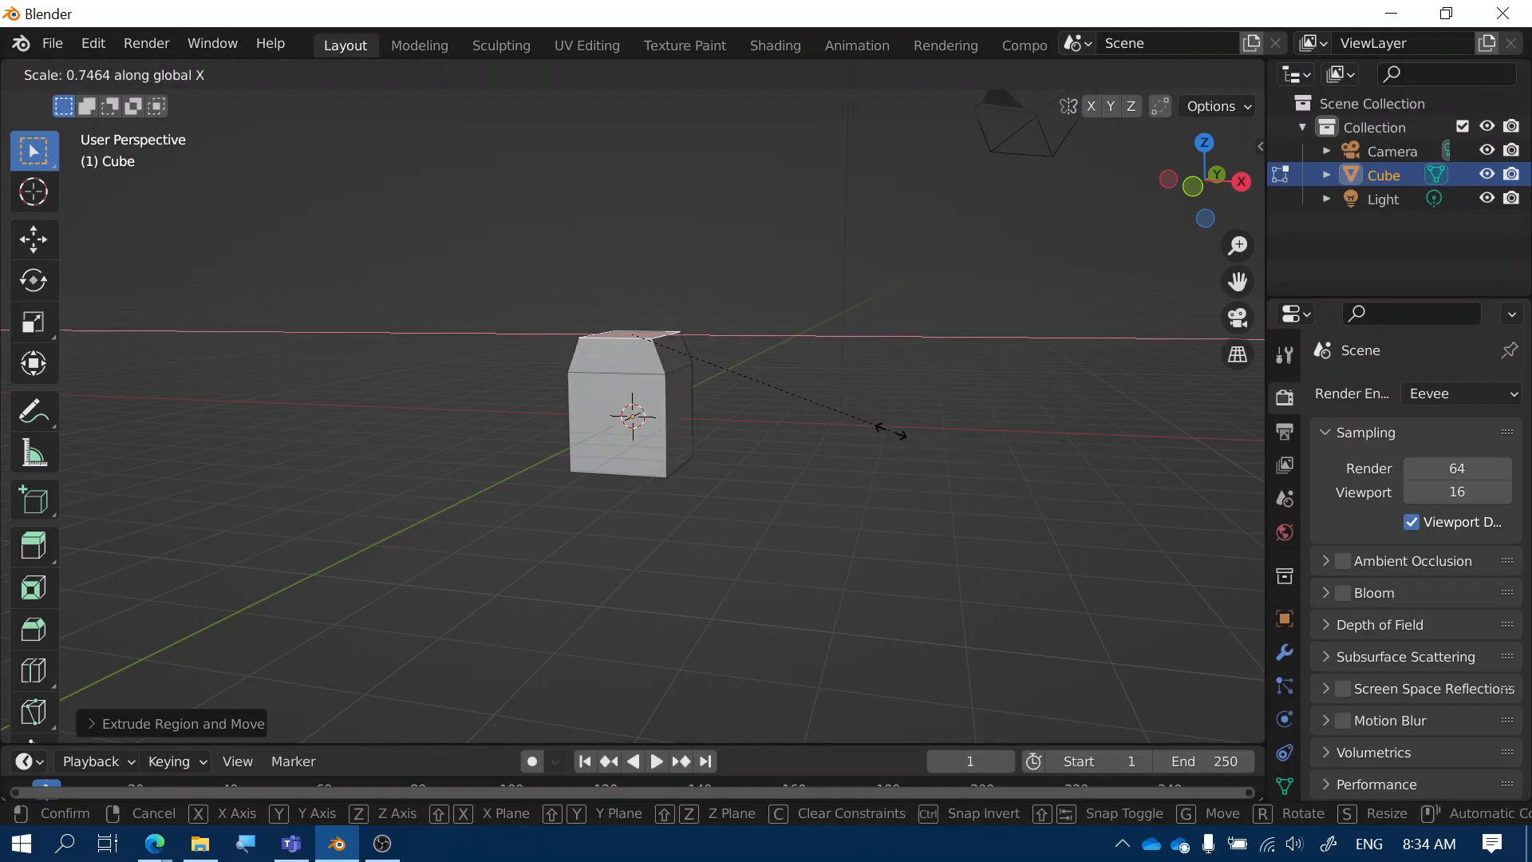
click(839, 412)
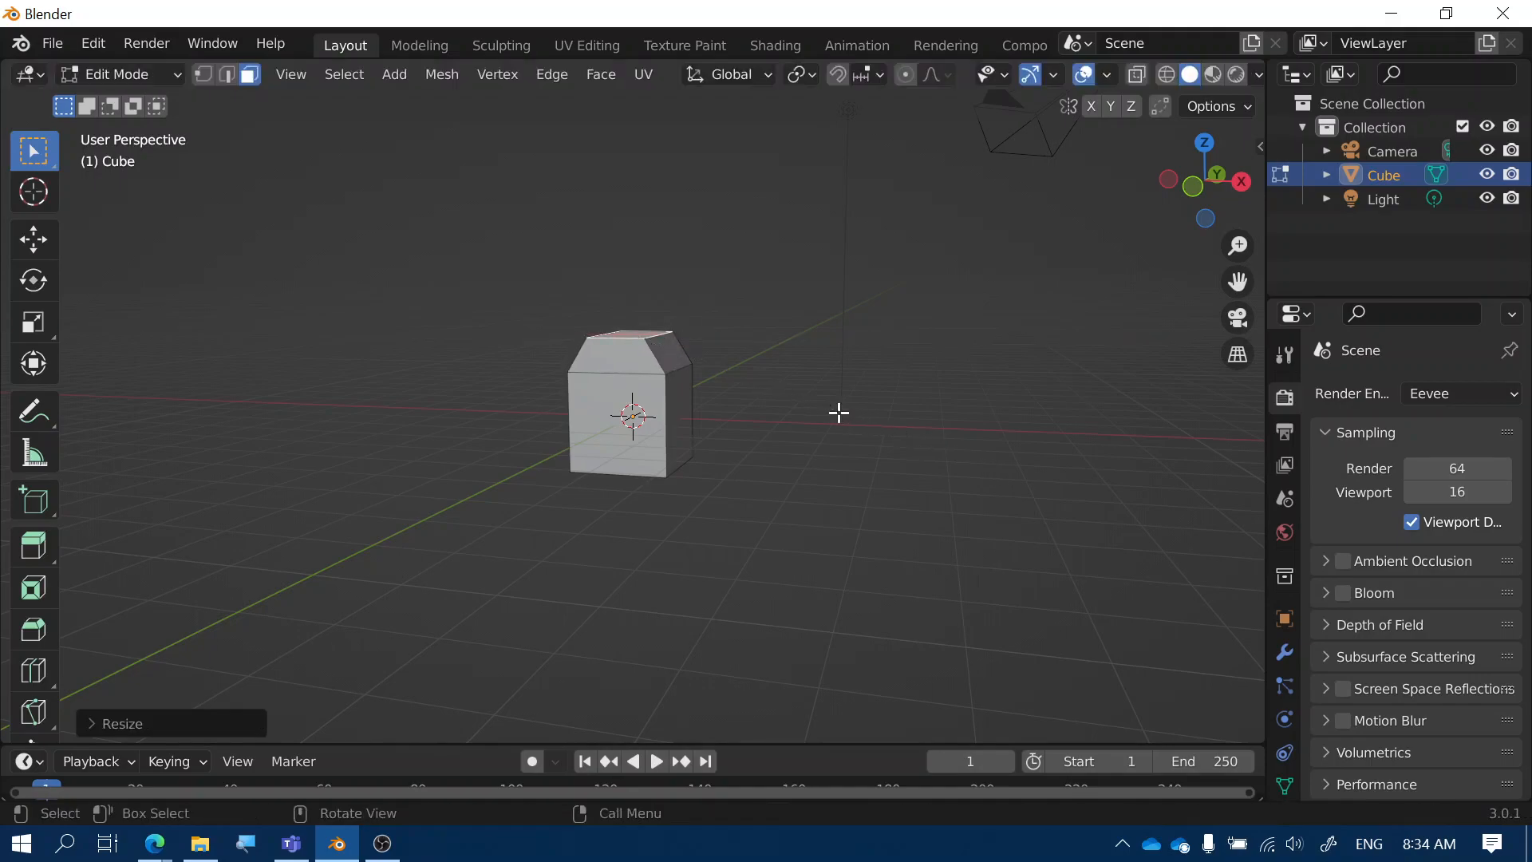
middle_drag(721, 505, 742, 388)
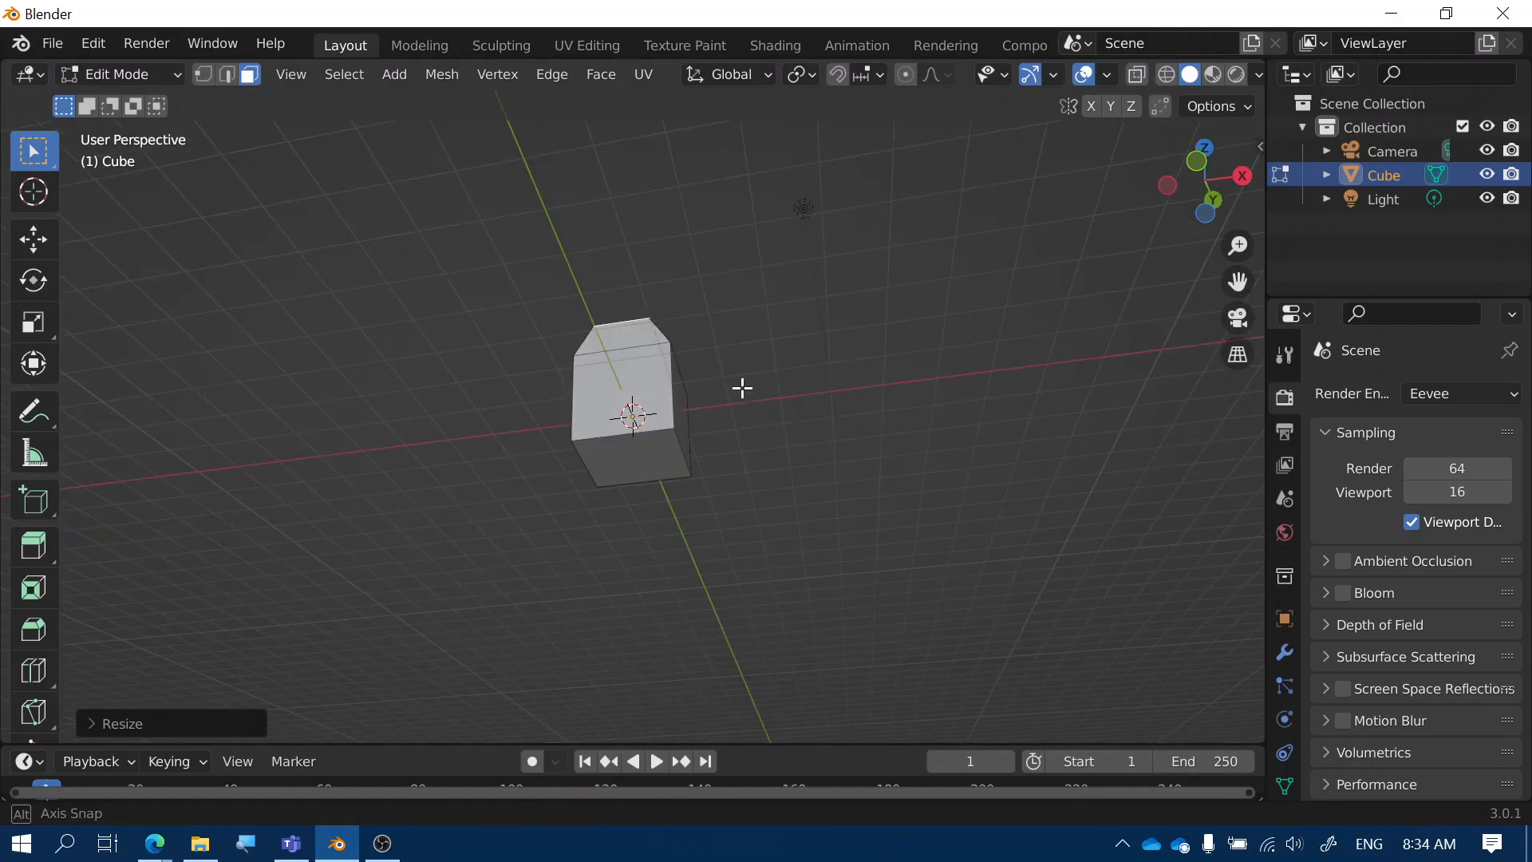
Widen the bottom face to about 1.28 along X
click(627, 460)
middle_drag(722, 450, 734, 542)
key(s)
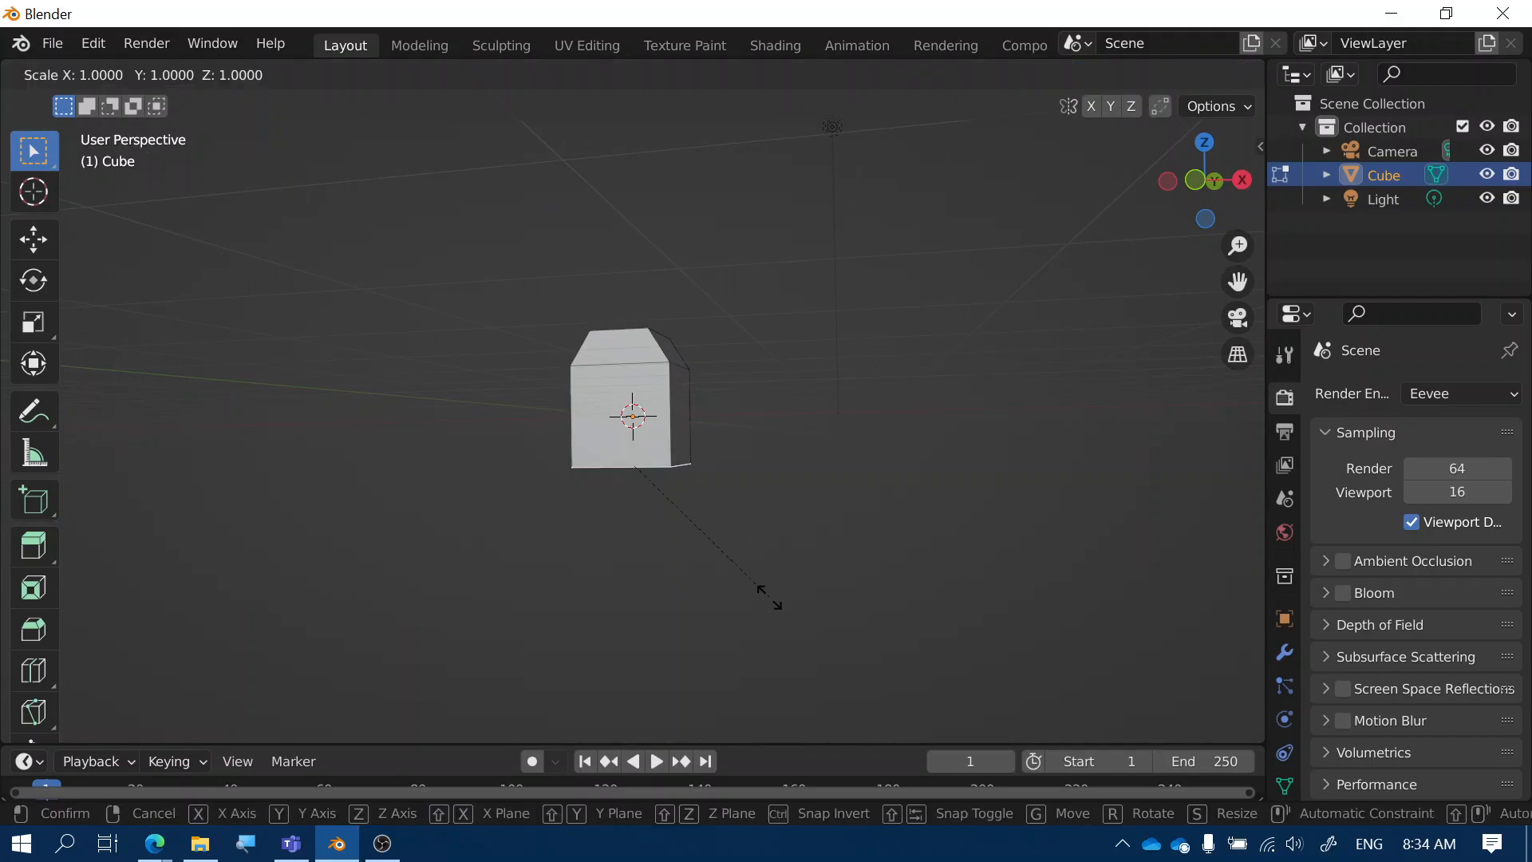
key(x)
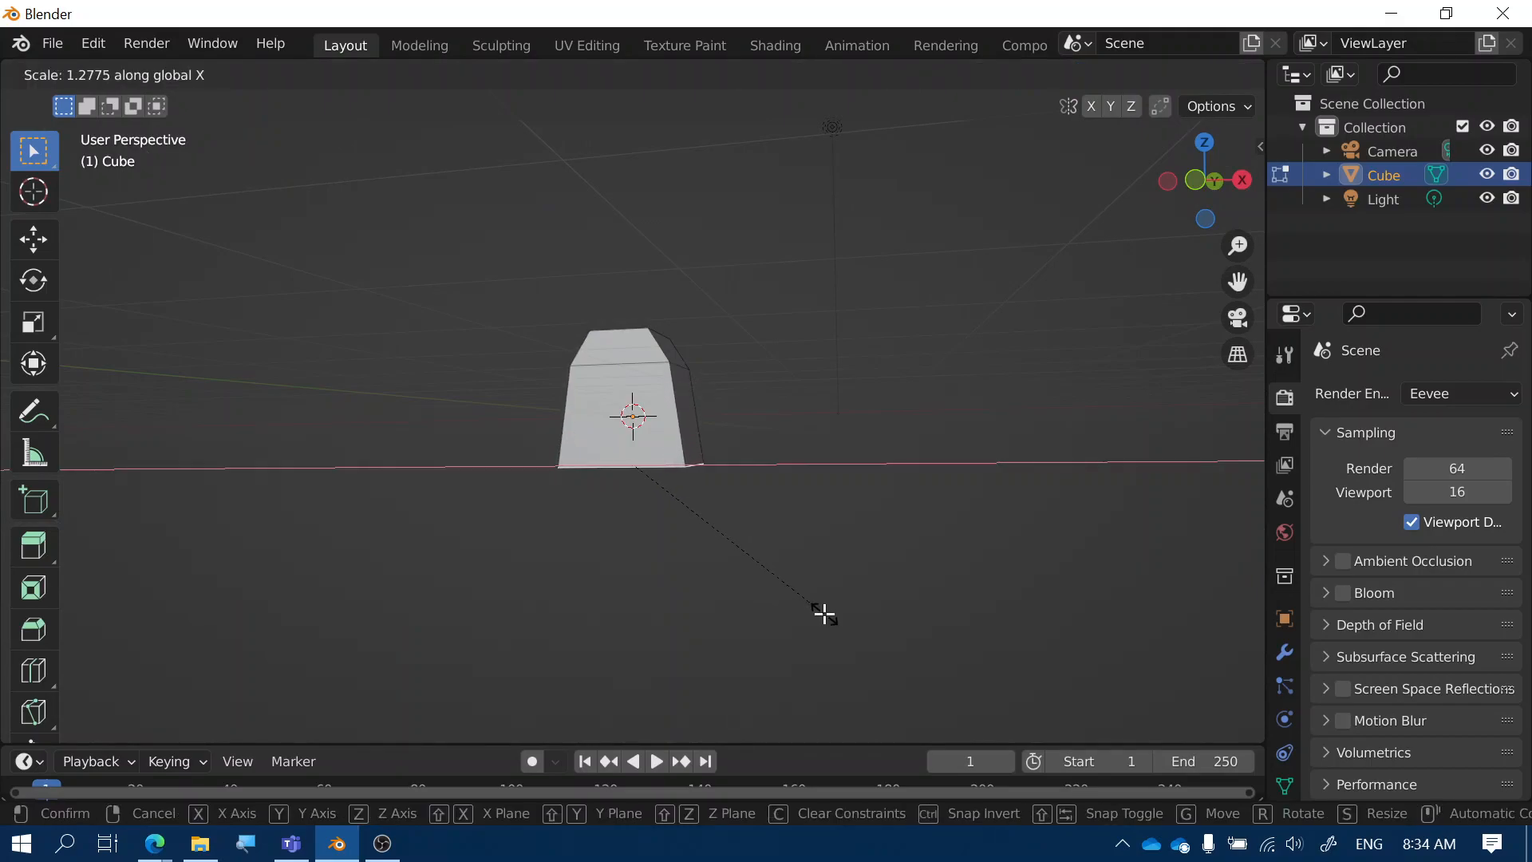
click(821, 611)
middle_drag(747, 540, 762, 585)
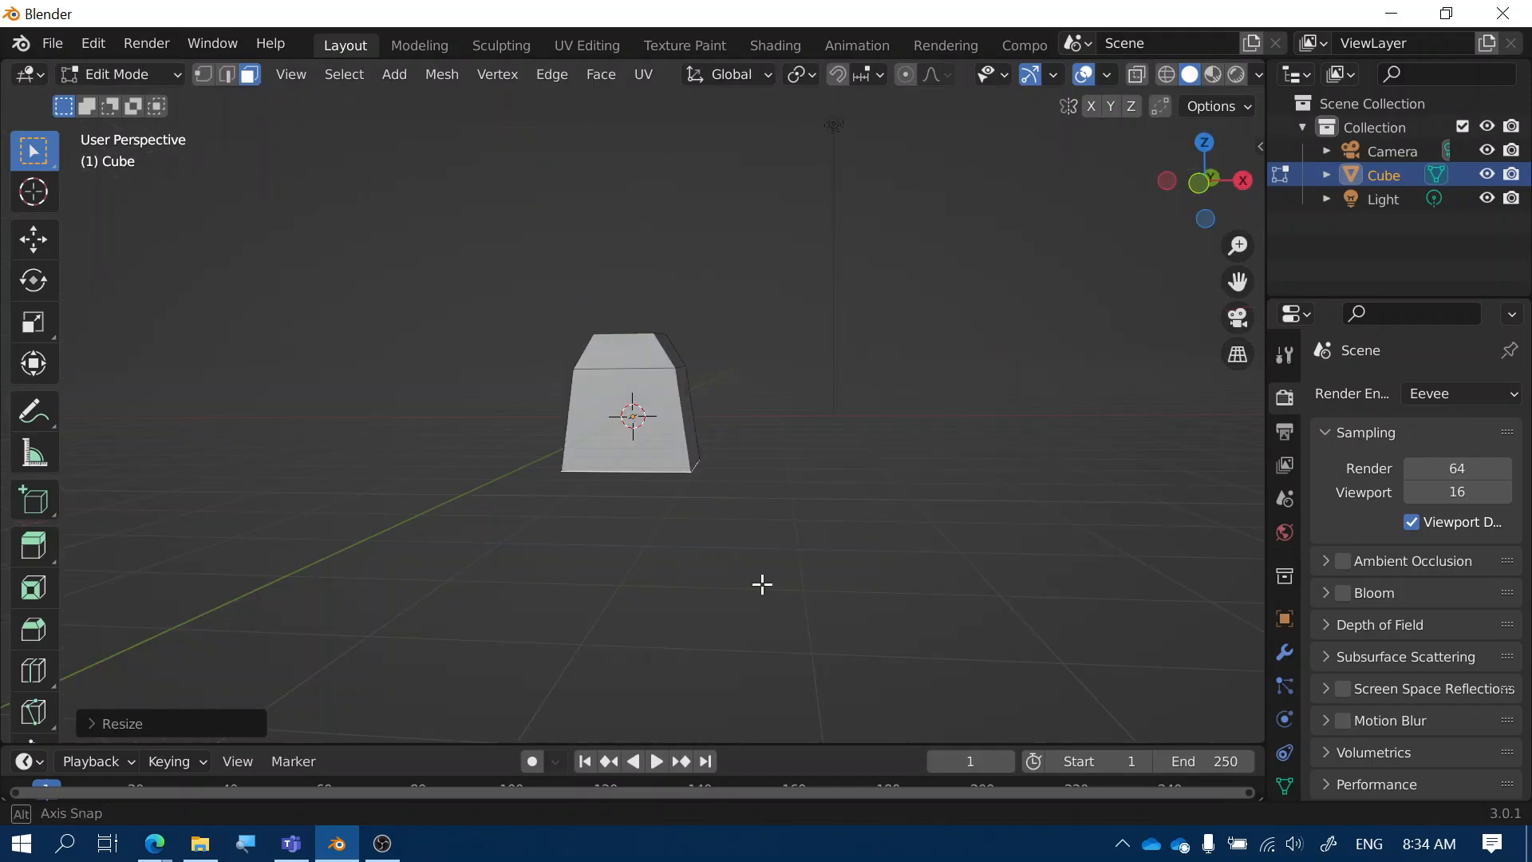
key(e)
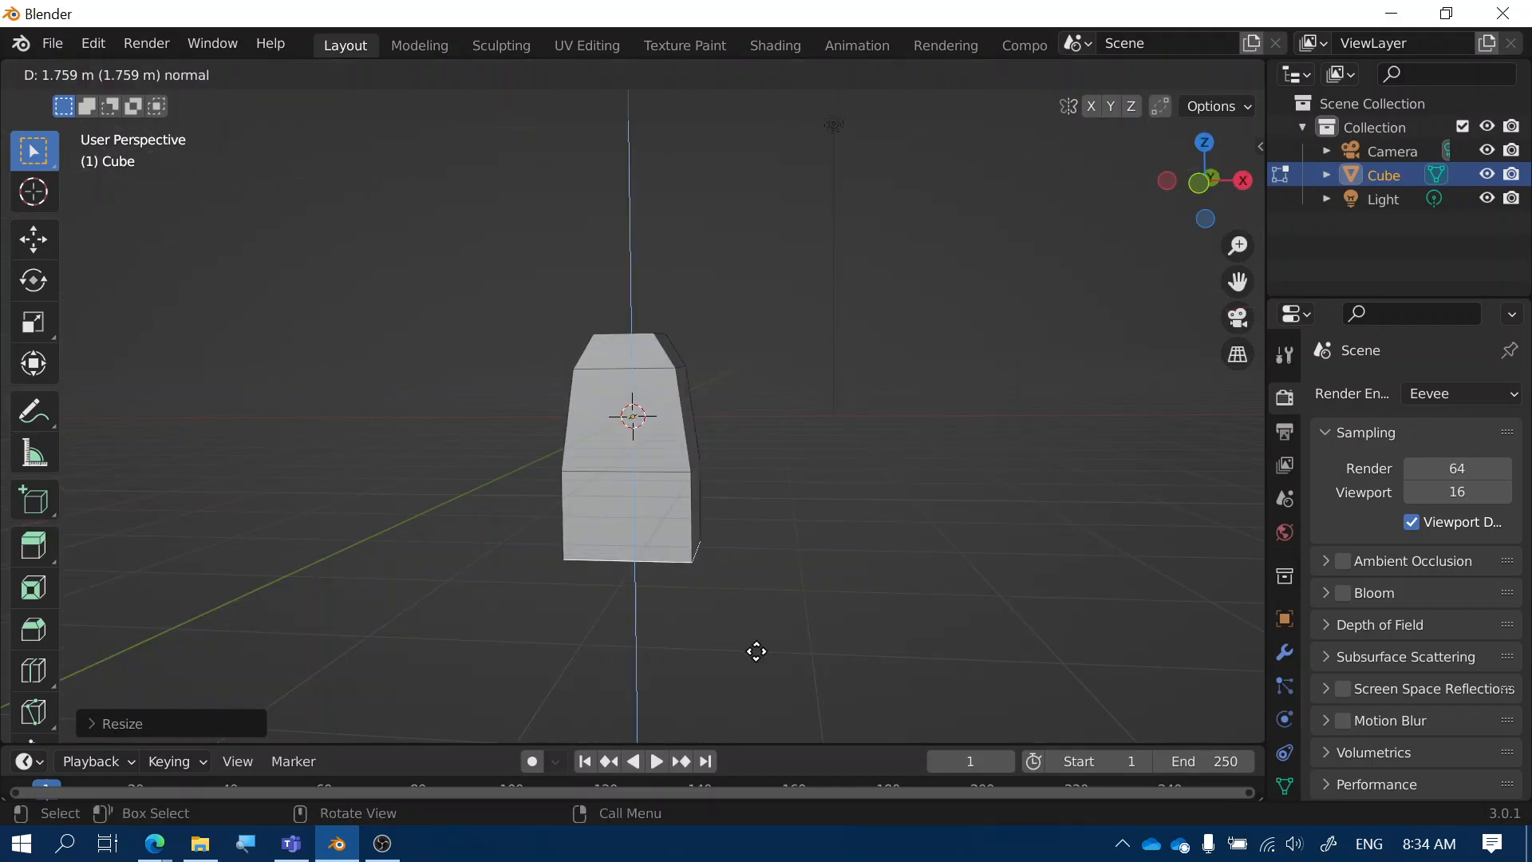
Extrude the bottom face downward twice, then select the upper left face of the block
click(755, 653)
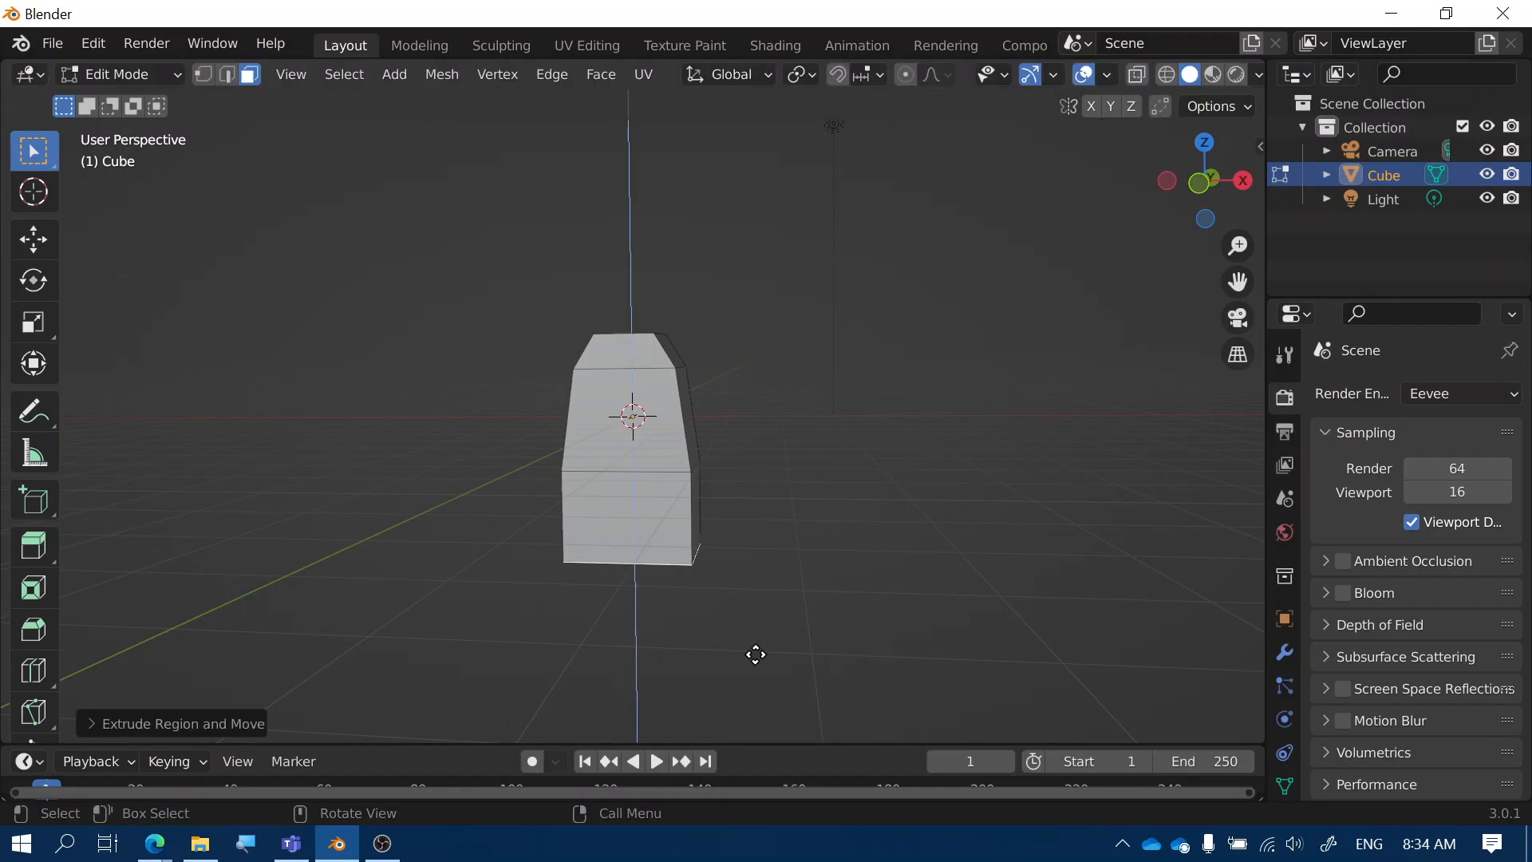
key(e)
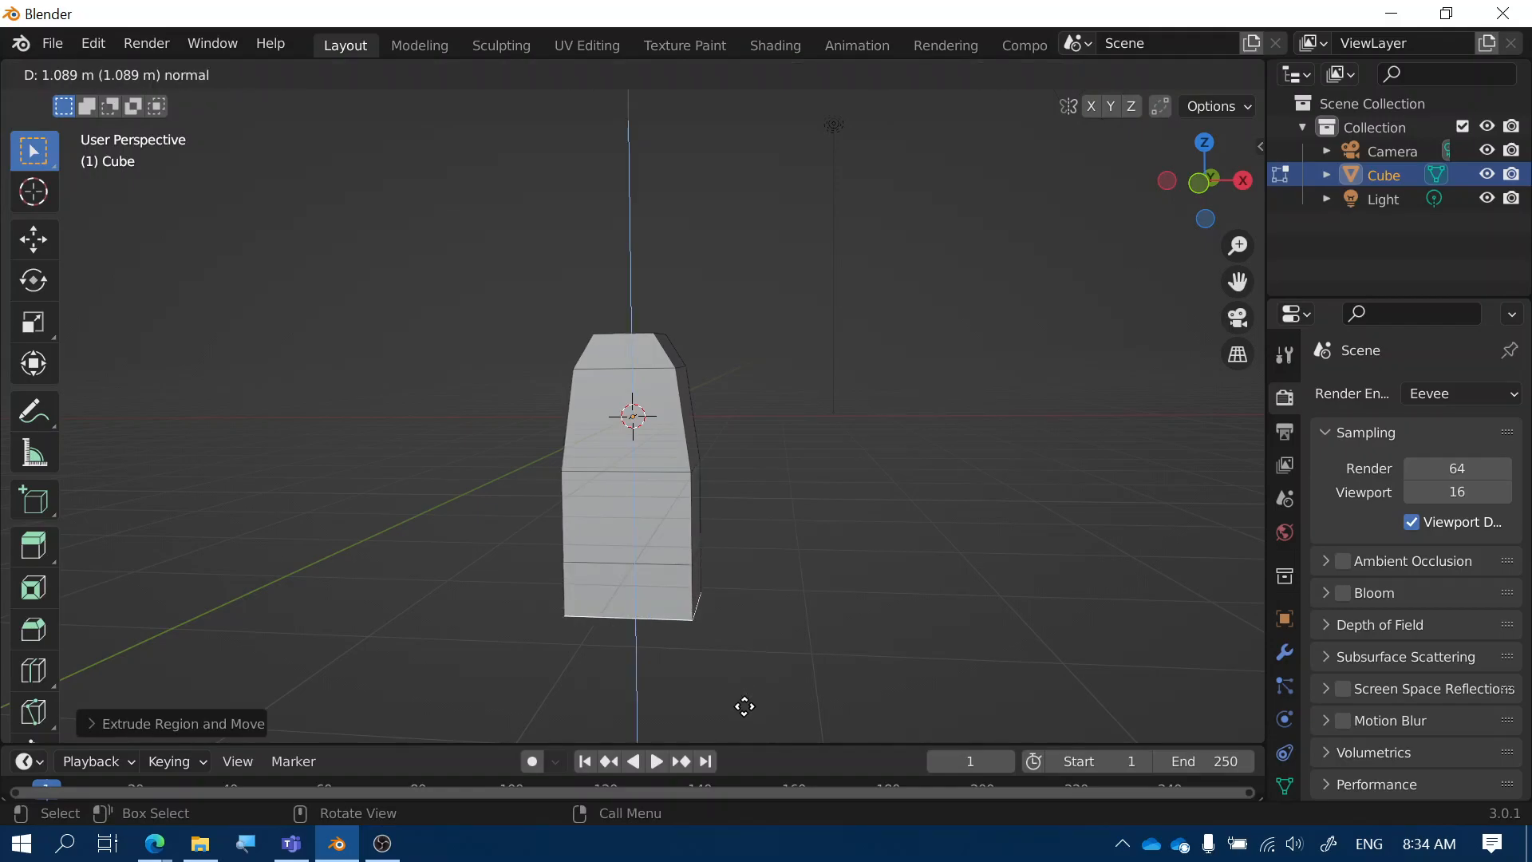
click(778, 646)
middle_drag(786, 619, 942, 638)
click(600, 352)
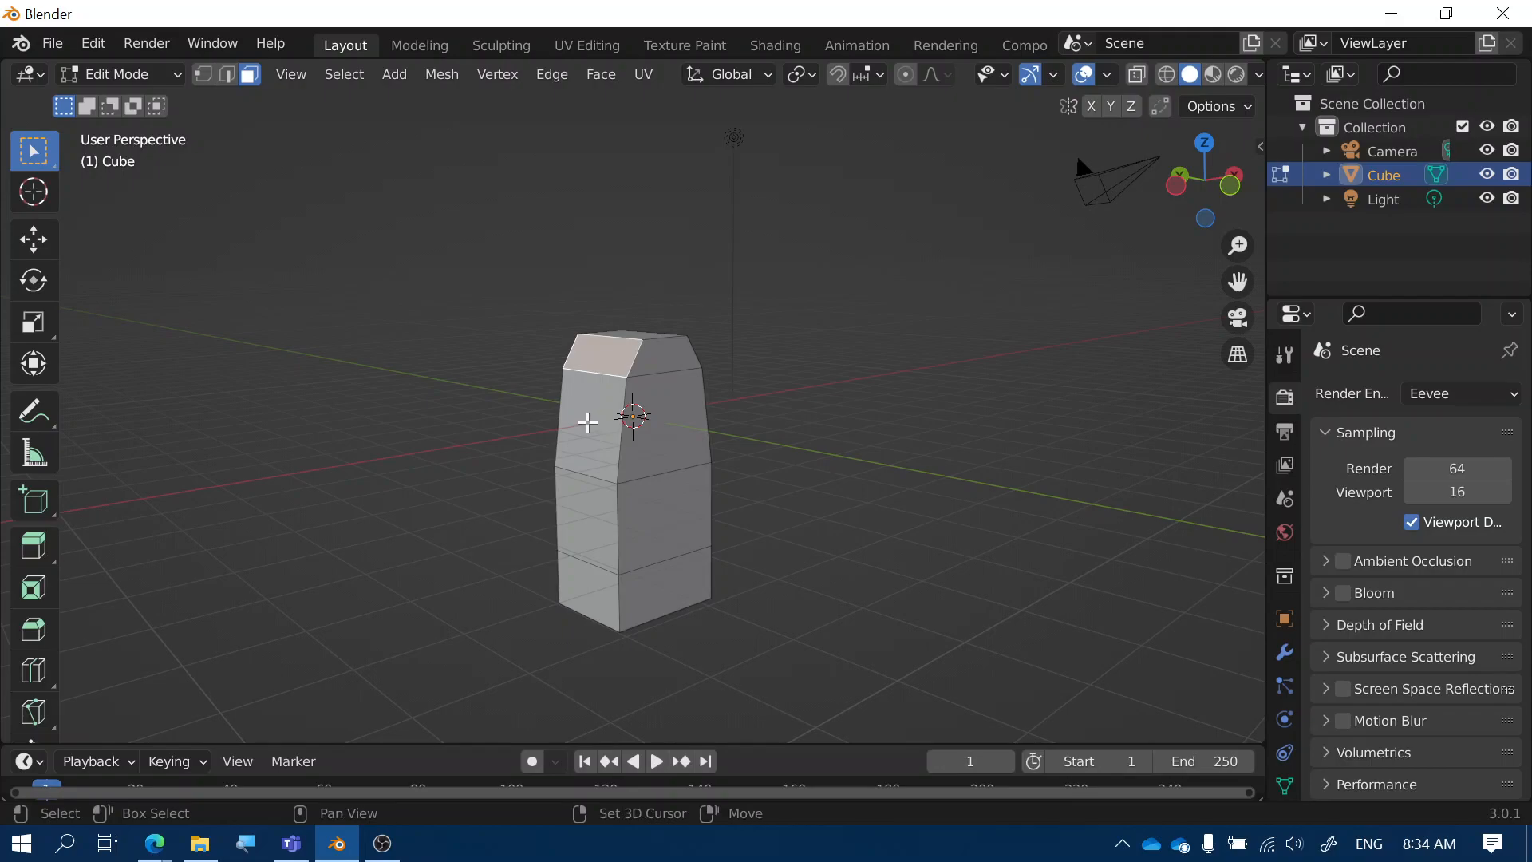
Select all the left-side faces and flatten them by scaling X to 0
shift+click(587, 420)
shift+click(574, 526)
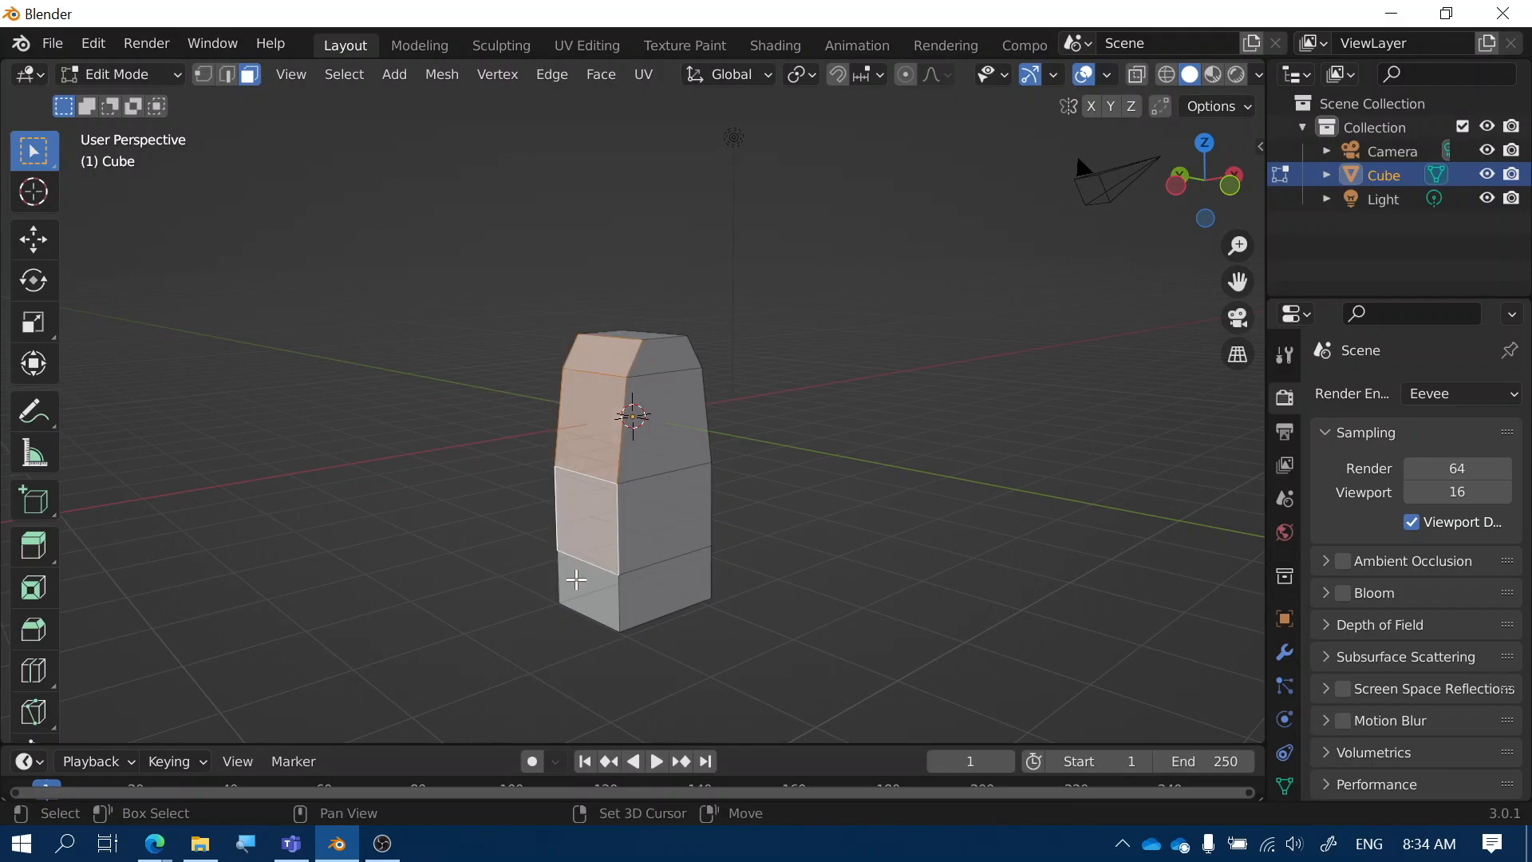
shift+click(576, 580)
middle_drag(697, 553, 632, 535)
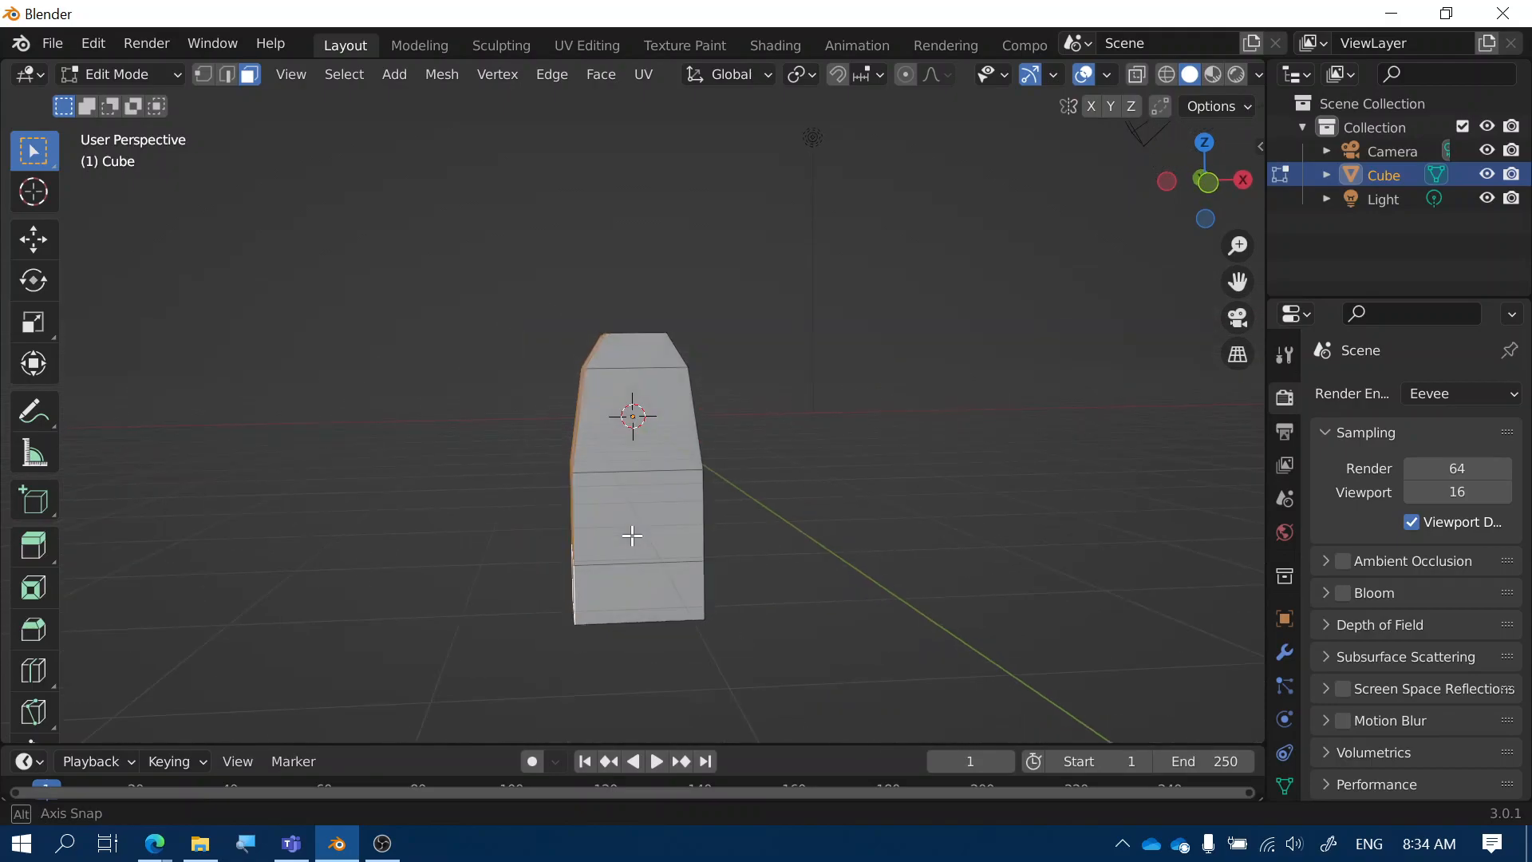
key(s)
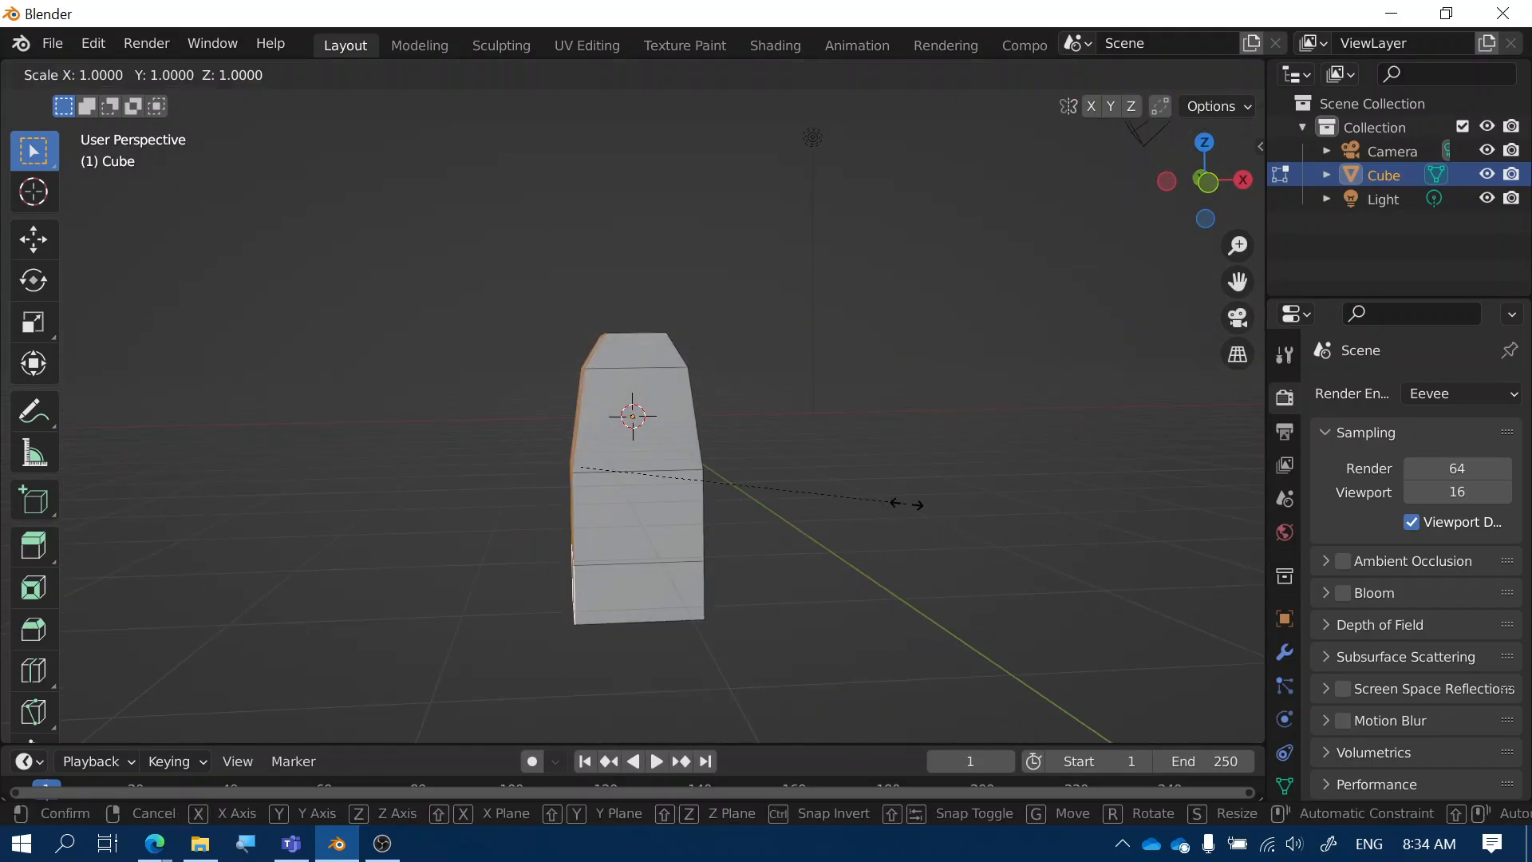
text(x)
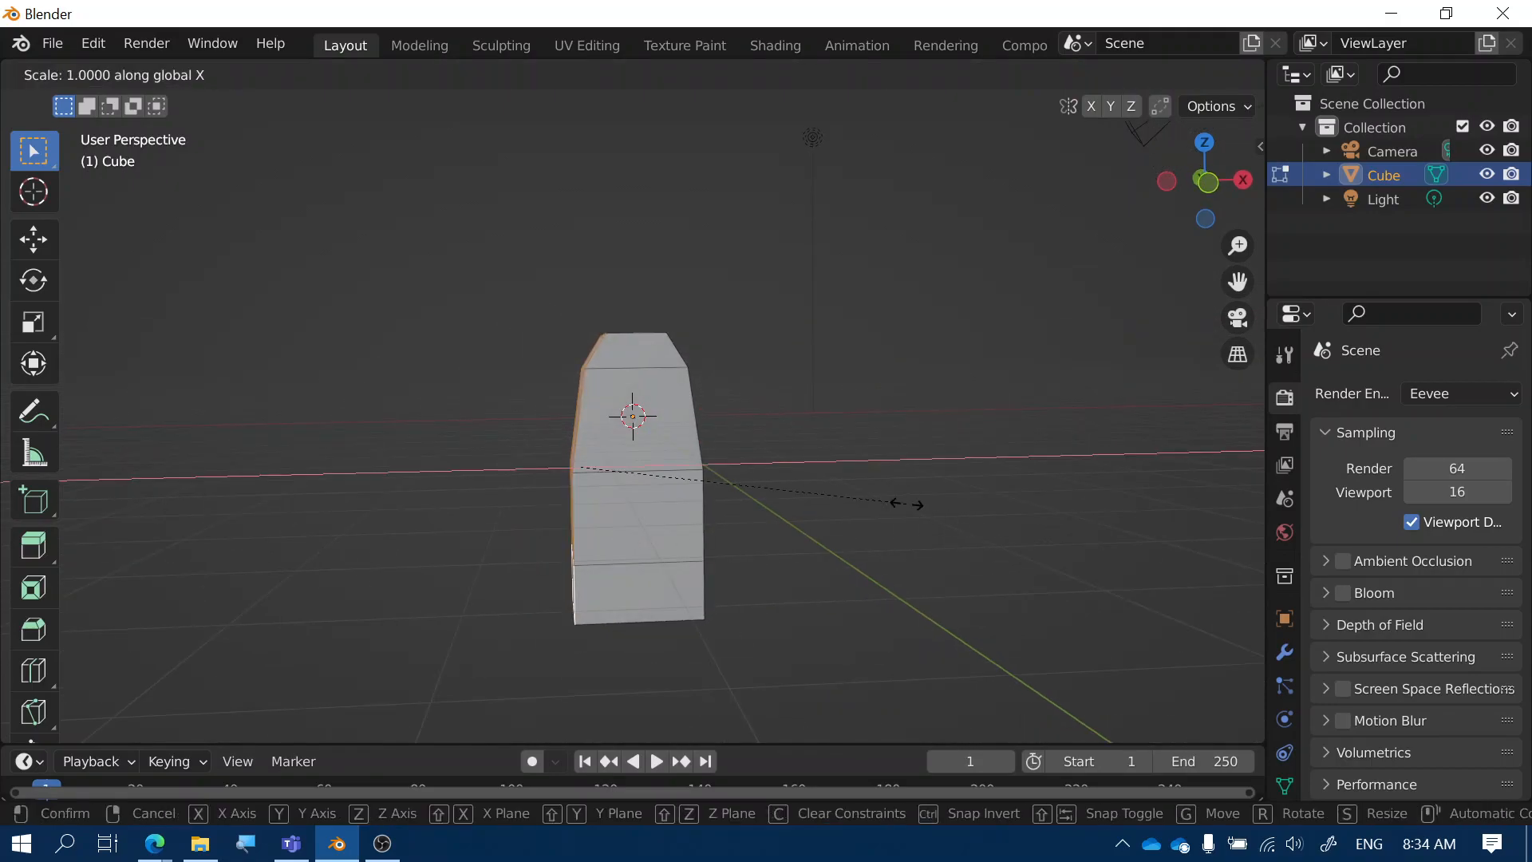
text(0)
key(Return)
Push the flattened left side outward about 1.5 m along X
mouse_move(734, 558)
middle_down()
mouse_move(588, 574)
mouse_move(677, 547)
mouse_move(694, 564)
mouse_move(841, 575)
mouse_move(721, 533)
mouse_move(841, 560)
mouse_move(712, 549)
mouse_move(756, 568)
middle_up()
key(g)
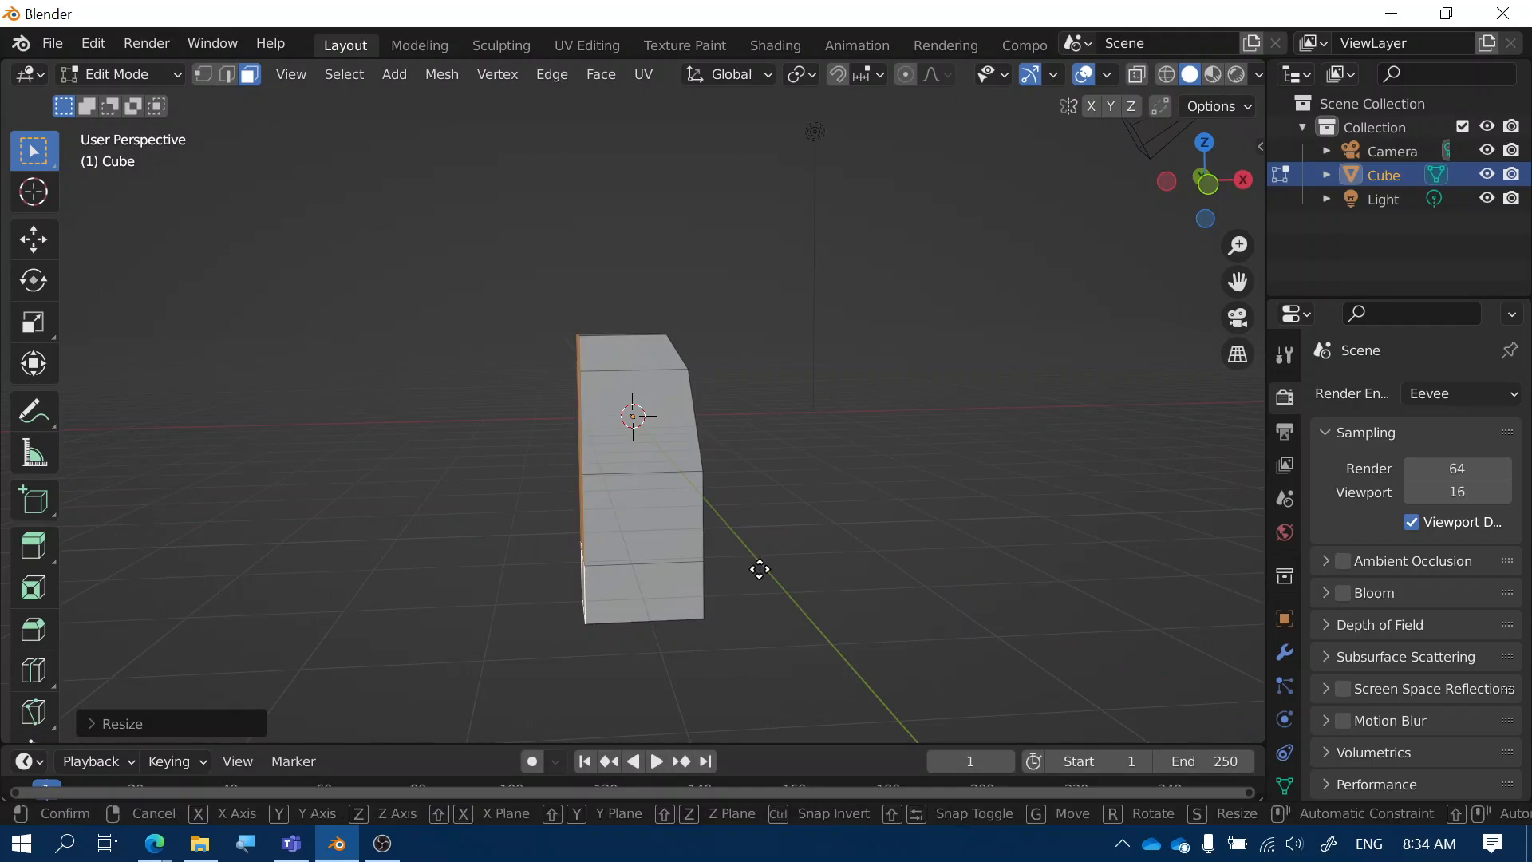
key(x)
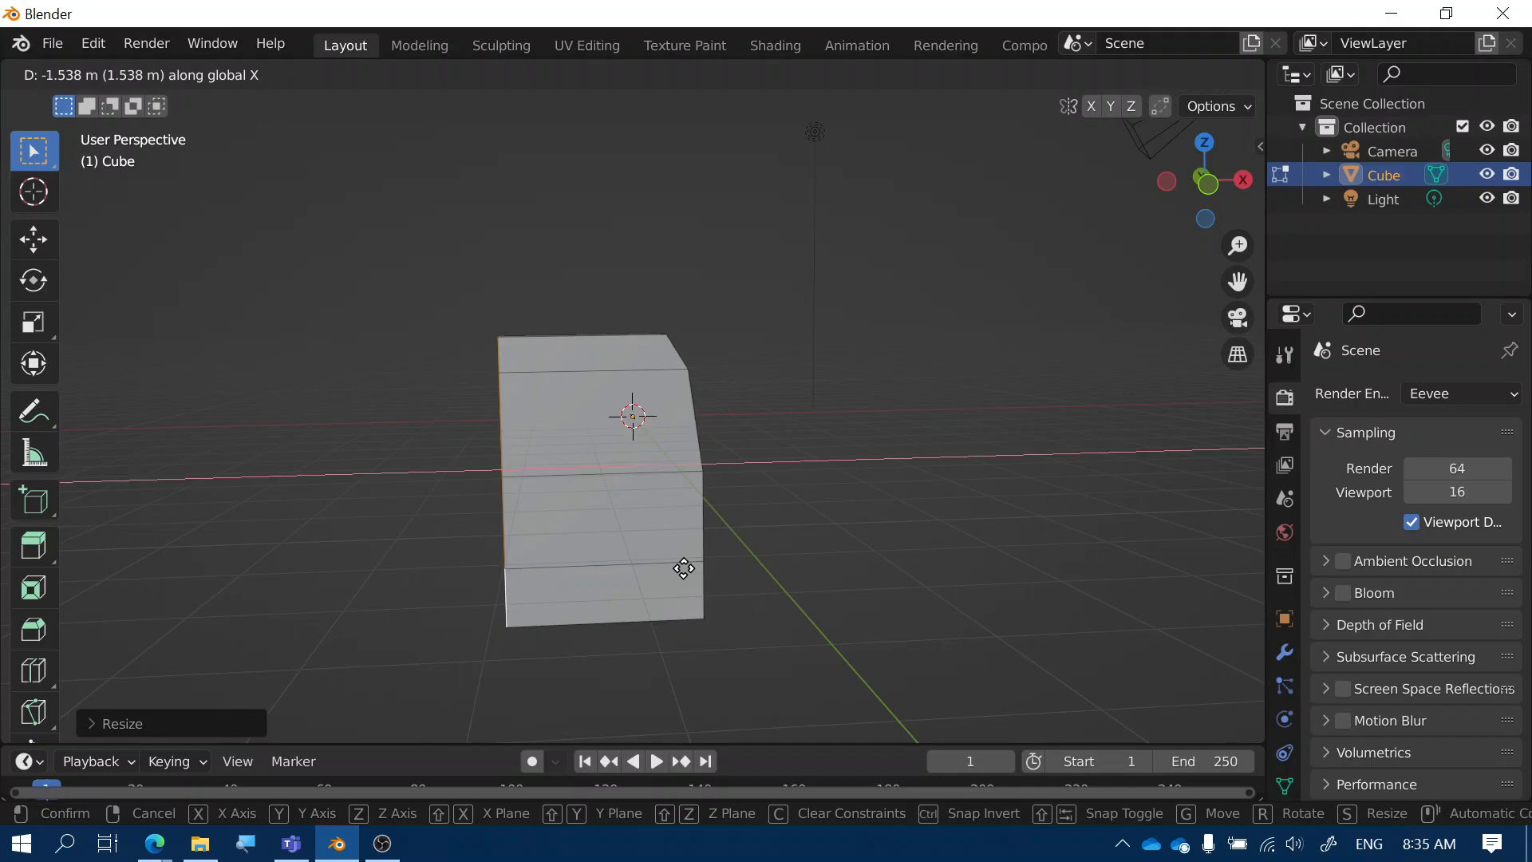
click(677, 564)
middle_drag(774, 607, 609, 594)
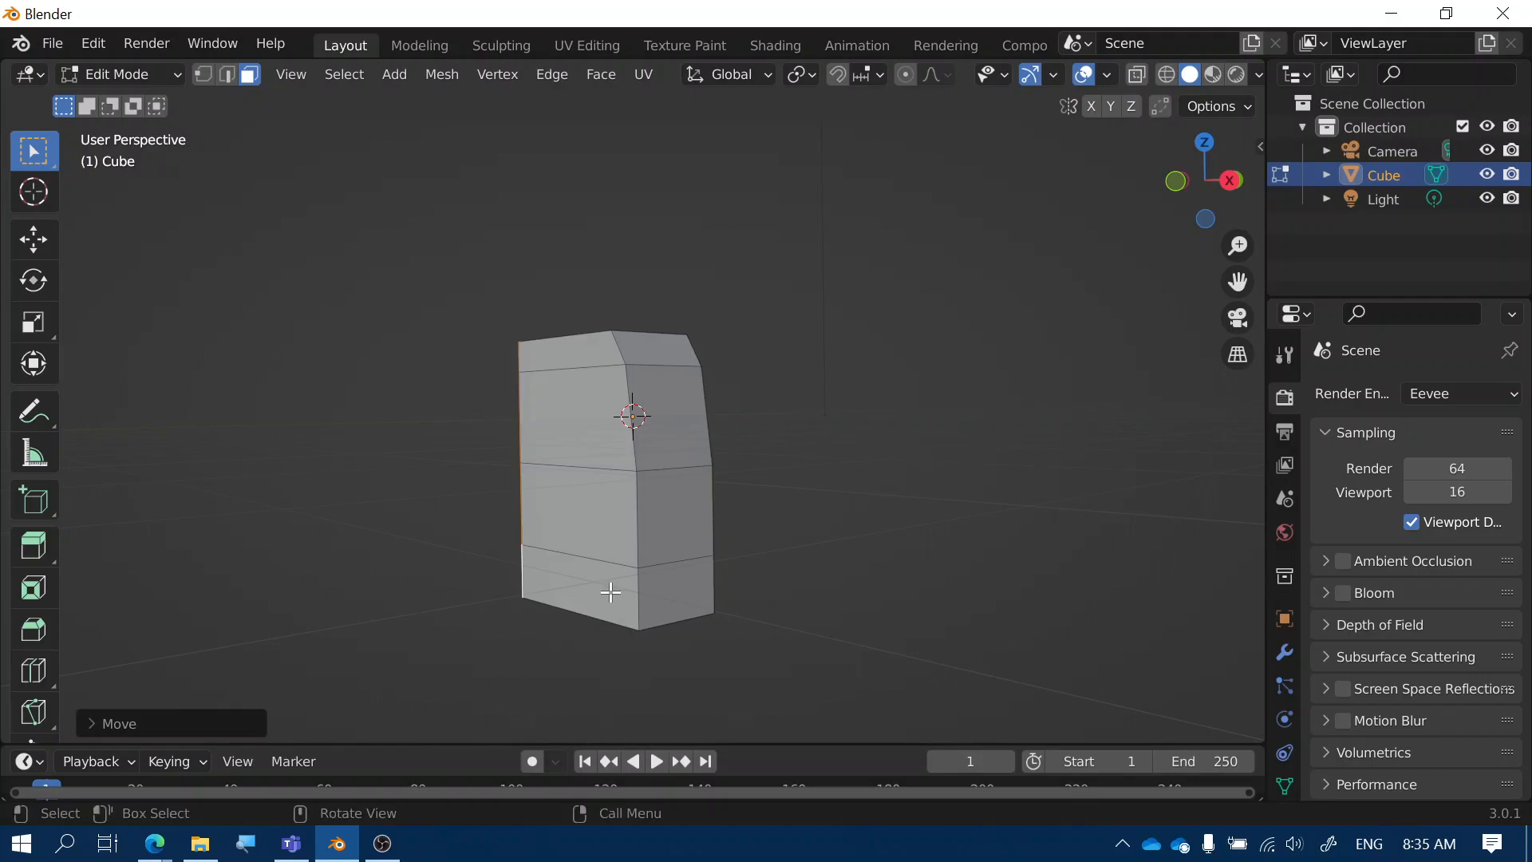
Select the top and three front faces and move them about 2.3 m along Y
click(565, 359)
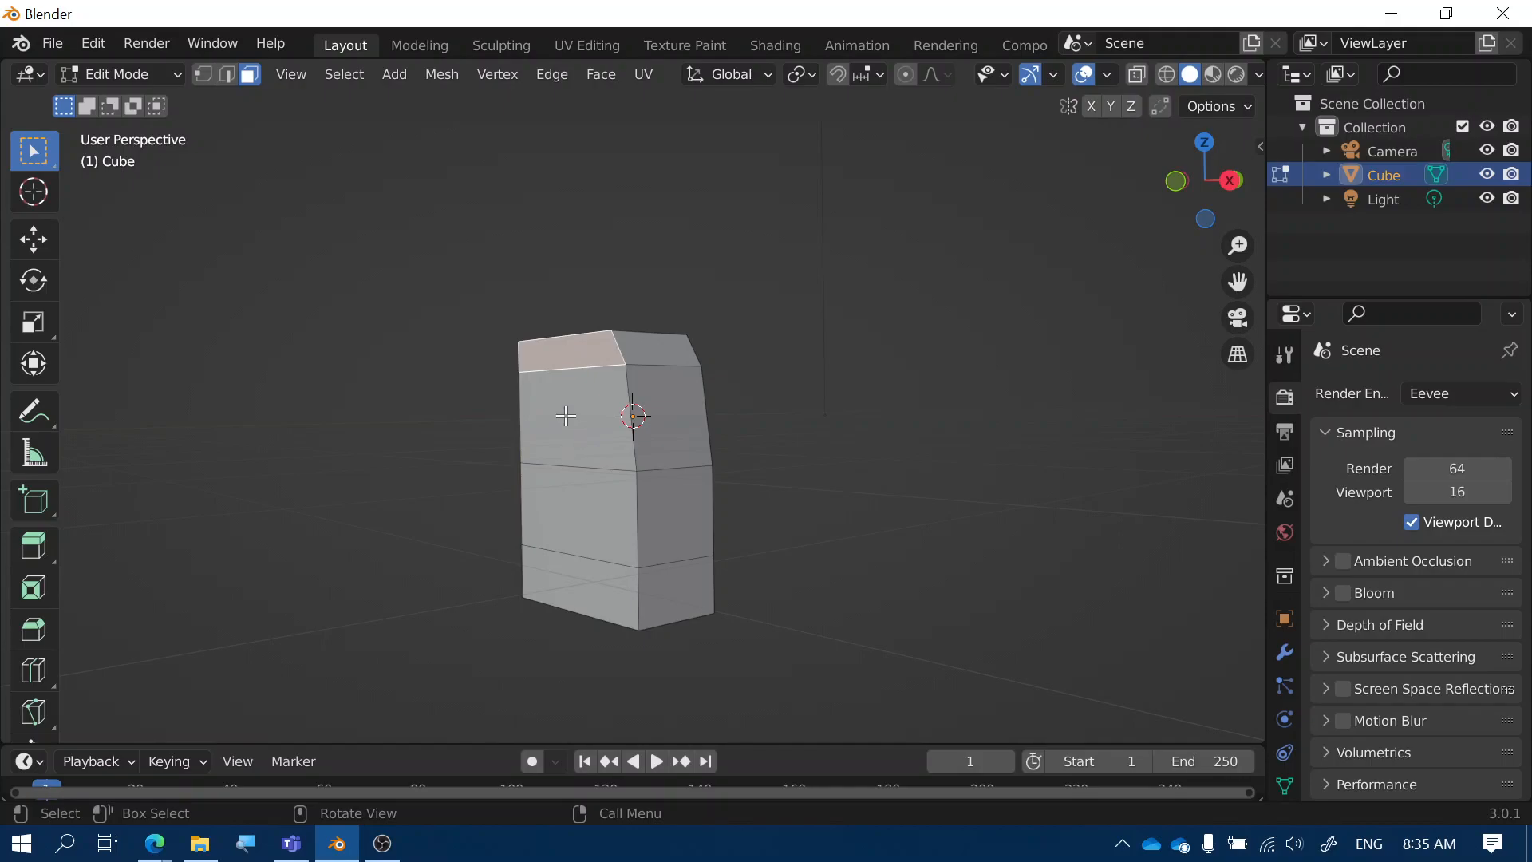
shift+click(565, 434)
shift+click(574, 498)
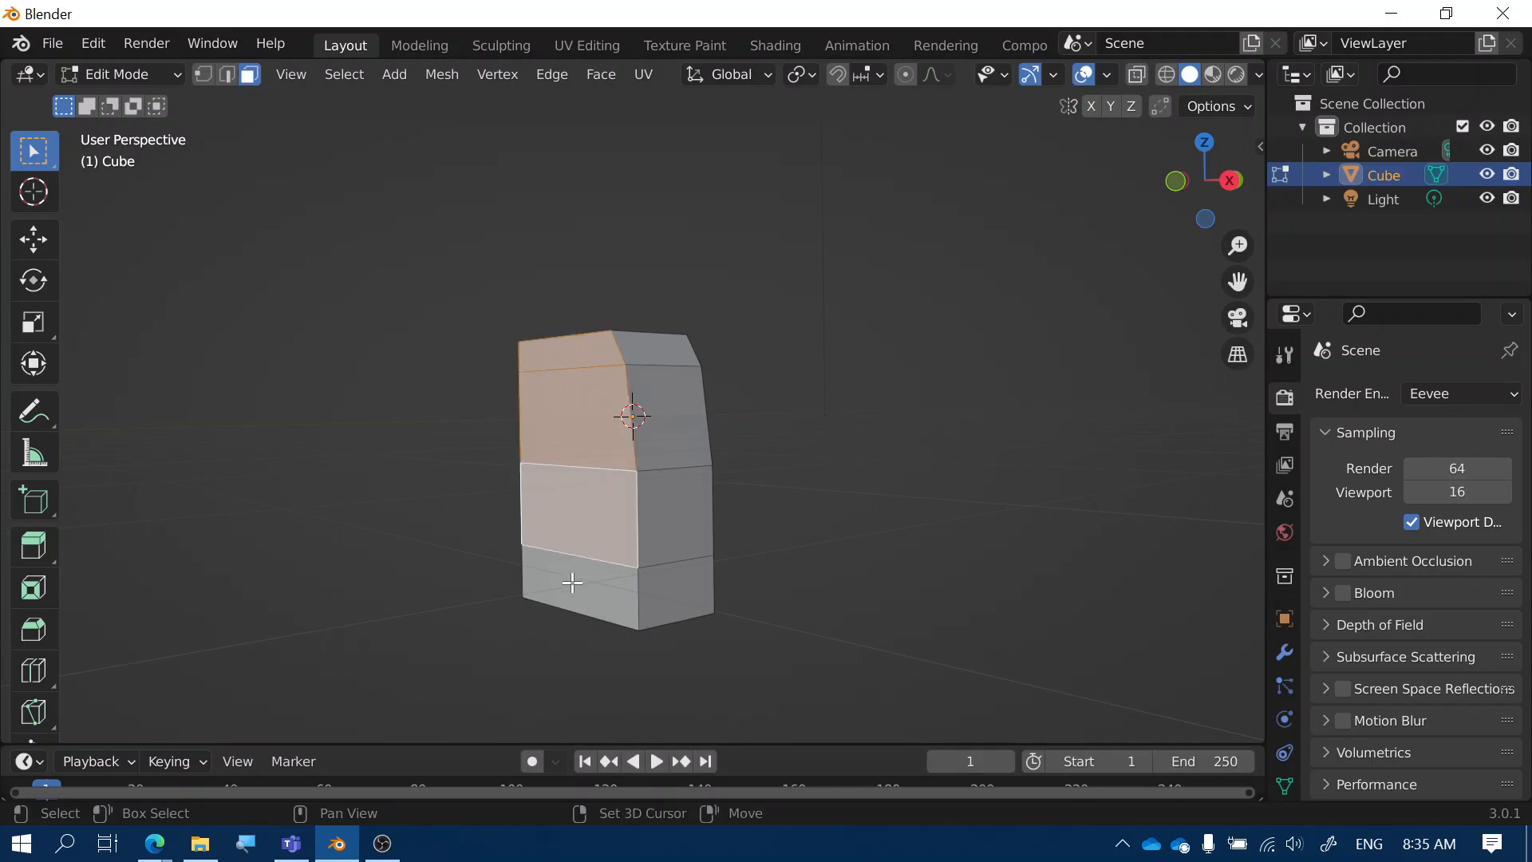
shift+click(573, 584)
middle_drag(749, 619, 691, 629)
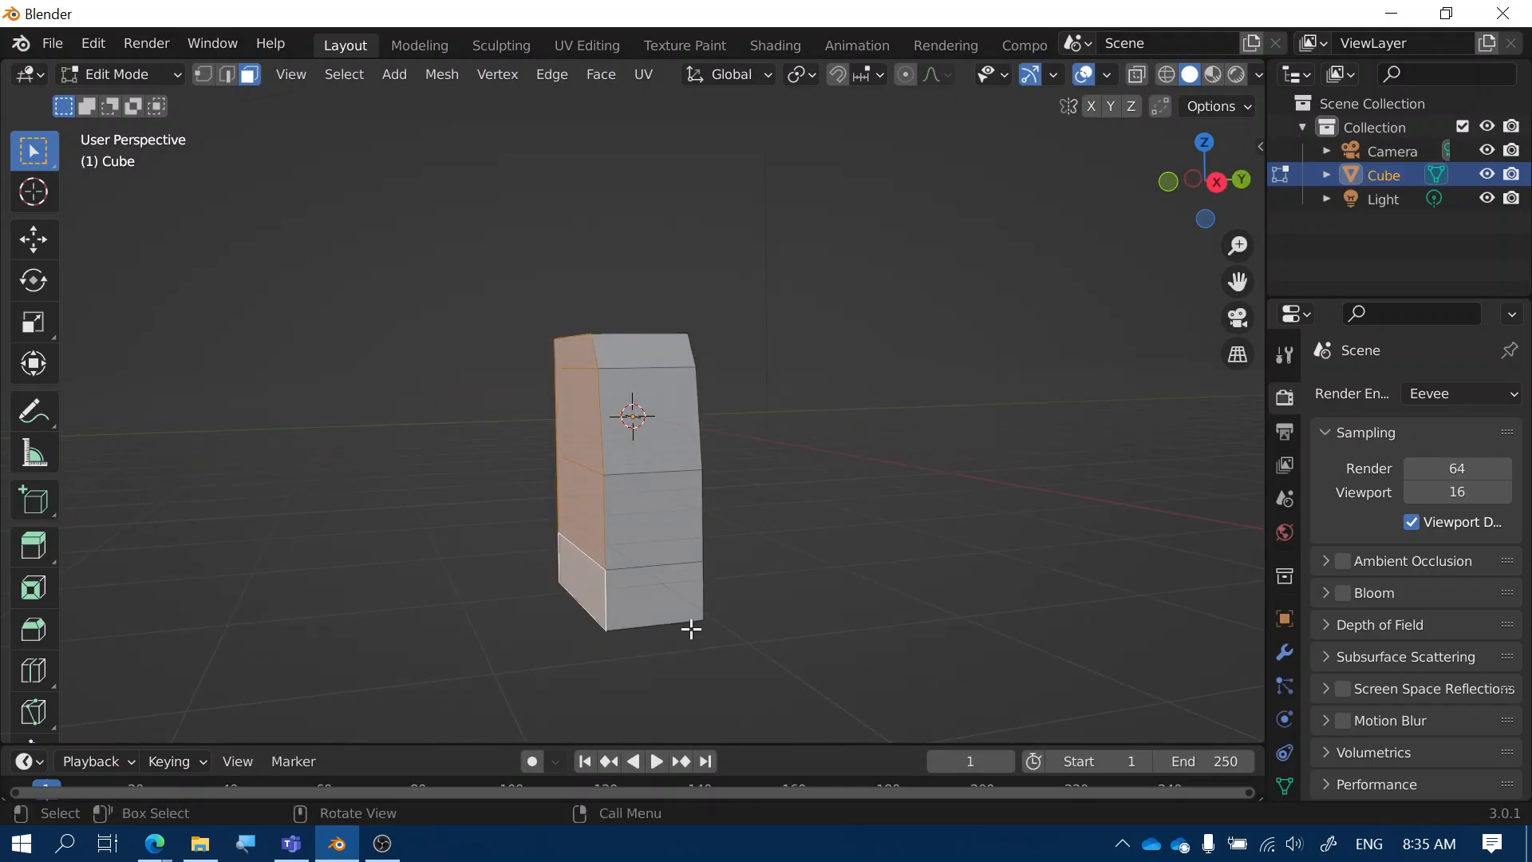
key(g)
key(y)
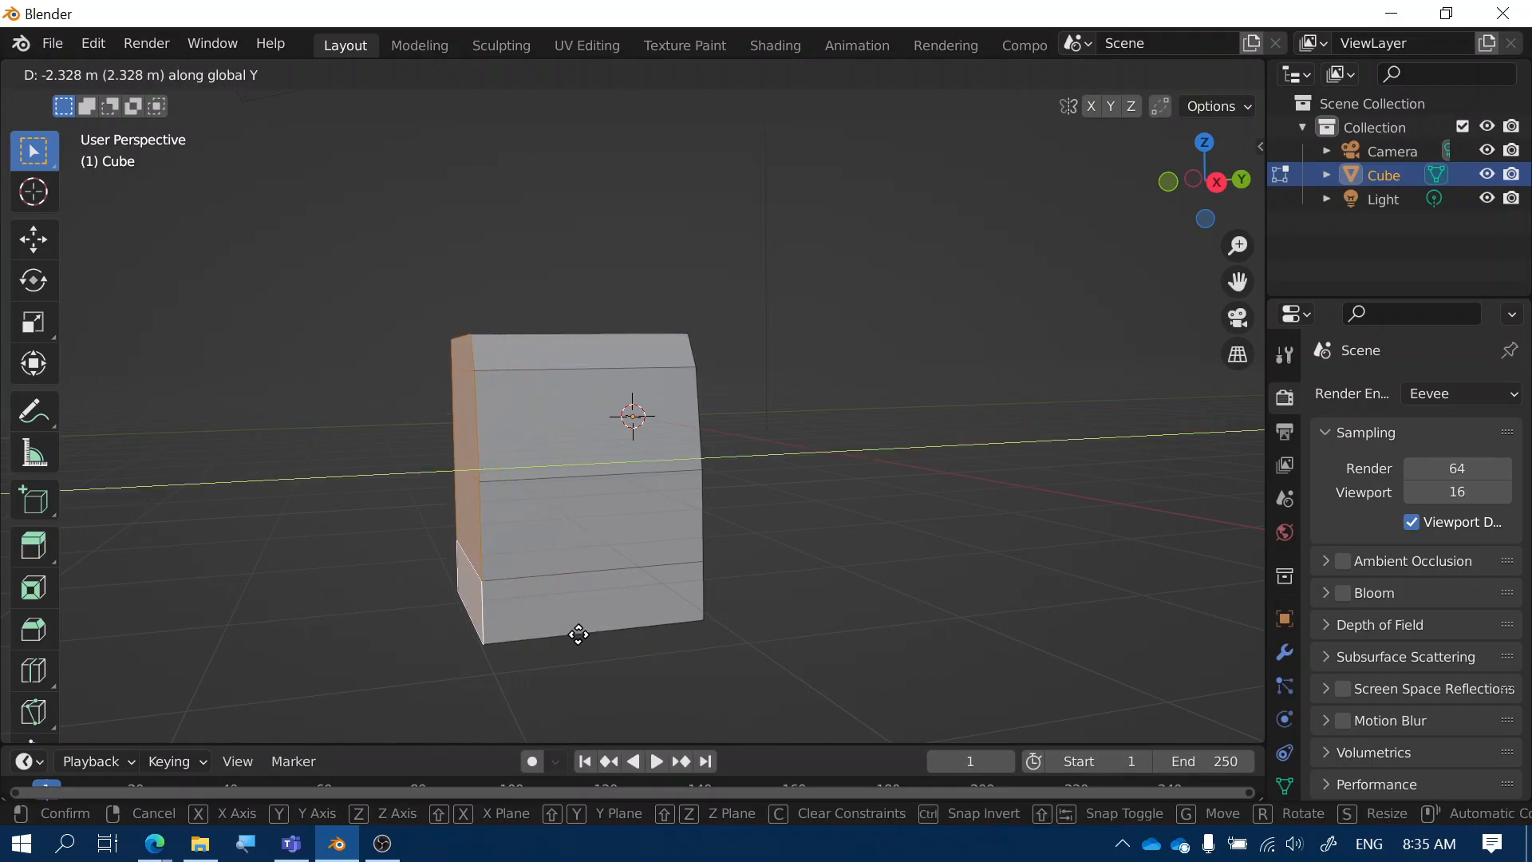
click(577, 632)
mouse_move(578, 630)
middle_down()
mouse_move(732, 614)
mouse_move(581, 615)
middle_up()
View the cube from the front and select its lower front-left face
key(g)
key(y)
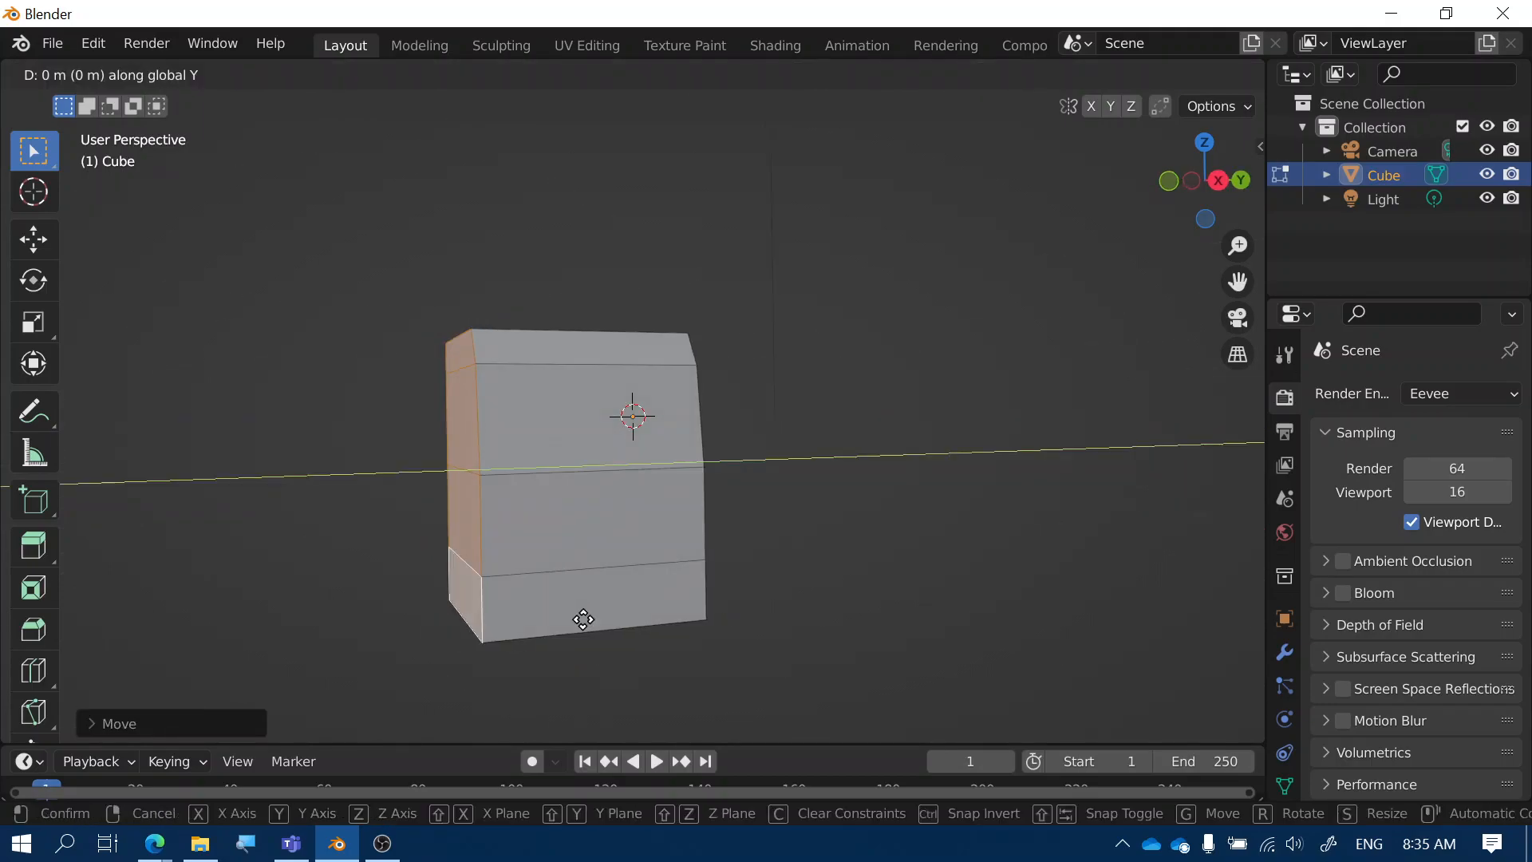
key(Escape)
middle_drag(578, 529, 827, 535)
scroll(724, 567, down, 5)
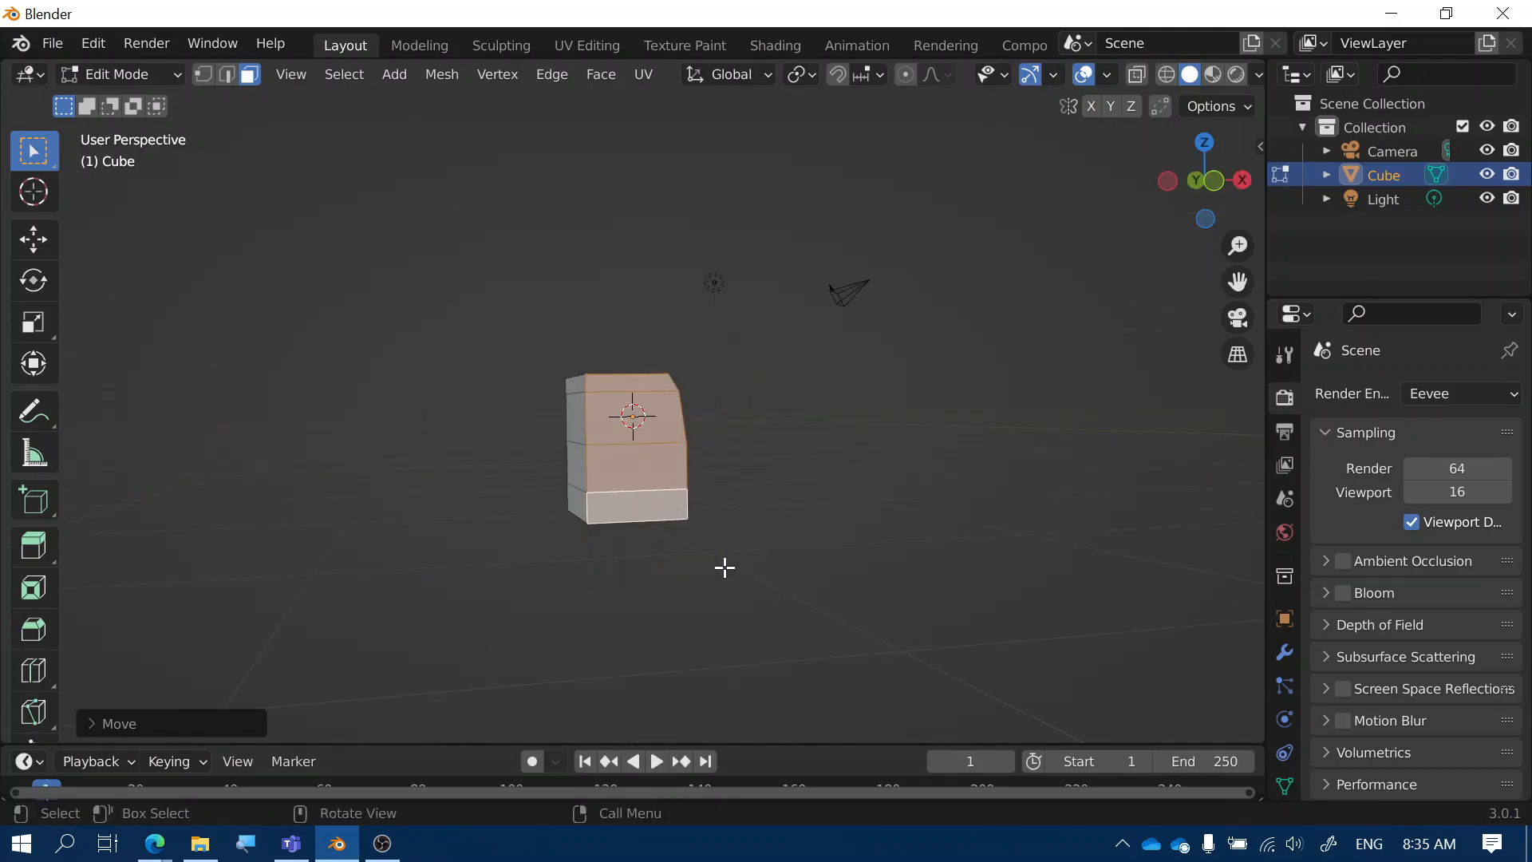
mouse_move(667, 572)
middle_down()
mouse_move(599, 567)
mouse_move(695, 573)
middle_up()
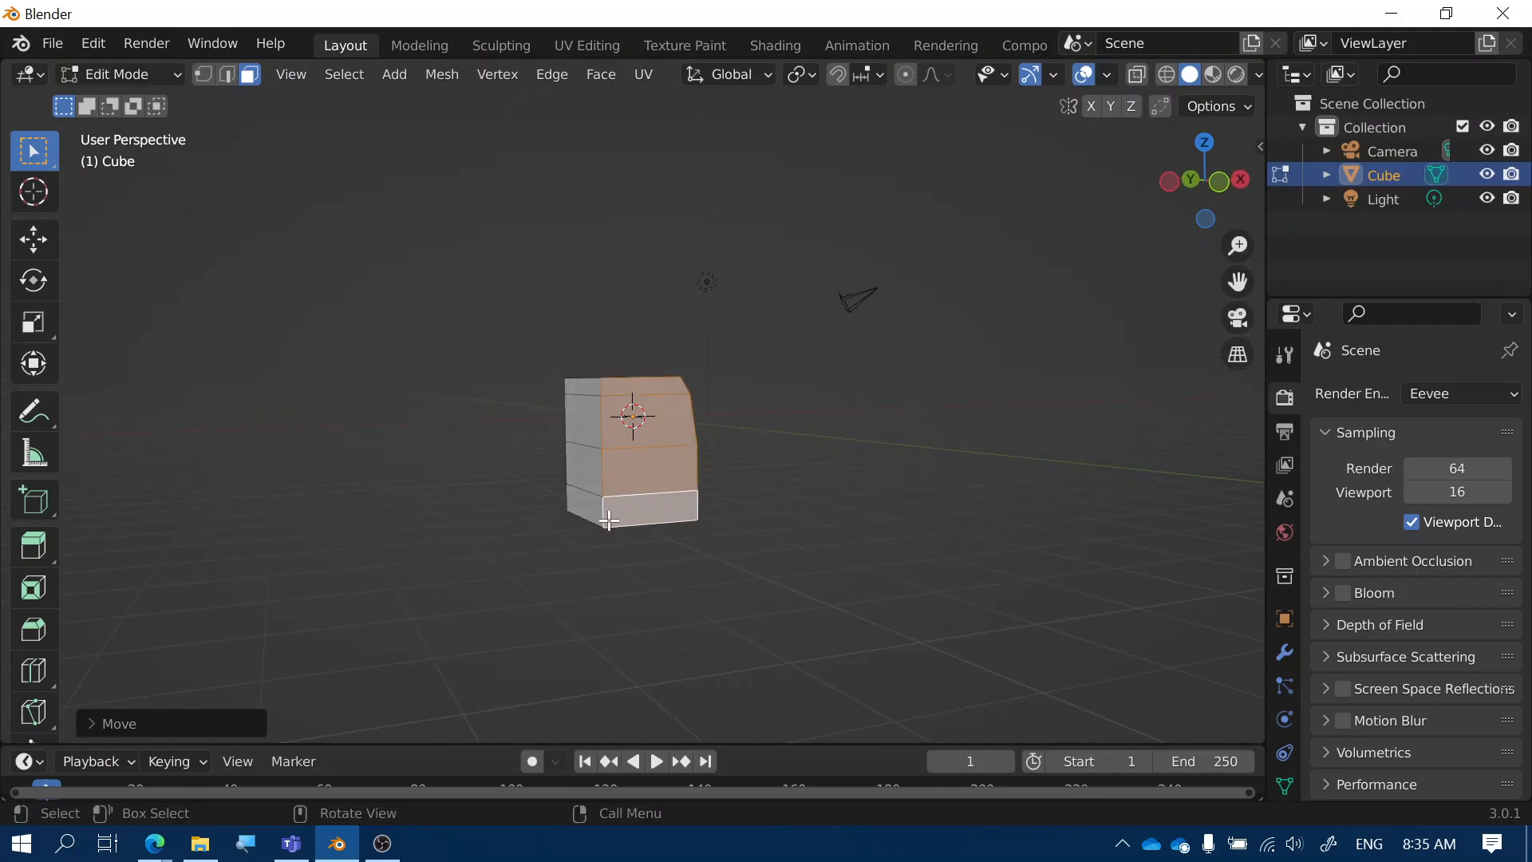
click(583, 504)
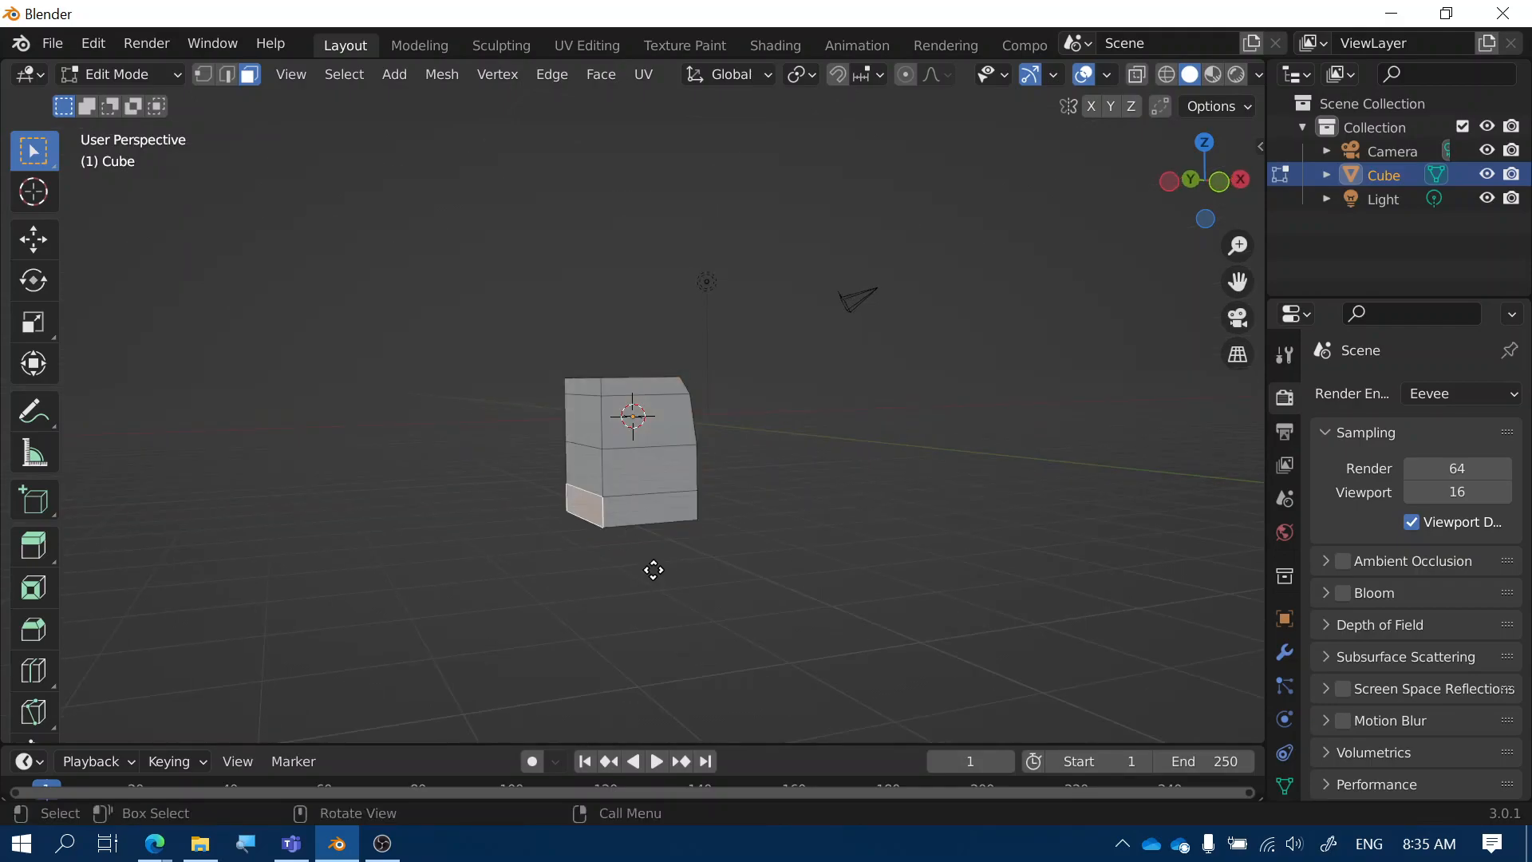
key(e)
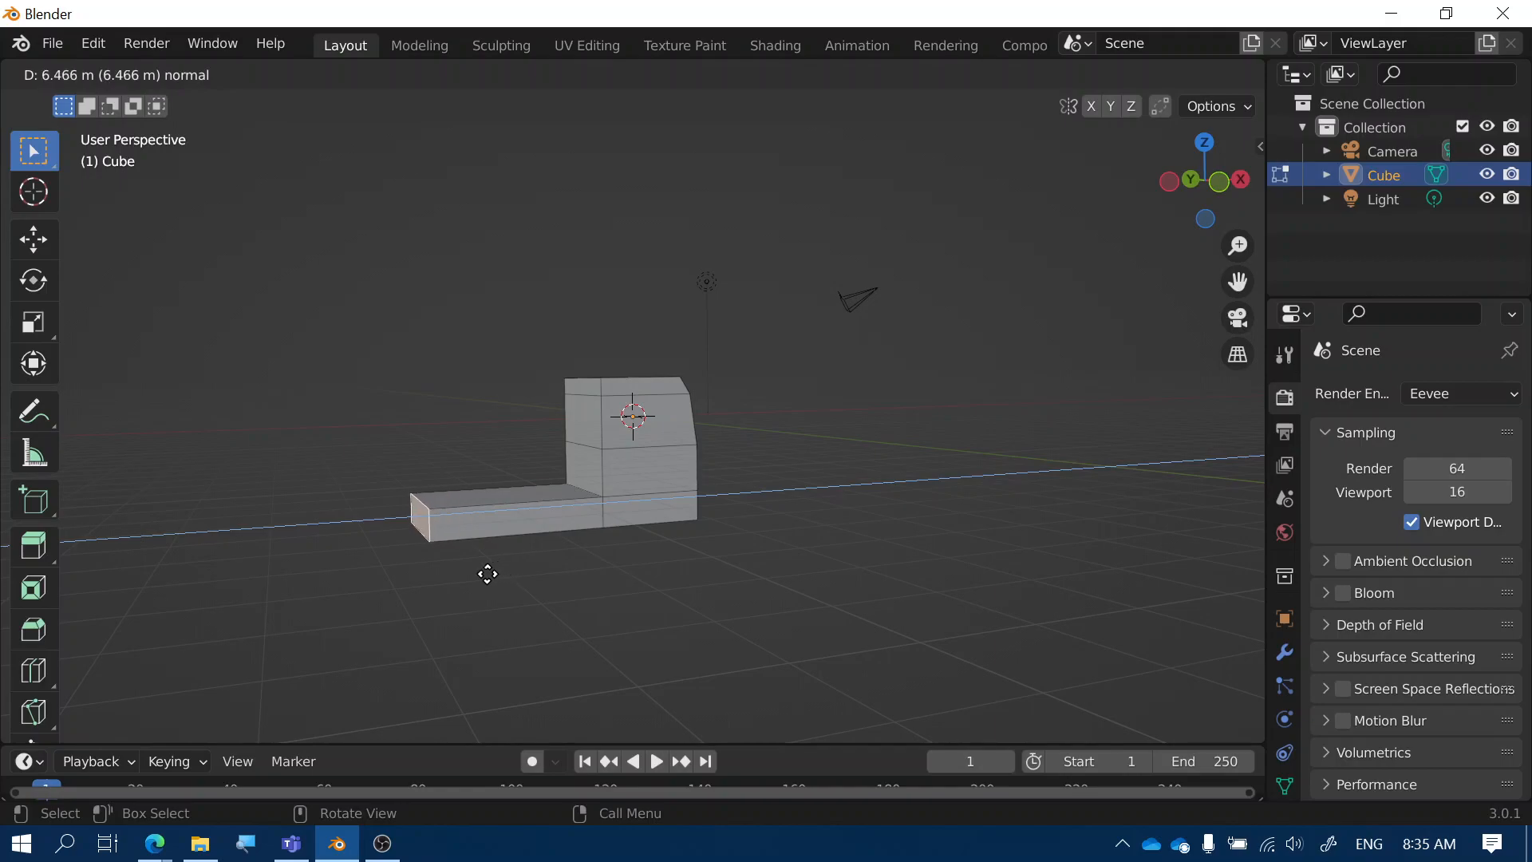
Extrude the lower side face outward into a flat truck-bed ledge
click(488, 573)
middle_drag(704, 601, 524, 585)
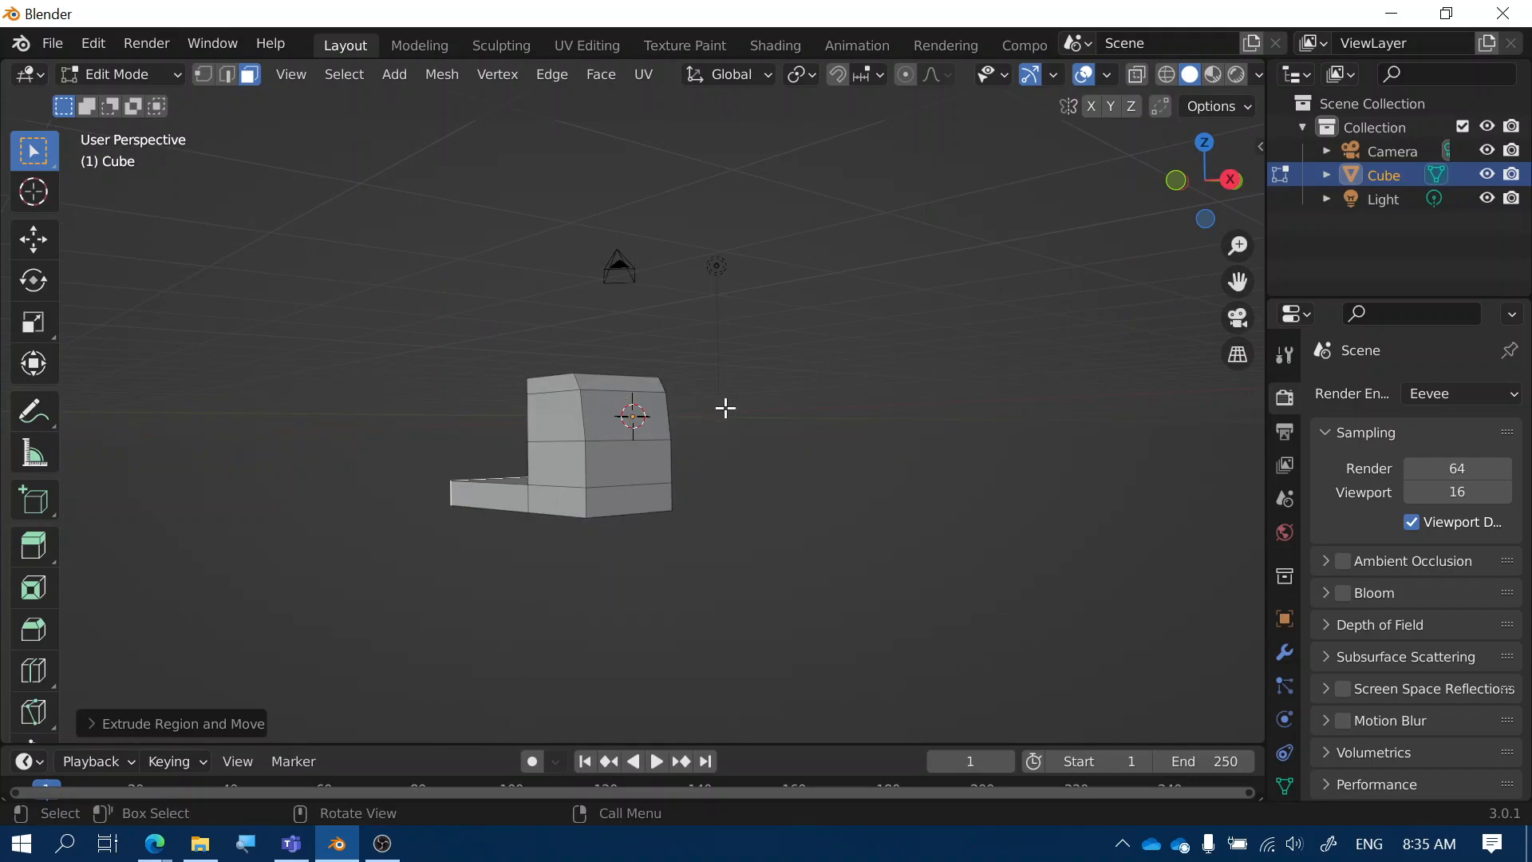
mouse_move(718, 441)
middle_down()
mouse_move(745, 445)
mouse_move(705, 460)
middle_up()
scroll(705, 460, up, 3)
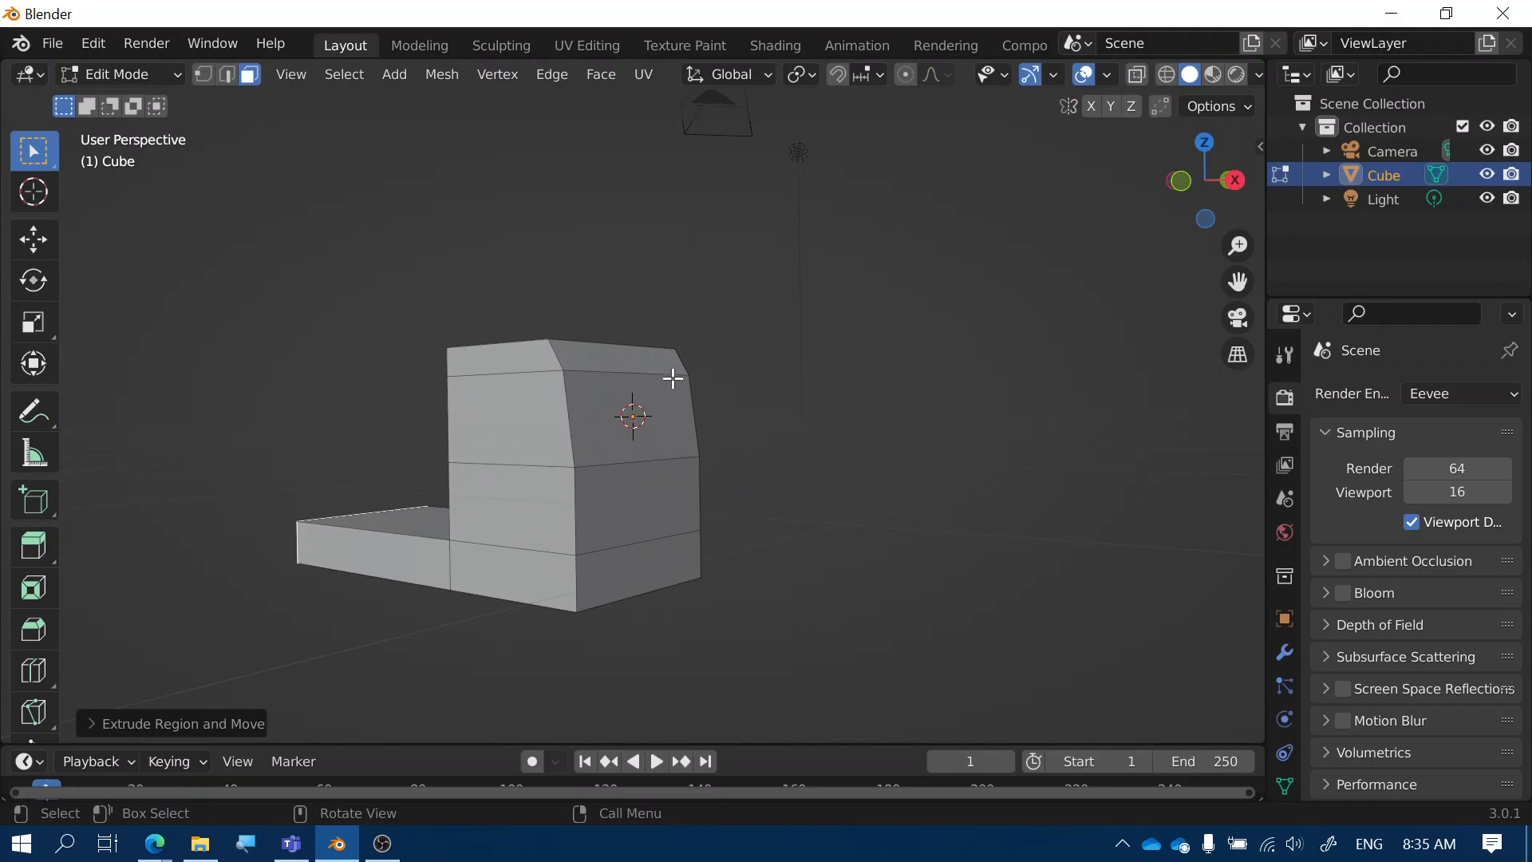
Inset the two adjacent upper cab faces to outline a wraparound windshield
click(519, 415)
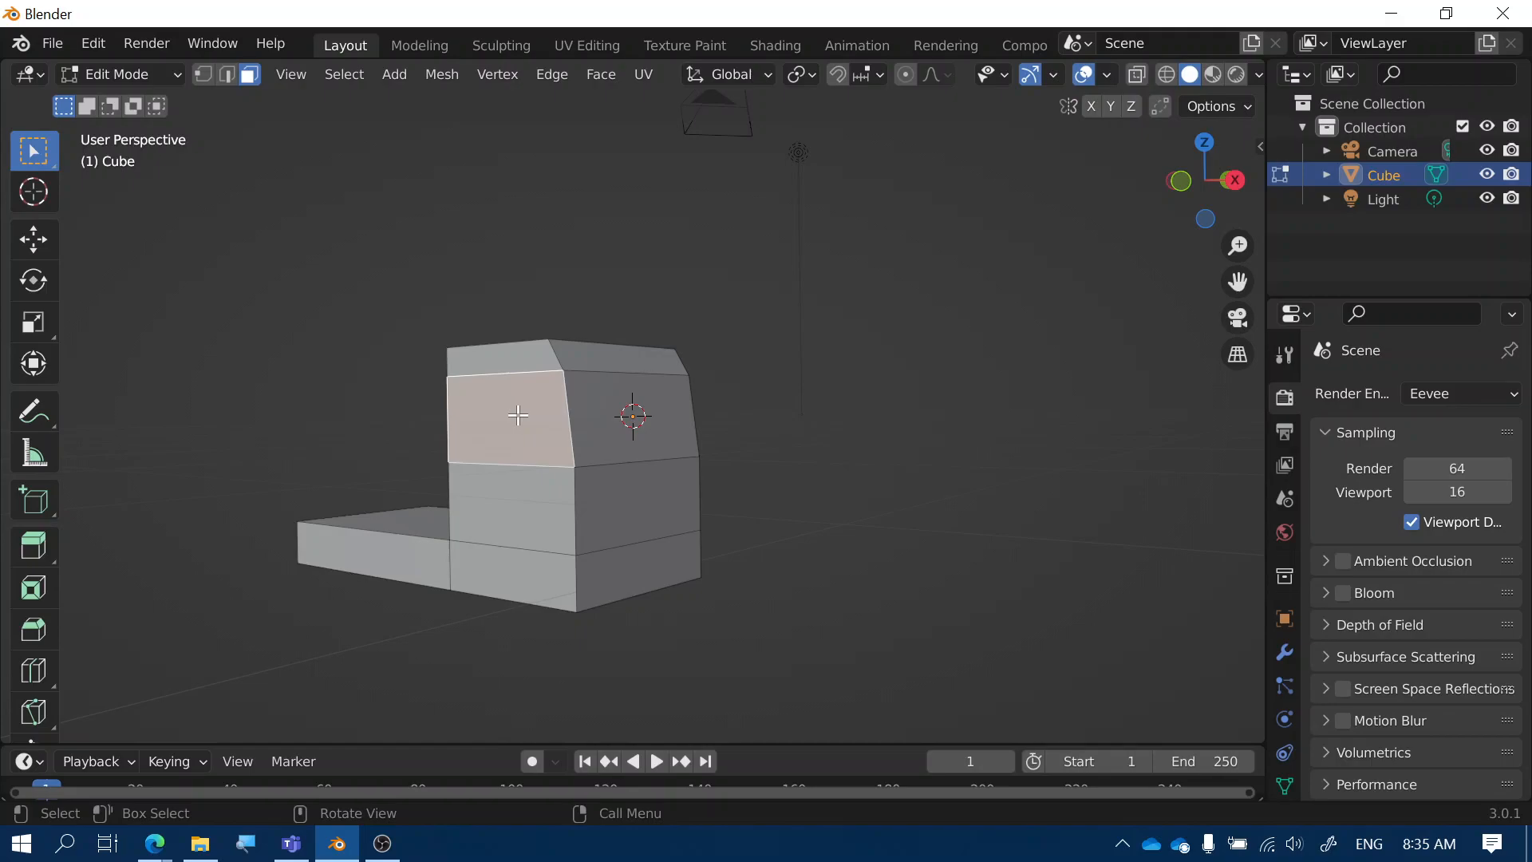
shift+click(595, 411)
middle_drag(777, 502, 657, 438)
middle_drag(542, 499, 774, 523)
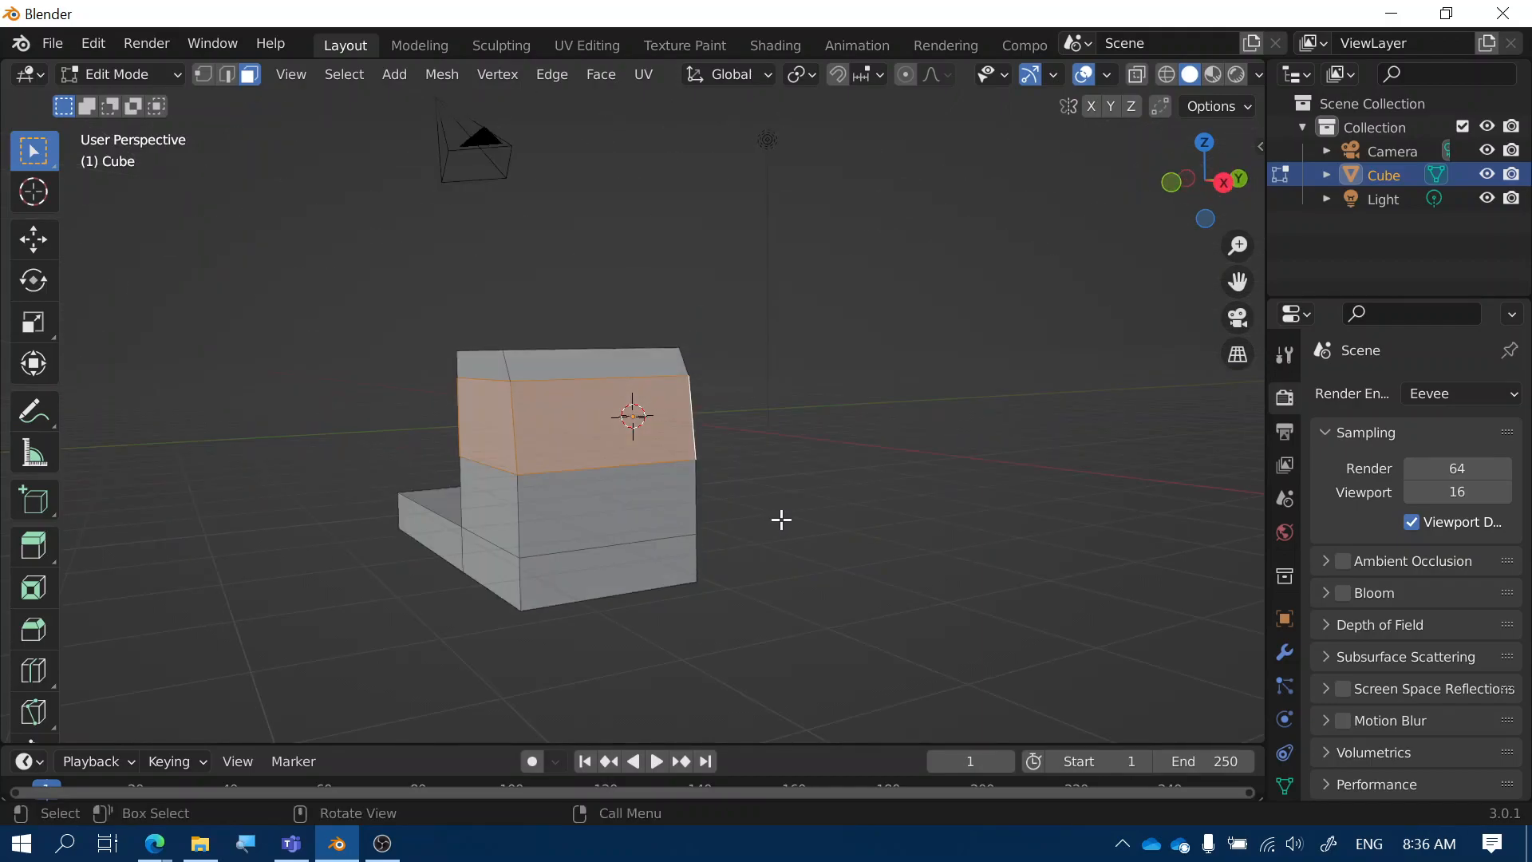
key(i)
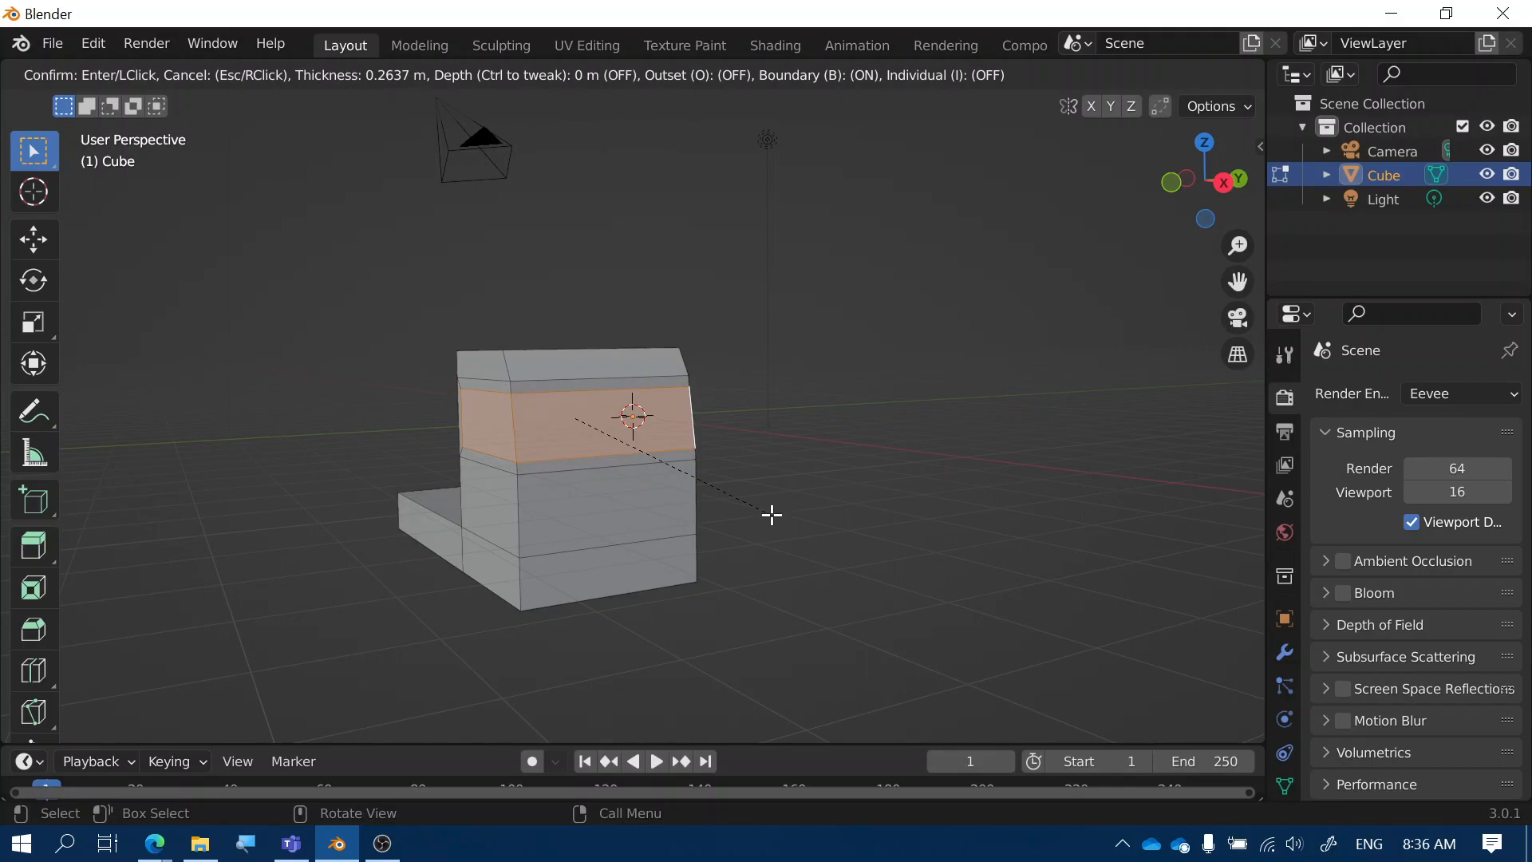
click(771, 516)
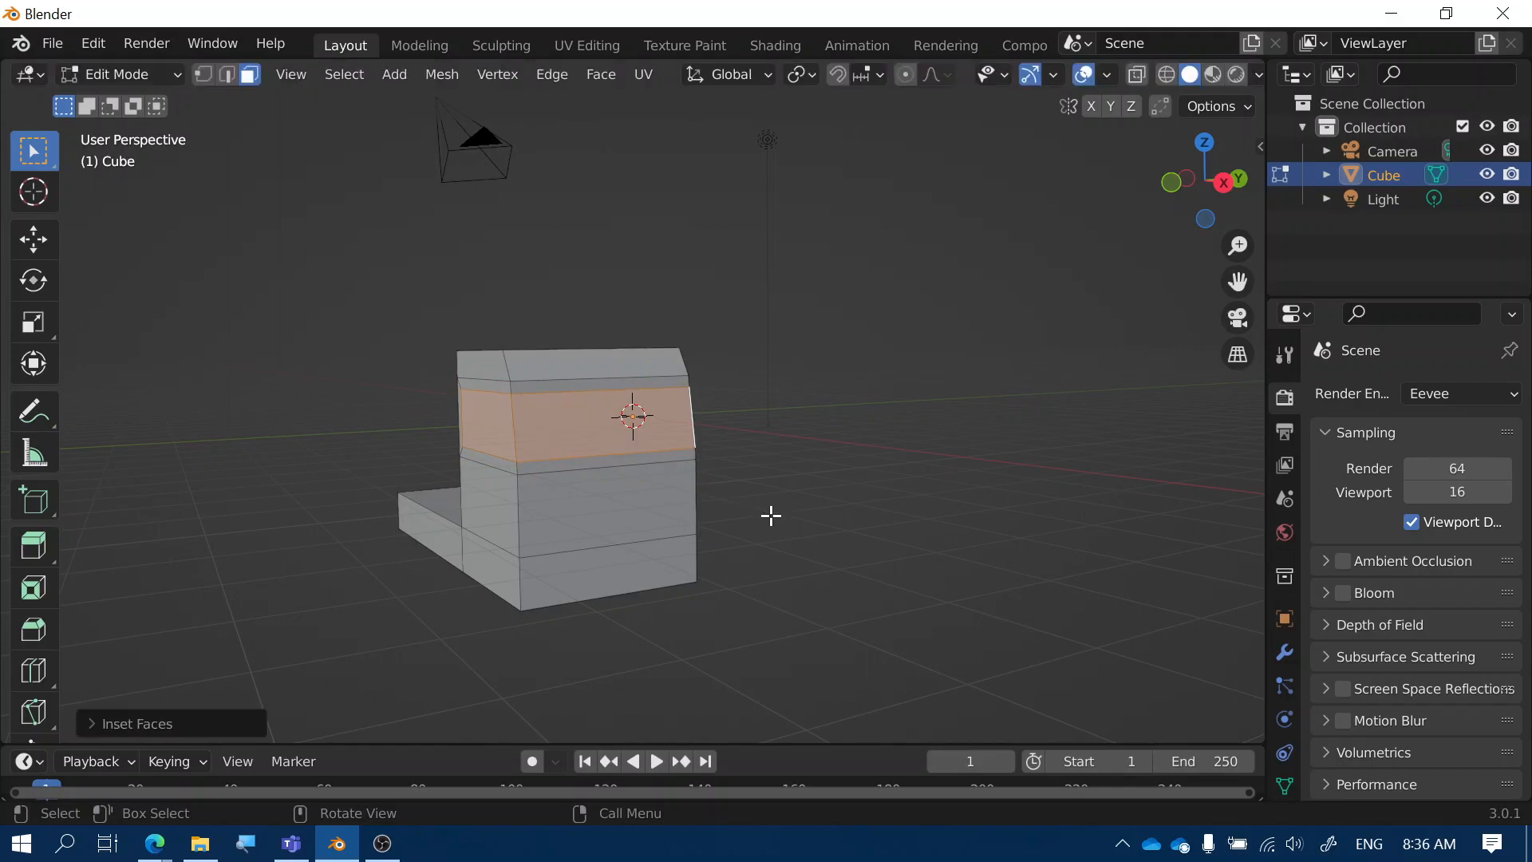
middle_drag(722, 547, 497, 532)
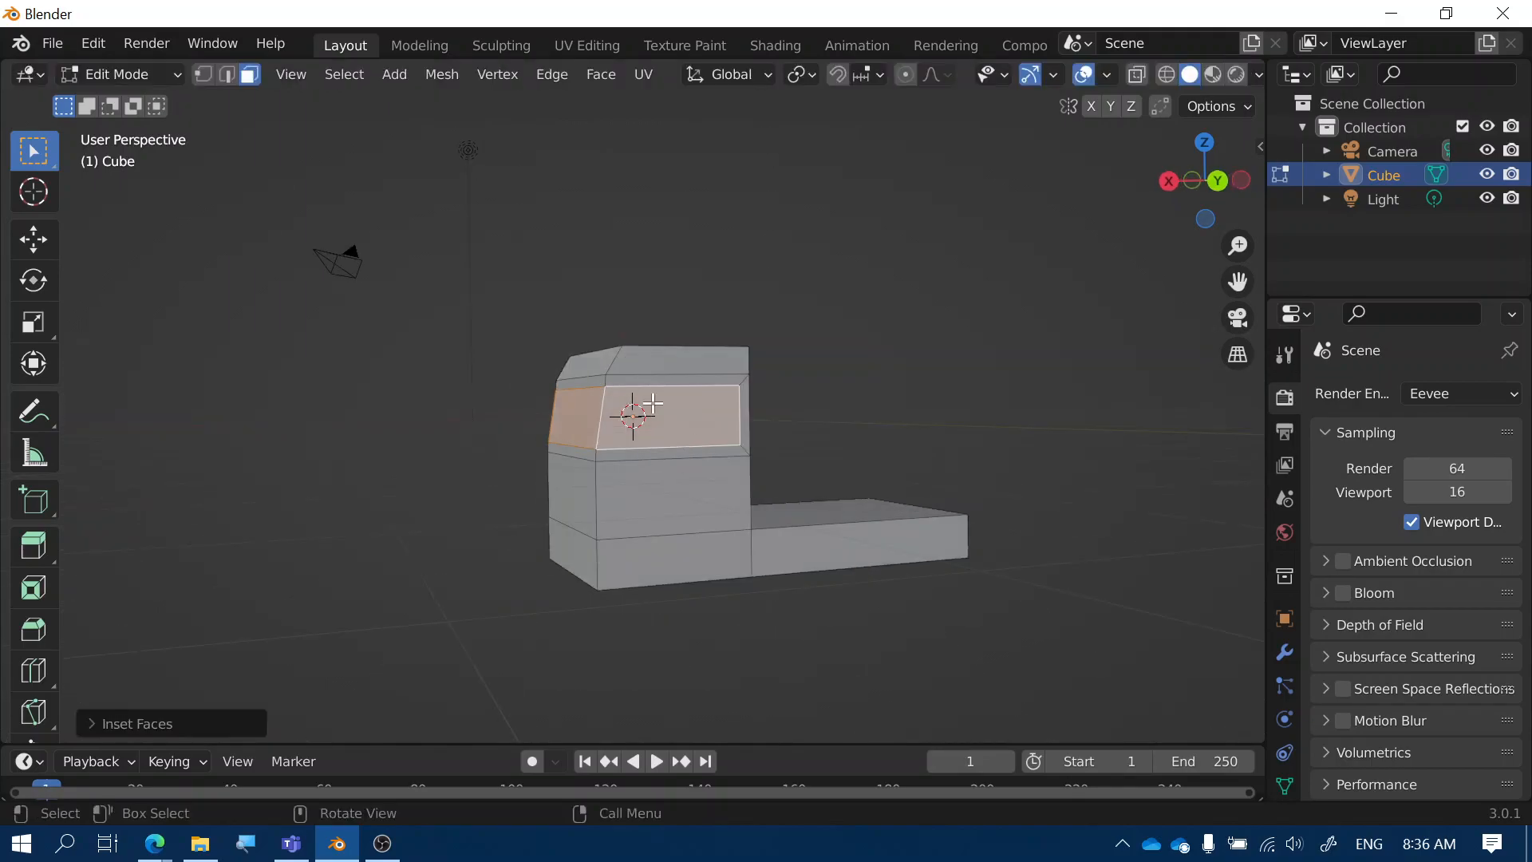
middle_drag(584, 451, 960, 465)
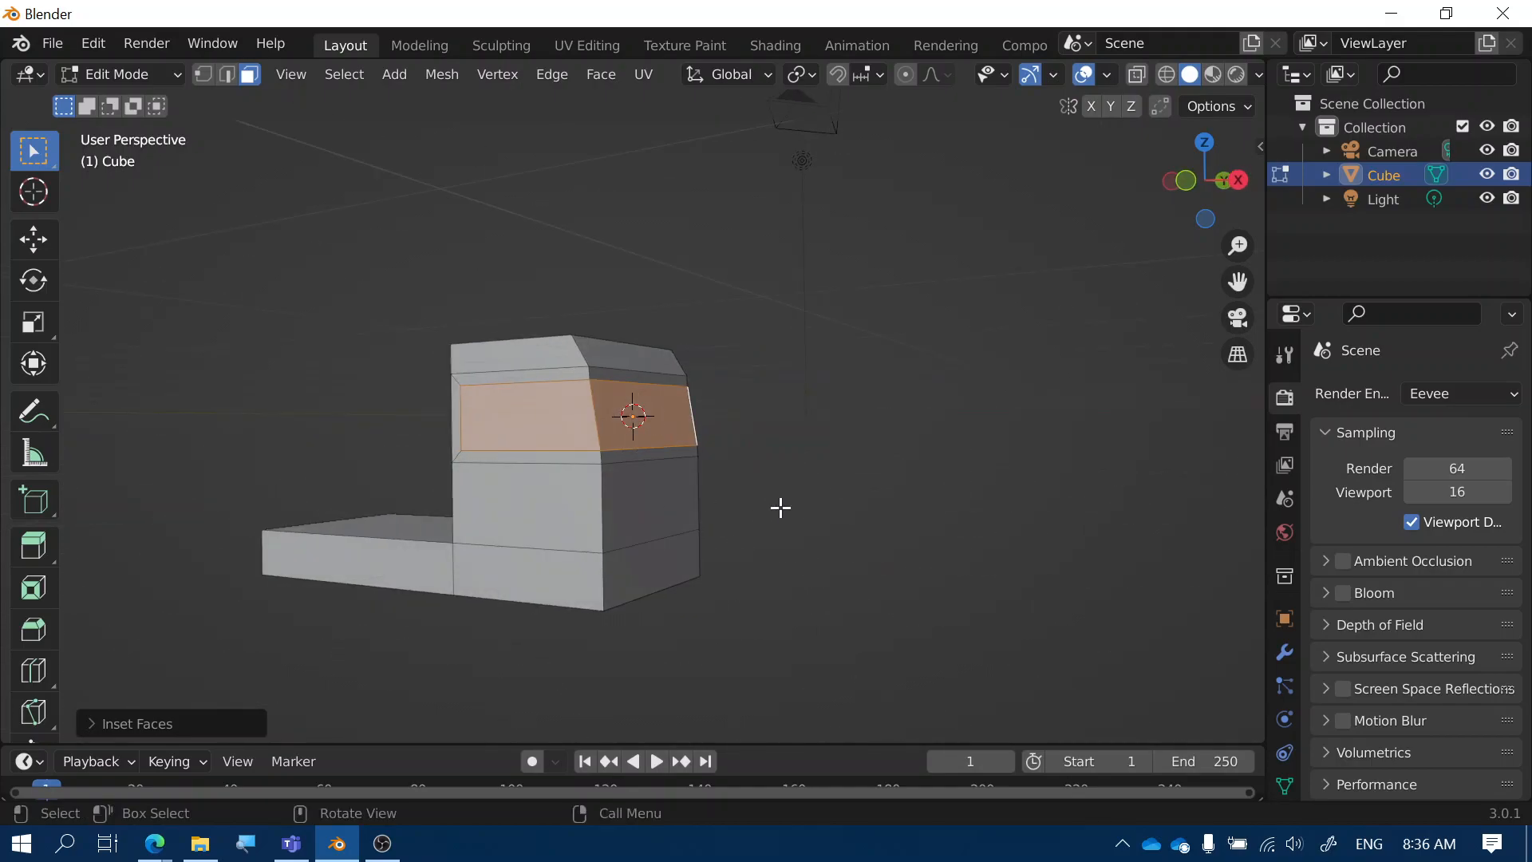
middle_drag(854, 540, 500, 554)
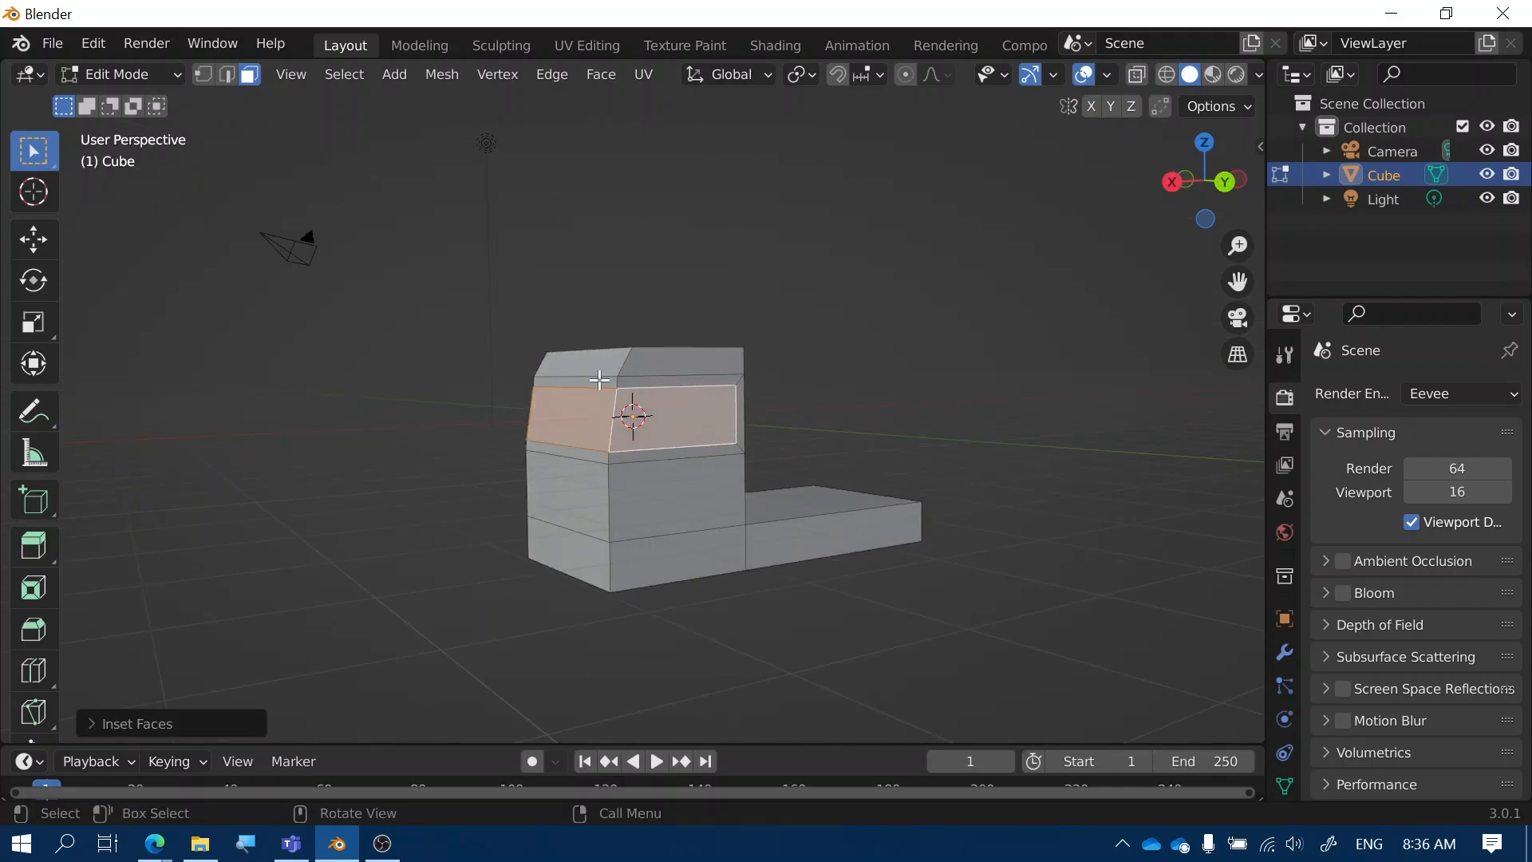
middle_drag(745, 516, 872, 454)
Scale the inset window faces to about 0.96 and show the cube's material properties
key(s)
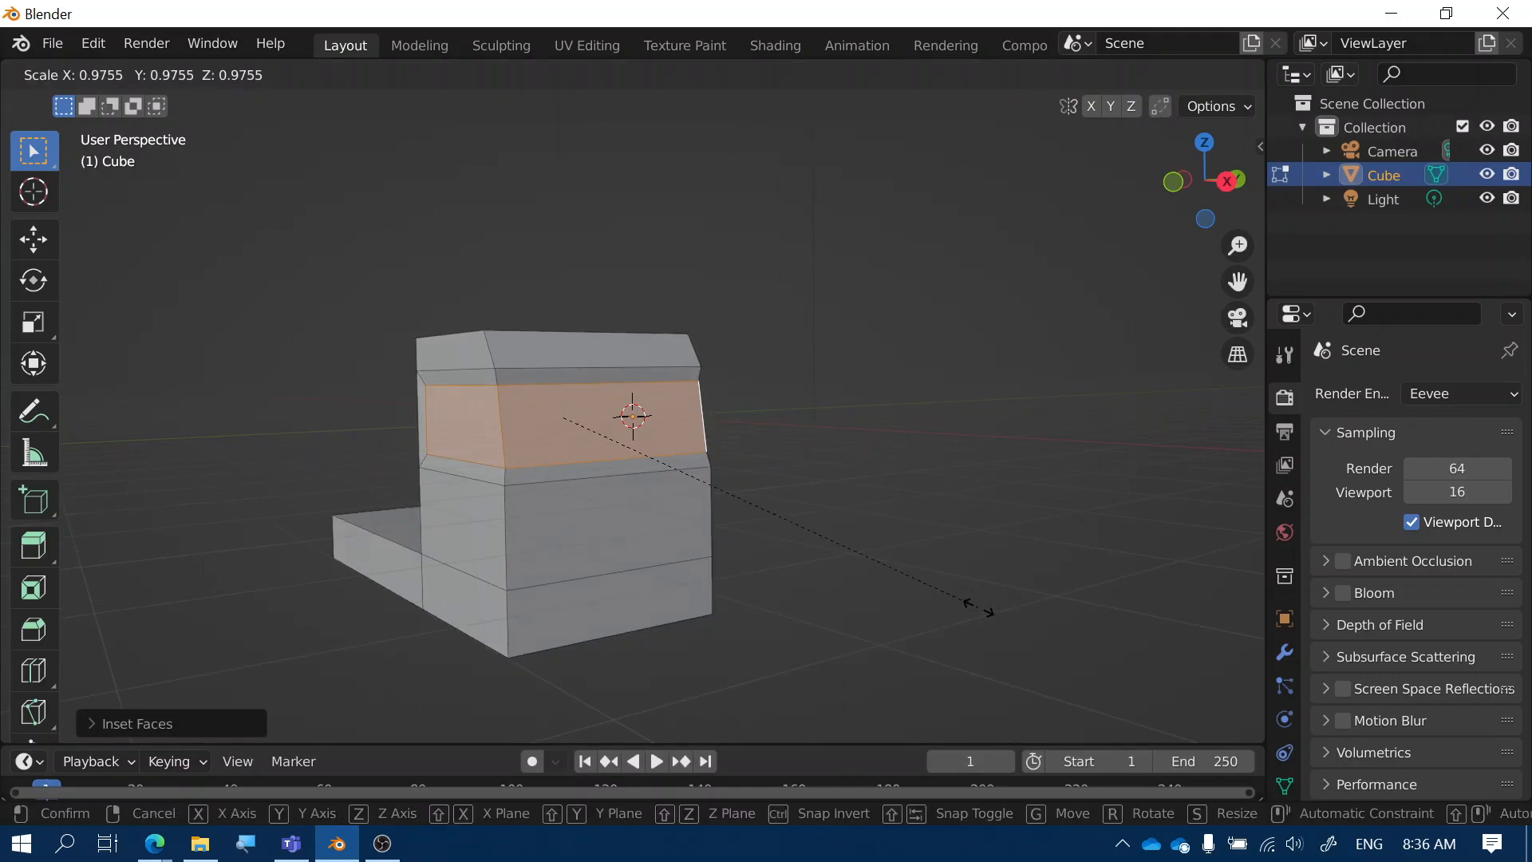
click(969, 590)
middle_drag(964, 567, 790, 561)
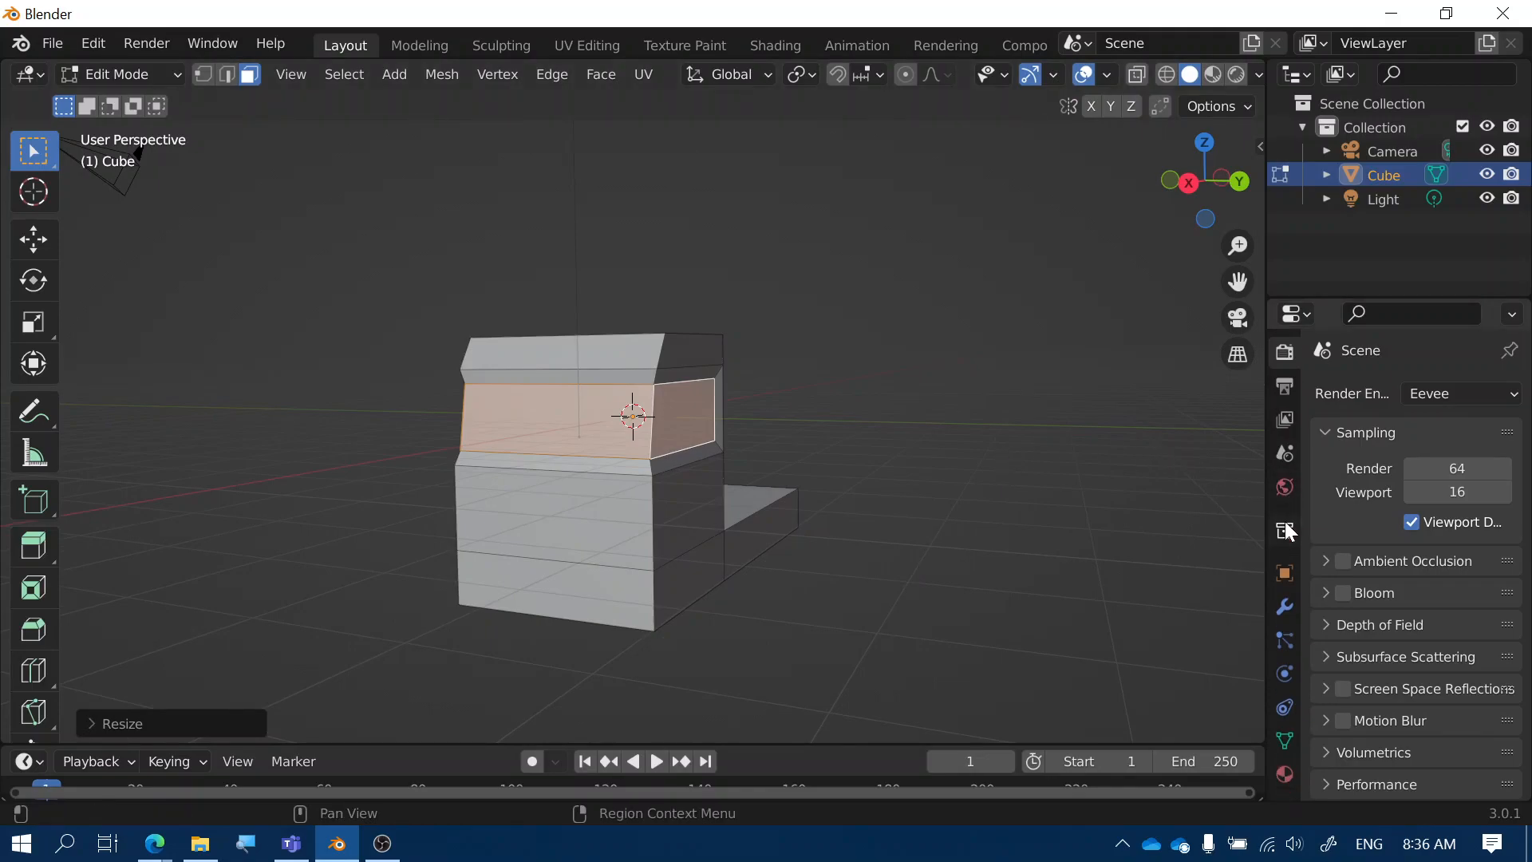
click(1283, 772)
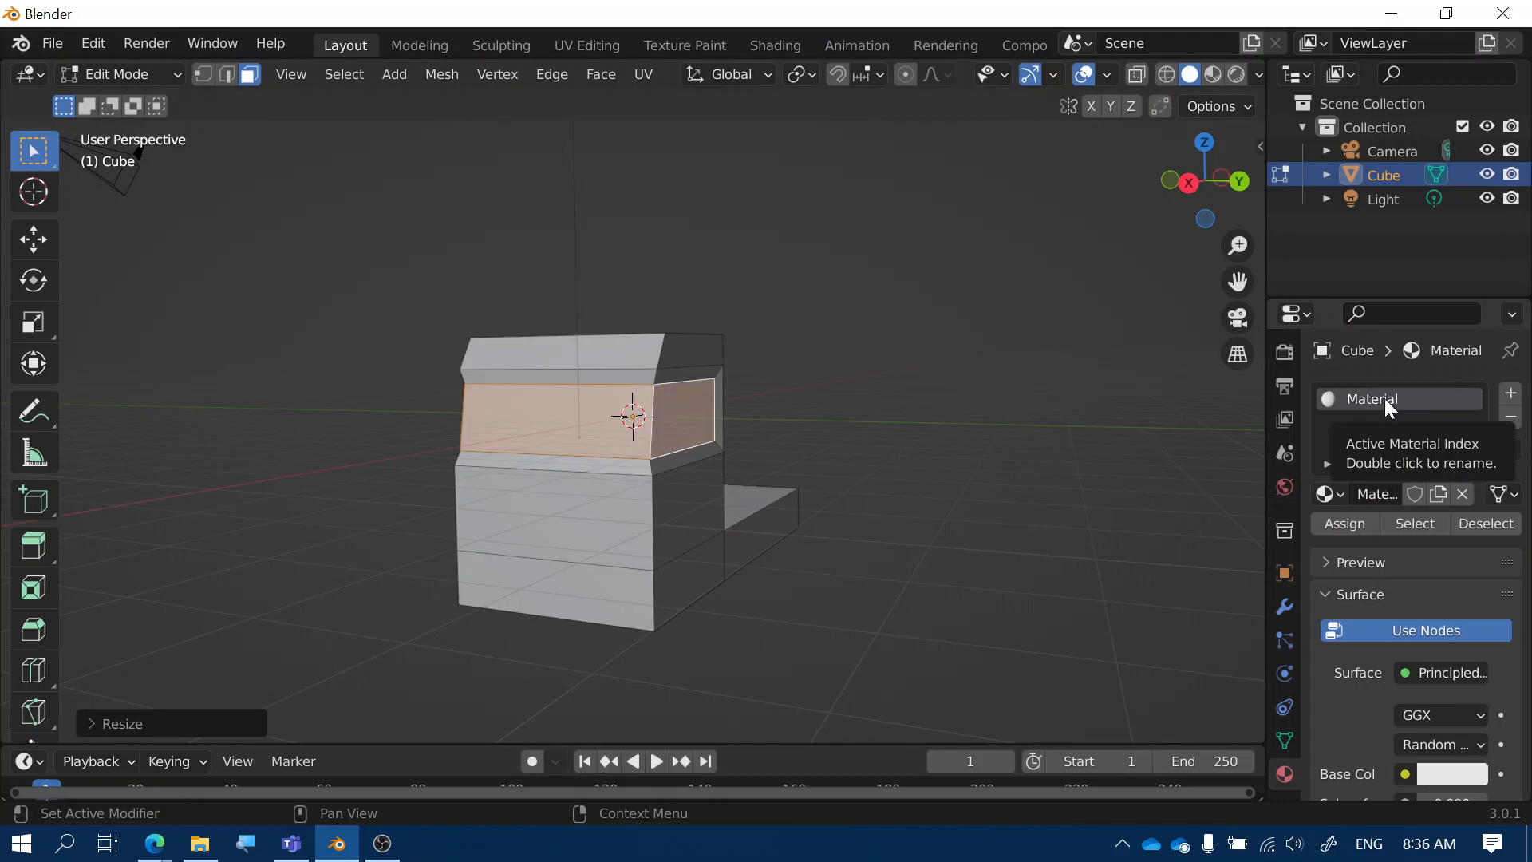
Add a second material named 'Glass' with an orange base colour, then deselect everything
click(1508, 396)
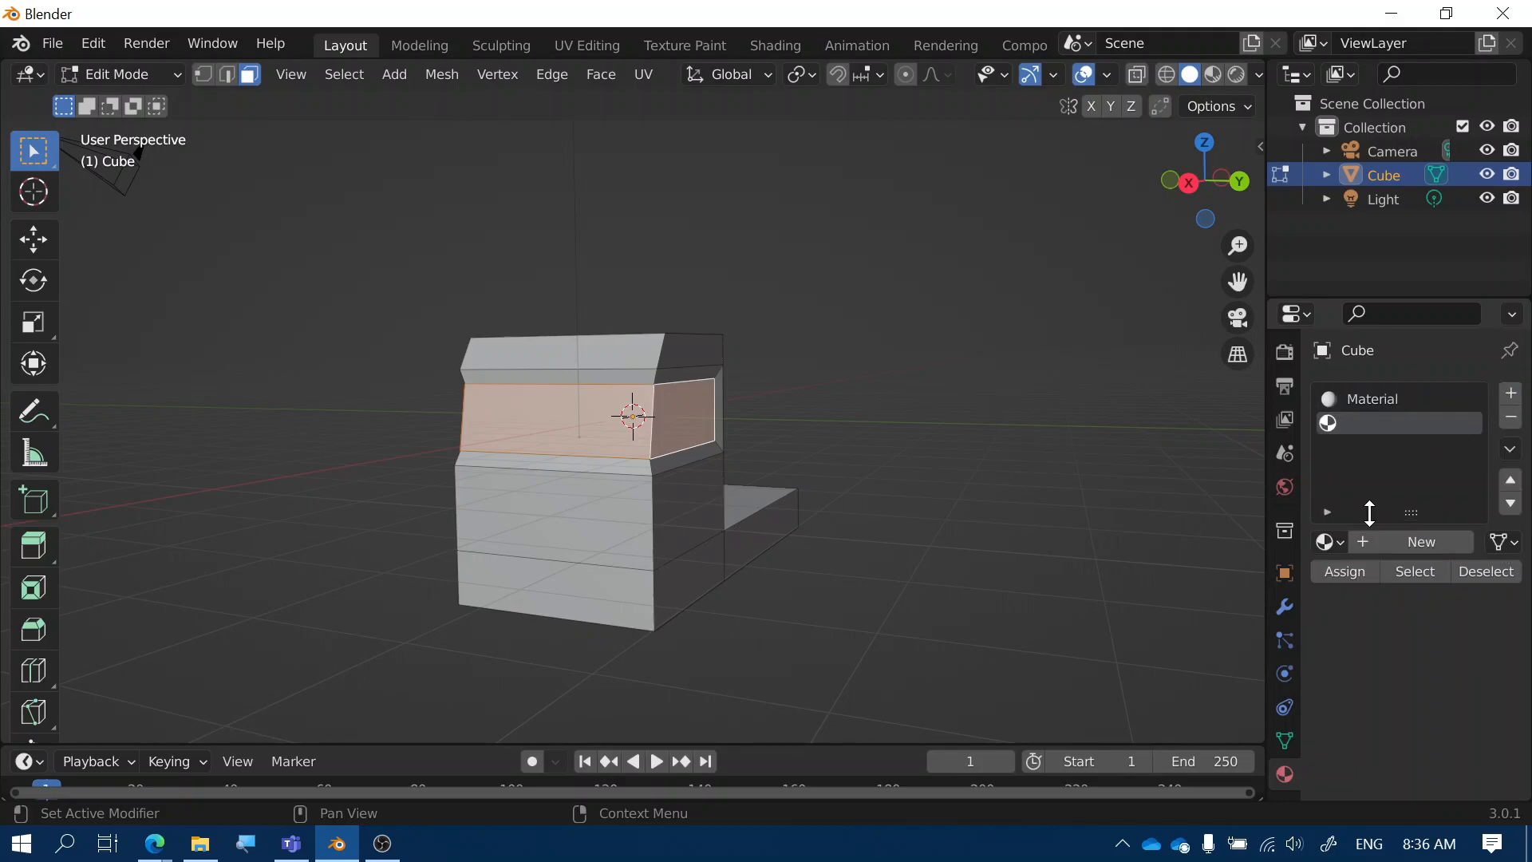
click(1405, 546)
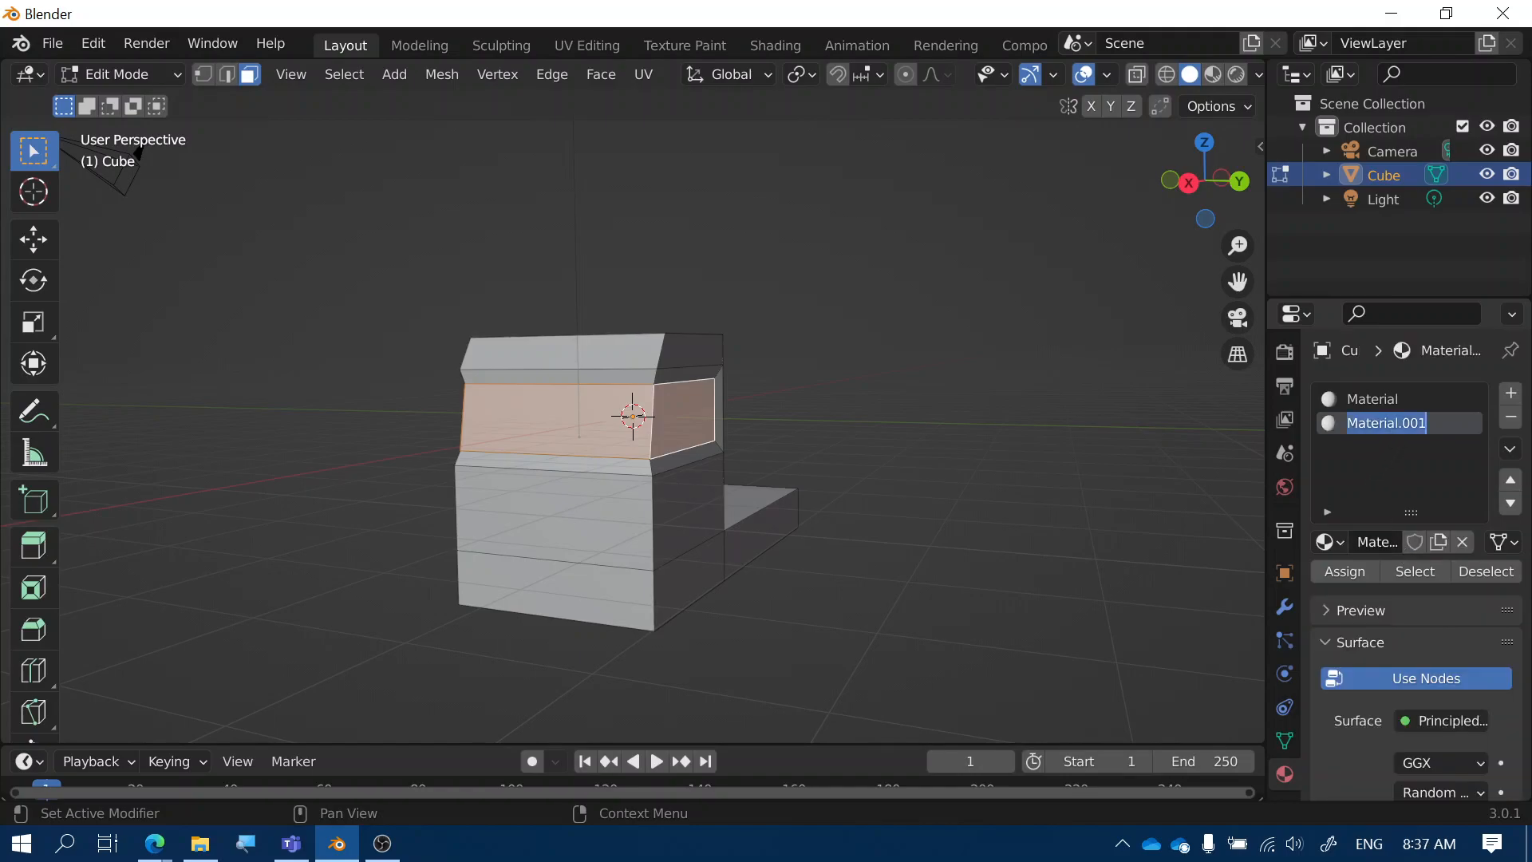
text(Glass)
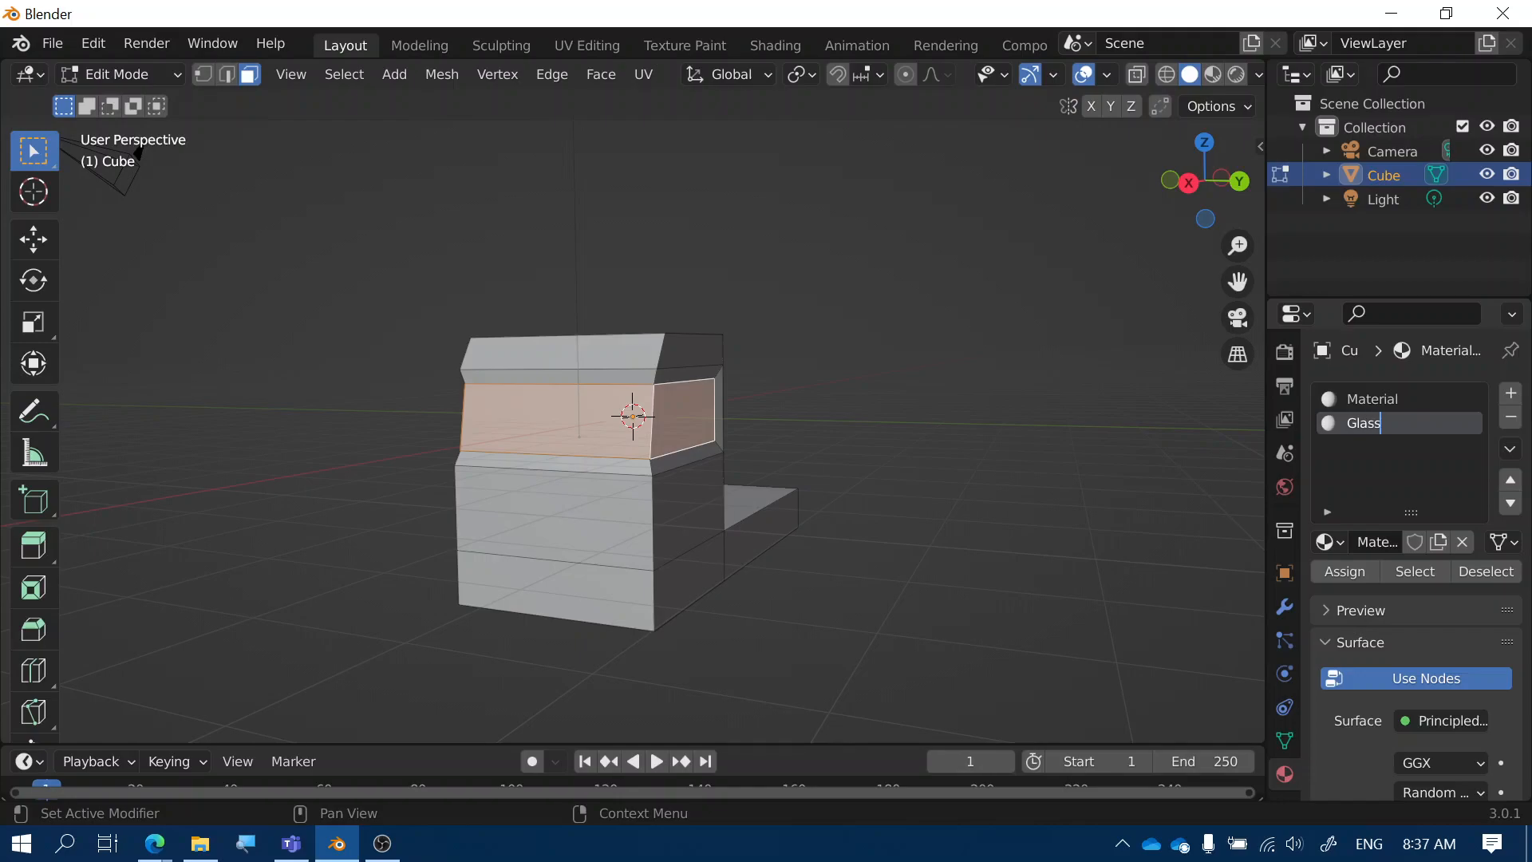
key(Return)
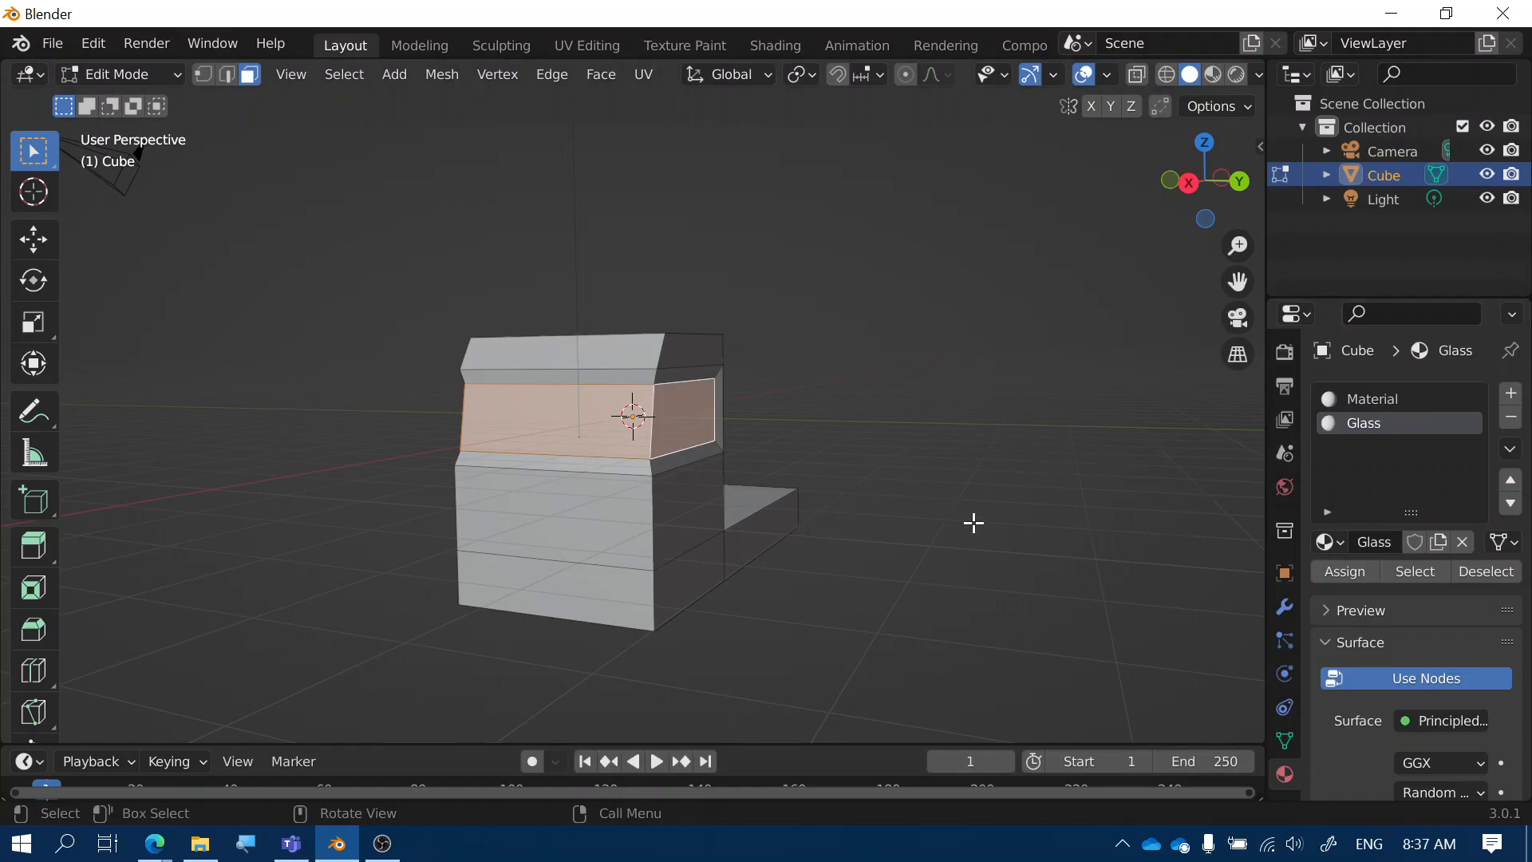
scroll(1368, 625, down, 8)
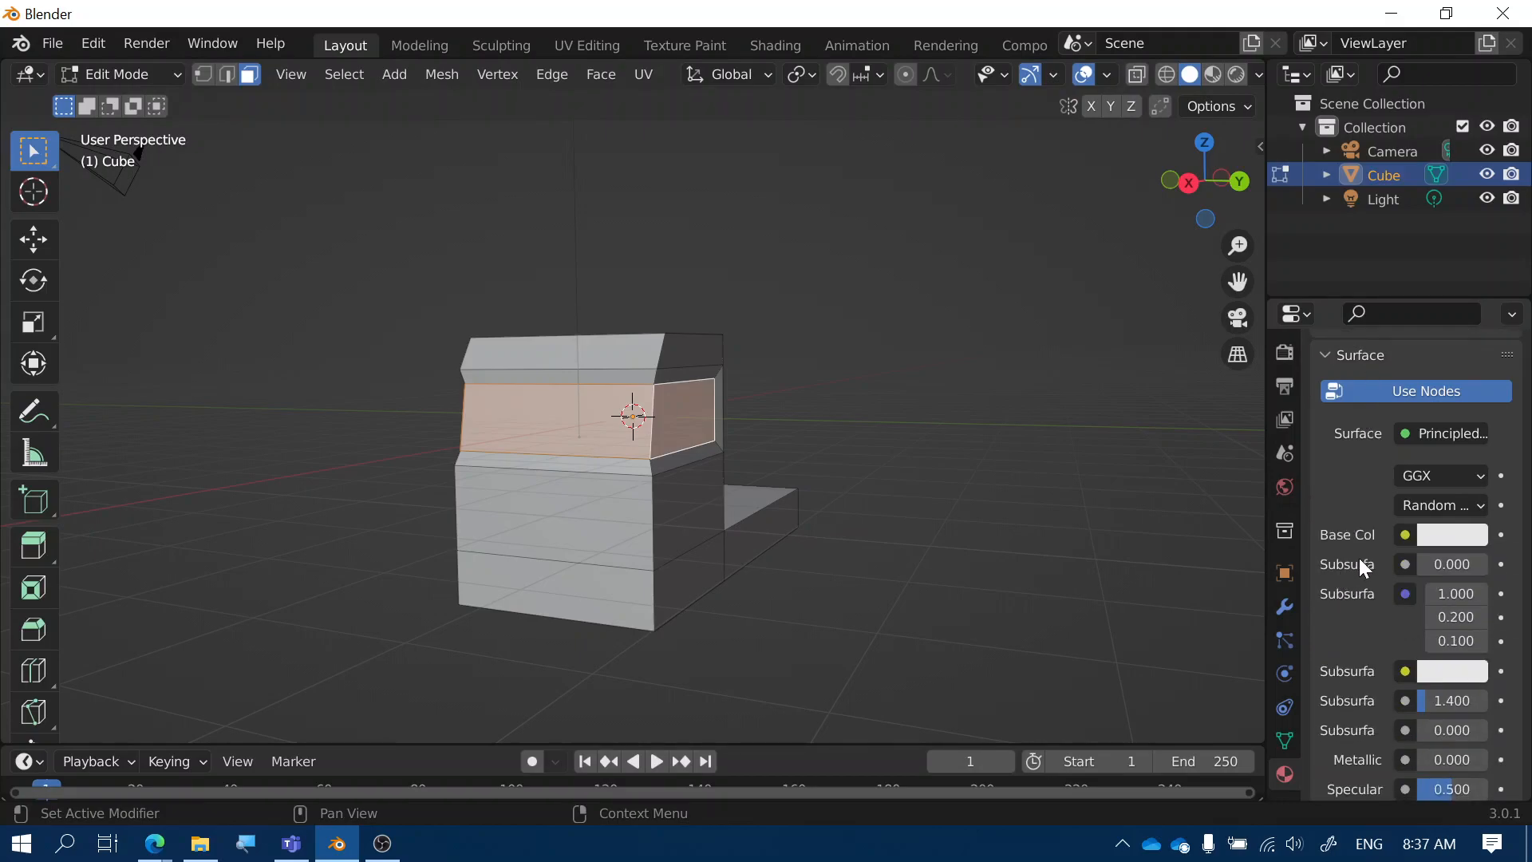
click(1439, 535)
click(1360, 315)
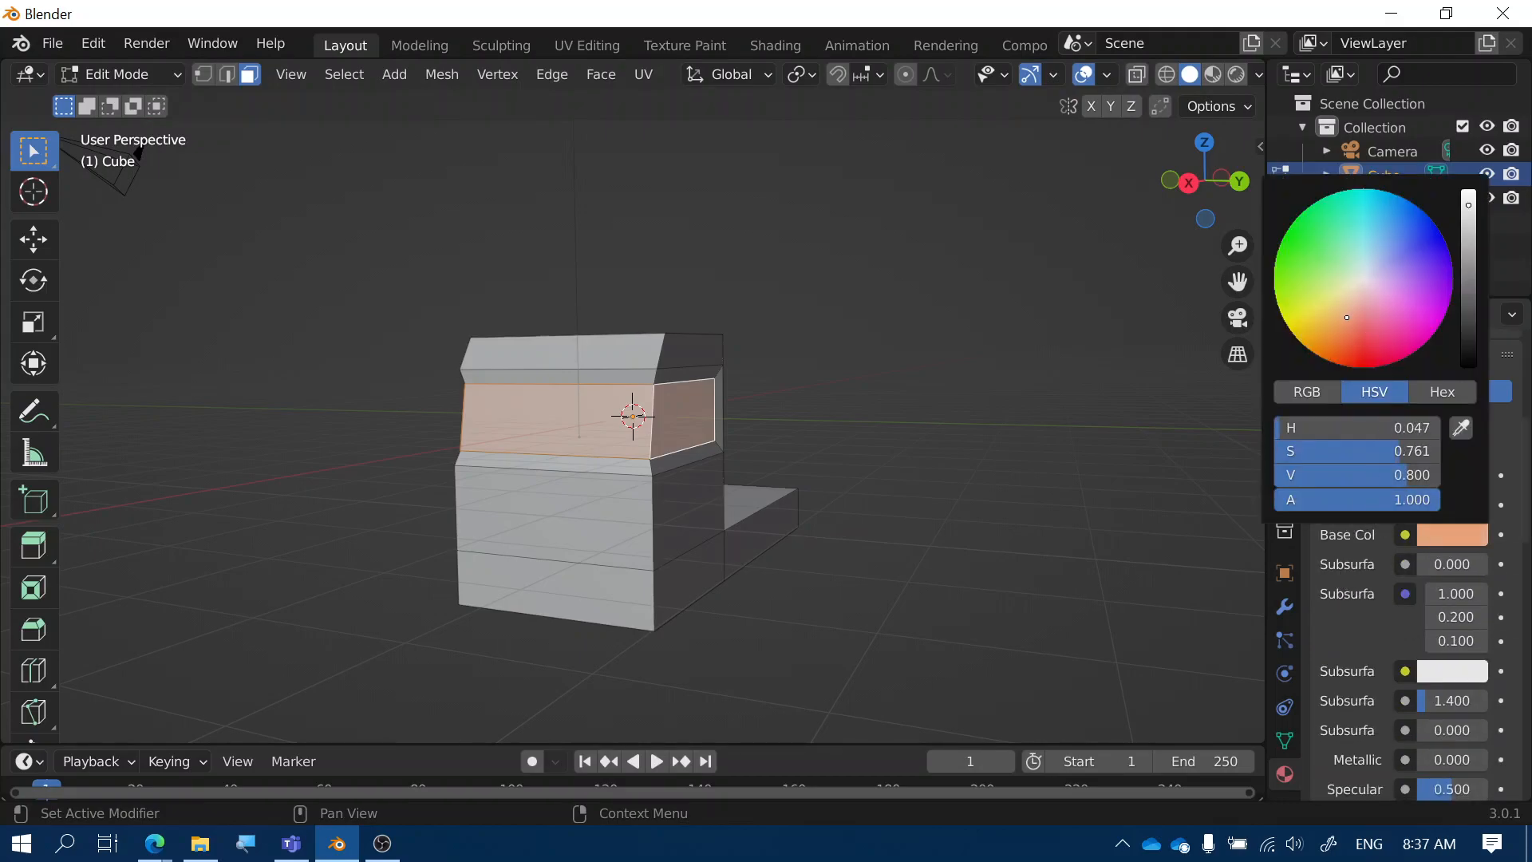
click(1108, 456)
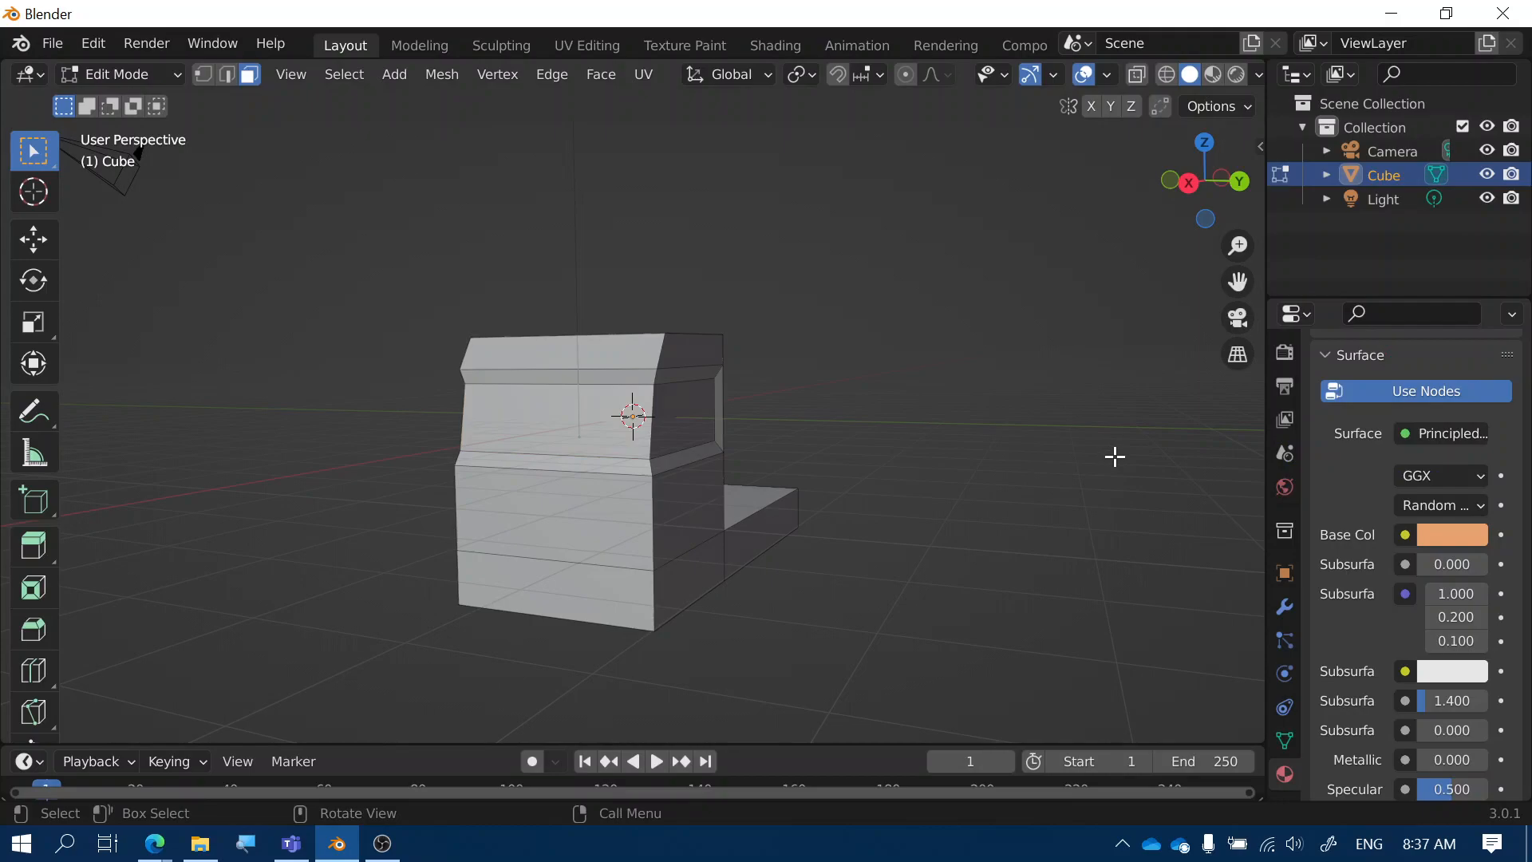
Switch to rendered shading and select the cab's left and right window faces
click(1236, 75)
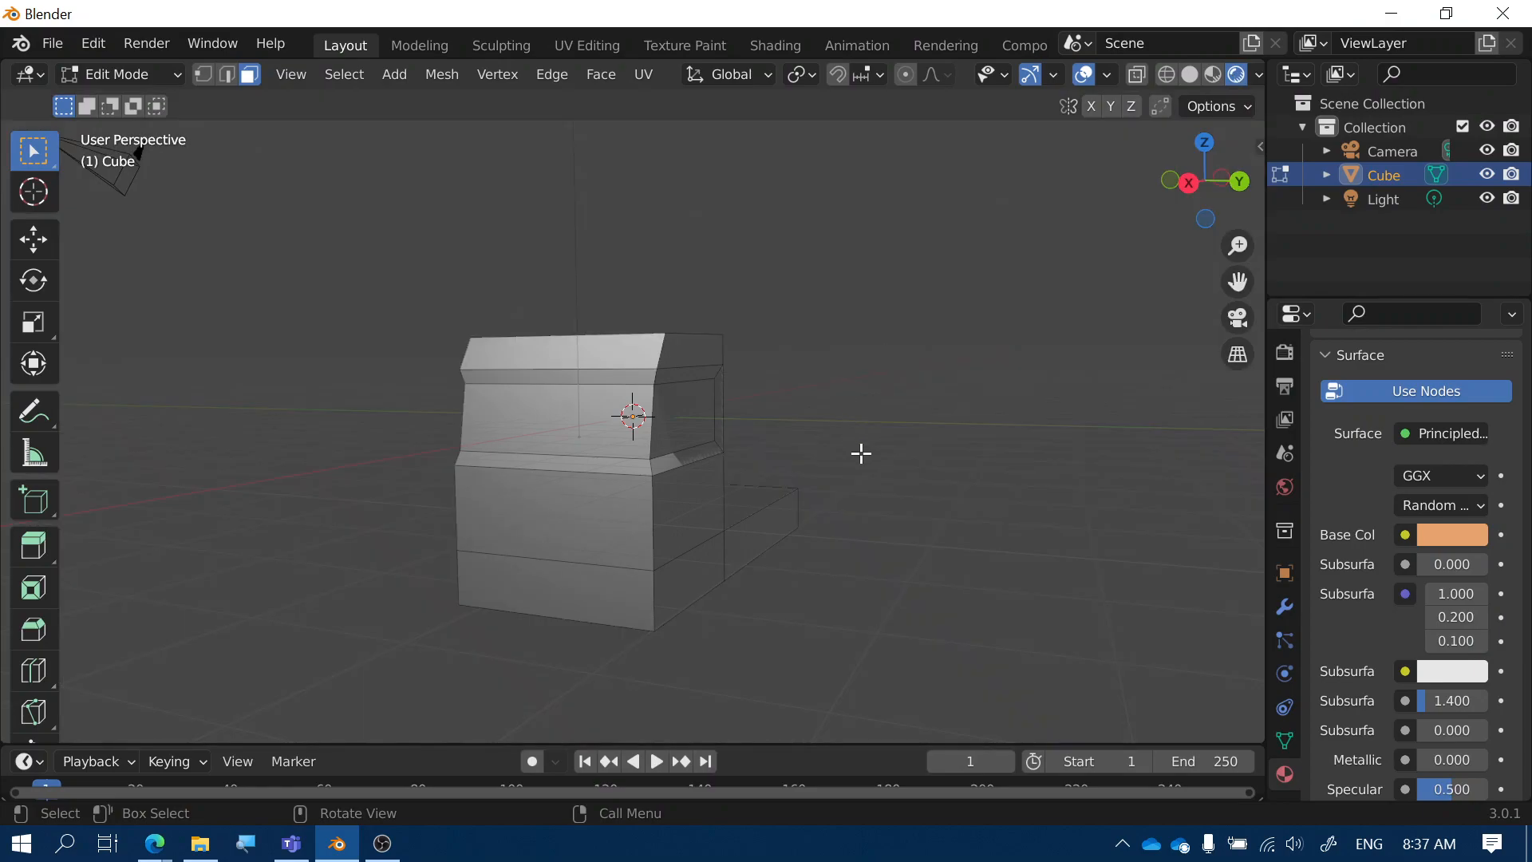
mouse_move(862, 452)
middle_down()
mouse_move(1060, 407)
mouse_move(718, 435)
middle_up()
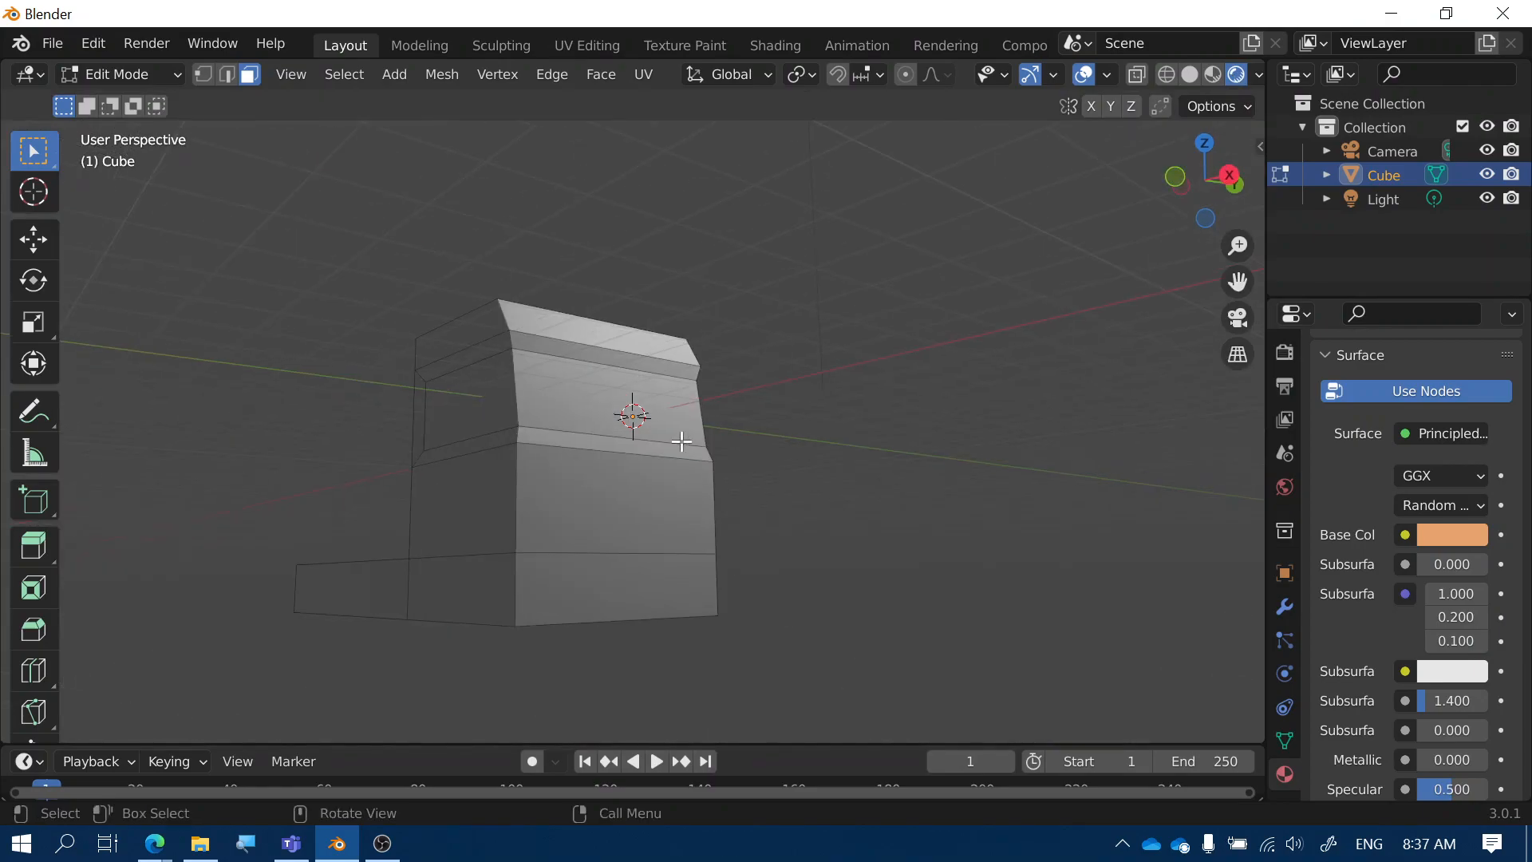
click(467, 404)
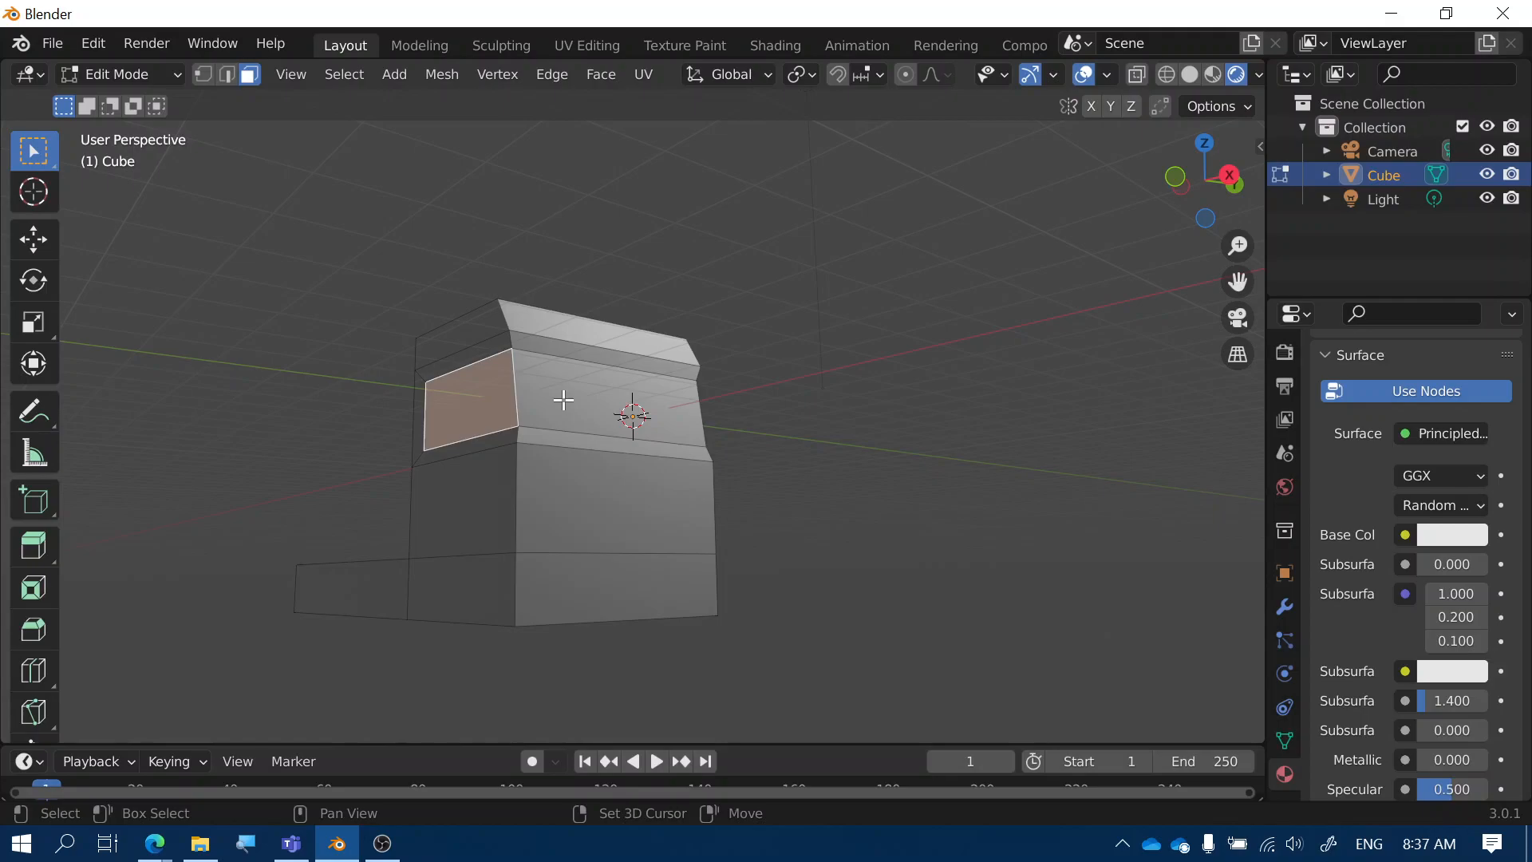
middle_drag(564, 400, 650, 420)
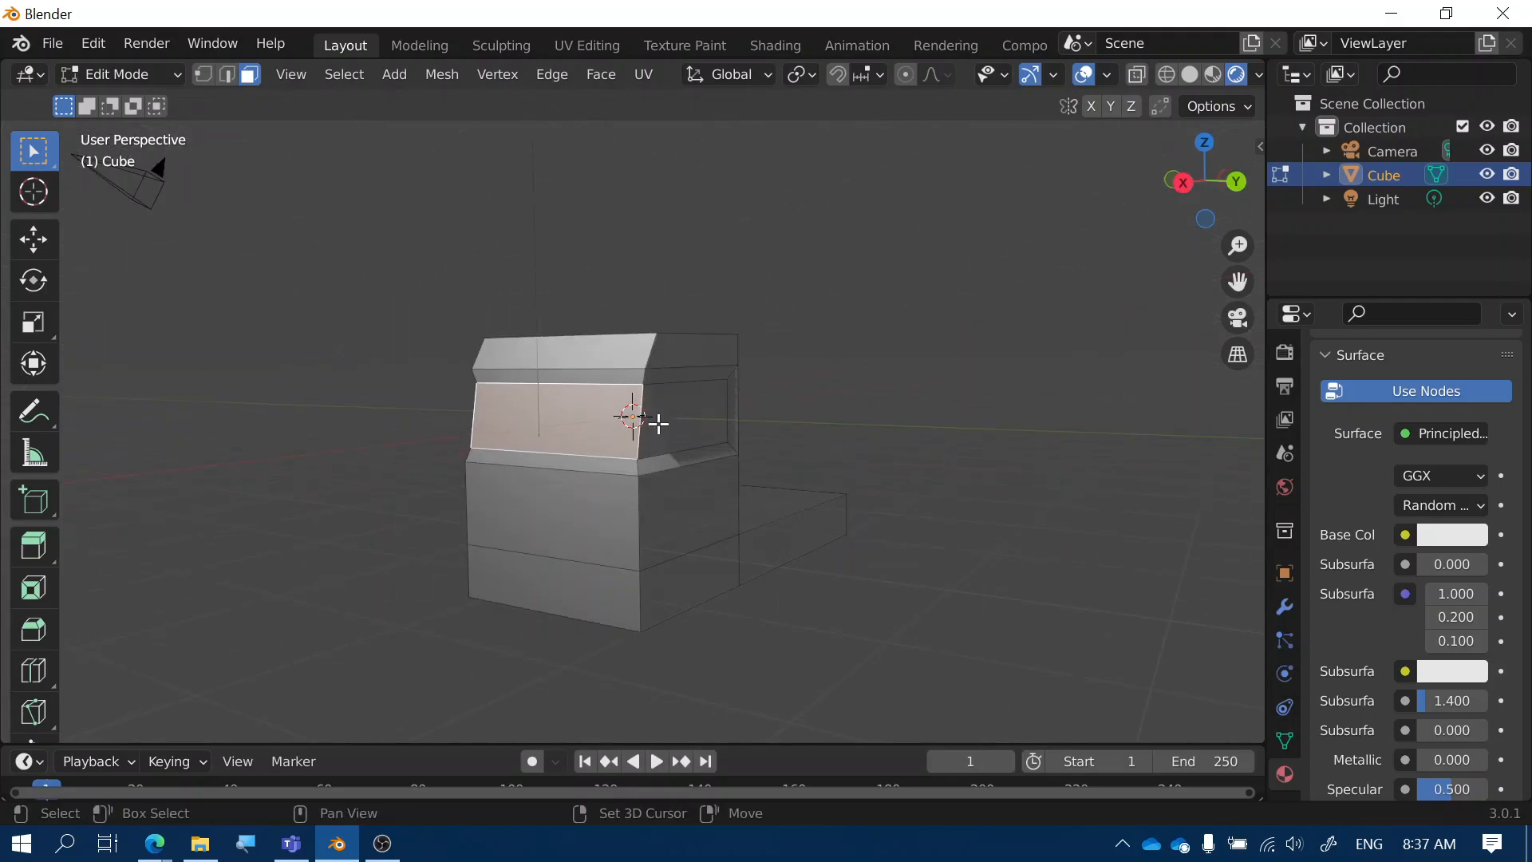
shift+click(660, 421)
scroll(1364, 447, up, 5)
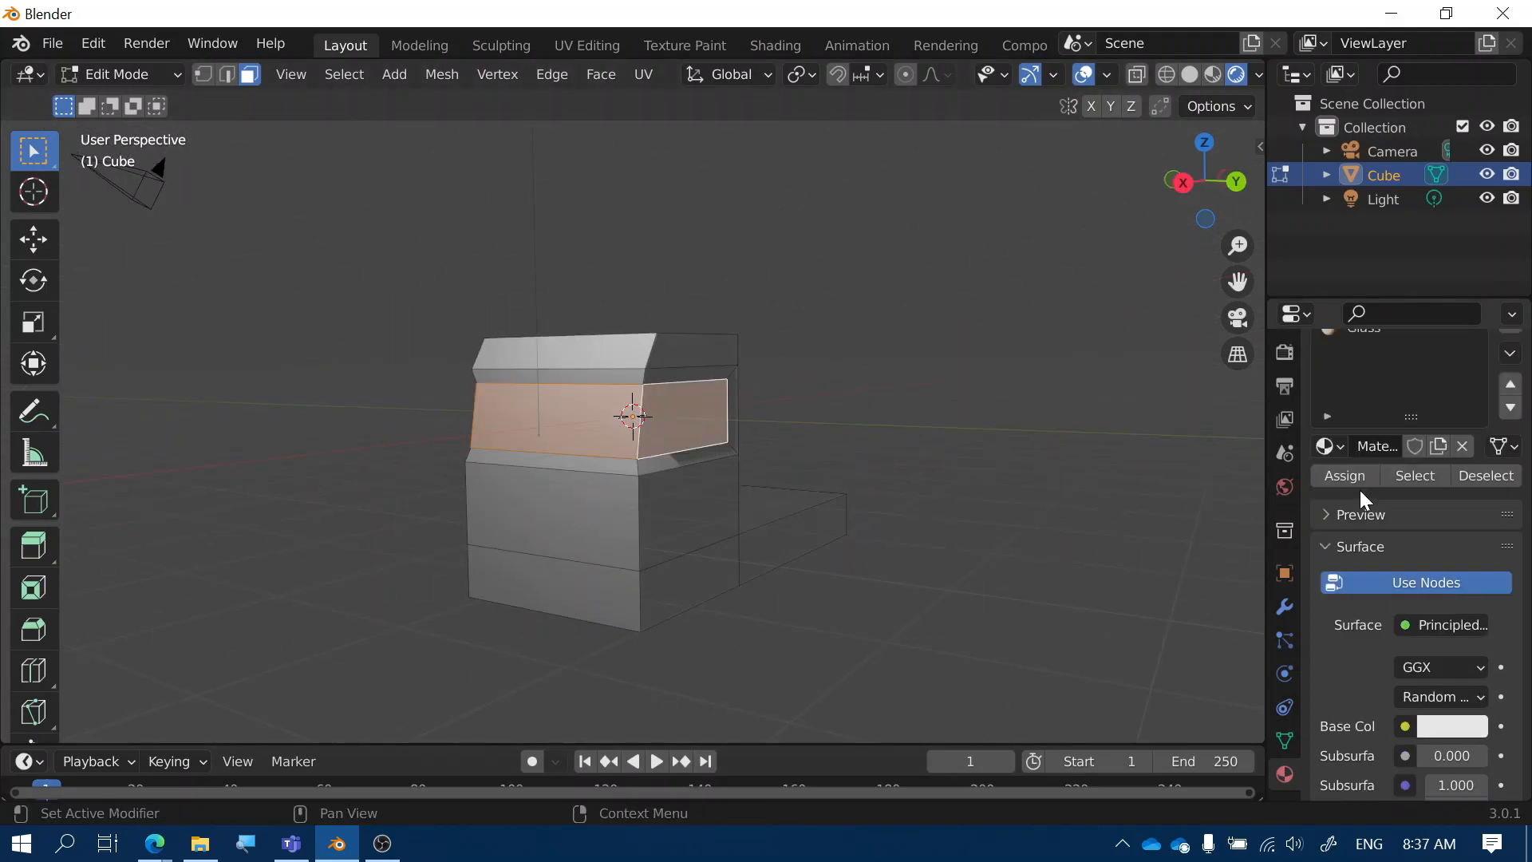
Assign the Glass material to the selected window faces and check the windshield from several angles
click(1363, 423)
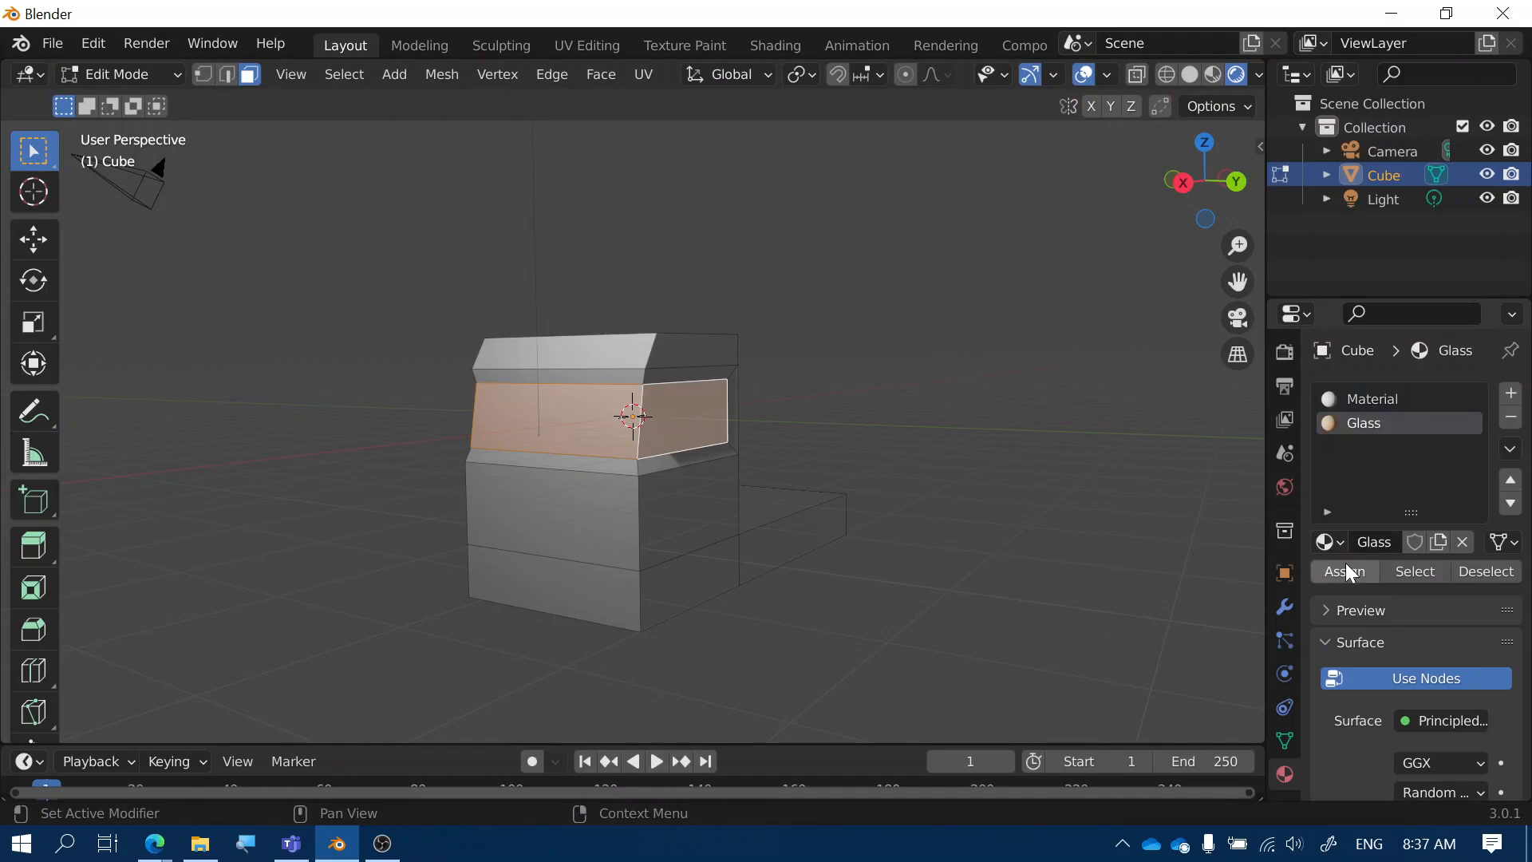
click(1344, 571)
middle_drag(831, 510, 787, 394)
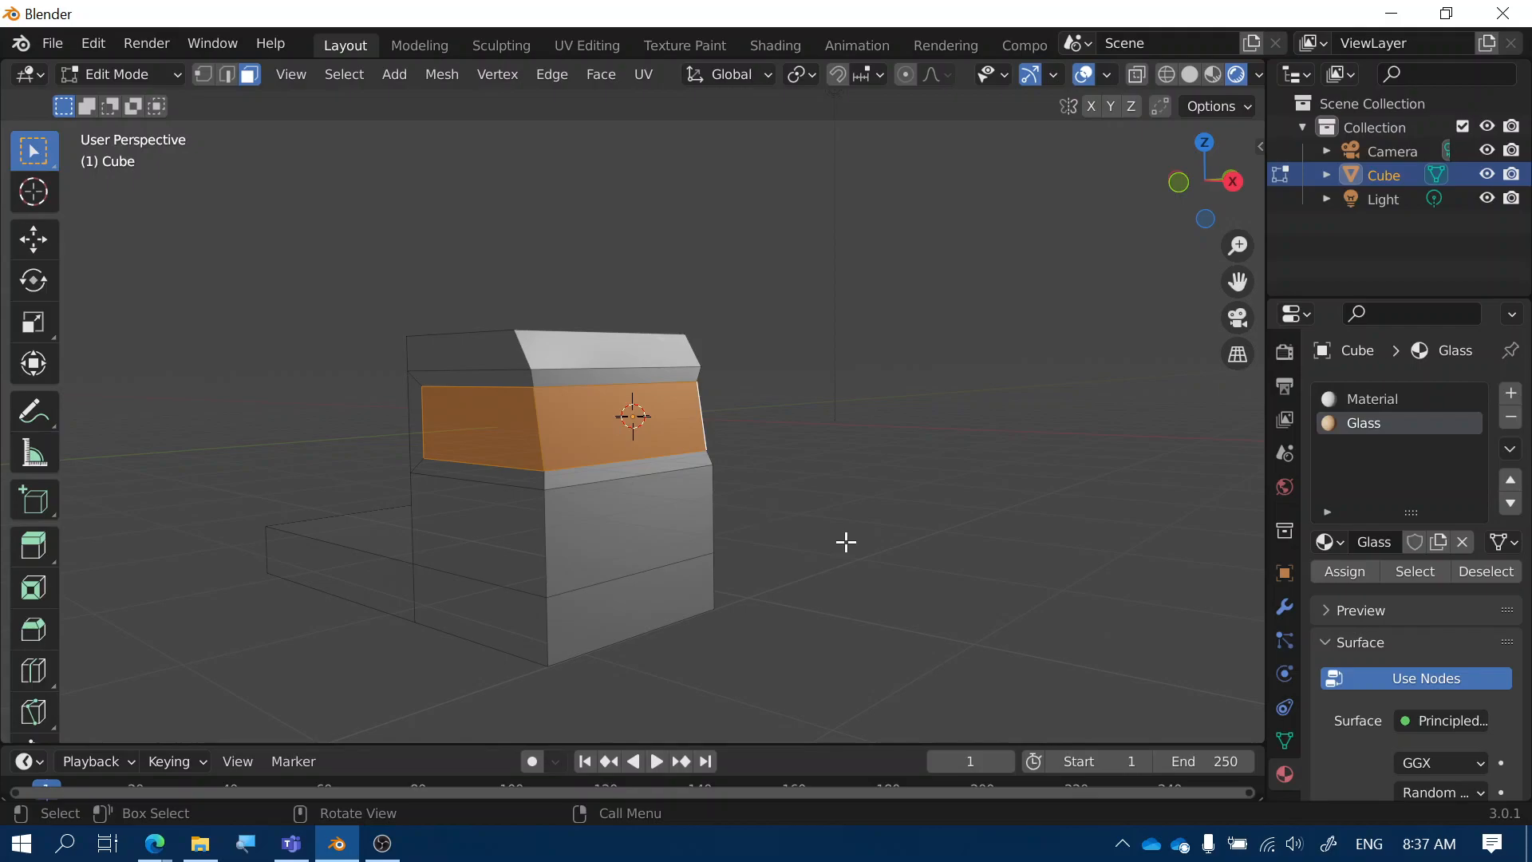
scroll(836, 529, down, 1)
middle_drag(817, 543, 786, 585)
scroll(778, 587, down, 1)
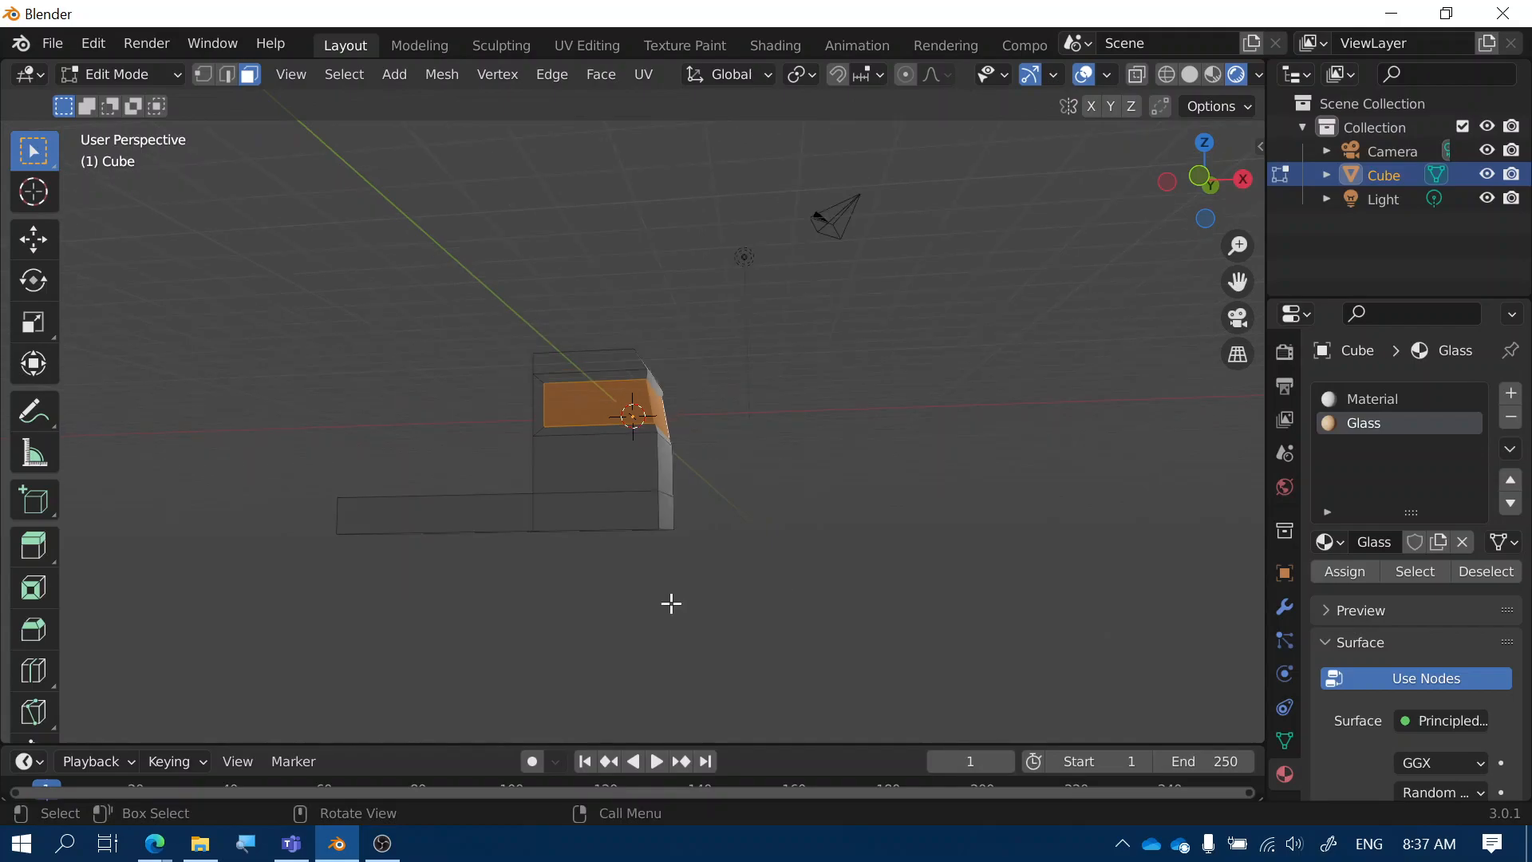
middle_drag(671, 603, 628, 516)
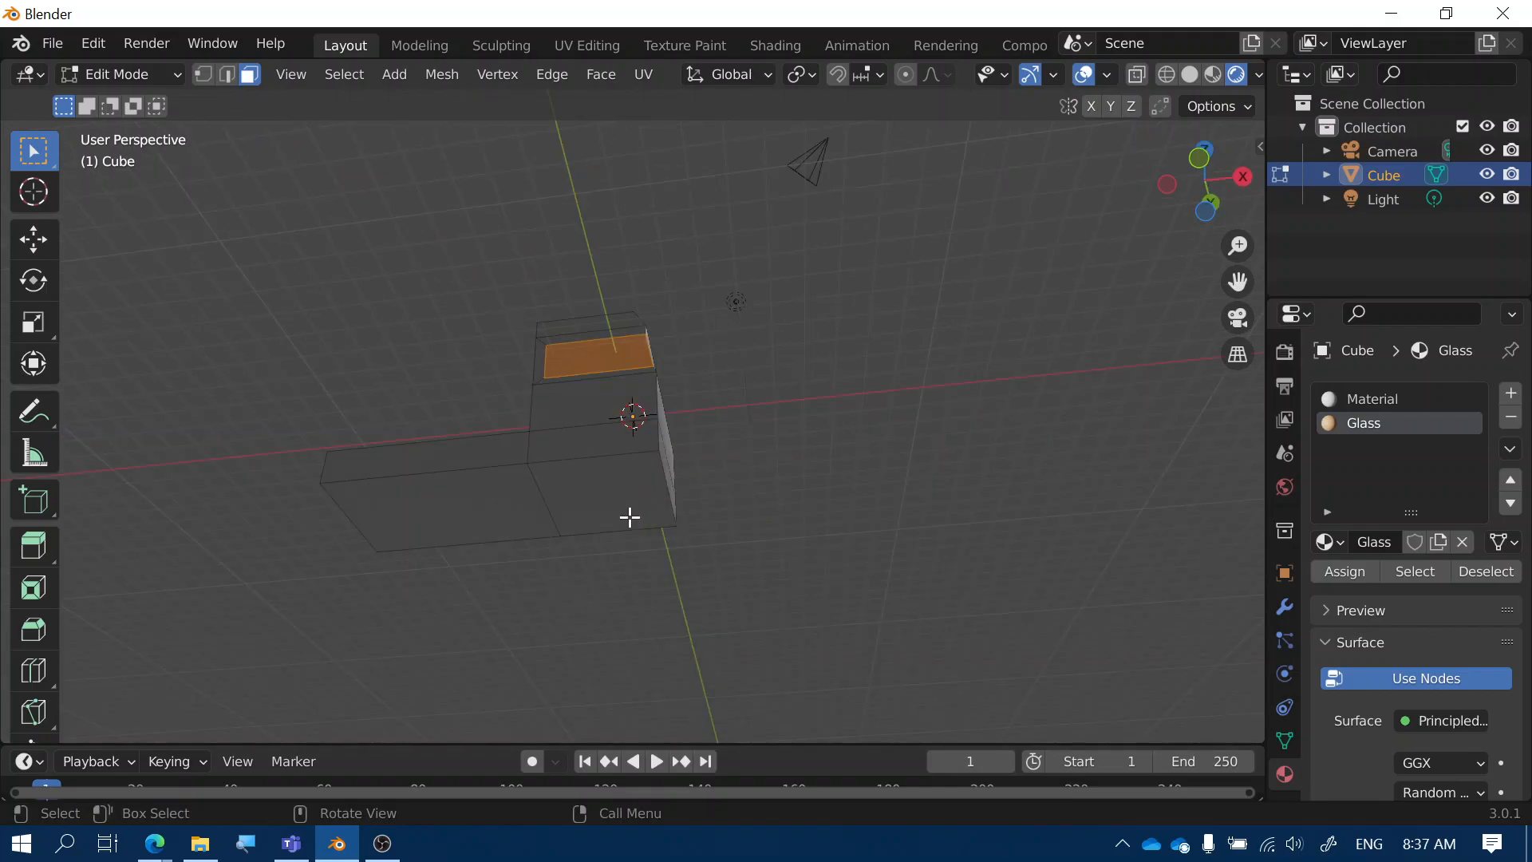
Lower the body's lower front face and the extended top face about 0.63 m along Z
click(591, 493)
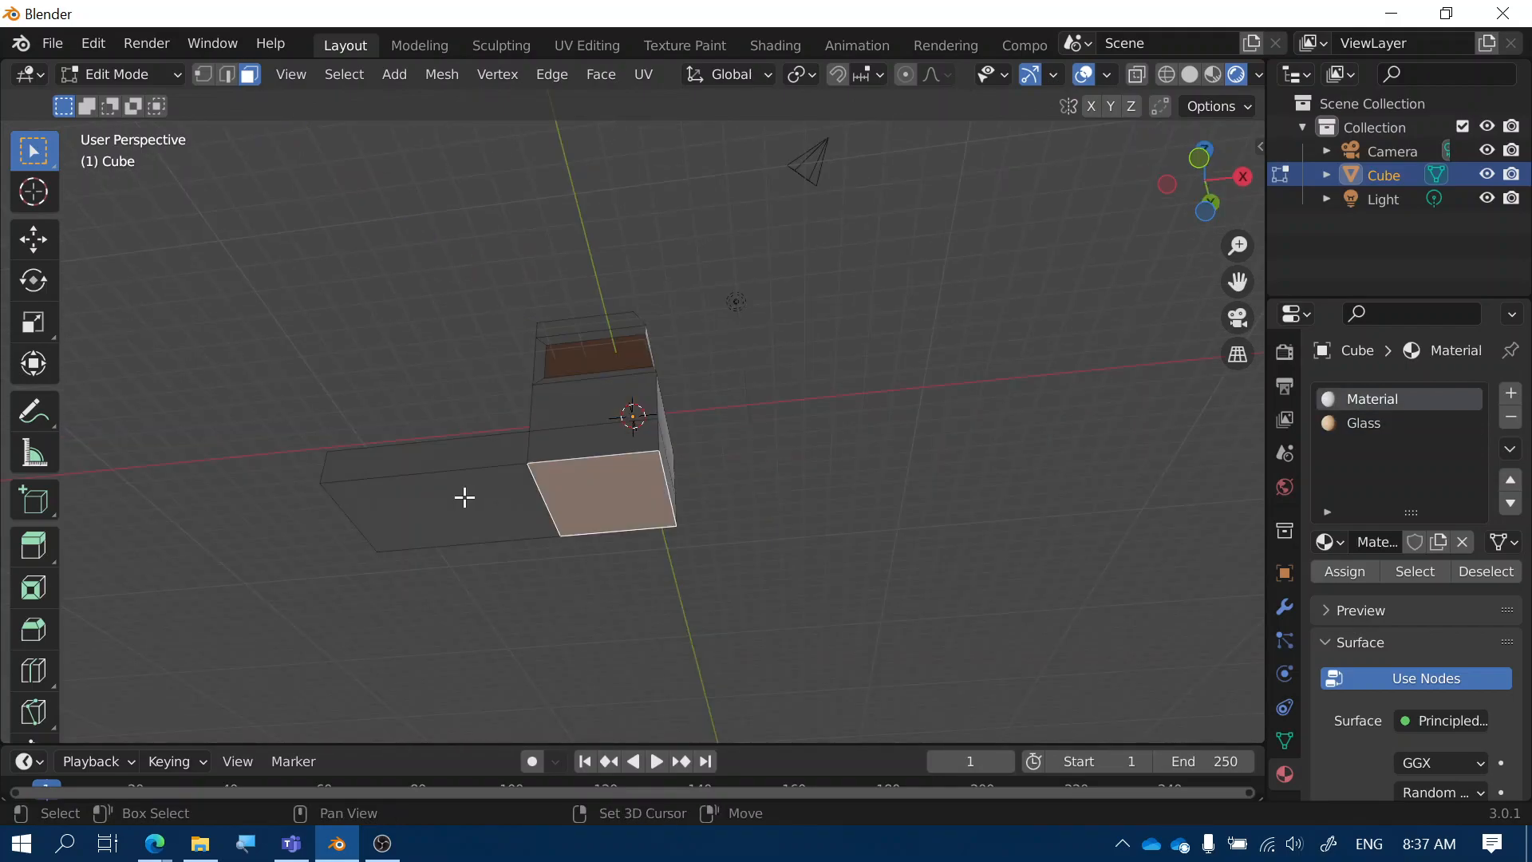
shift+click(464, 497)
middle_drag(575, 496, 649, 574)
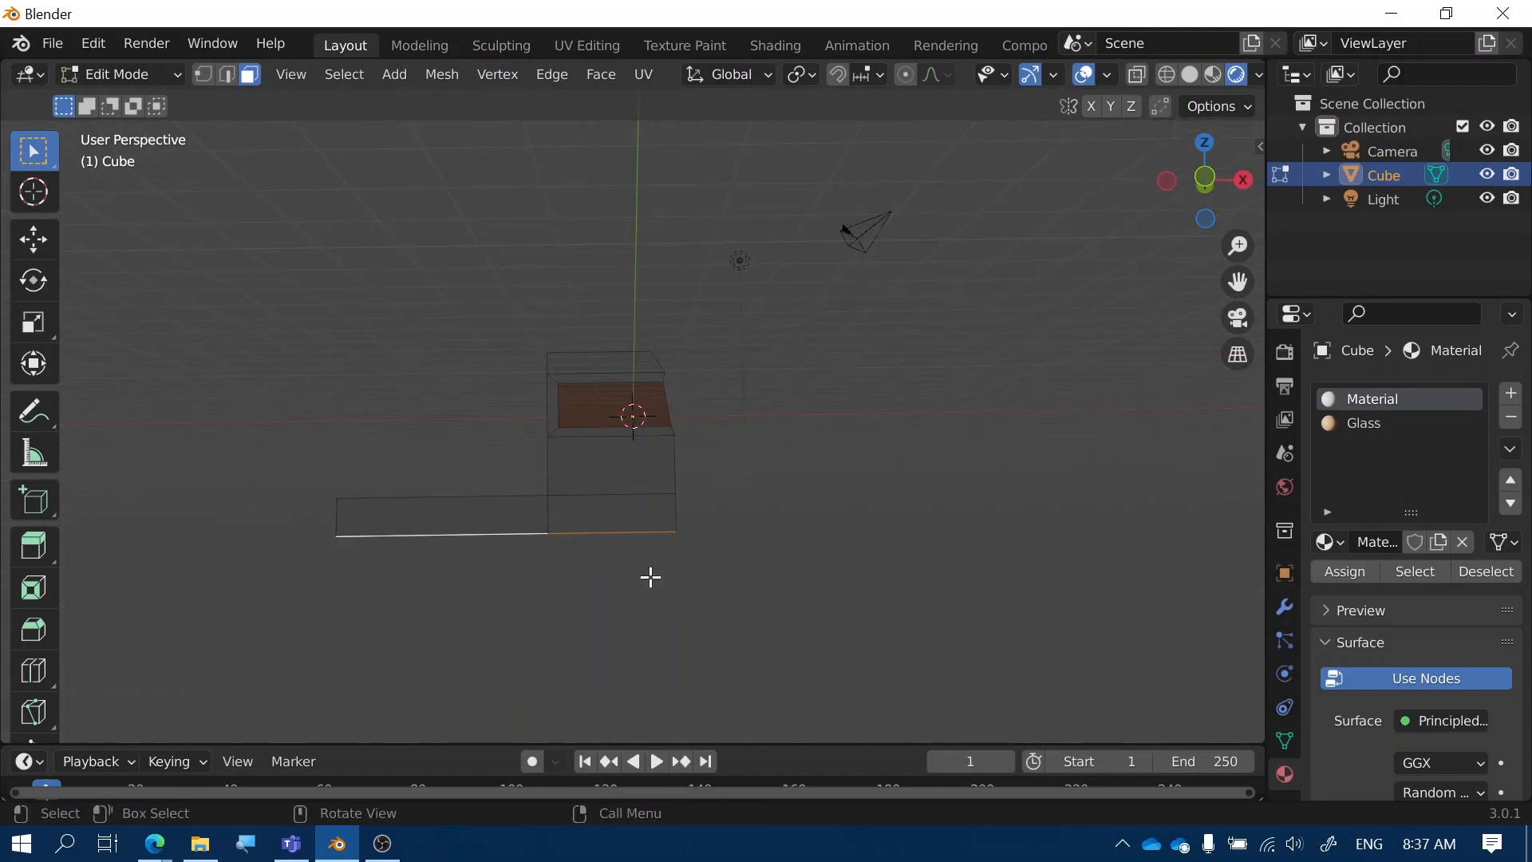
key(g)
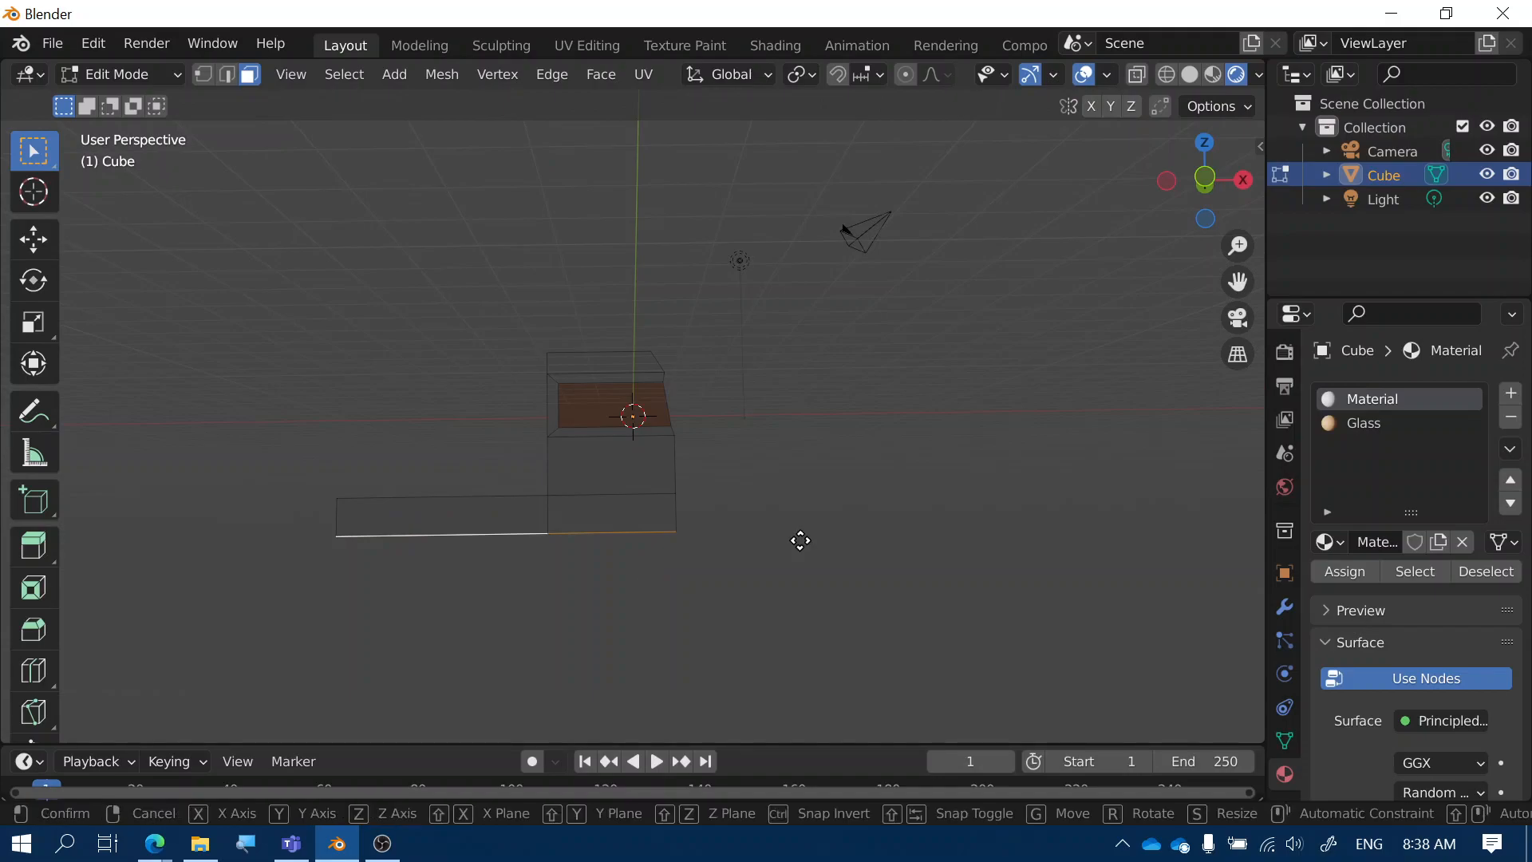
key(z)
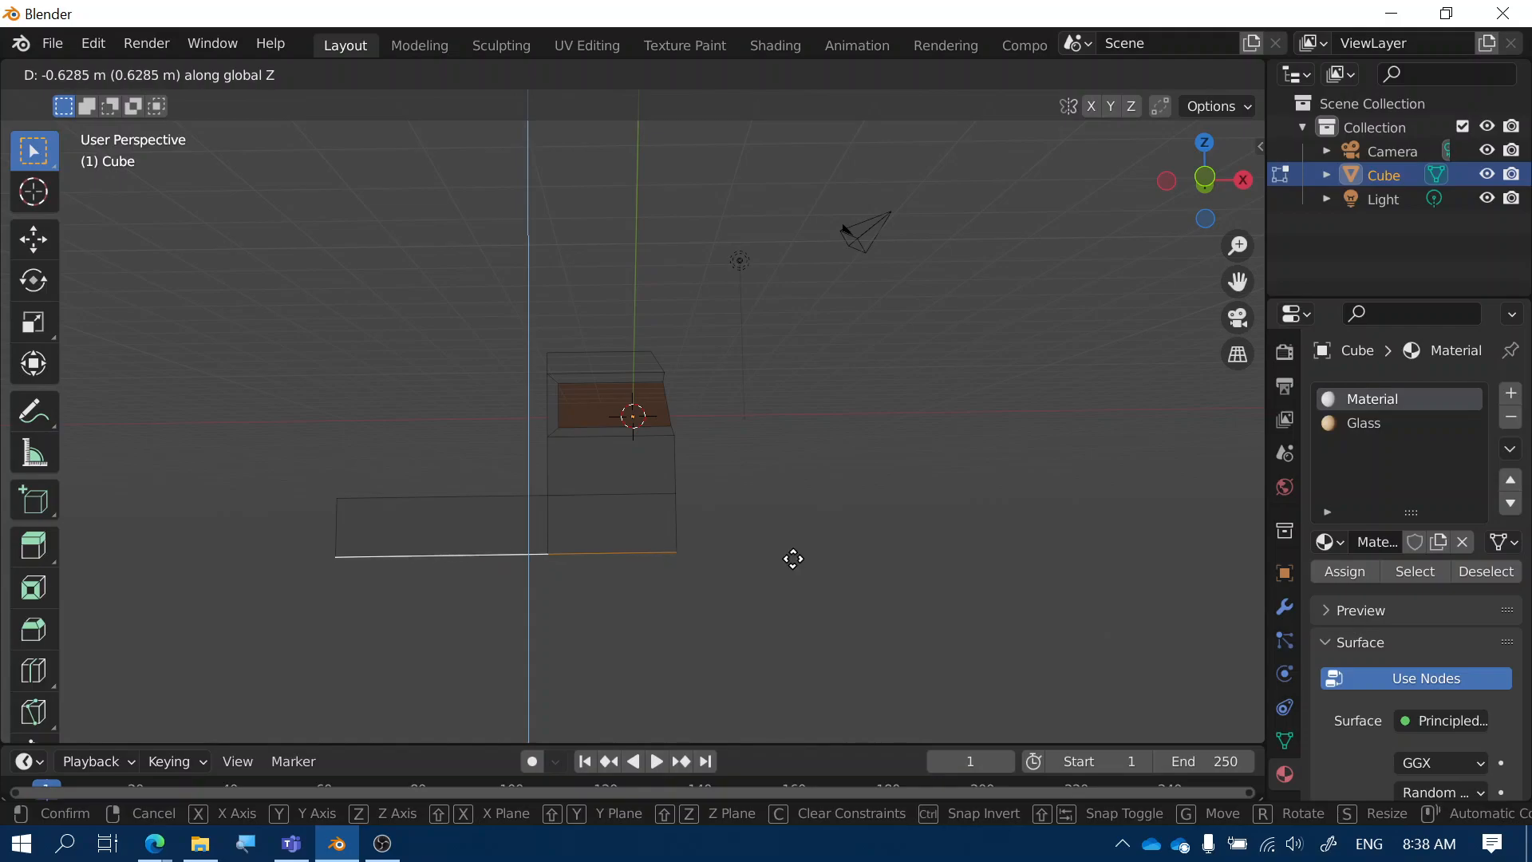
click(793, 558)
middle_drag(793, 558, 757, 576)
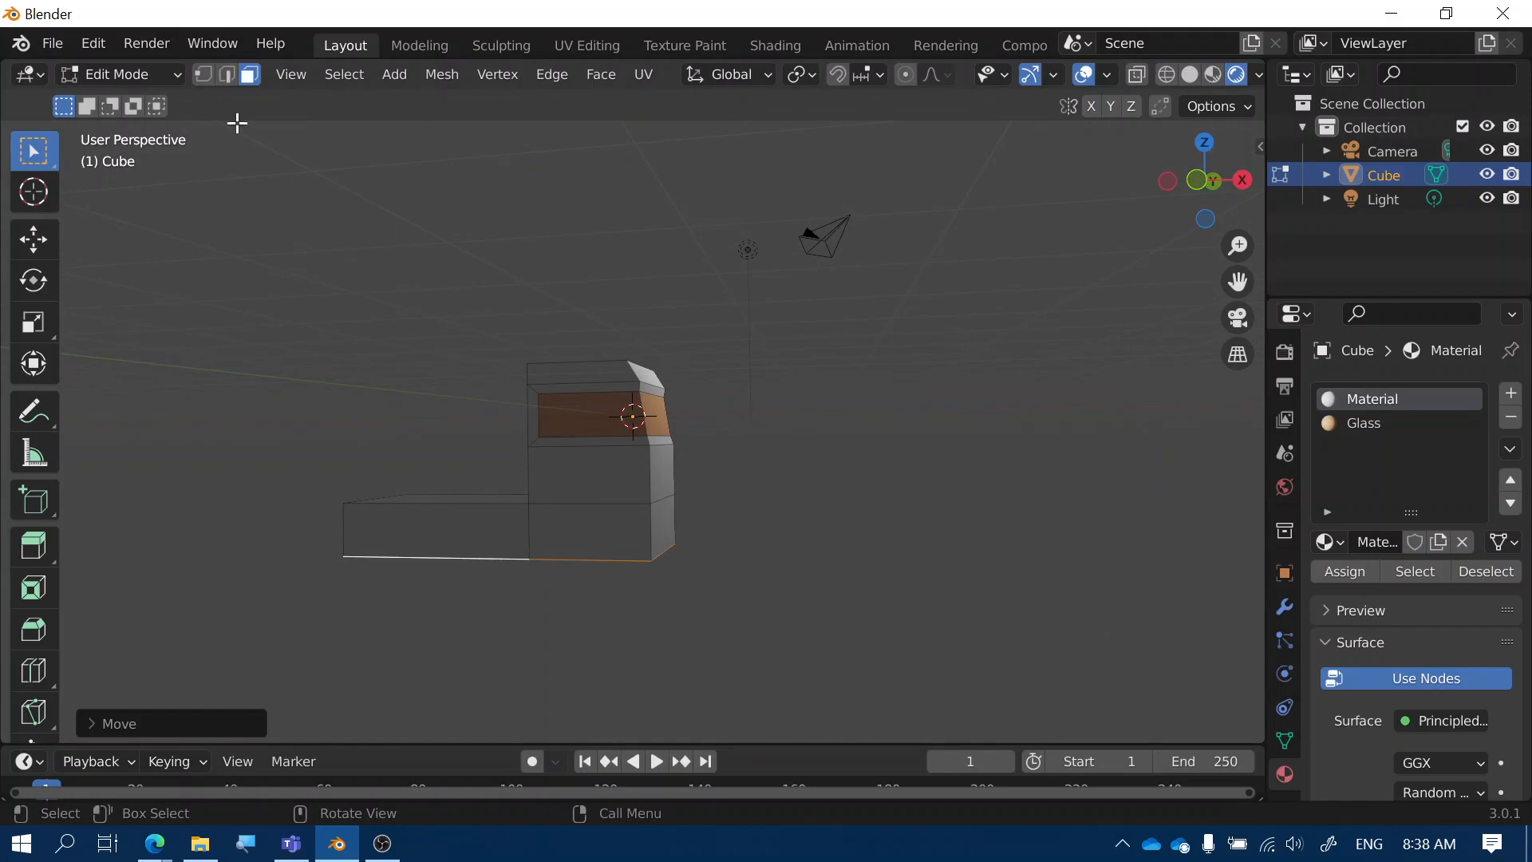
Return to Object Mode, deselect the truck body and add a new cylinder
click(120, 74)
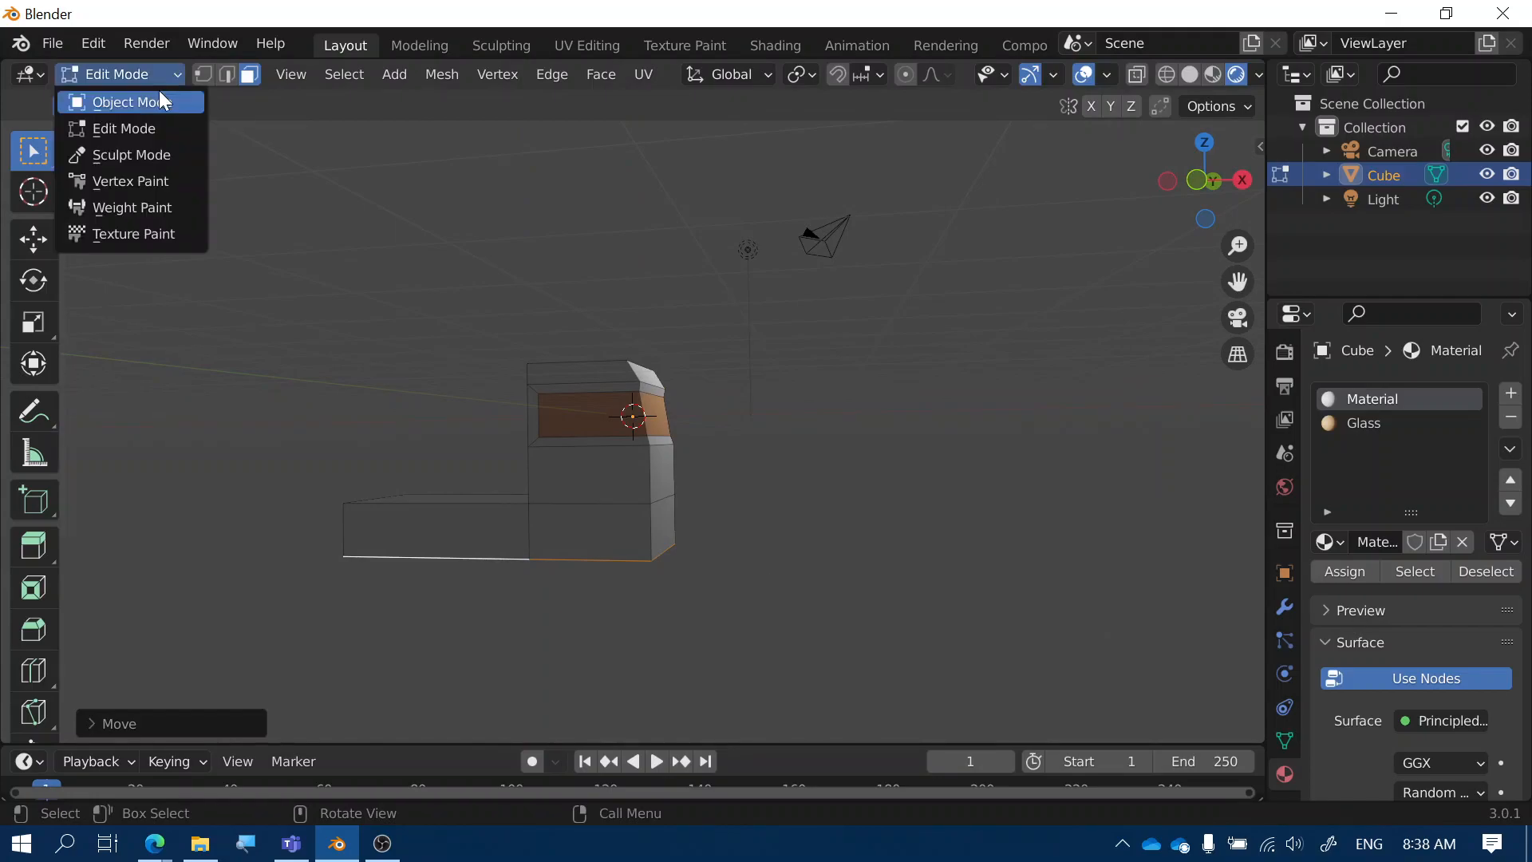
click(160, 100)
click(840, 539)
mouse_move(840, 539)
middle_down()
mouse_move(832, 553)
mouse_move(845, 539)
middle_up()
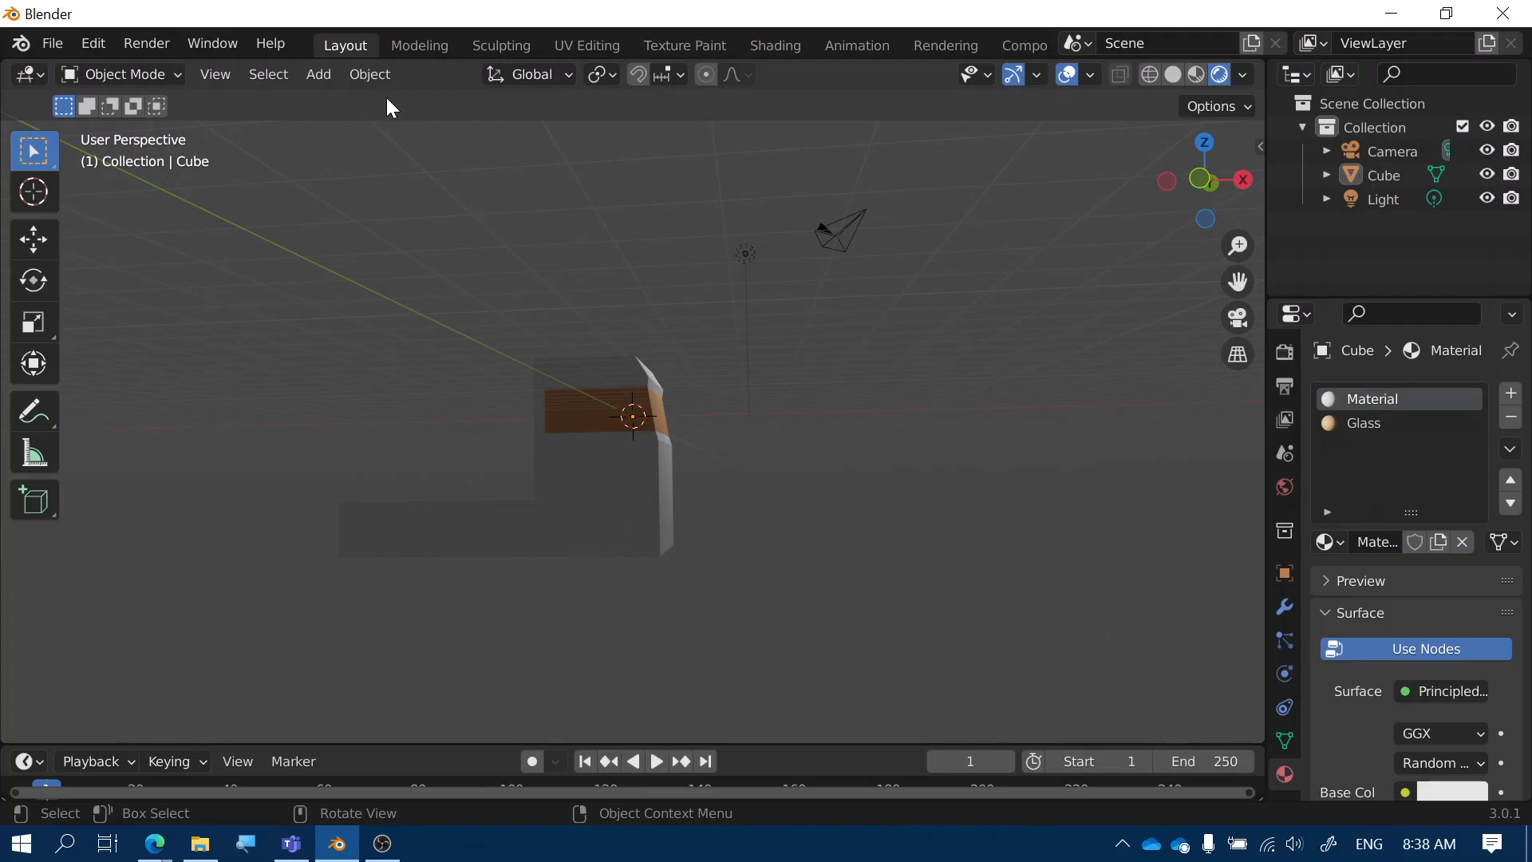
click(320, 75)
mouse_move(329, 98)
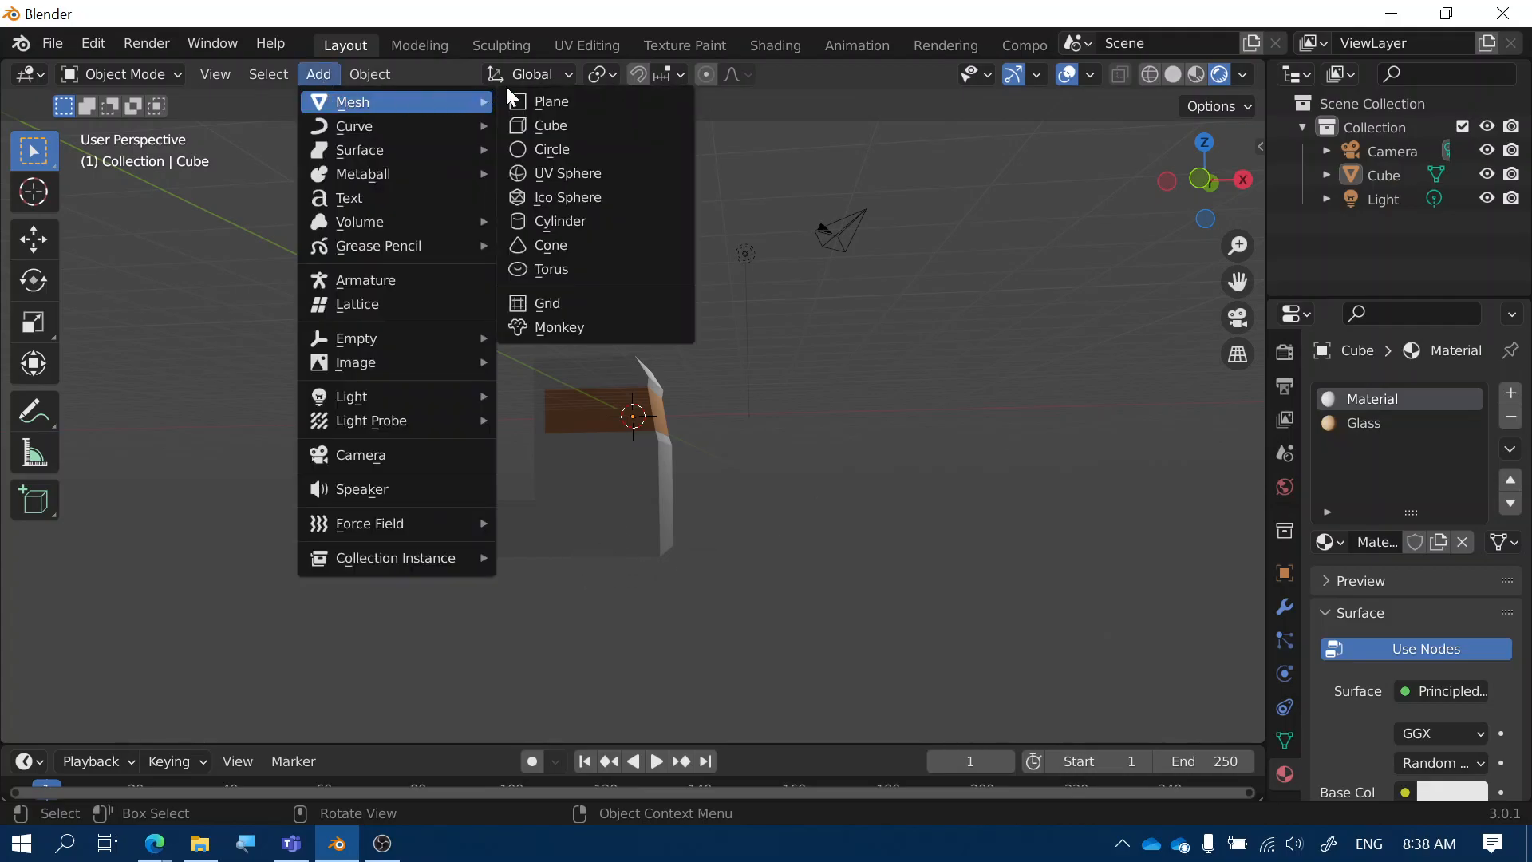
click(593, 221)
middle_drag(639, 489, 710, 517)
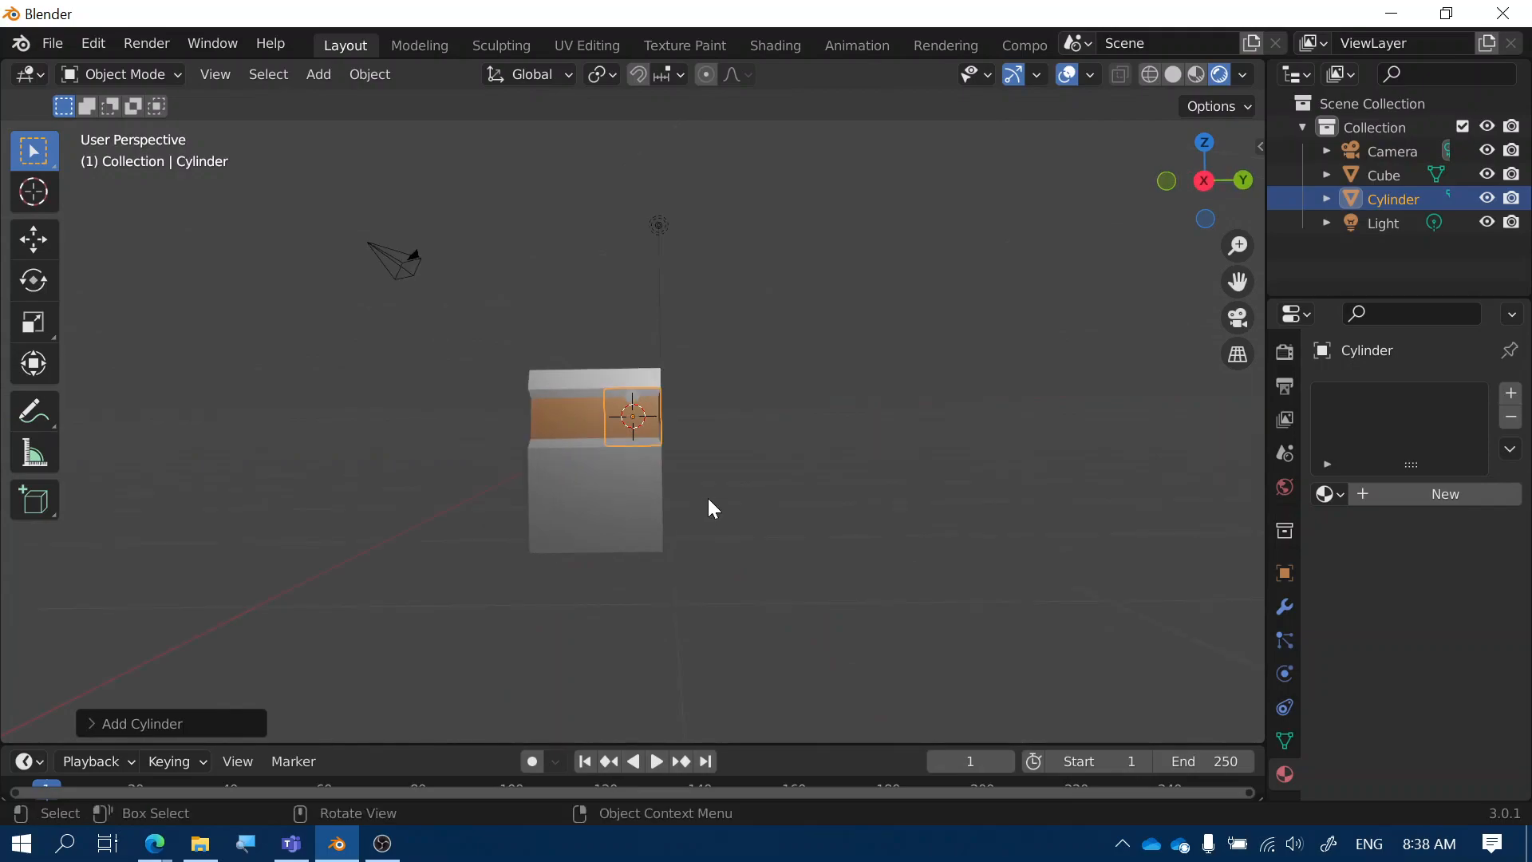
Rotate the cylinder 90° about X and stretch it about 3.7 along Y
key(r)
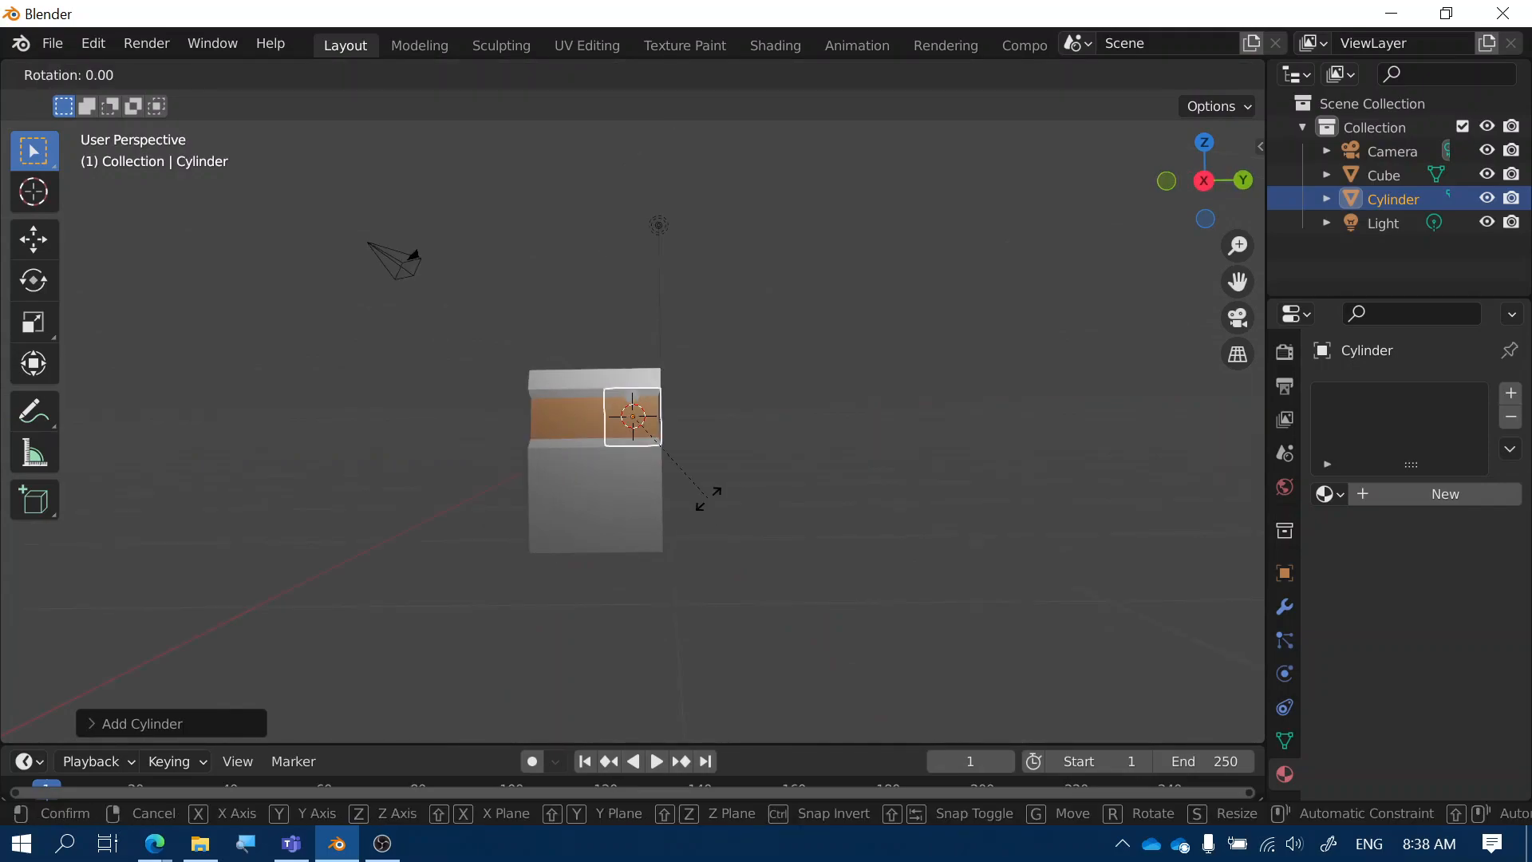
text(x)
text(90)
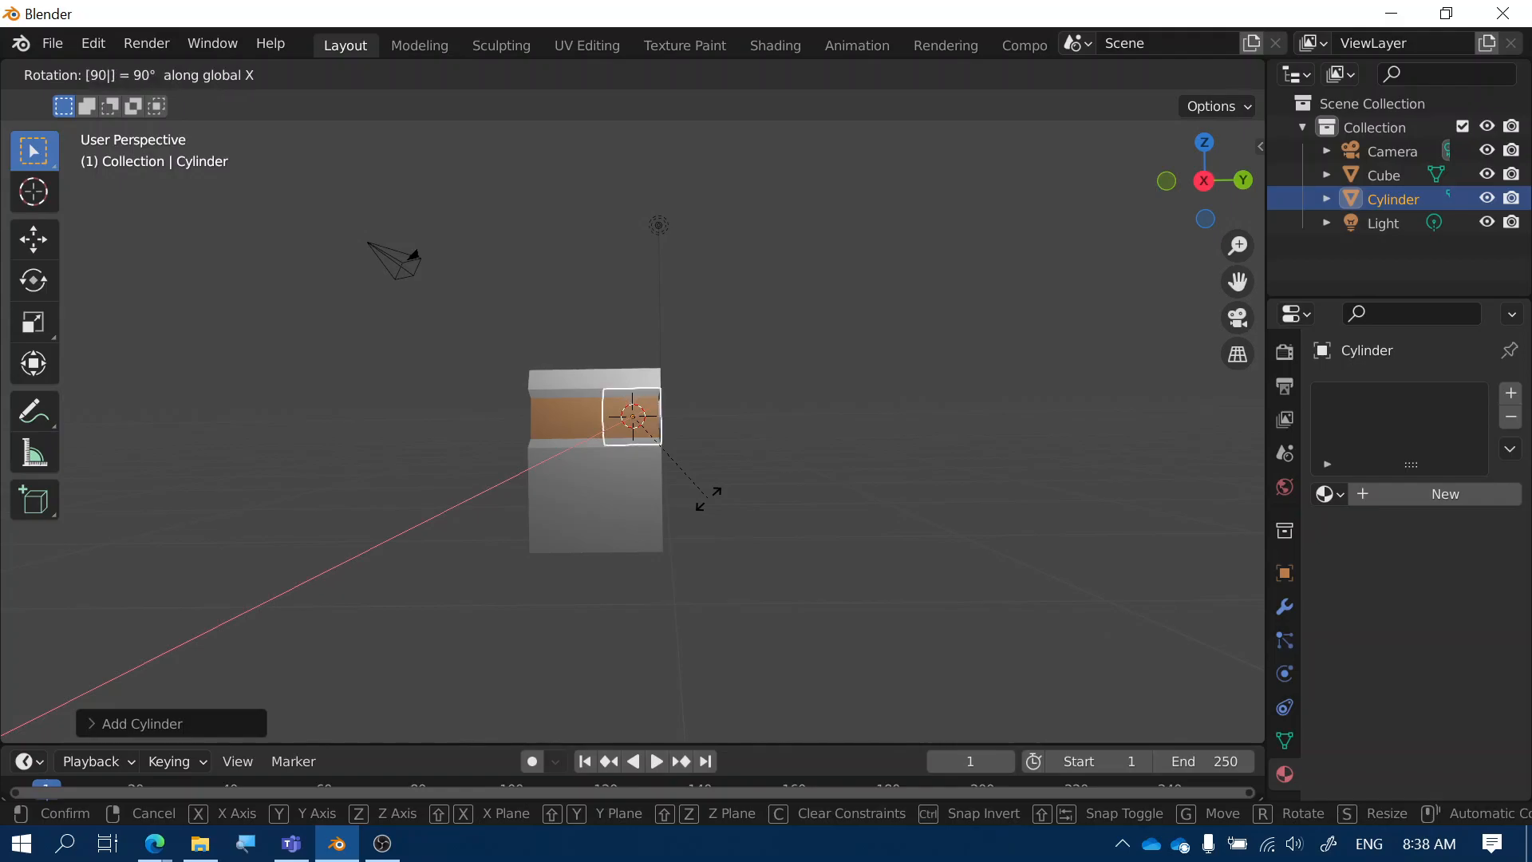
key(Return)
middle_drag(660, 420, 716, 453)
key(s)
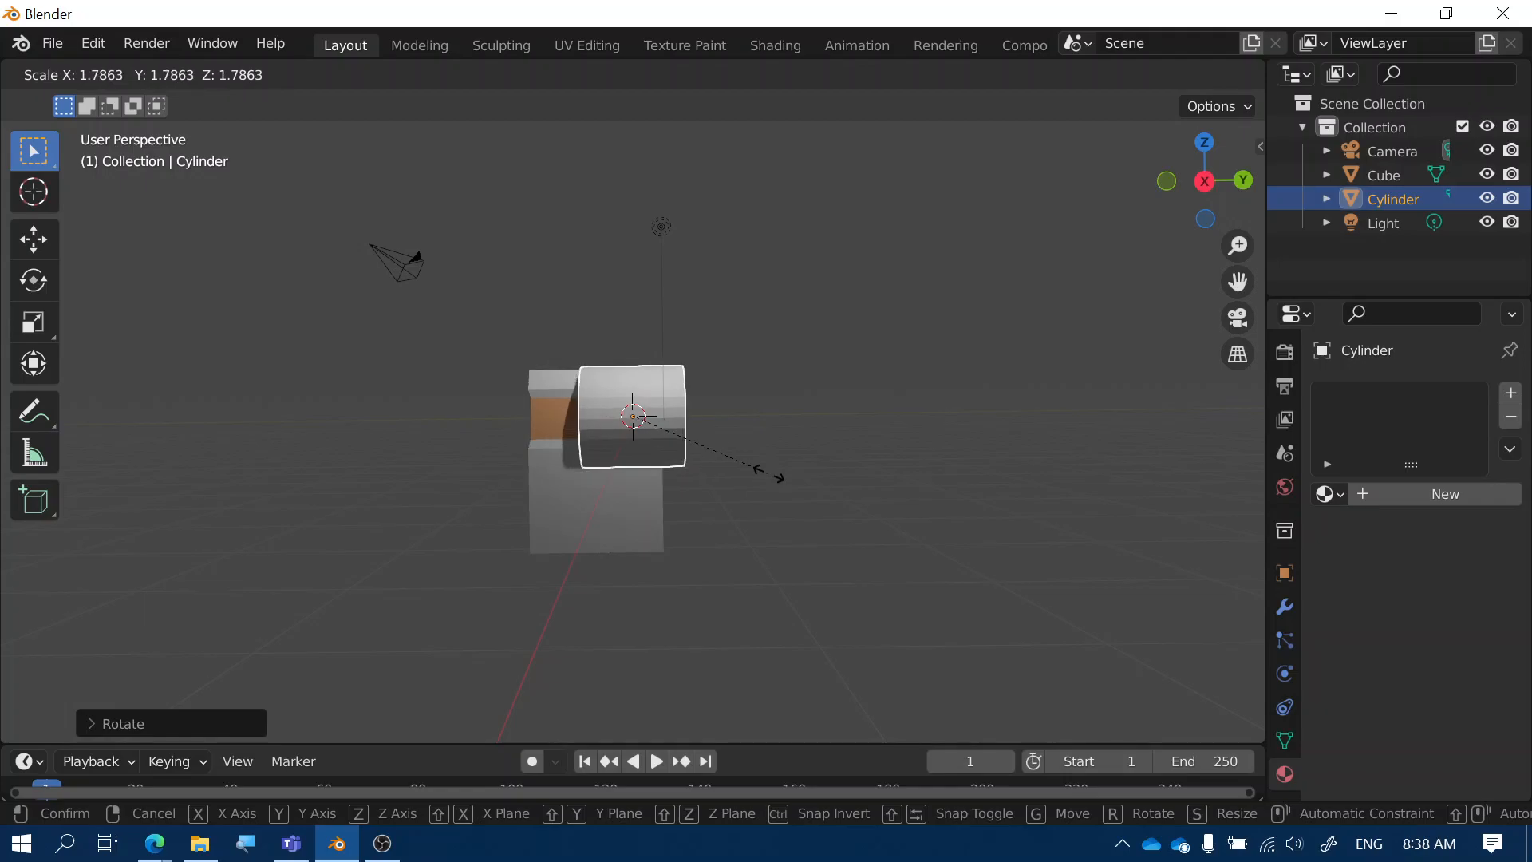
key(y)
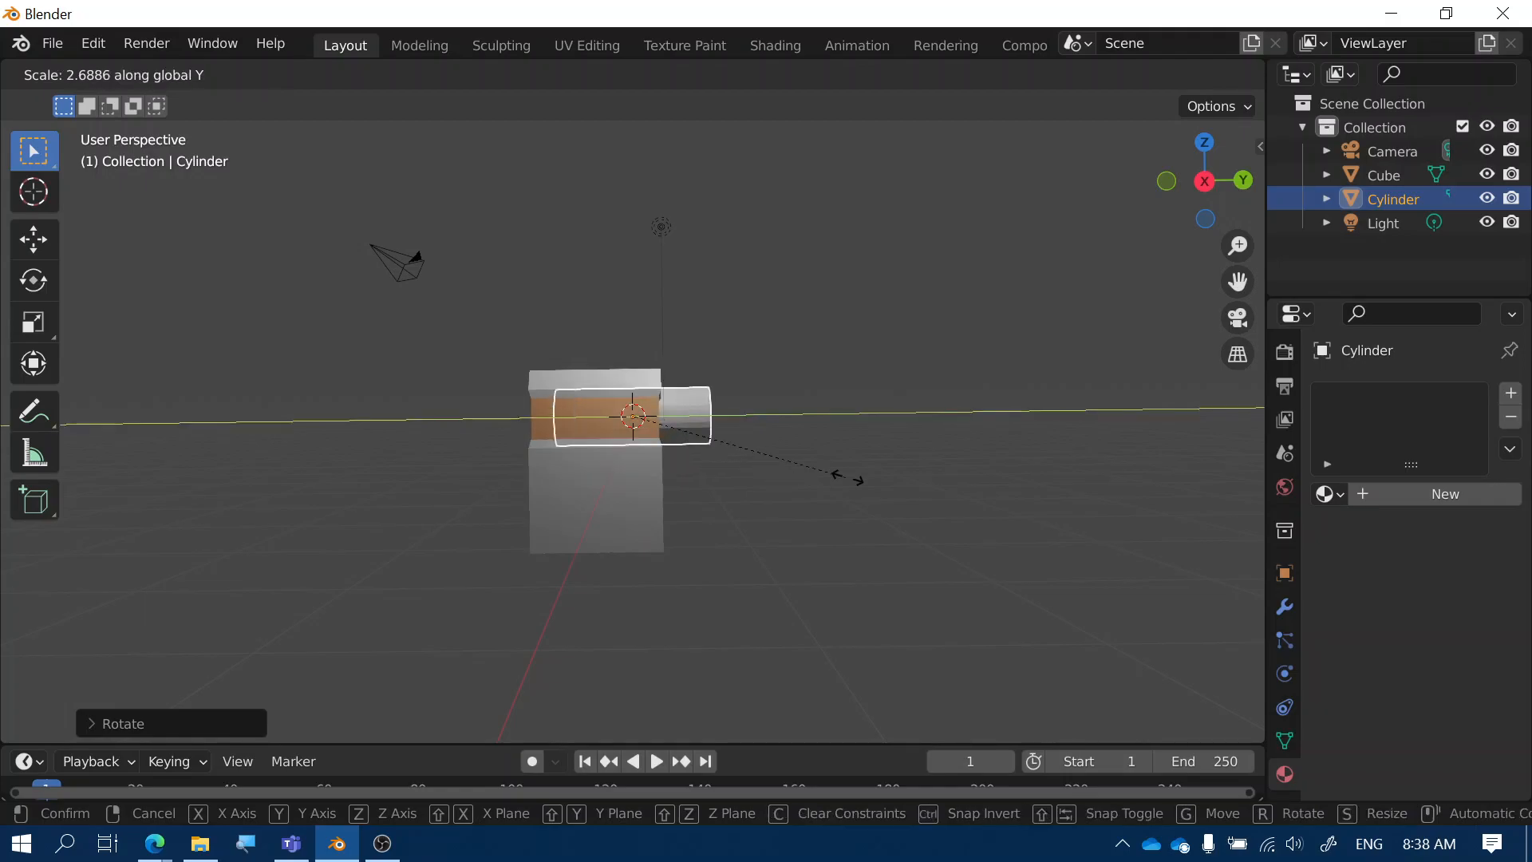
click(927, 496)
middle_drag(927, 496, 515, 458)
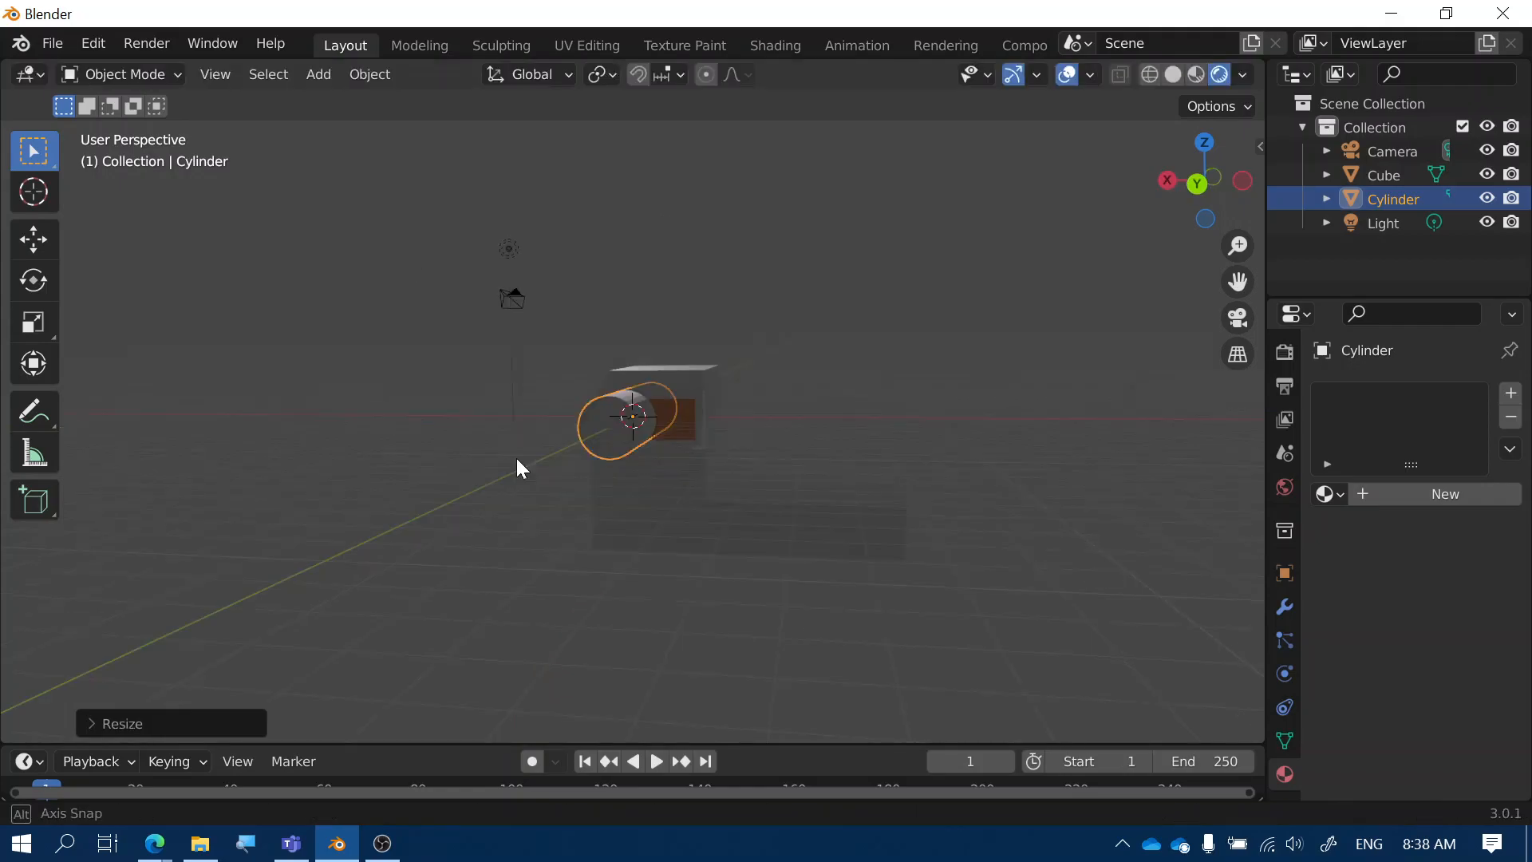
In an orthographic side view, drag the cylinder about 4.6 m down to the truck's base
click(1196, 183)
drag(637, 410, 659, 538)
middle_drag(659, 538, 622, 564)
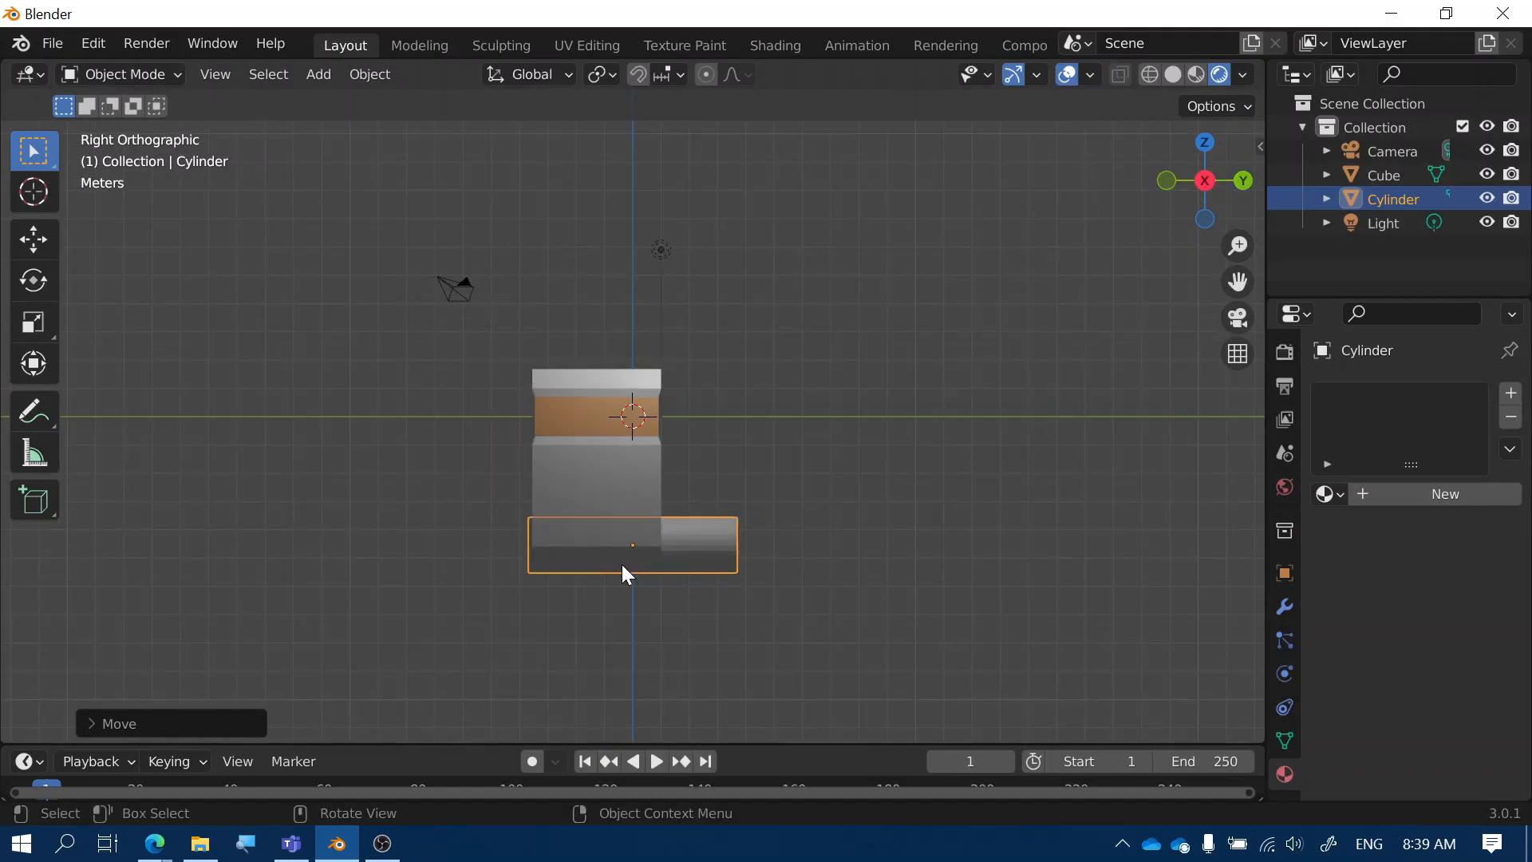
middle_drag(621, 564, 539, 580)
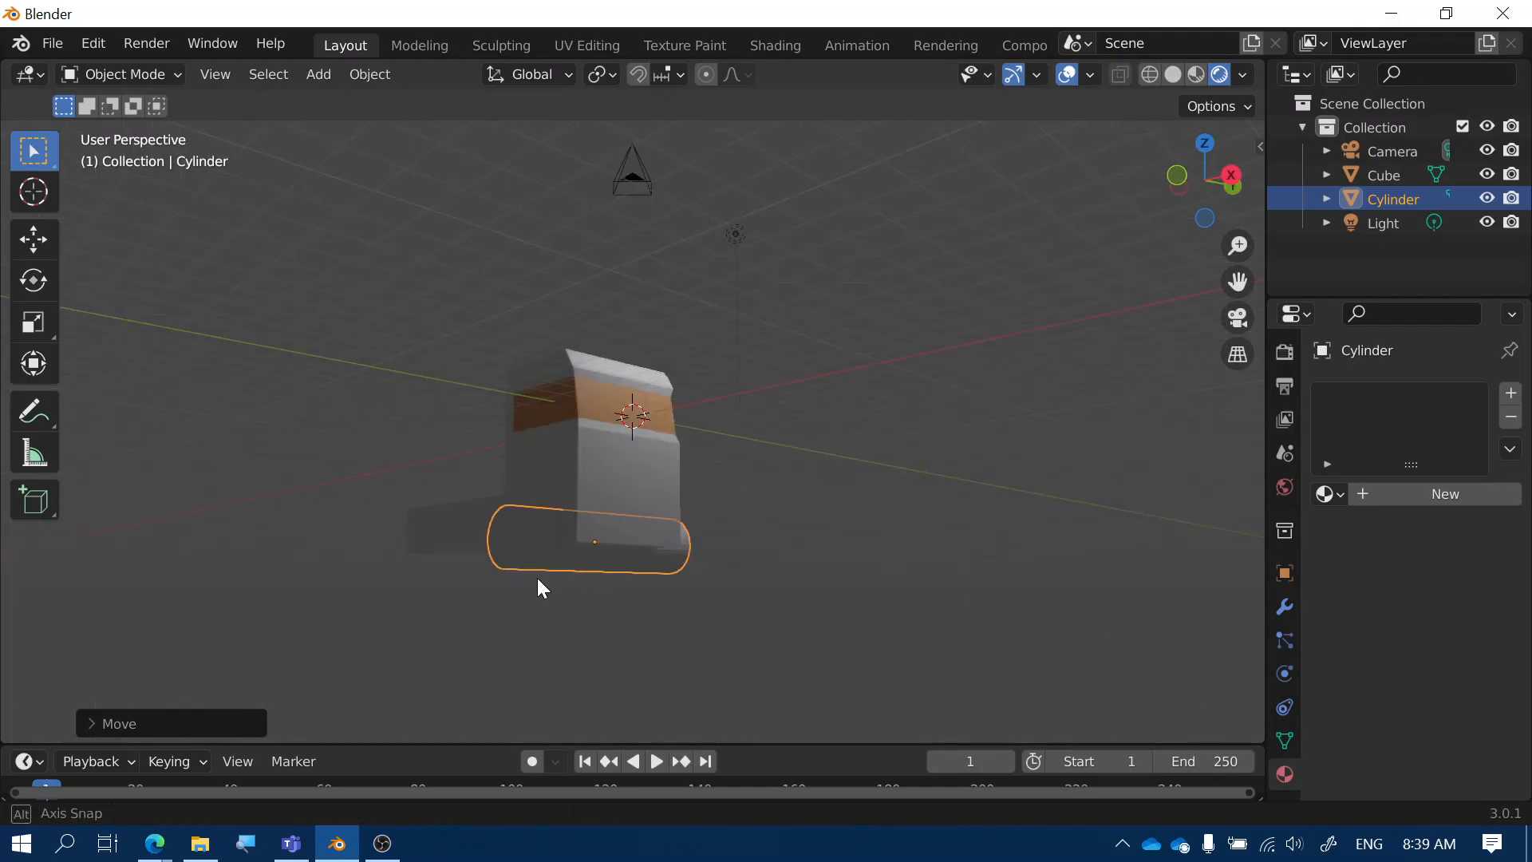
middle_drag(537, 580, 574, 463)
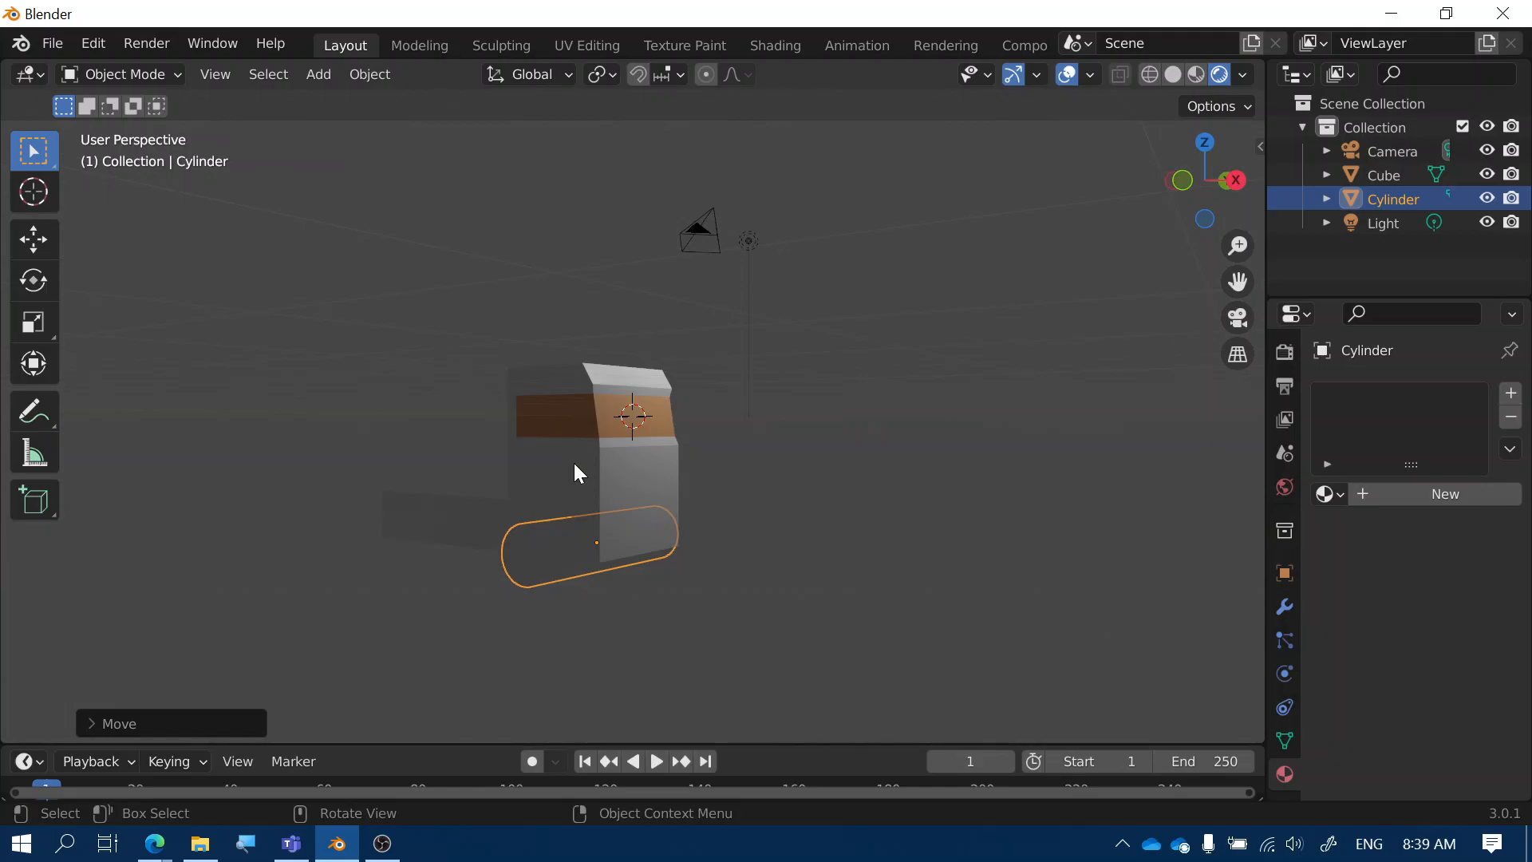
Apply a Boolean Difference modifier on the truck body with the Cylinder as cutter
click(575, 466)
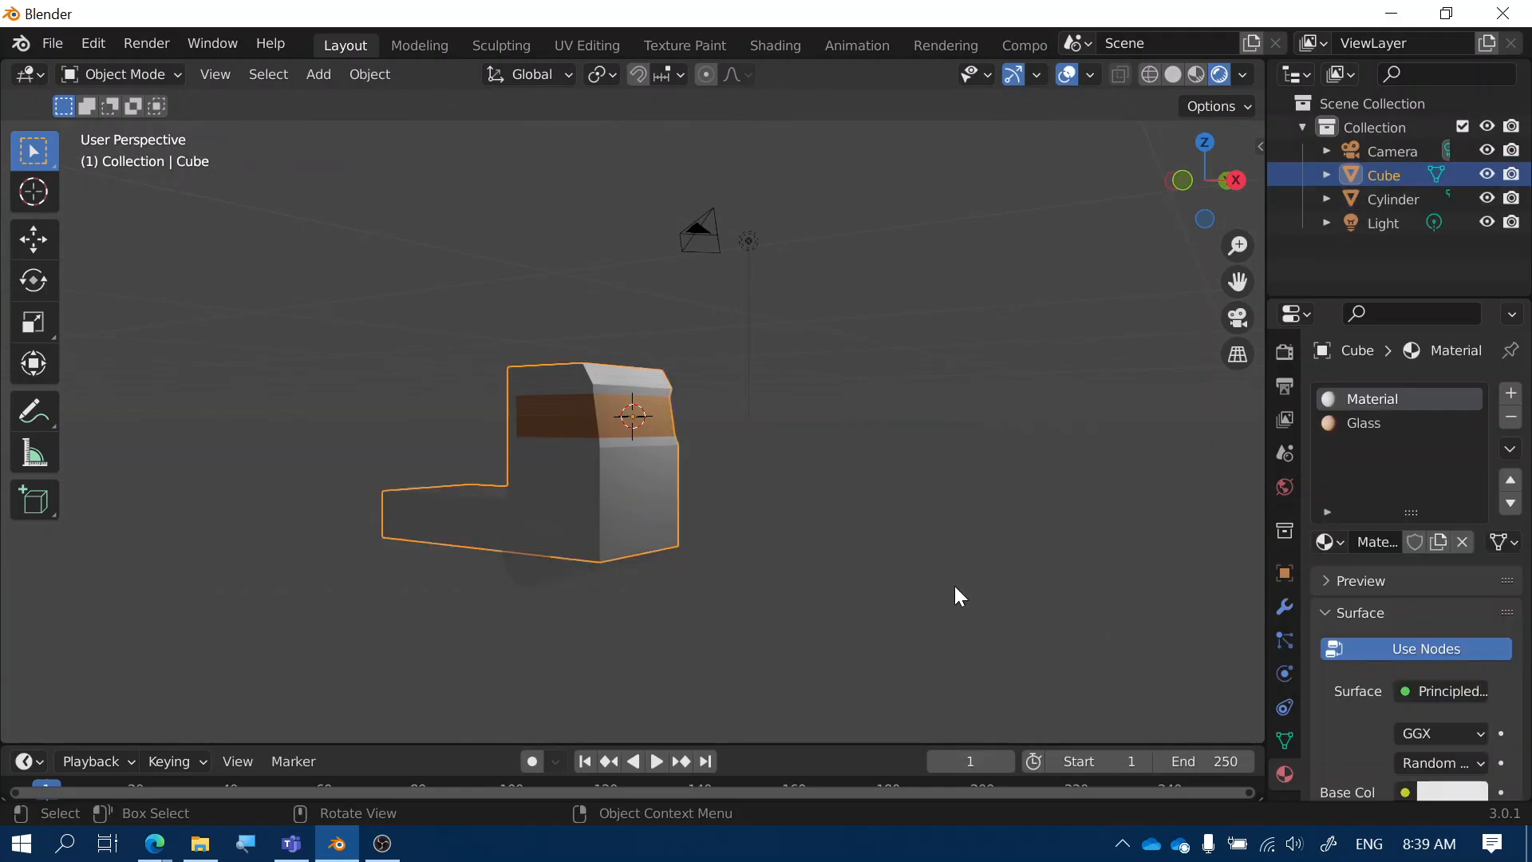
click(1283, 607)
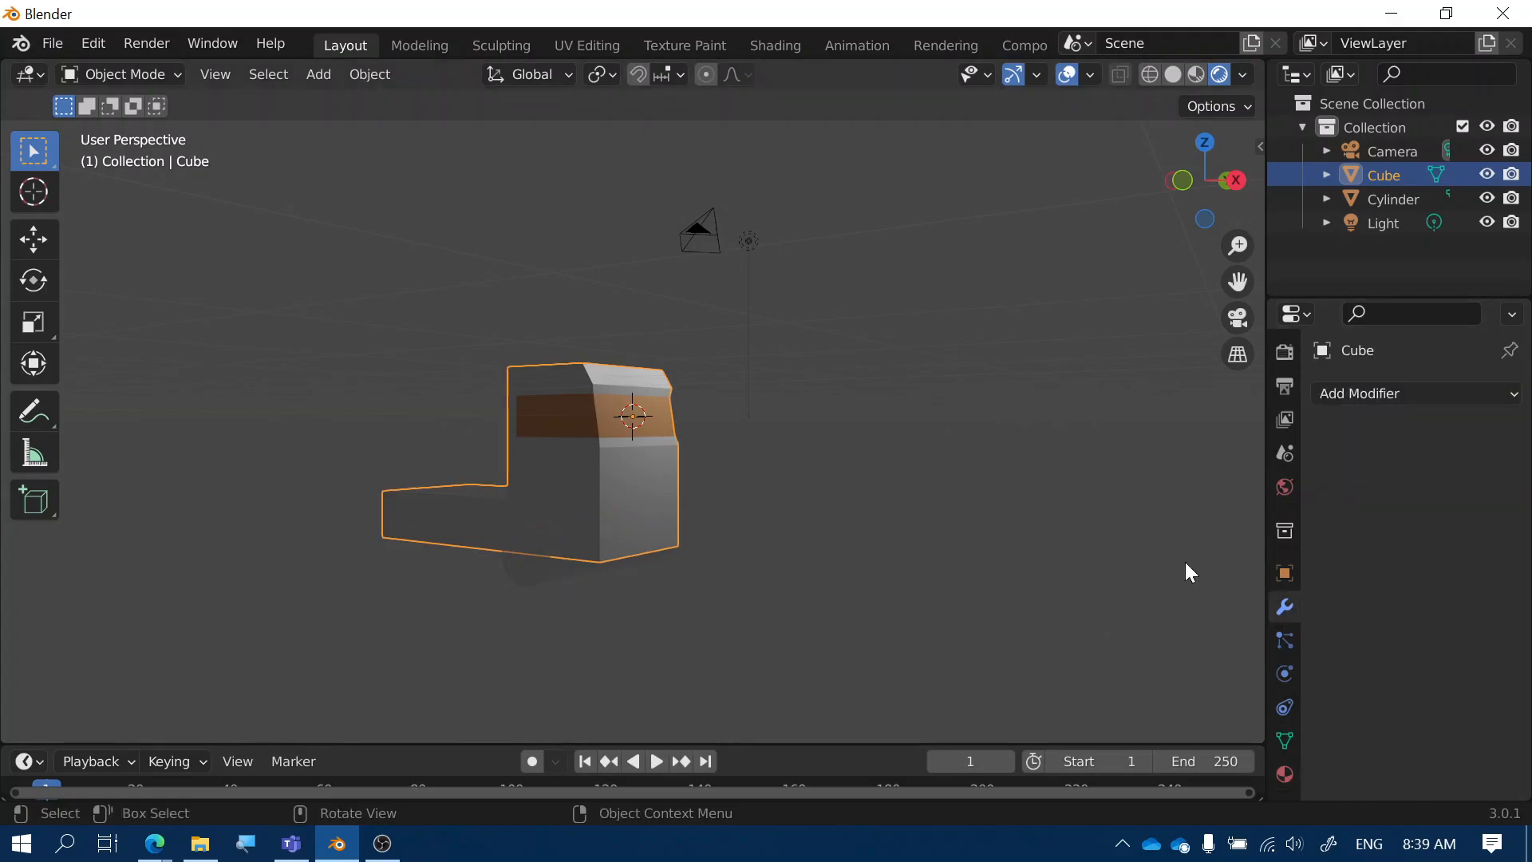
click(1331, 391)
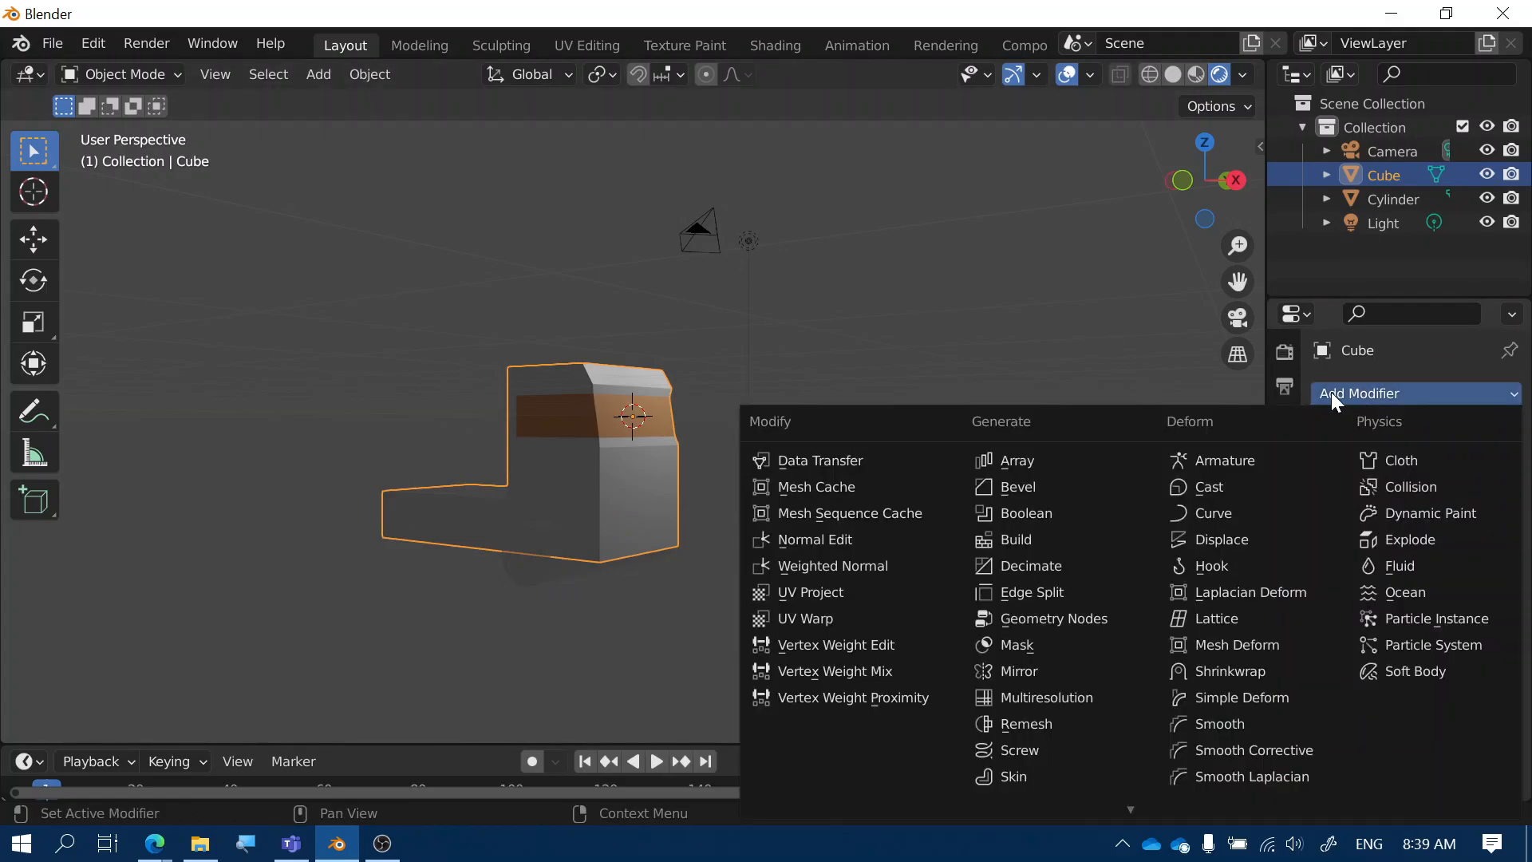
click(1032, 517)
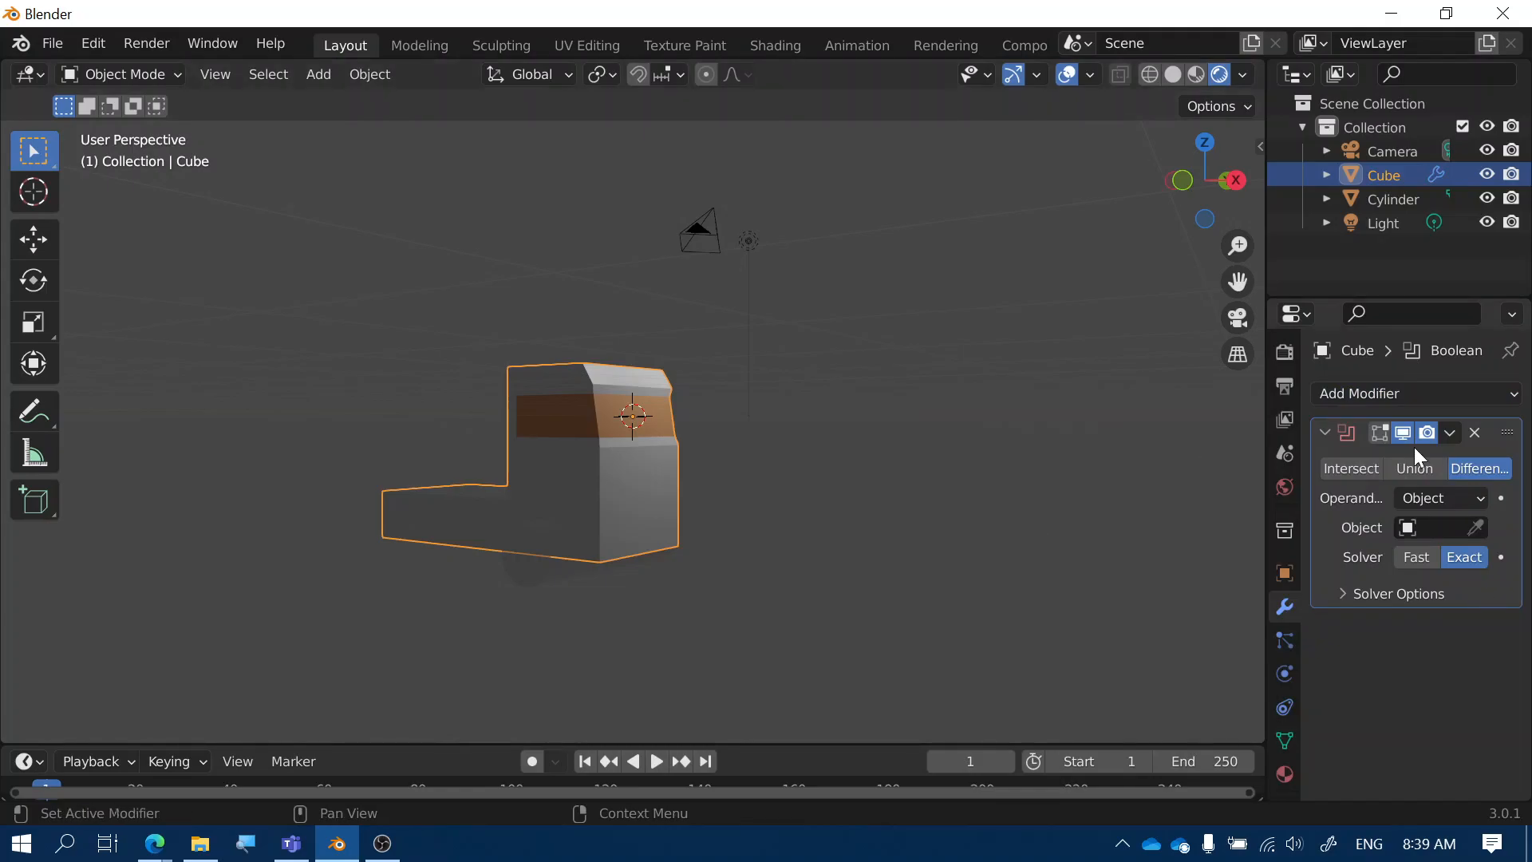
click(1475, 527)
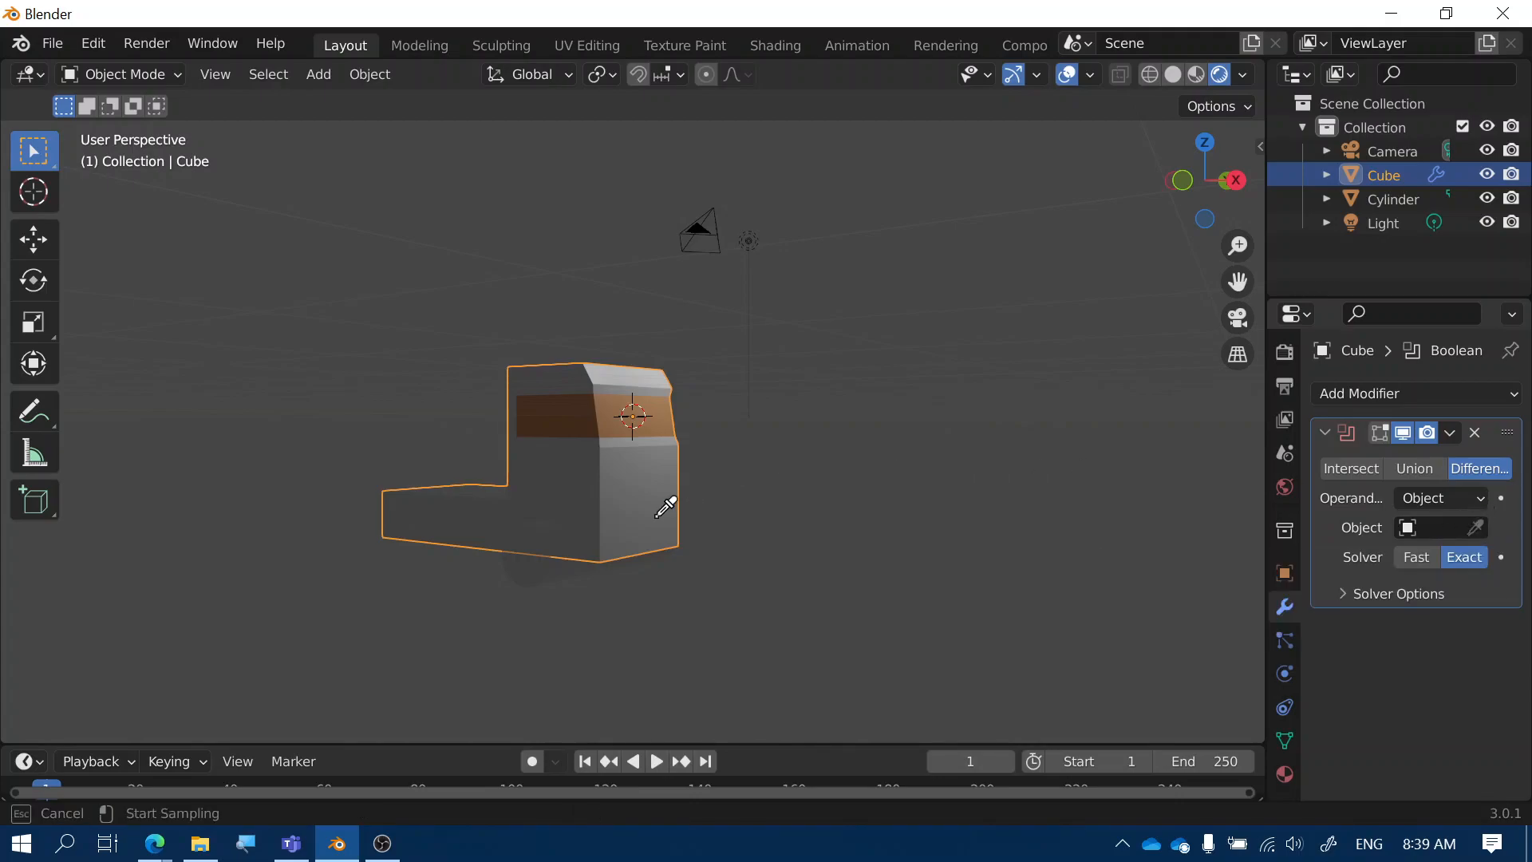
click(530, 568)
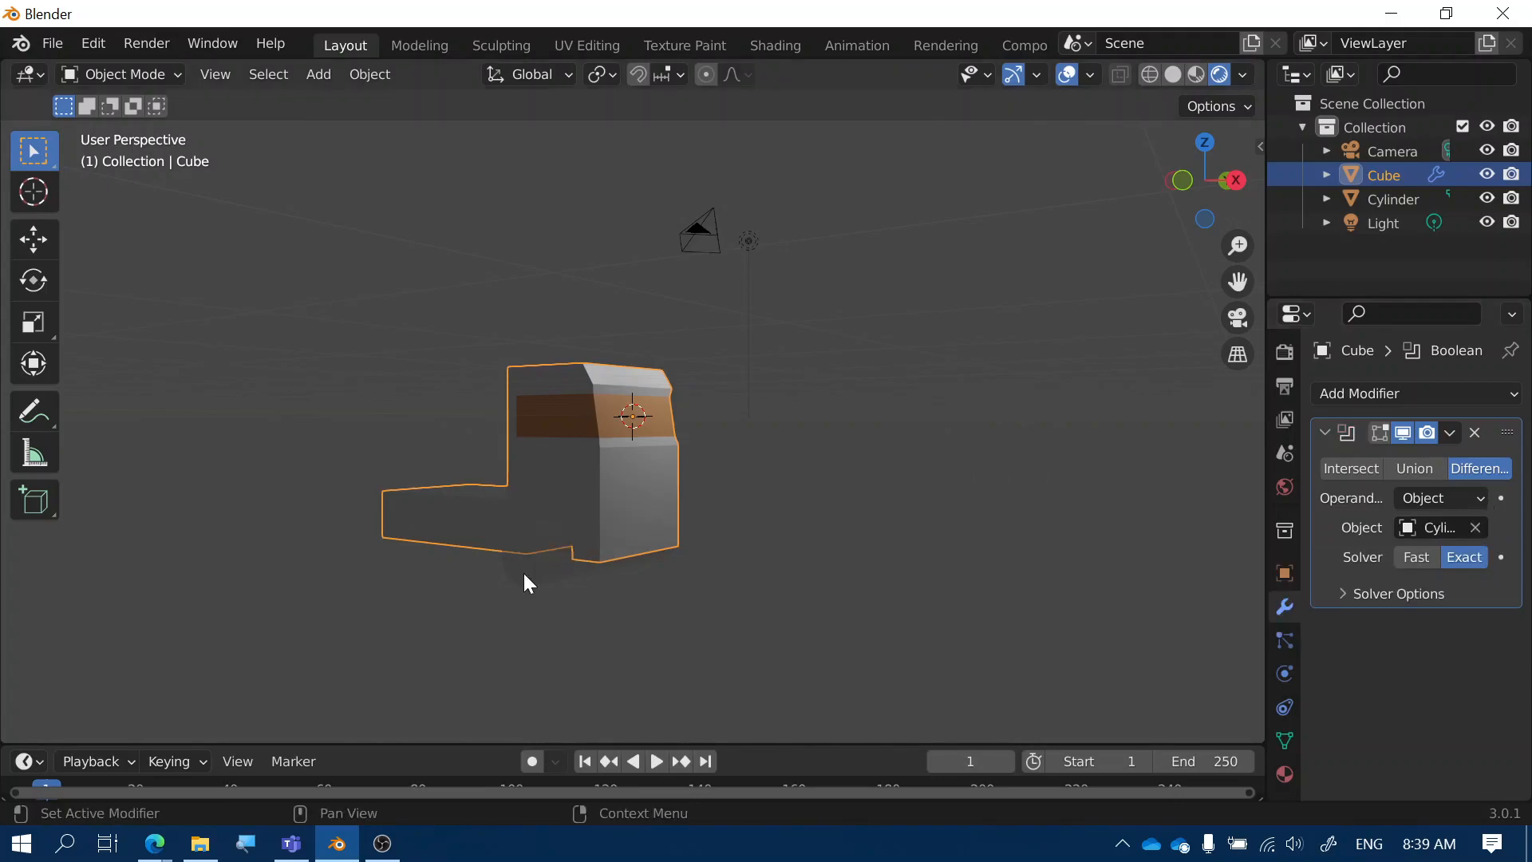
middle_drag(691, 565, 725, 573)
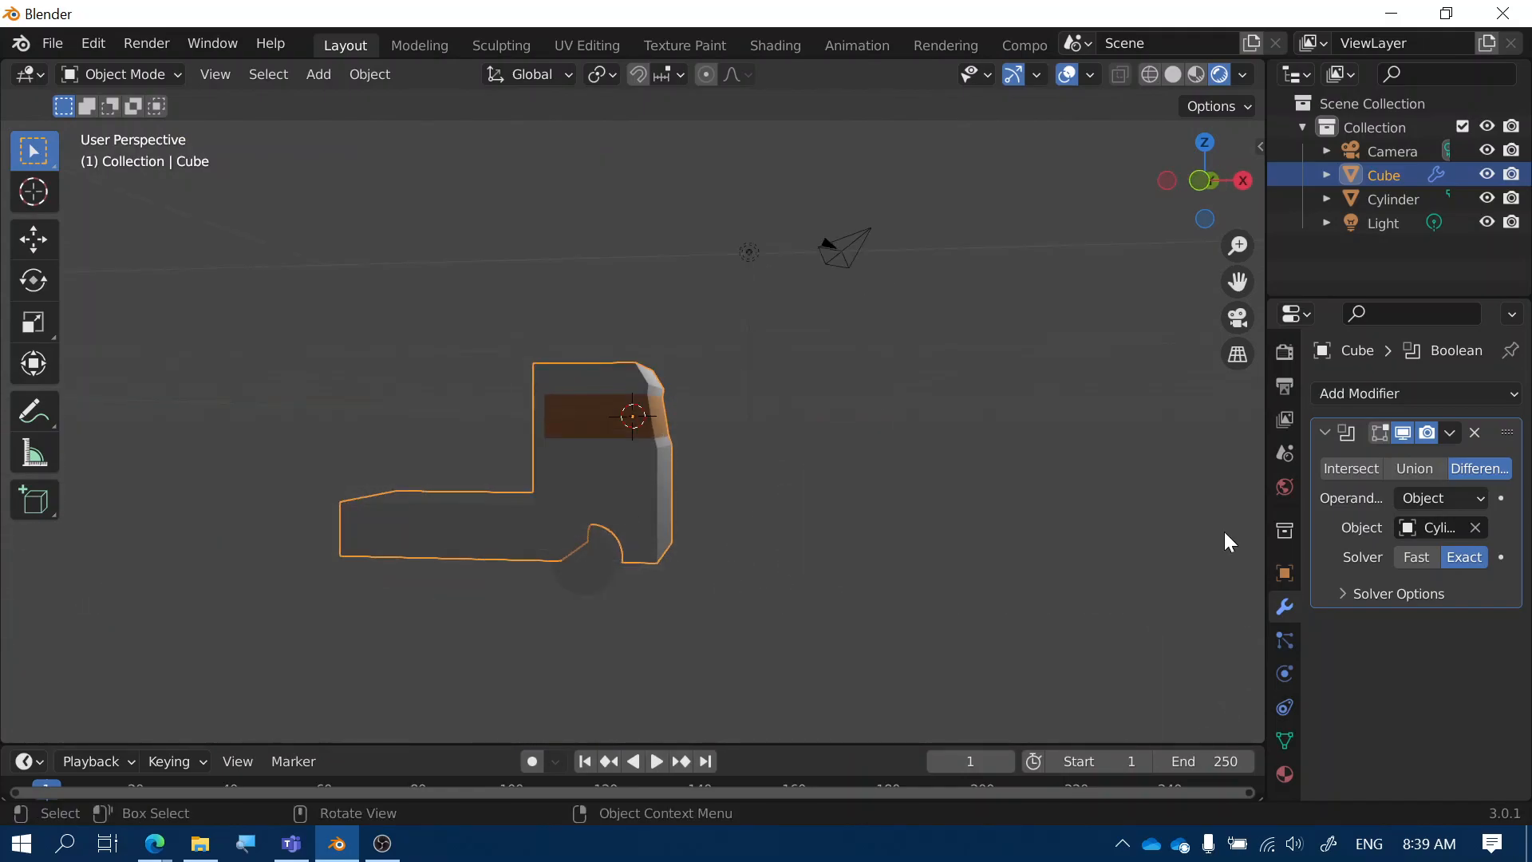
click(1449, 432)
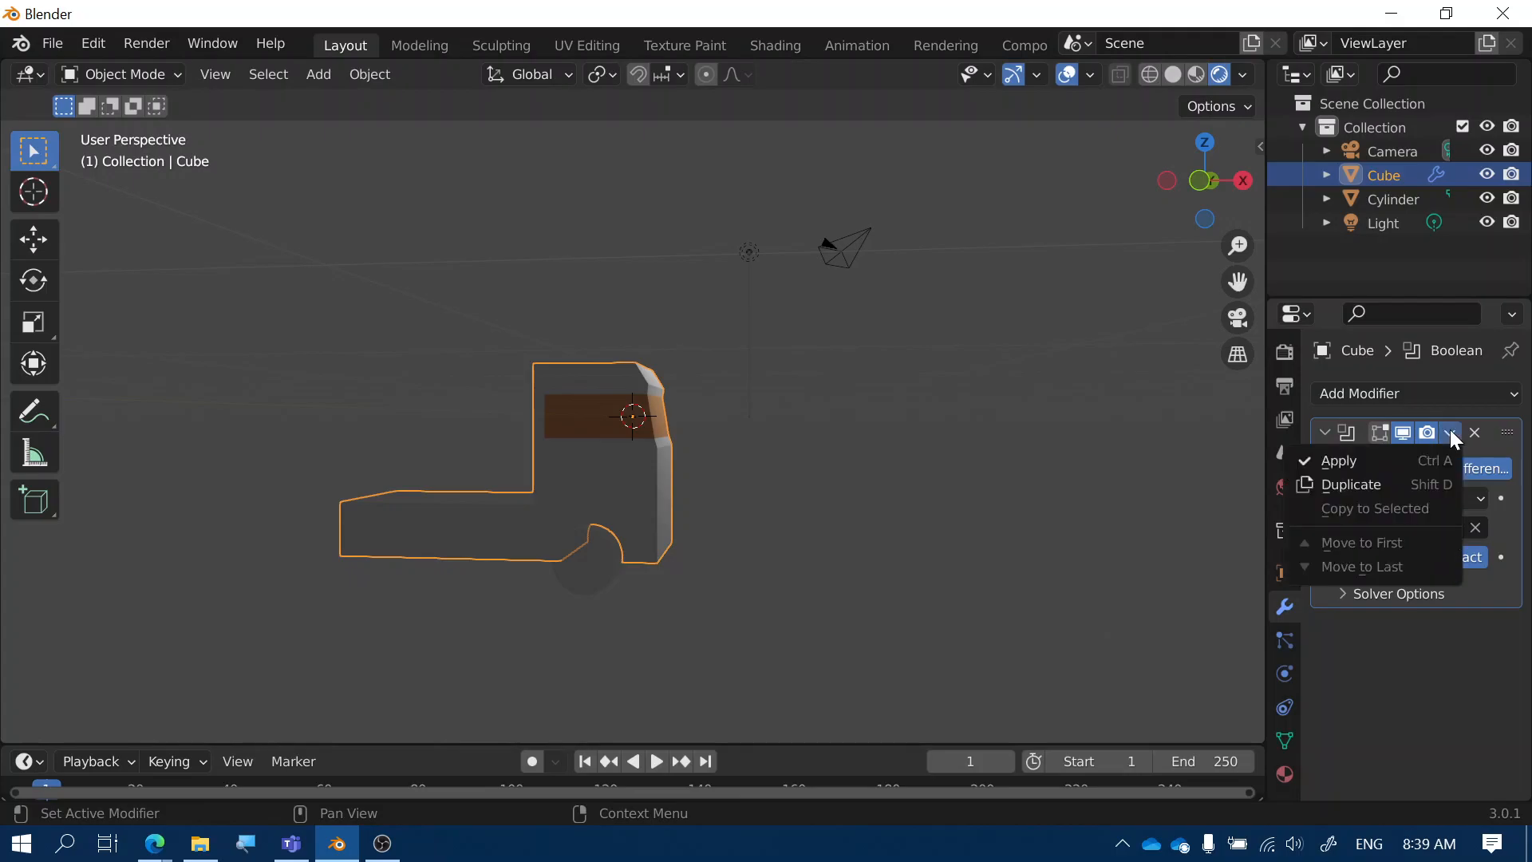
click(1363, 460)
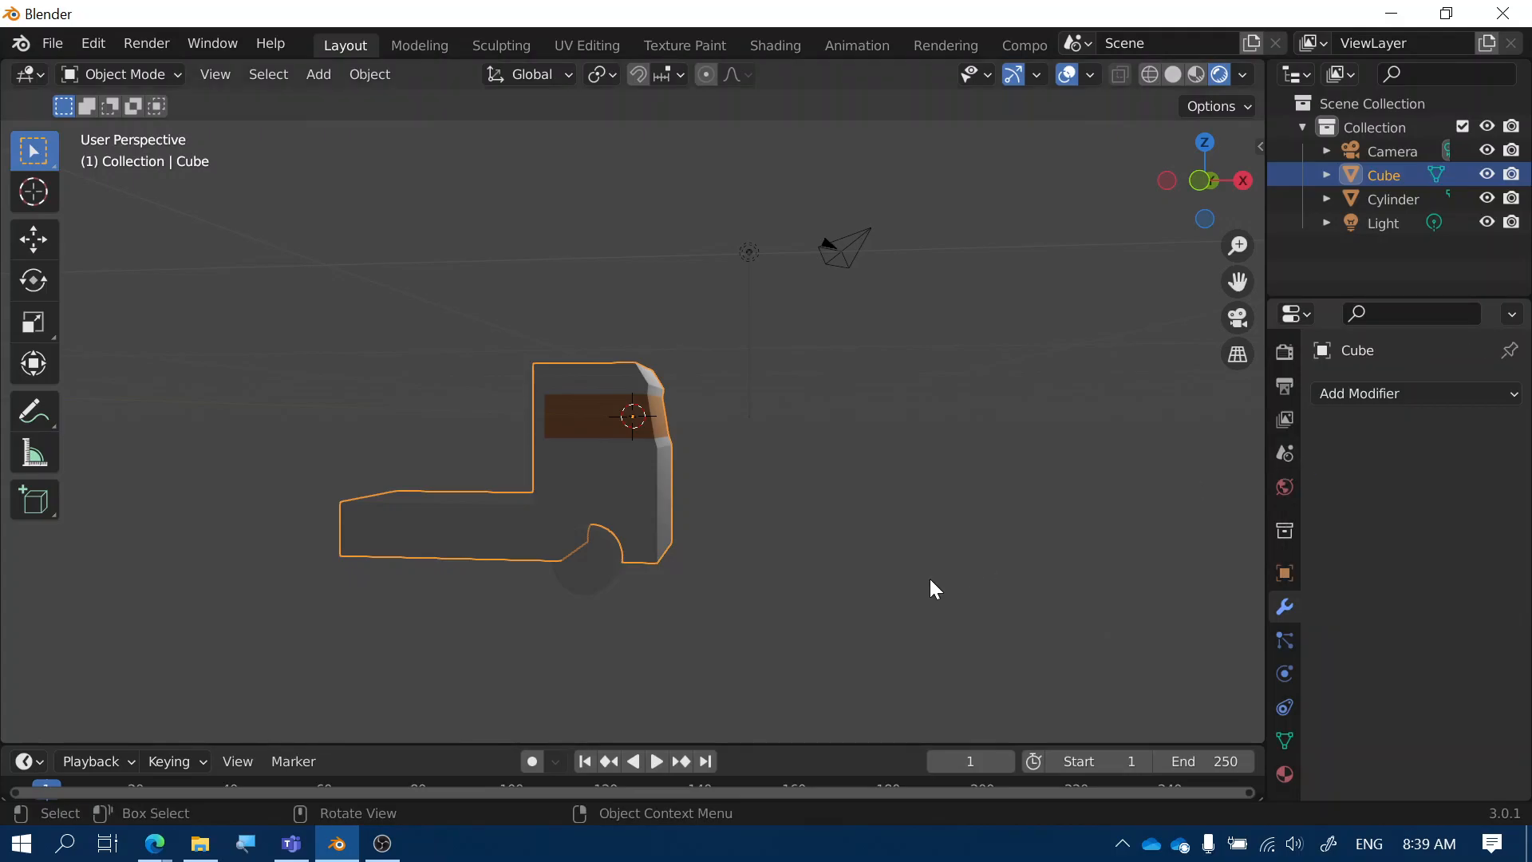
click(595, 565)
Slide the cylinder about 5.1 m along X to sit under the rear of the truck bed
middle_drag(720, 567, 750, 551)
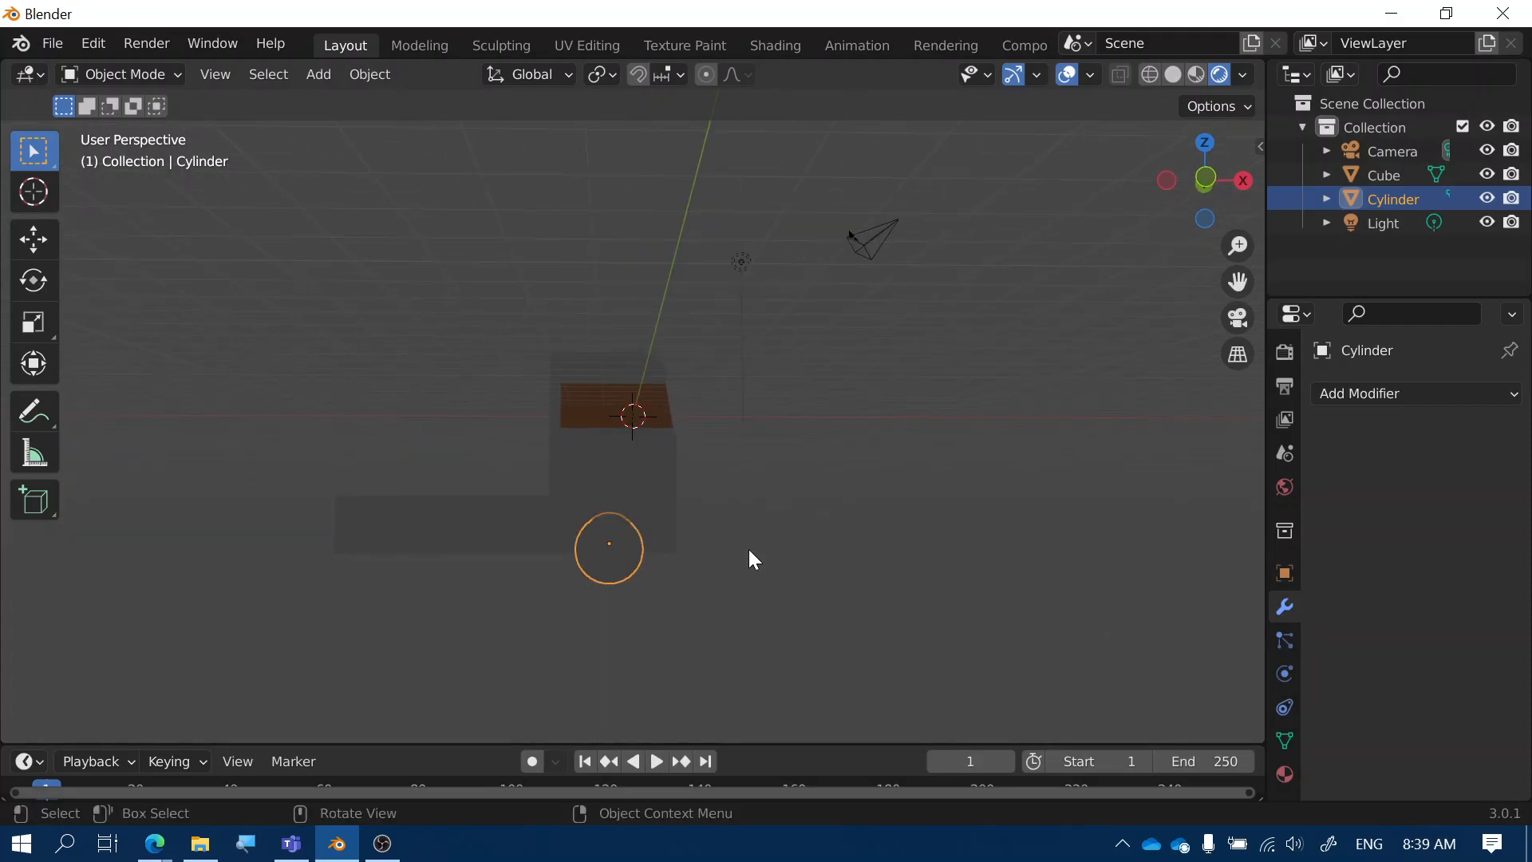
key(g)
key(x)
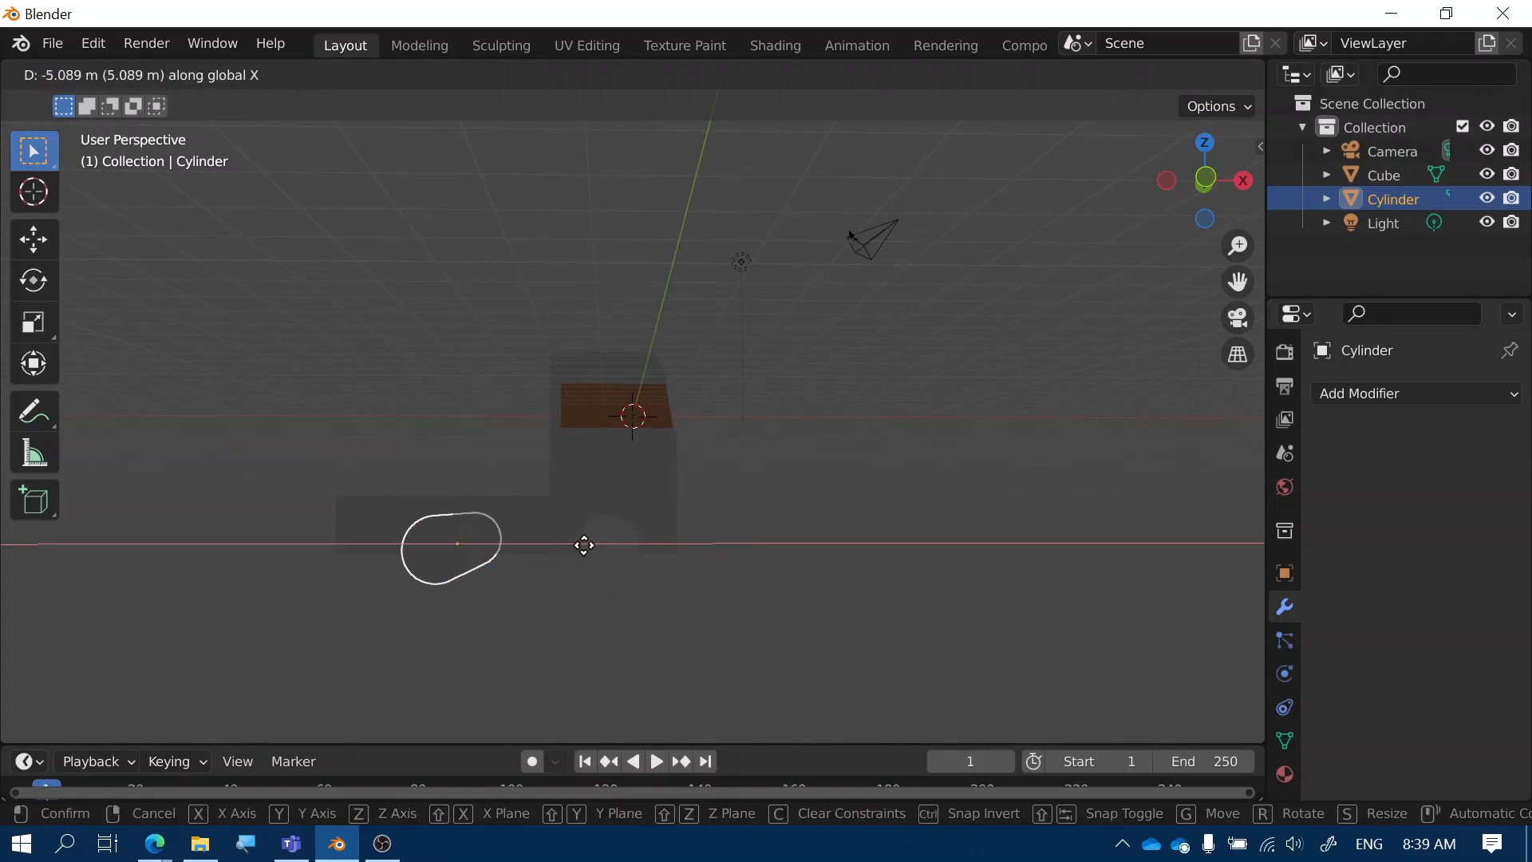
click(549, 539)
middle_drag(448, 603, 432, 600)
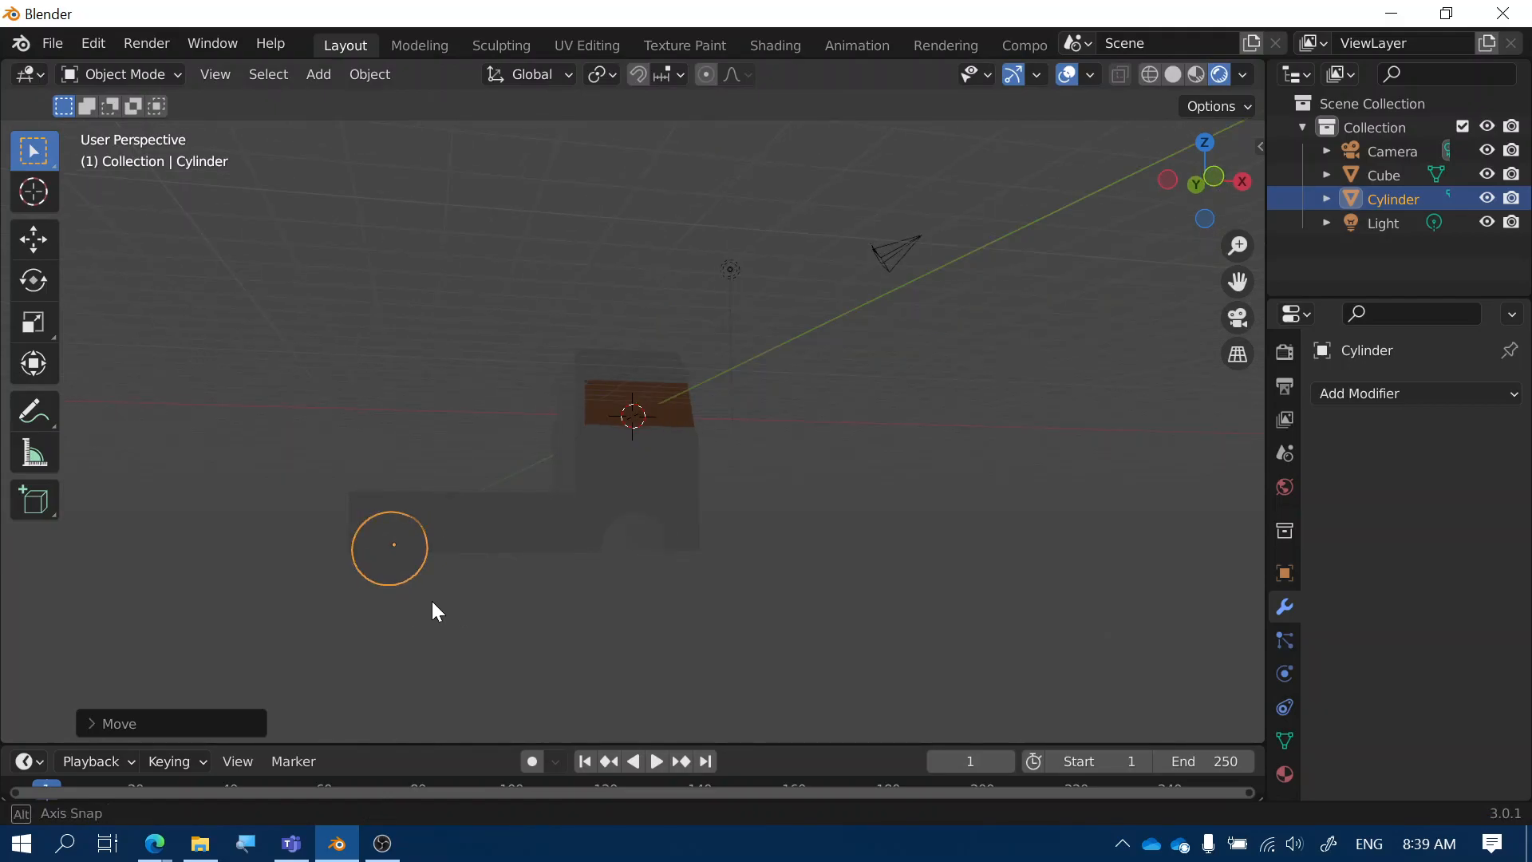
key(g)
key(x)
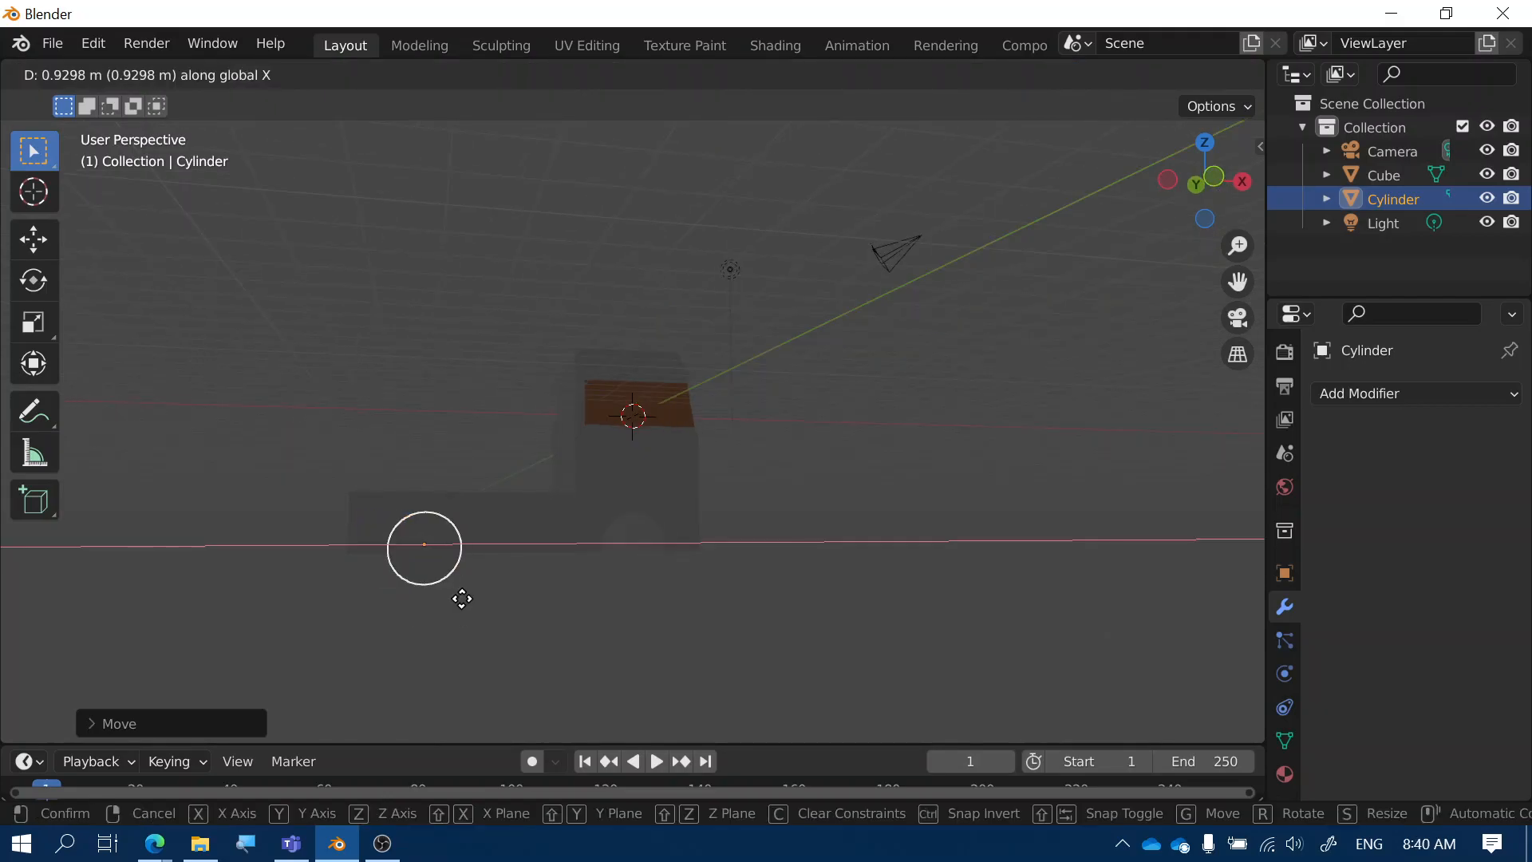
click(462, 598)
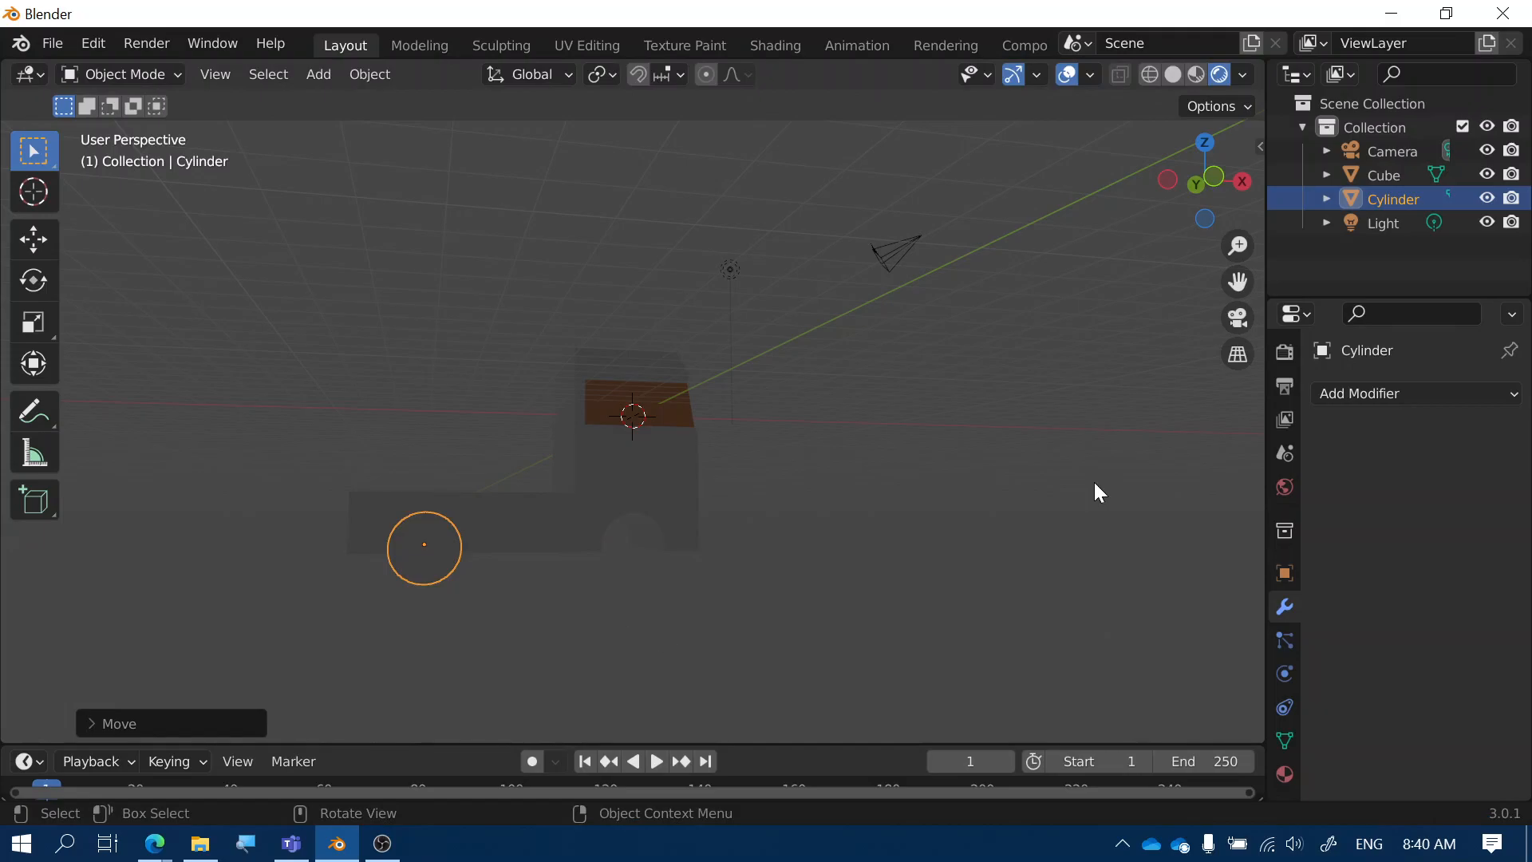
Apply another Boolean modifier on the truck body using the repositioned cylinder to carve the rear arch
click(589, 490)
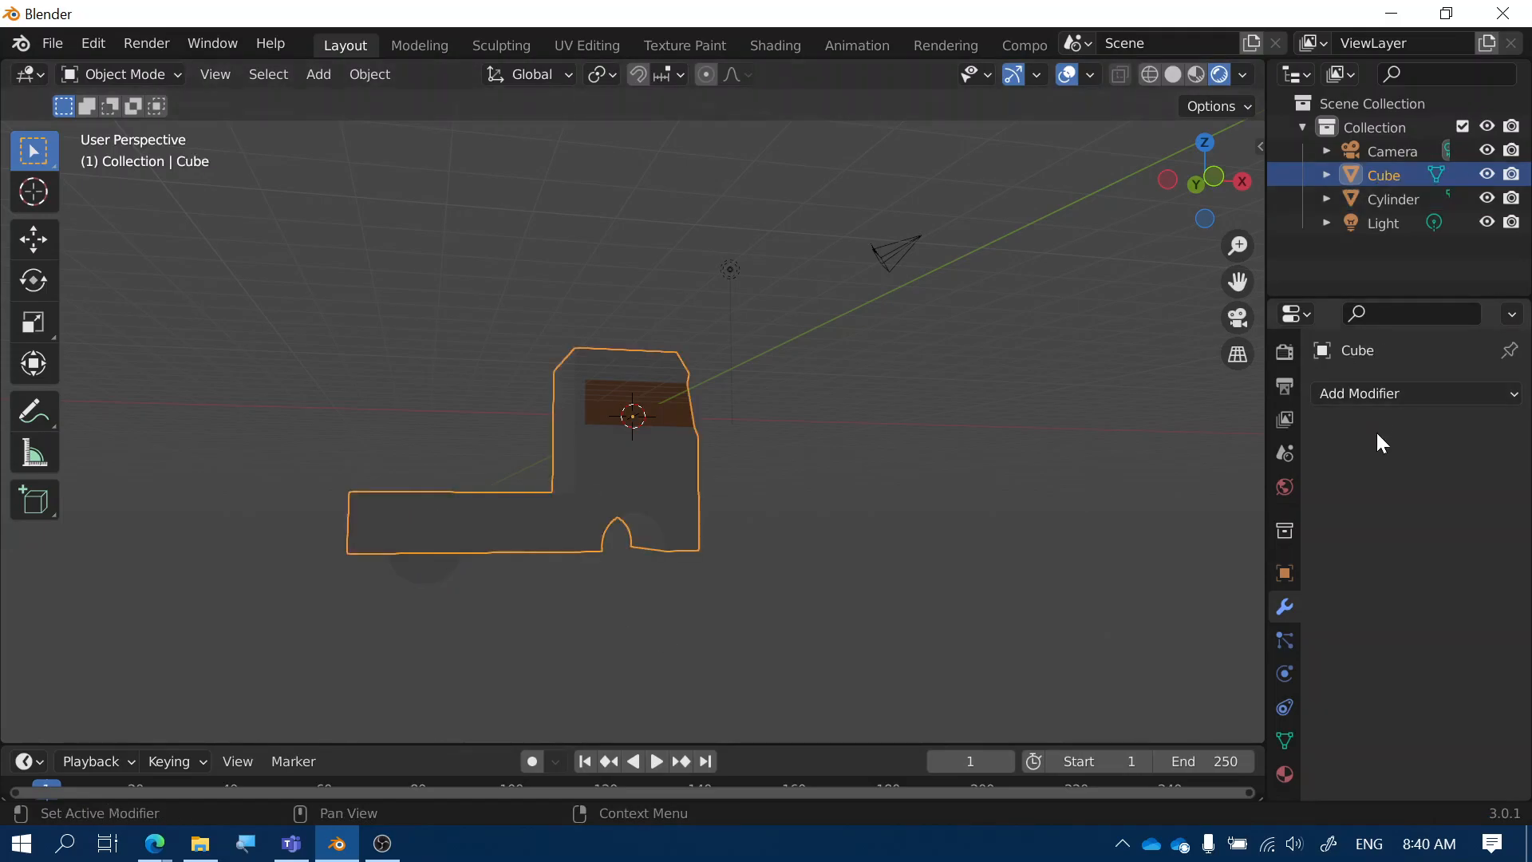
click(1380, 399)
click(1053, 513)
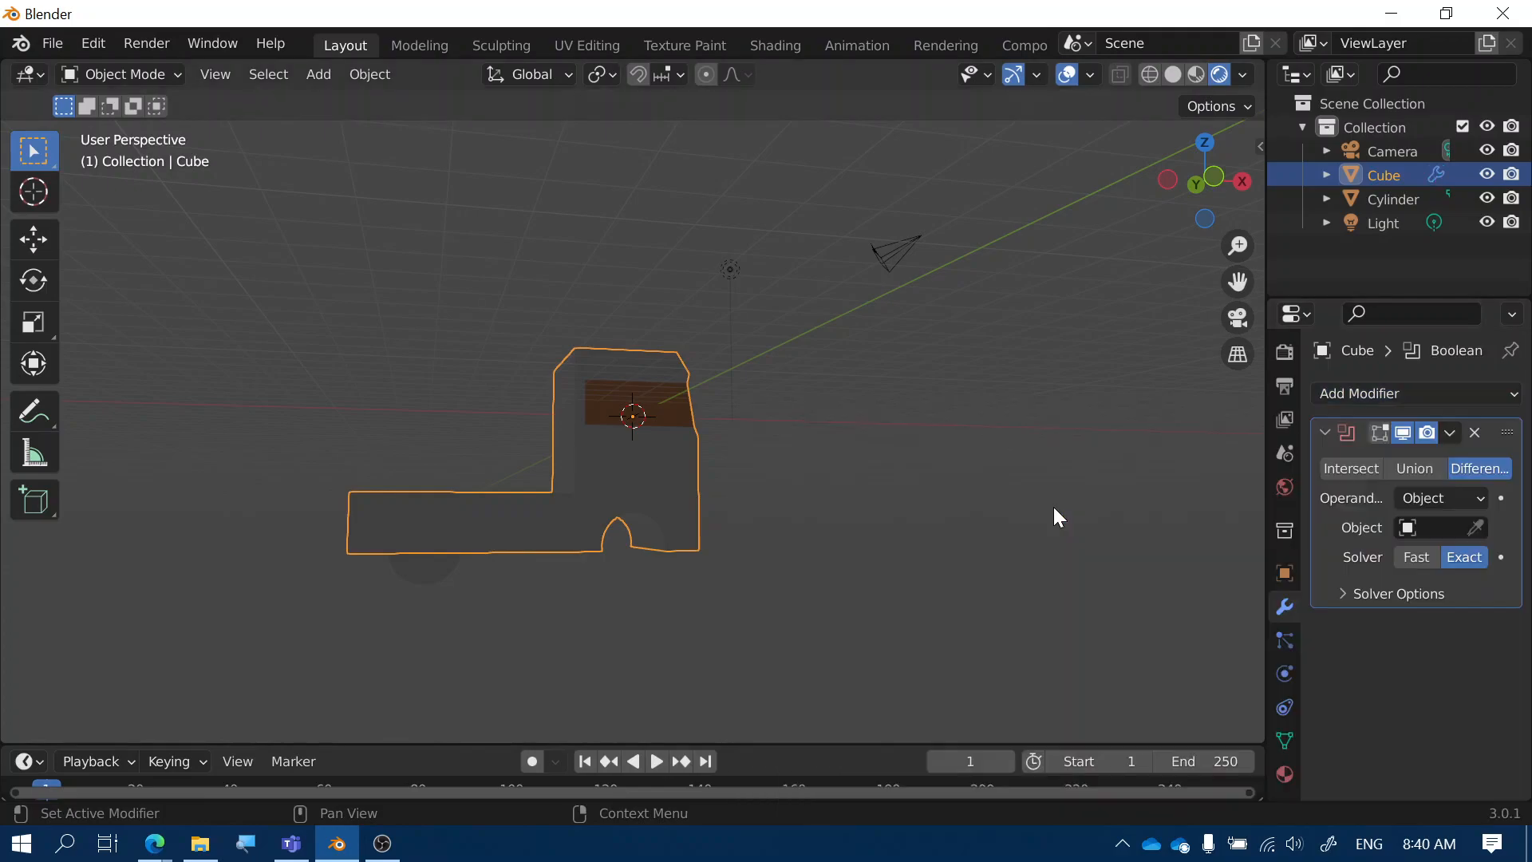
click(1475, 529)
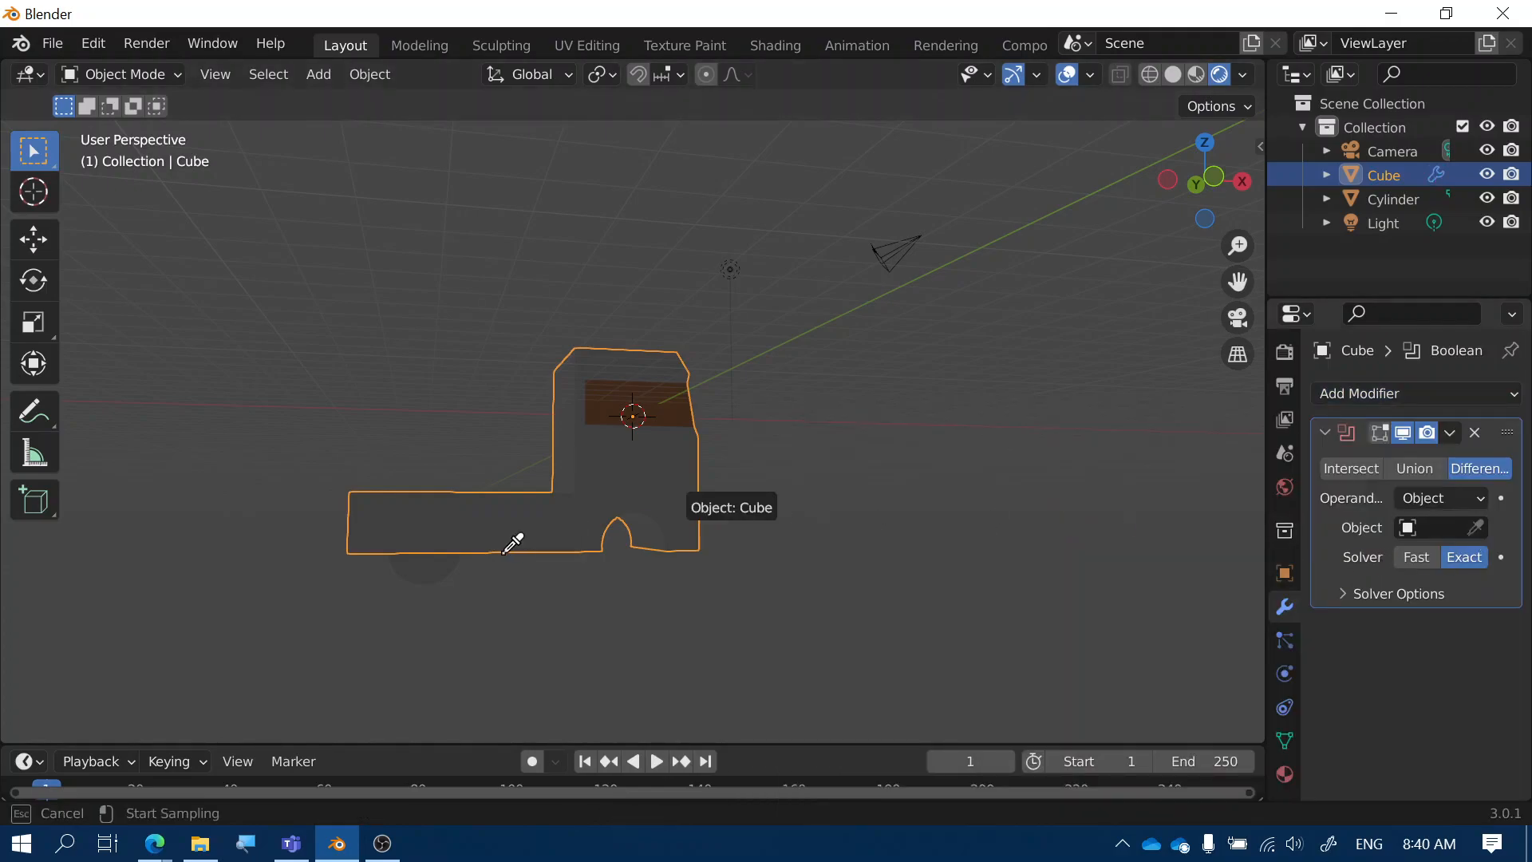
click(426, 576)
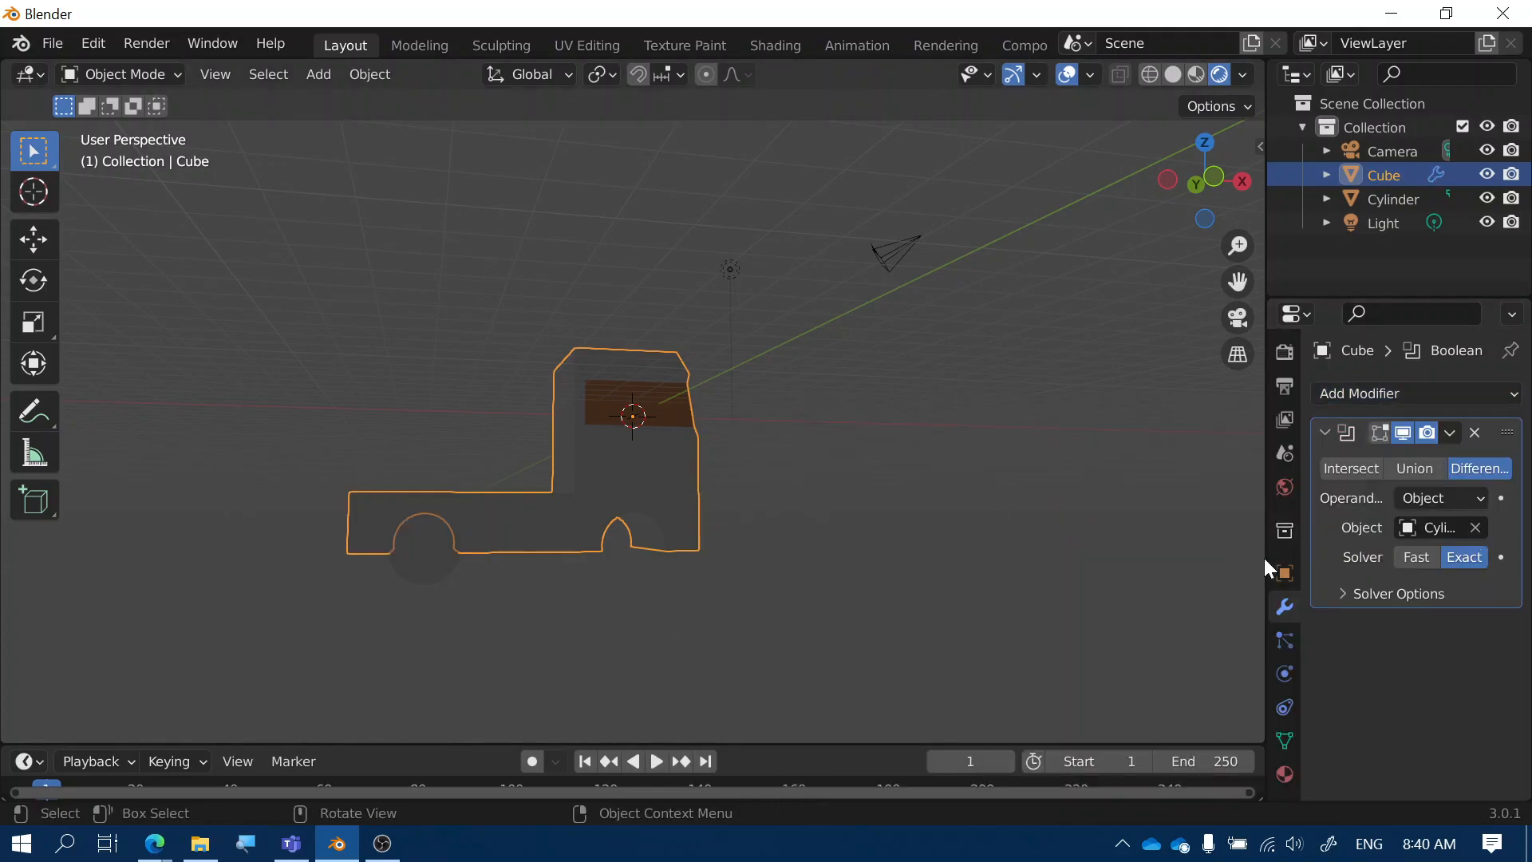
click(1447, 432)
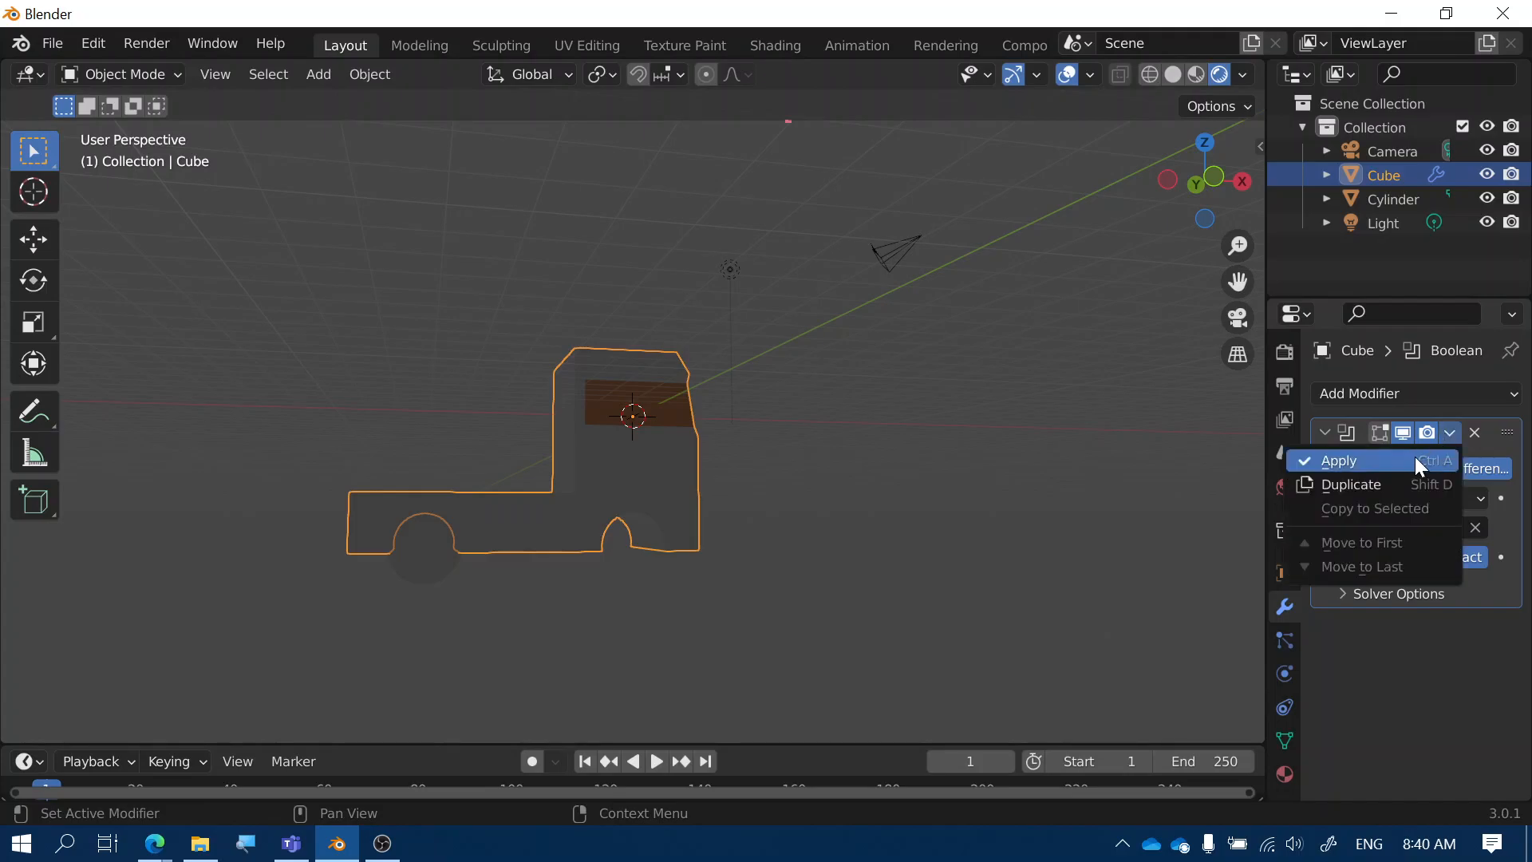
click(1415, 457)
middle_drag(538, 643, 523, 644)
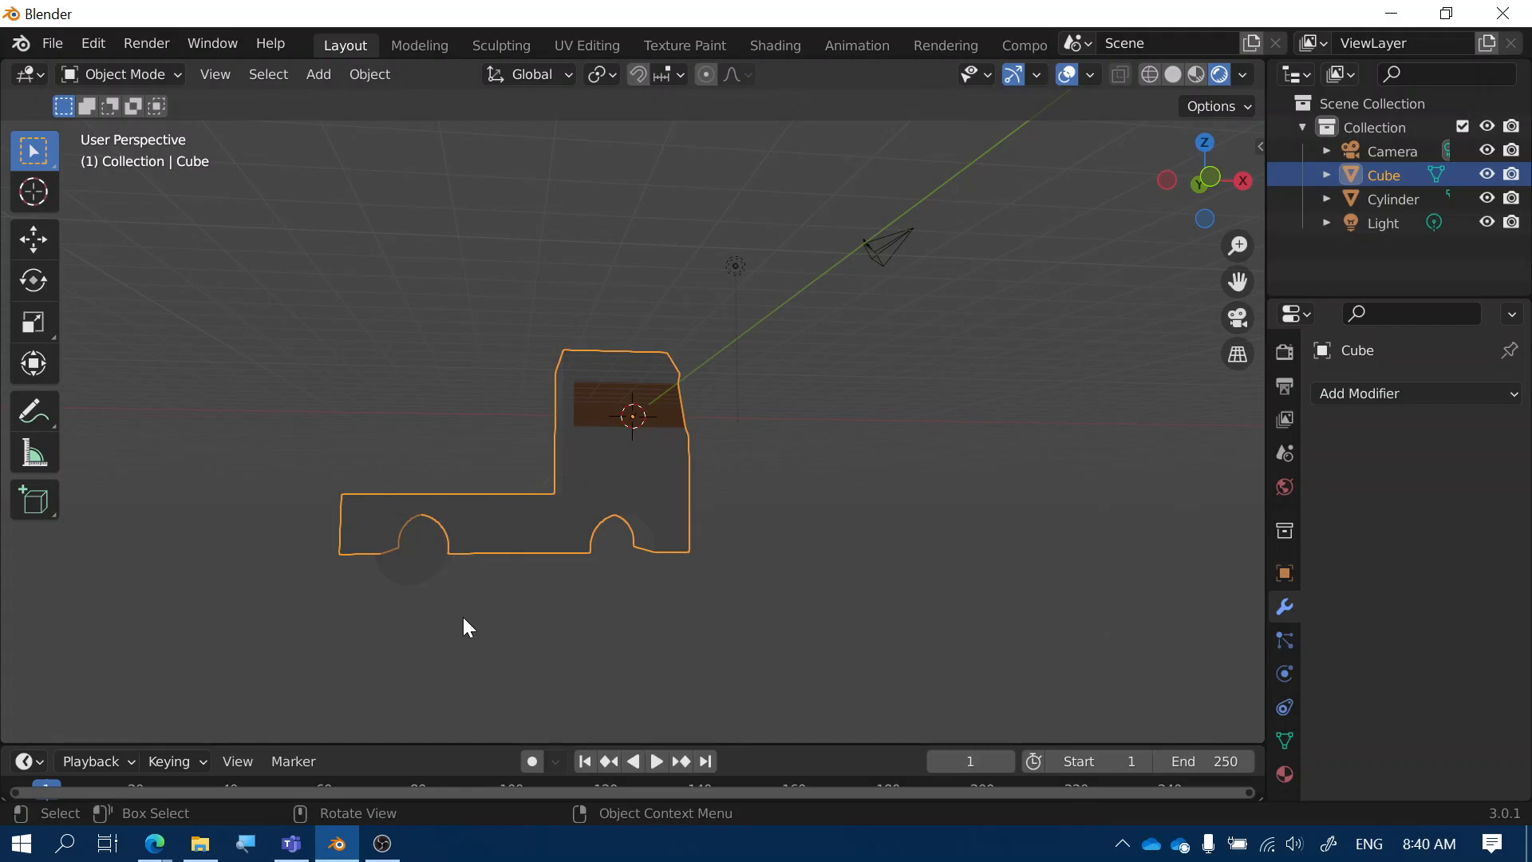
Cancel the accidental truck body move and shift the cylinder along X
key(g)
key(y)
key(x)
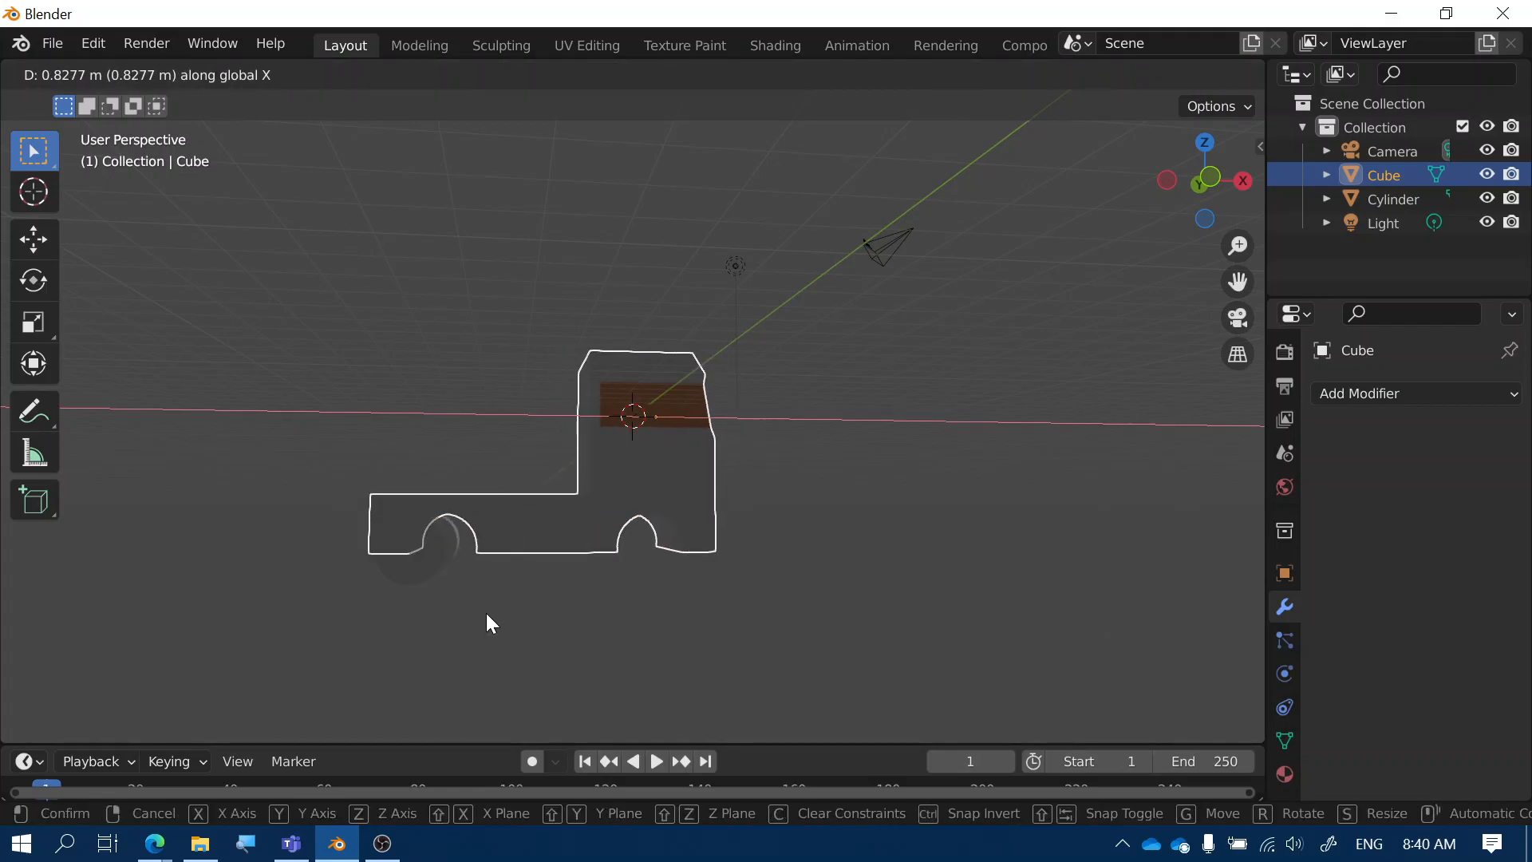
right_click(485, 613)
click(425, 568)
key(g)
key(x)
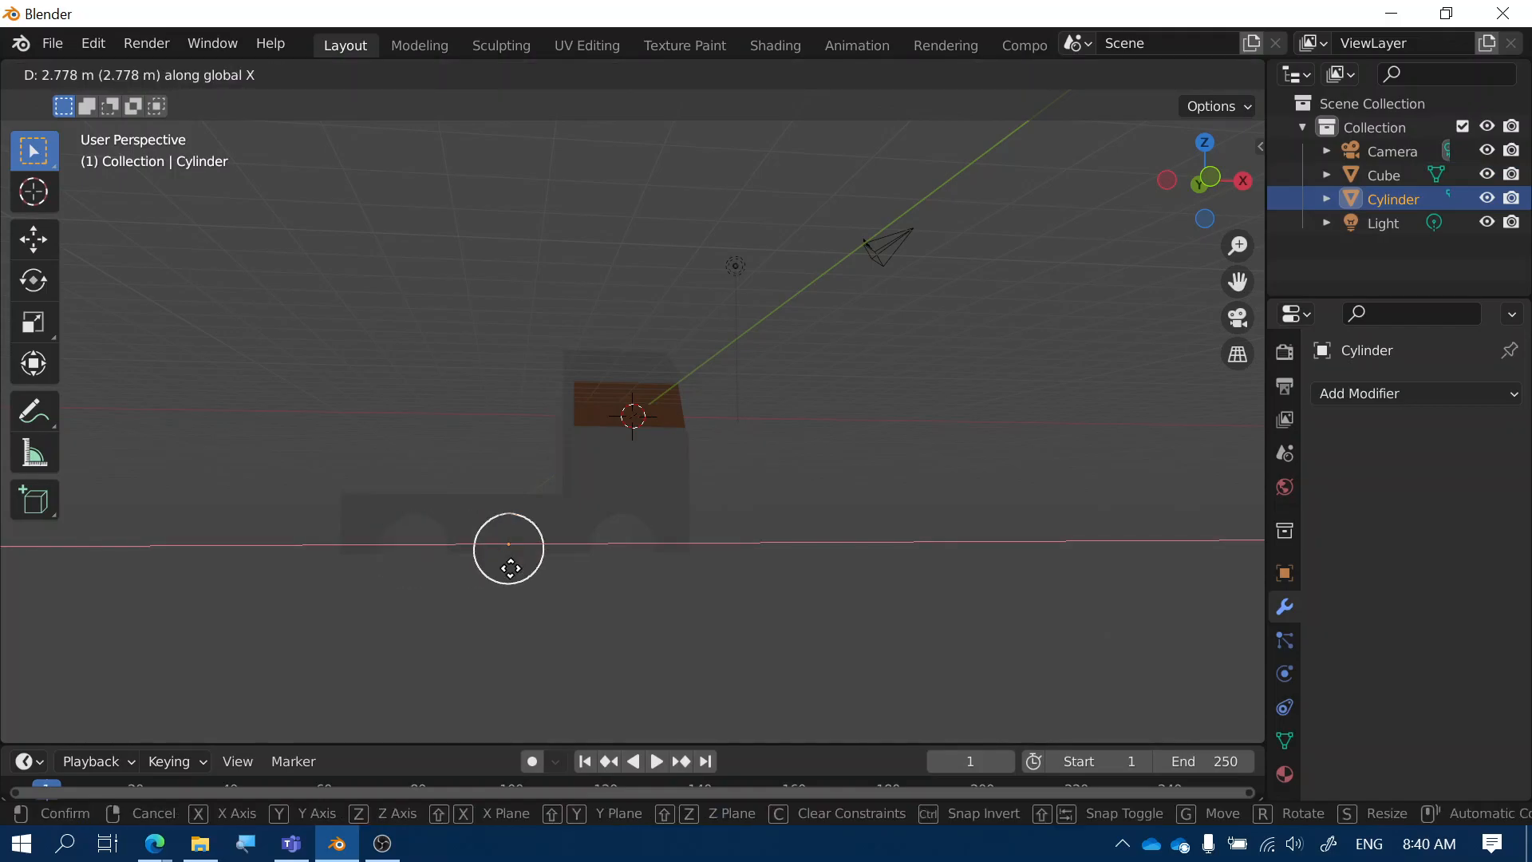
click(511, 568)
Delete the cylinder cutter from the scene
middle_drag(629, 626, 635, 625)
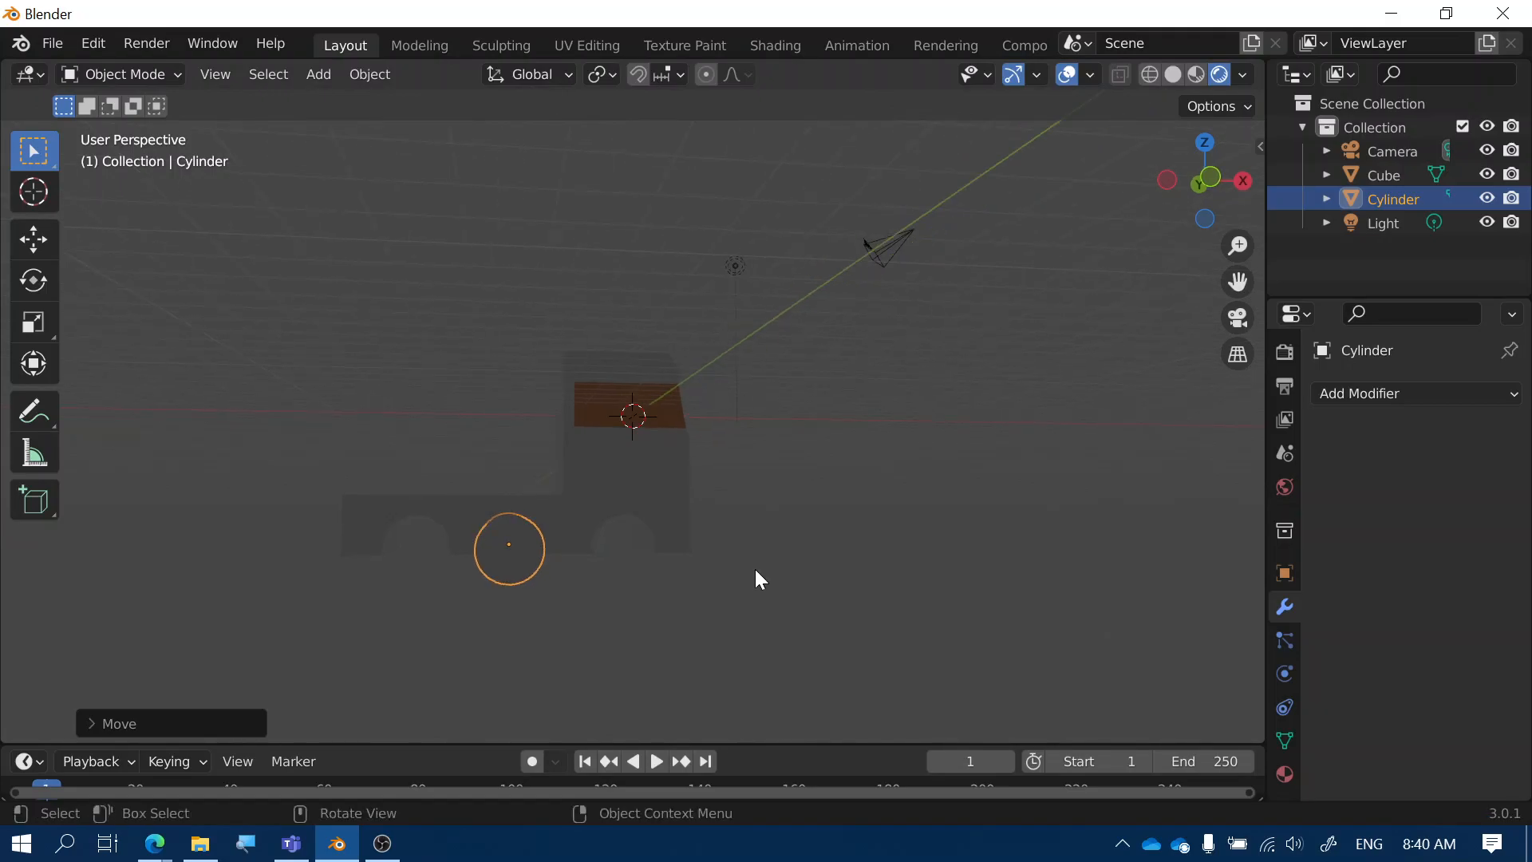
middle_drag(754, 567, 754, 570)
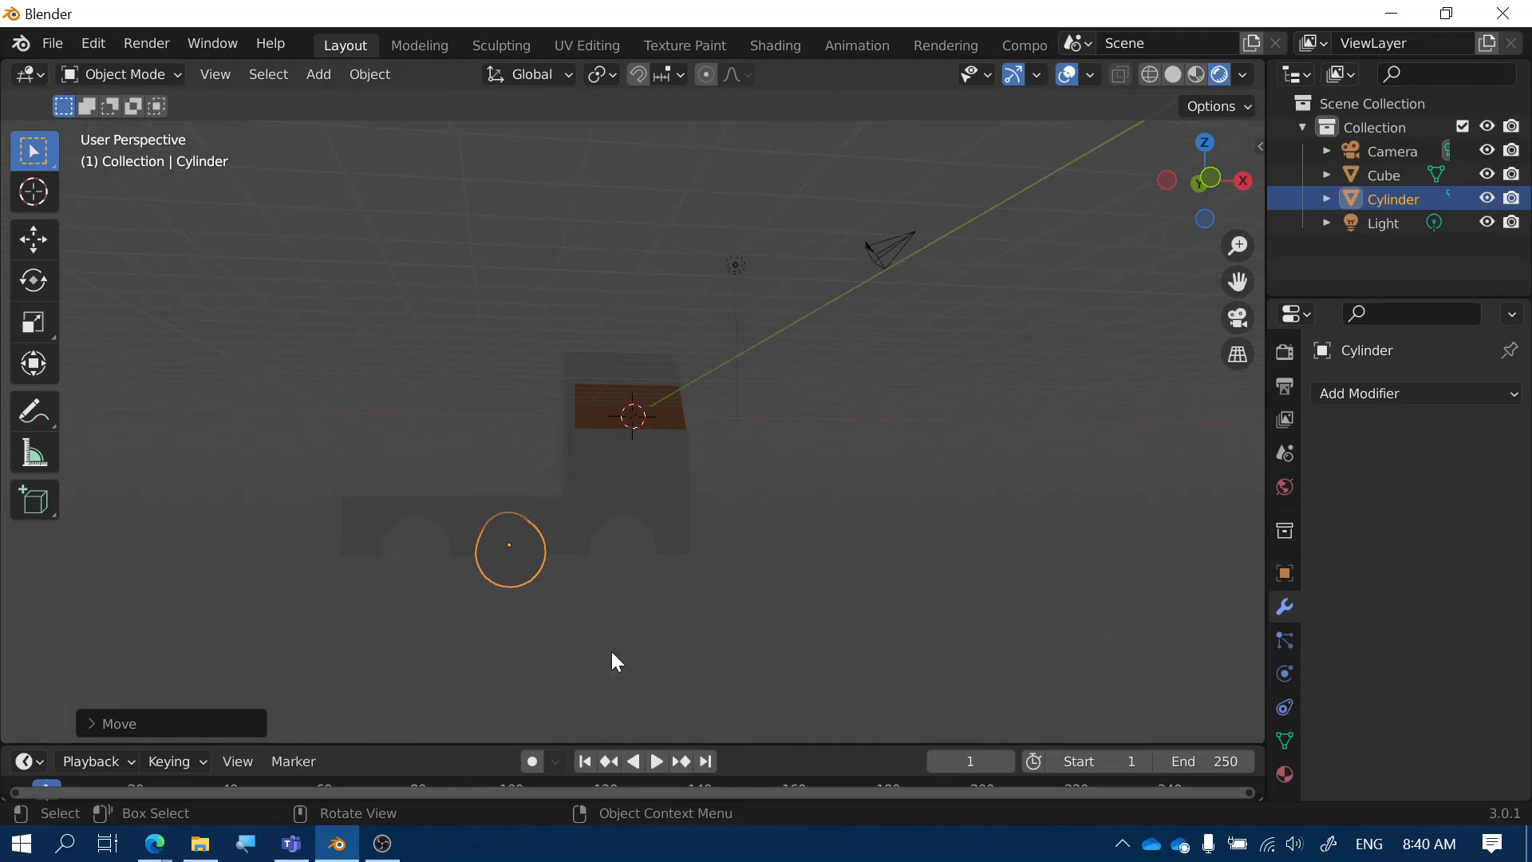
middle_drag(612, 651, 555, 650)
key(x)
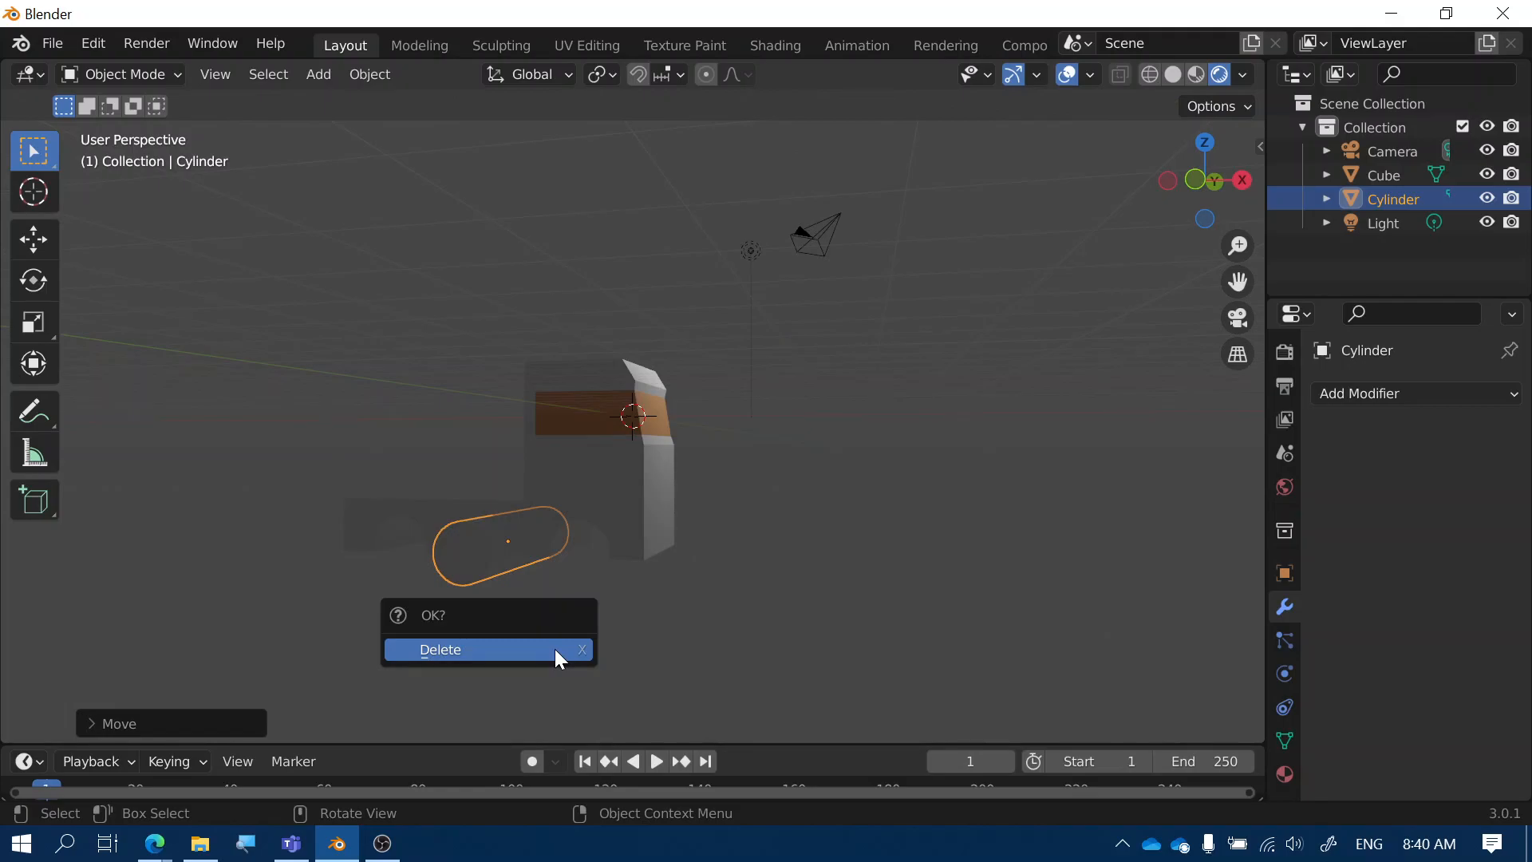
click(554, 649)
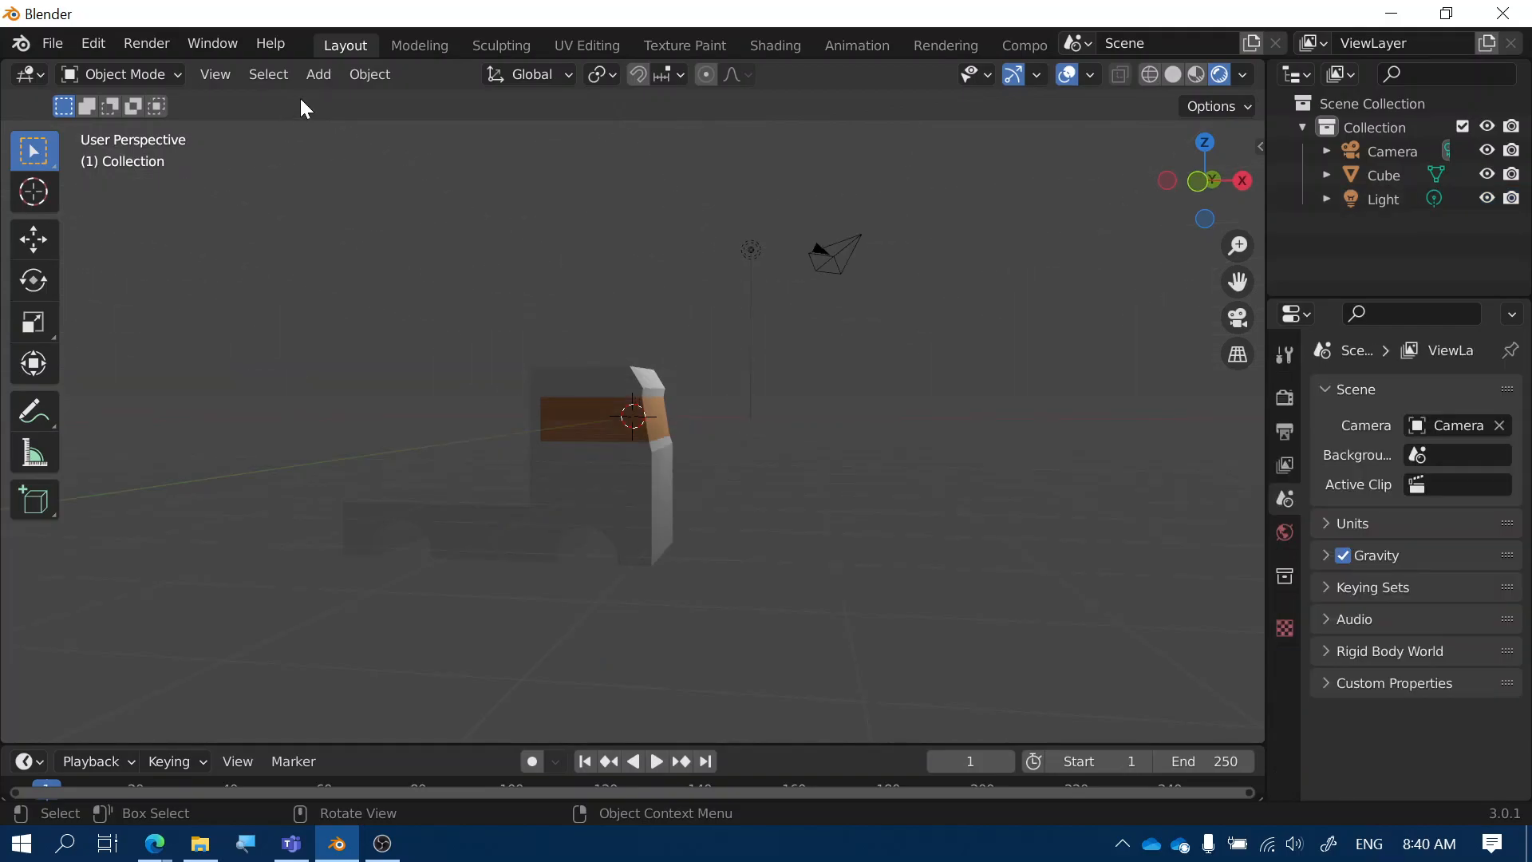
Add a UV sphere to the scene
click(319, 75)
mouse_move(359, 102)
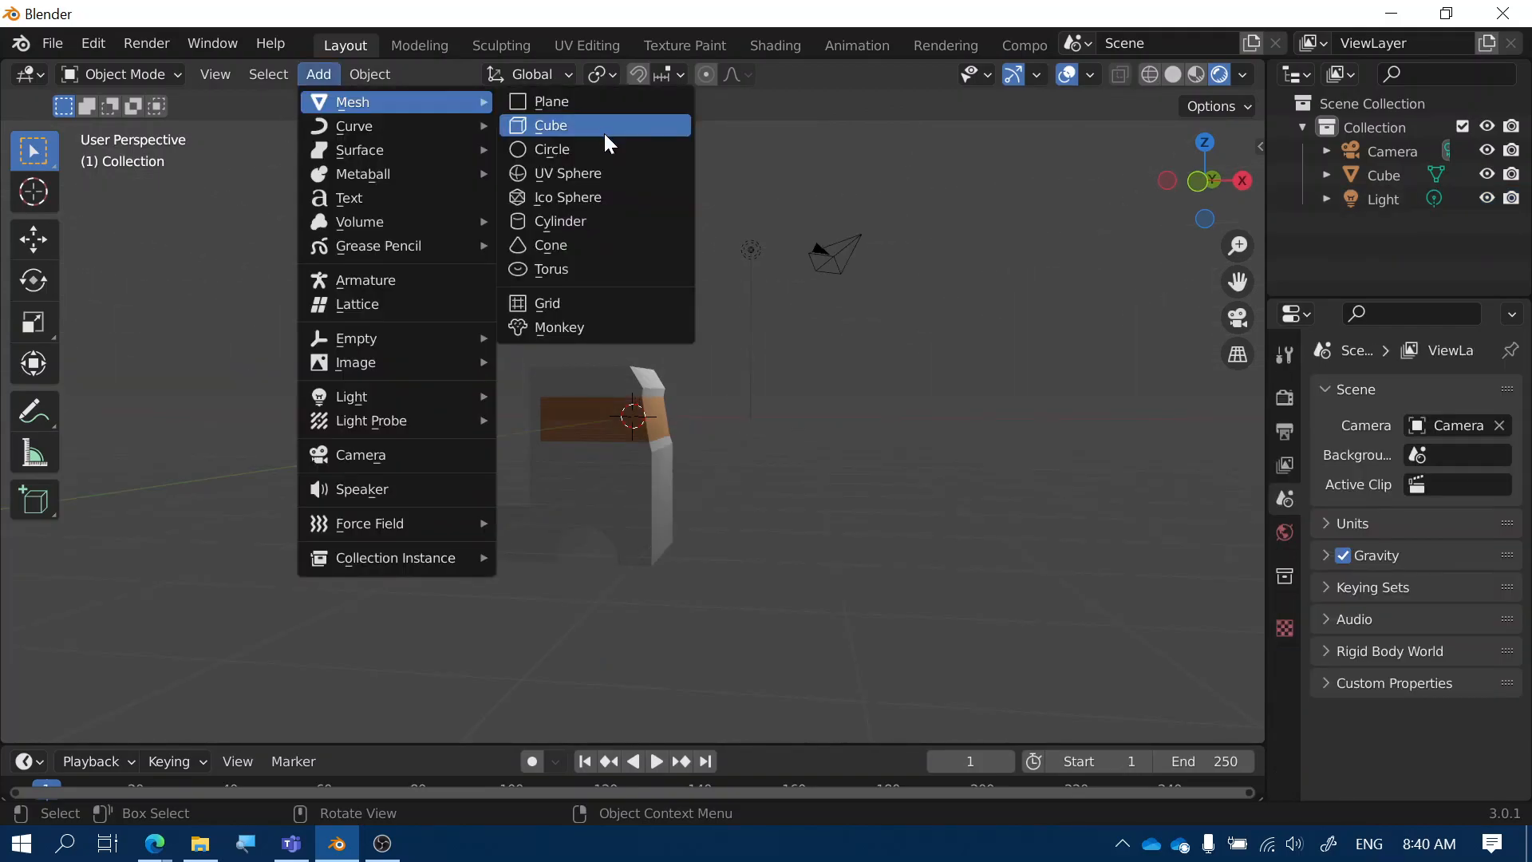
click(598, 176)
middle_drag(806, 423, 602, 437)
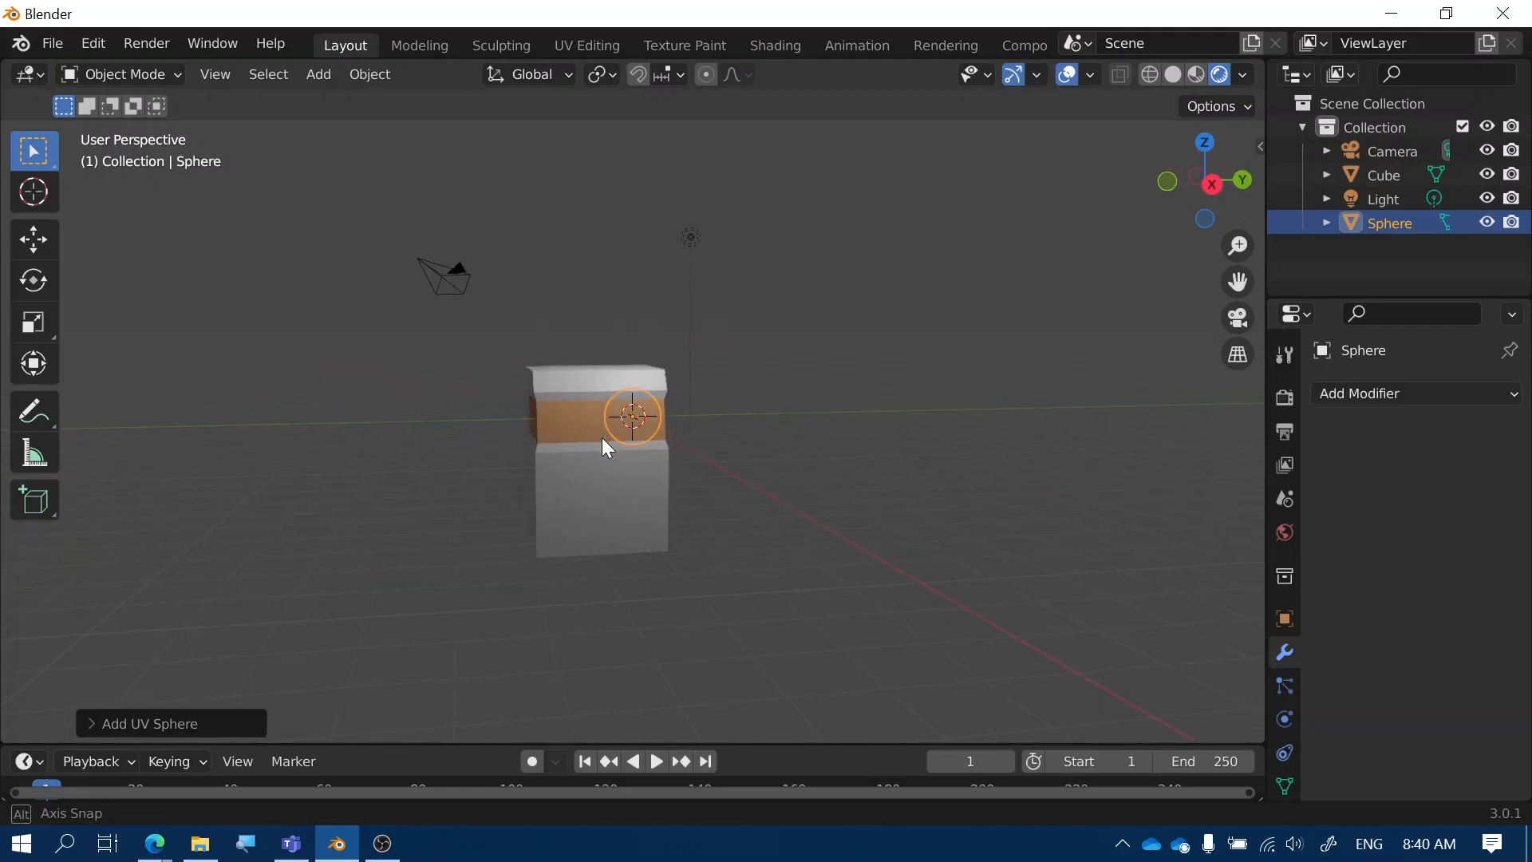
Shrink the sphere and place it on the lower front of the truck body using orthographic views
click(1213, 186)
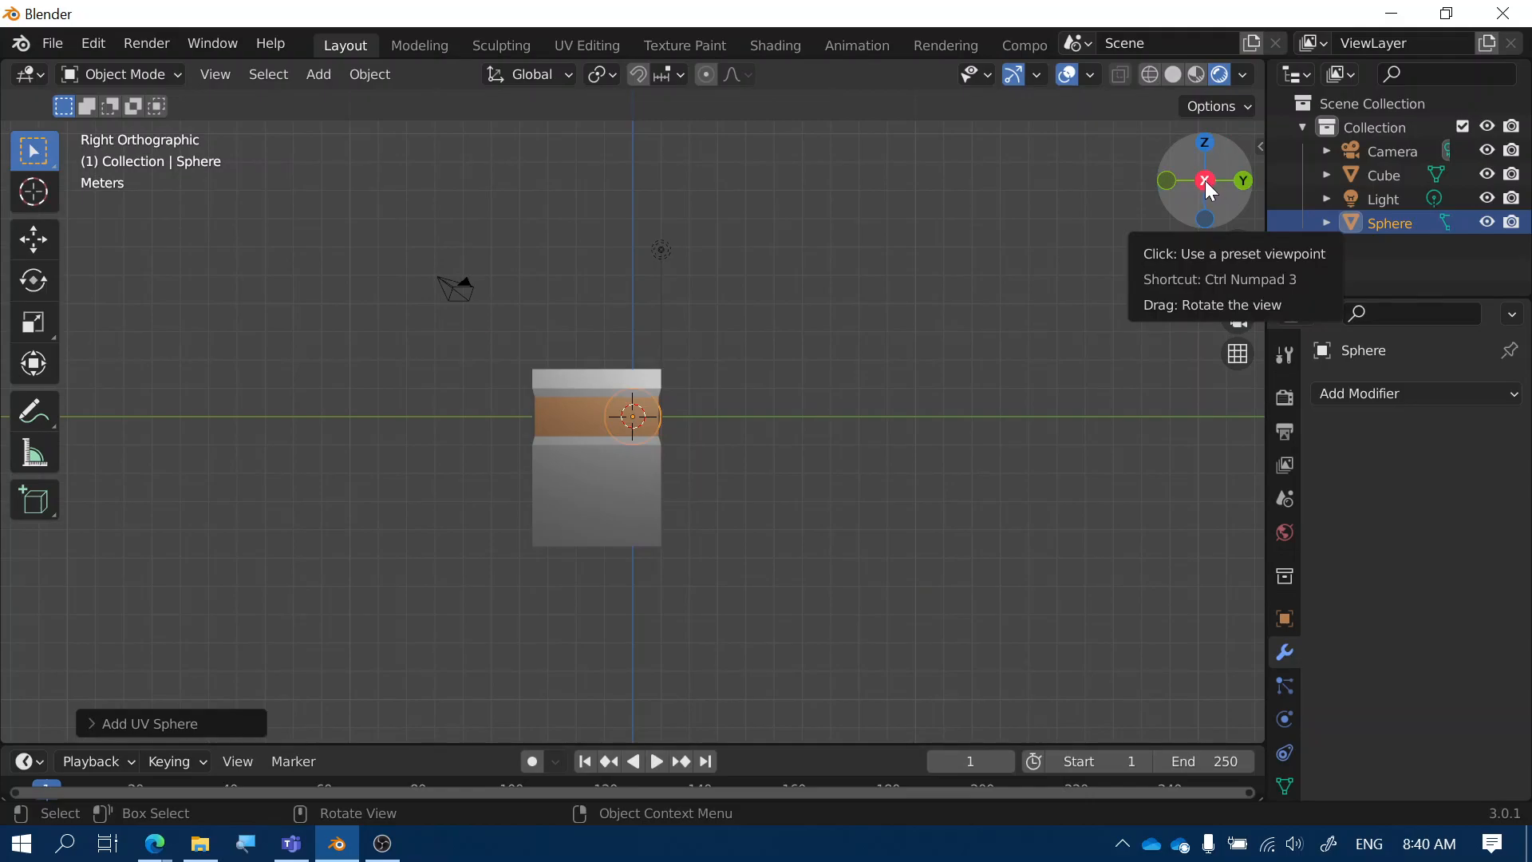
key(g)
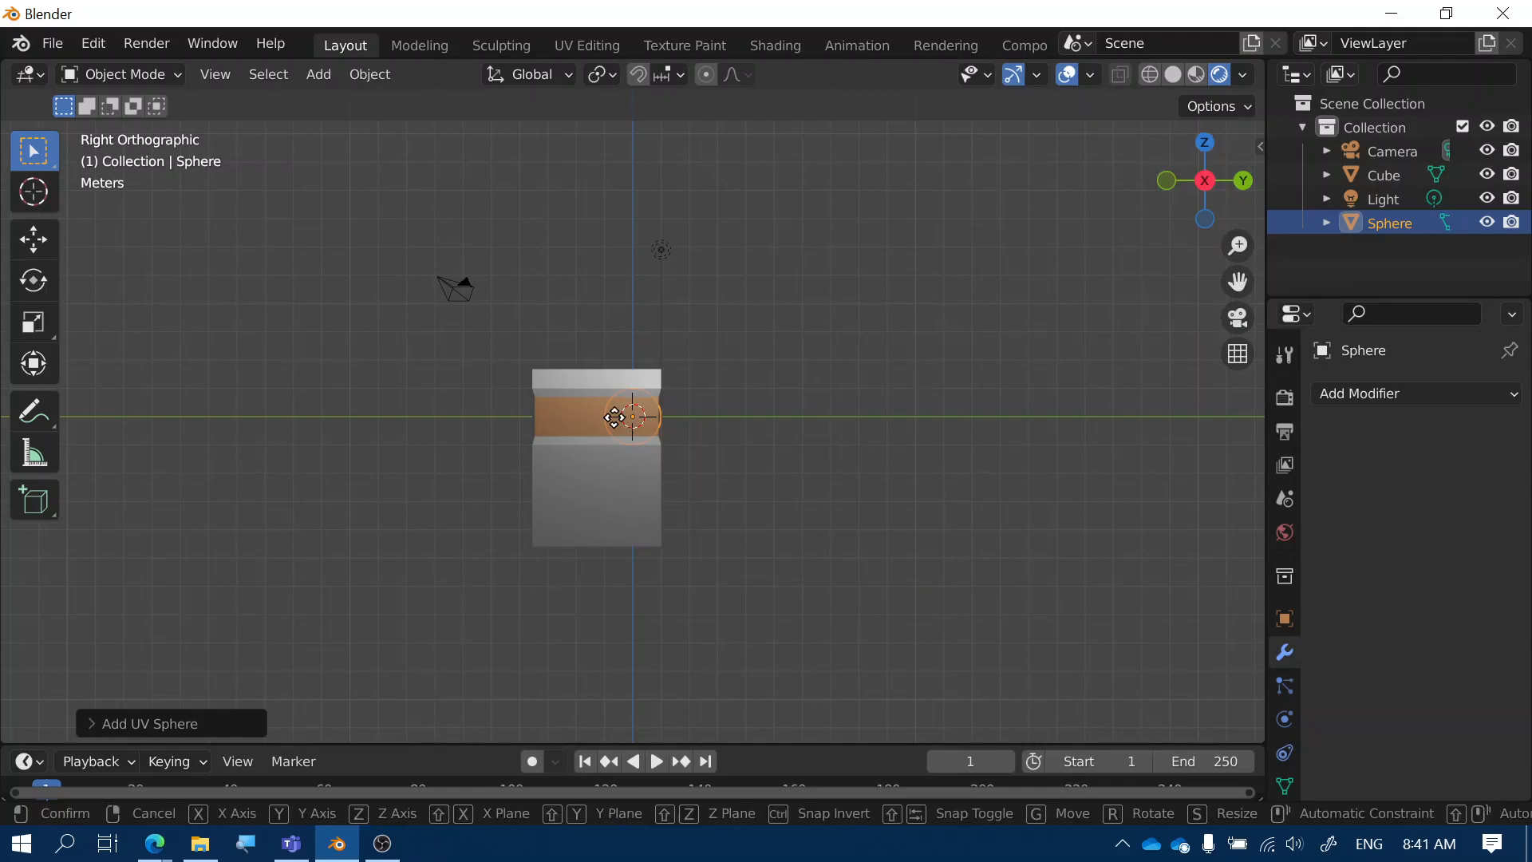
click(545, 498)
middle_drag(501, 538, 633, 530)
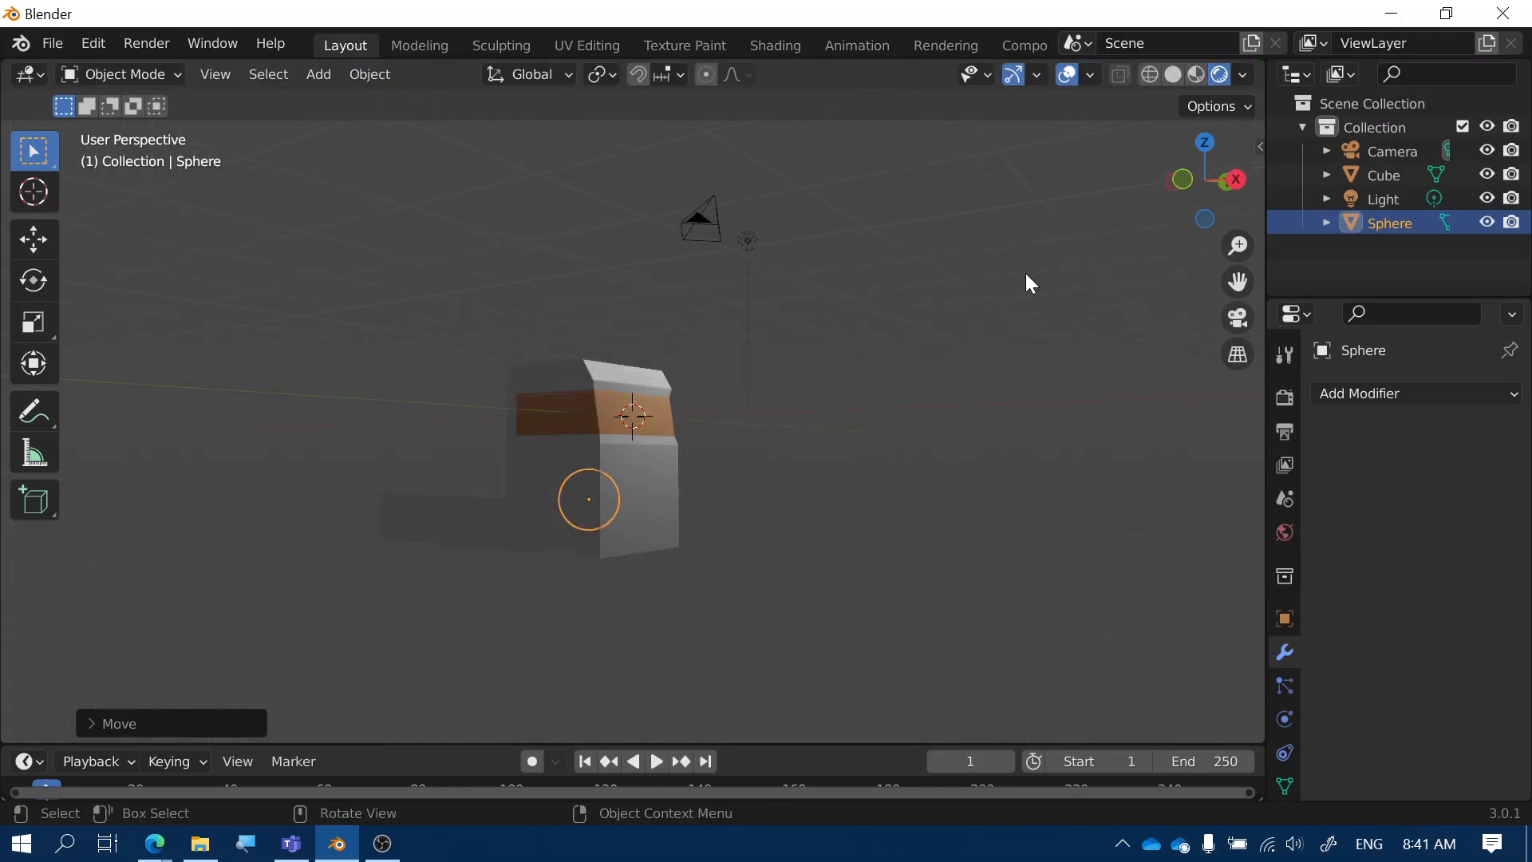
click(1224, 188)
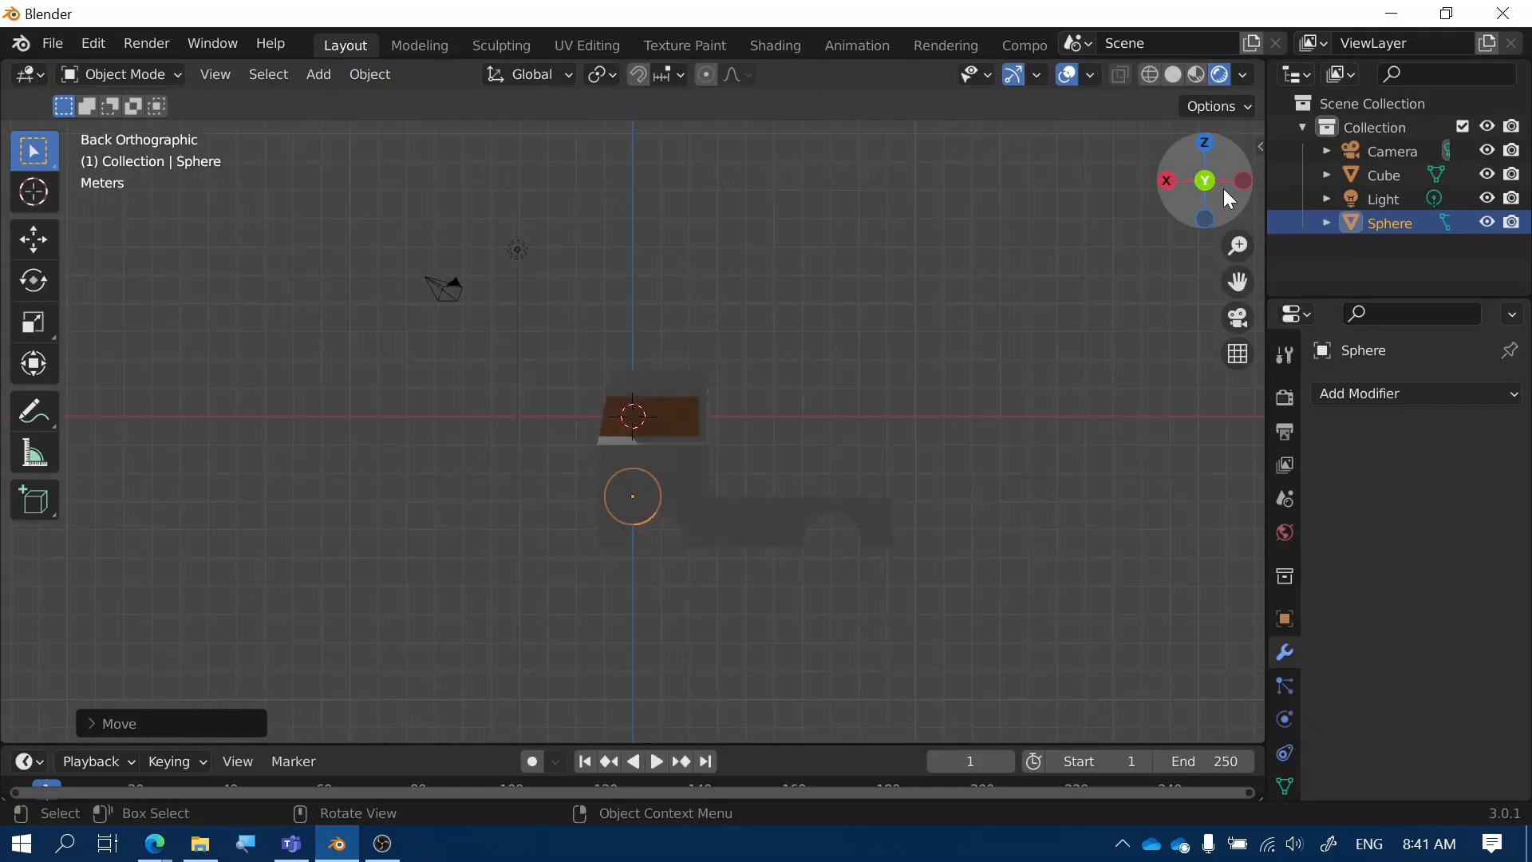
key(g)
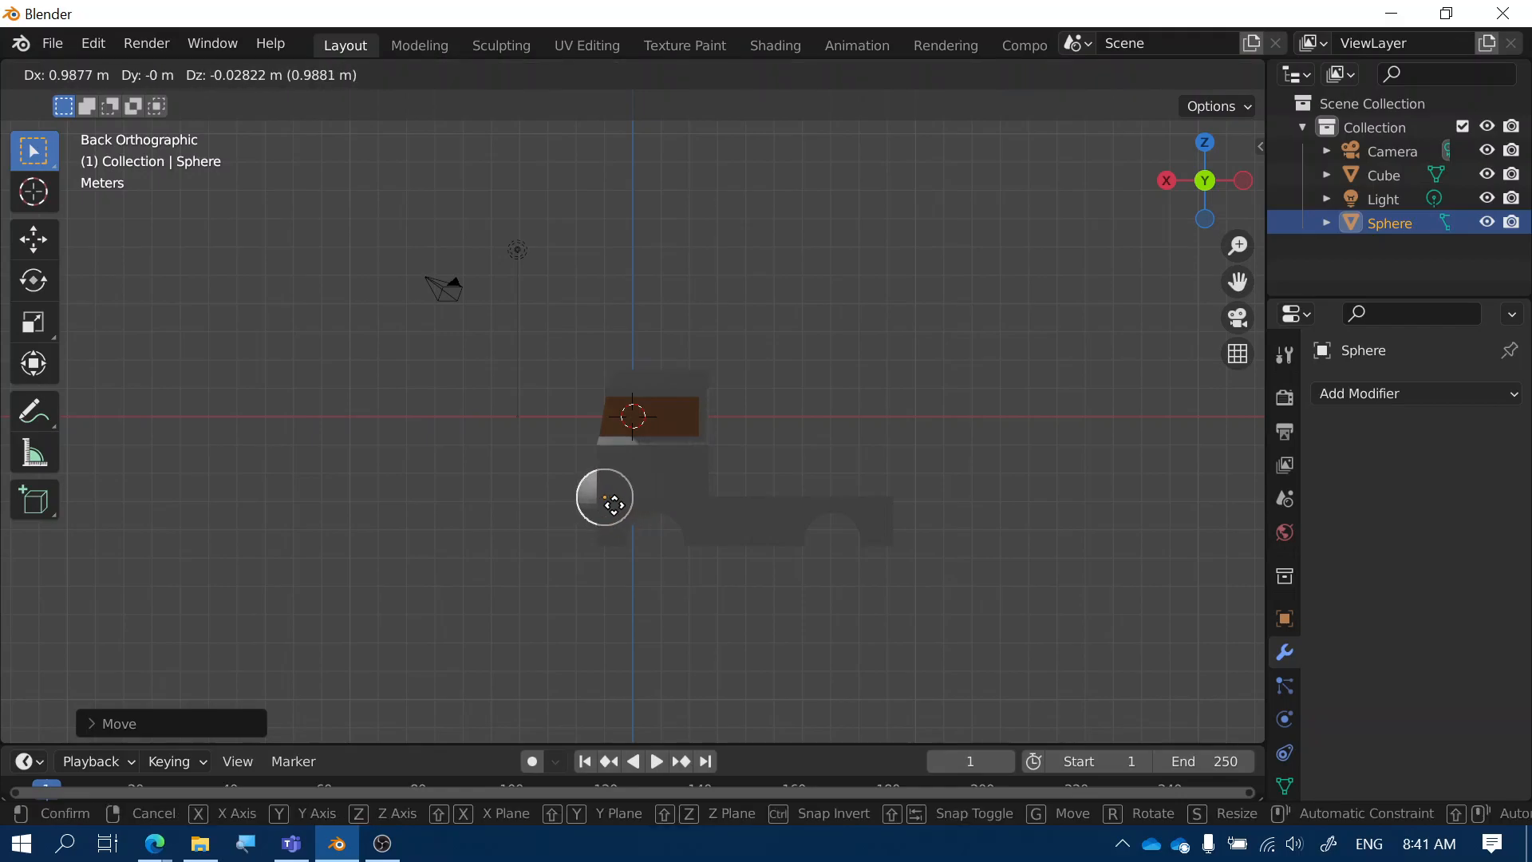
click(614, 504)
key(s)
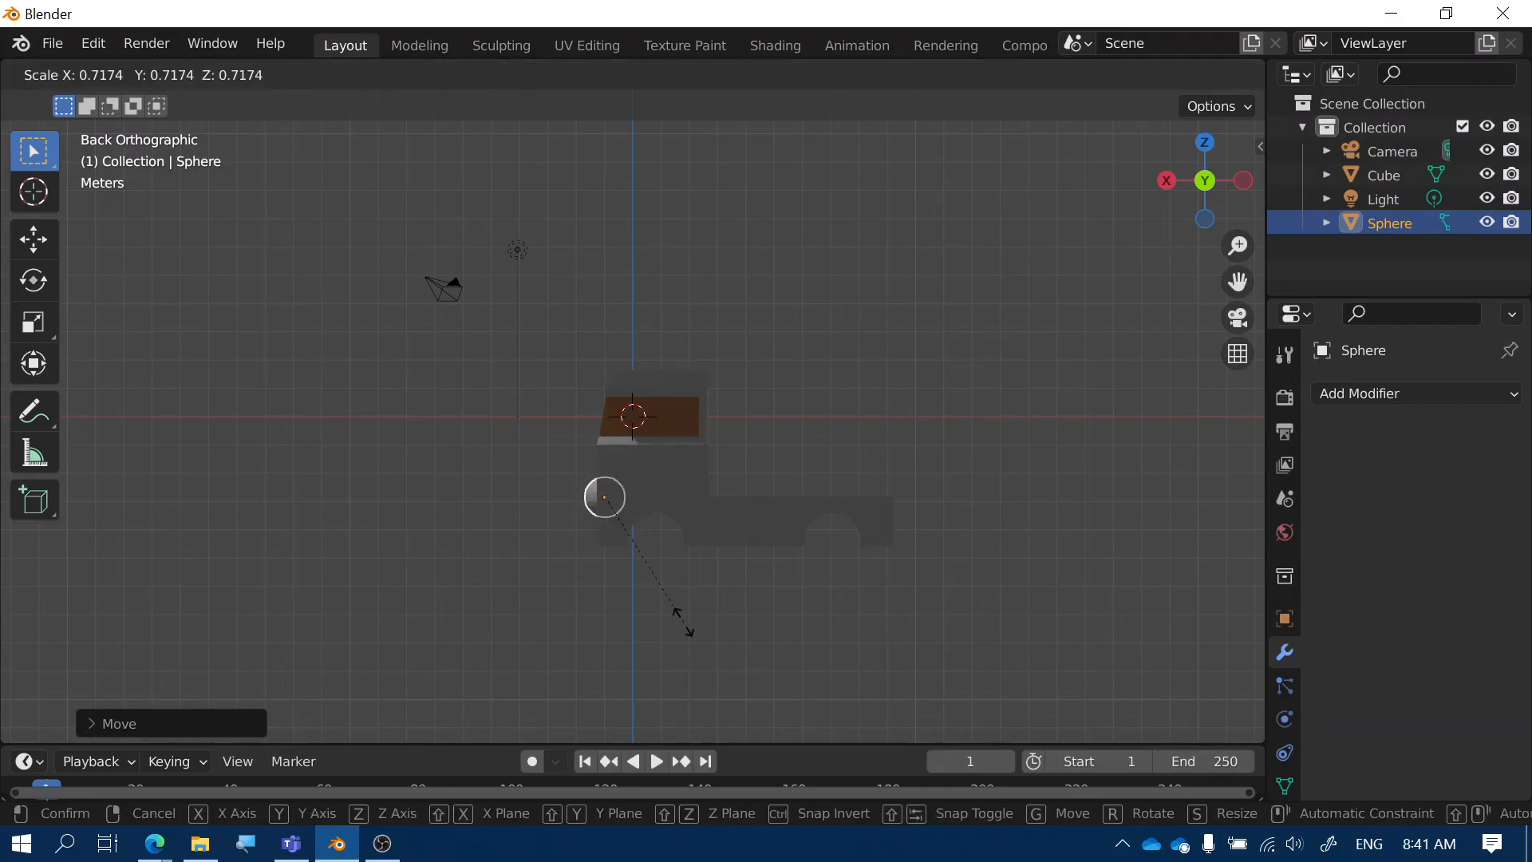
click(667, 608)
key(g)
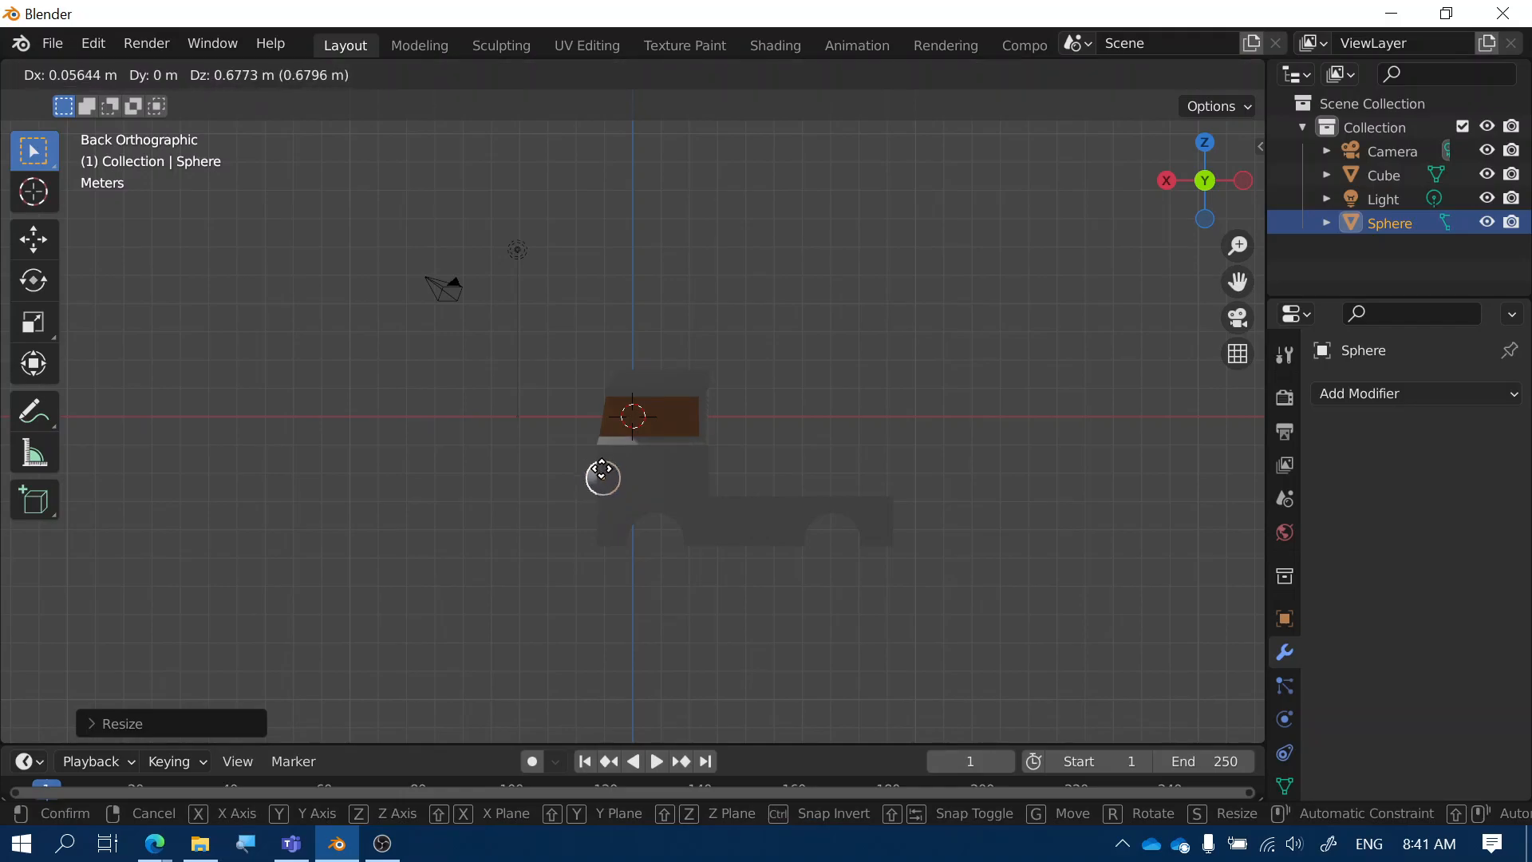
click(602, 475)
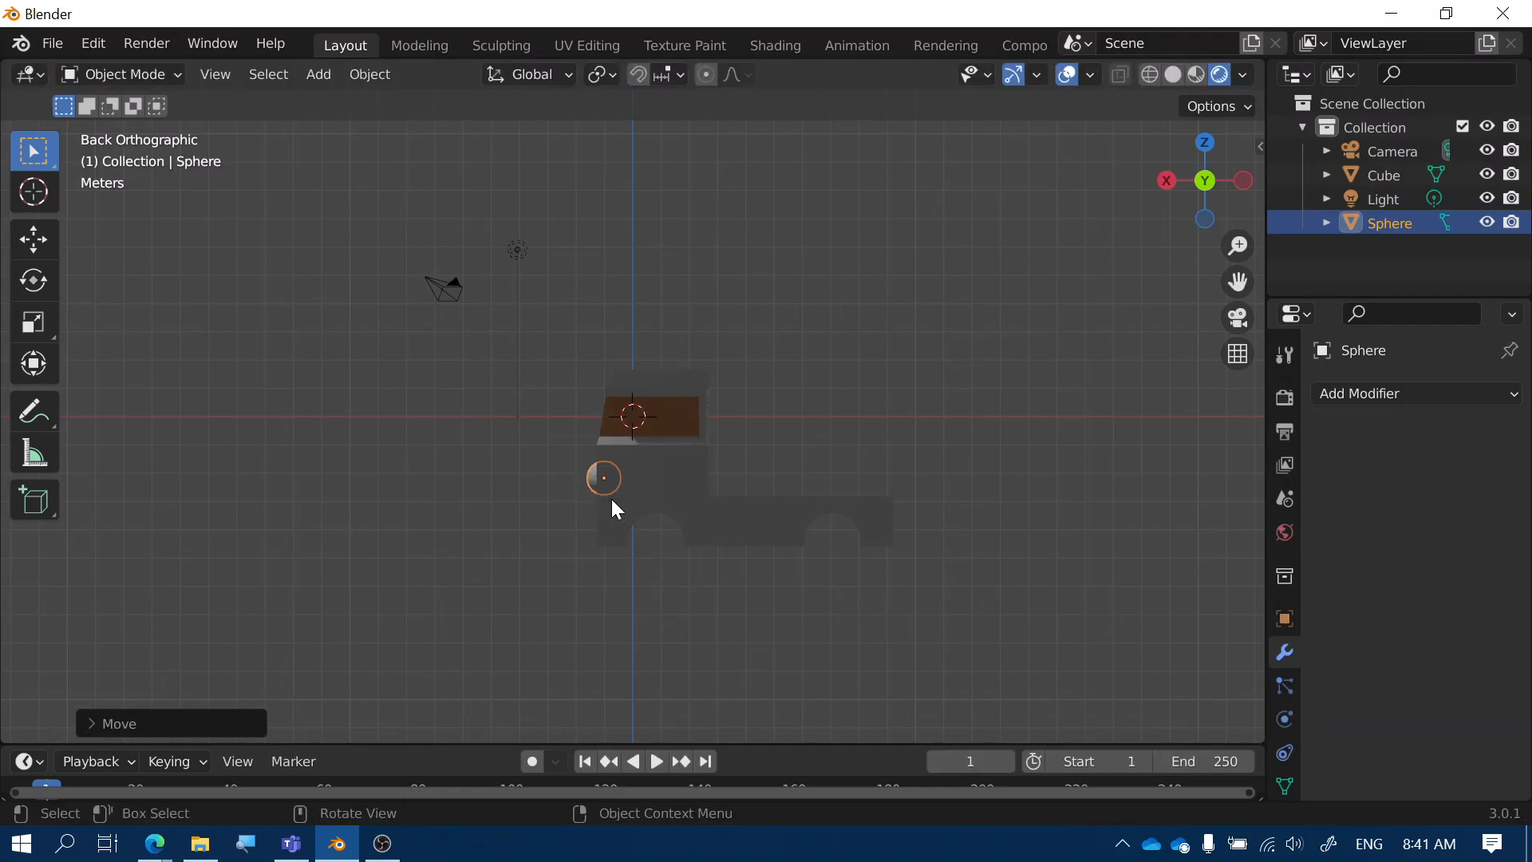
Check the sphere's placement from front and right views, ending in Right Orthographic
drag(1204, 185, 1197, 196)
click(1203, 185)
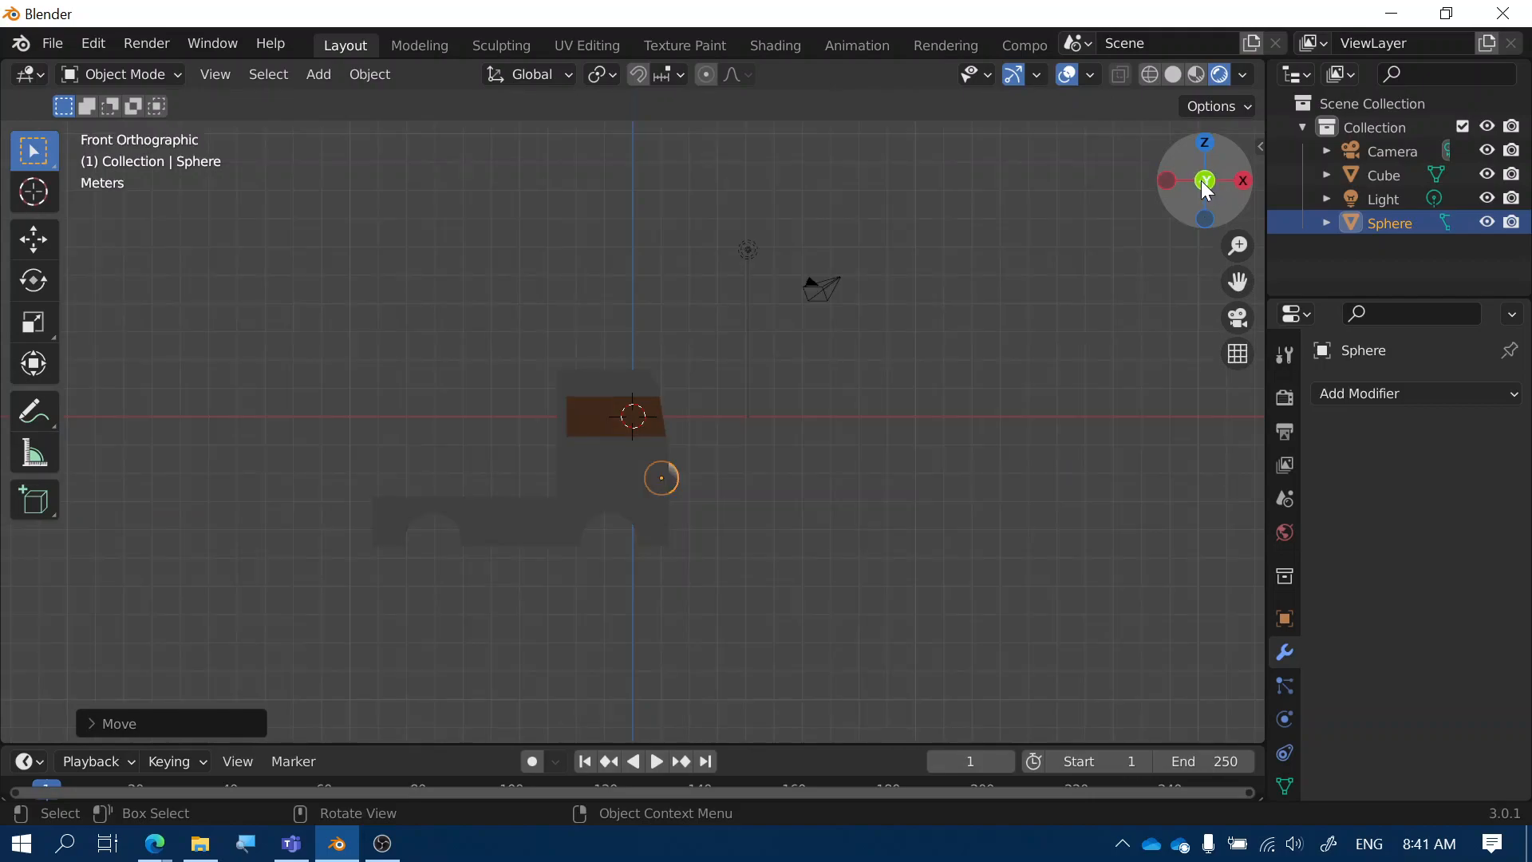
click(1240, 182)
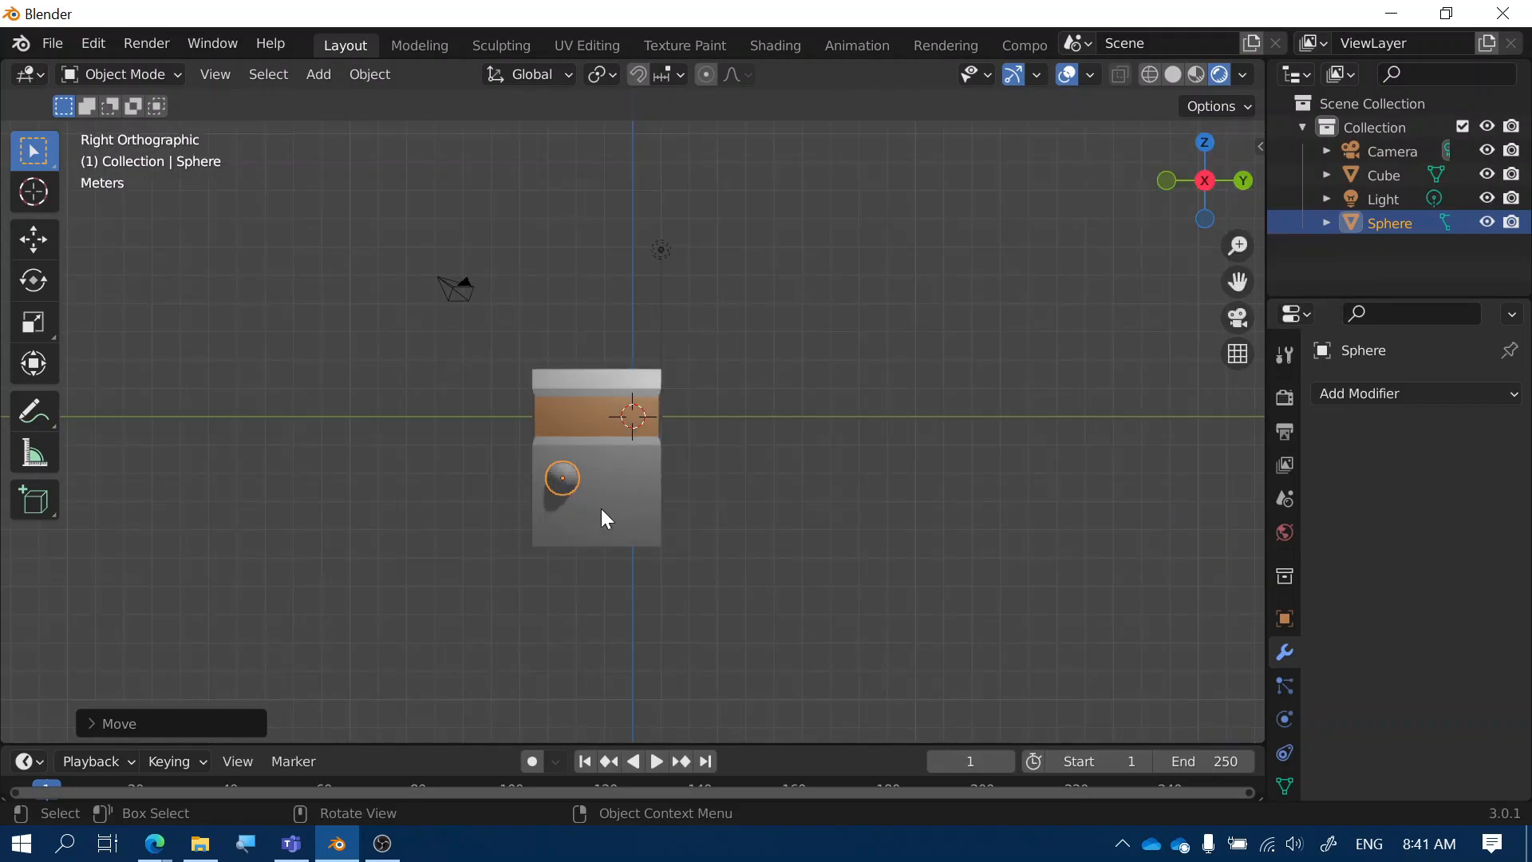
middle_drag(604, 513, 583, 550)
click(1209, 182)
Create a new material on the sphere named 'Headlight'
scroll(1288, 686, down, 3)
click(1284, 729)
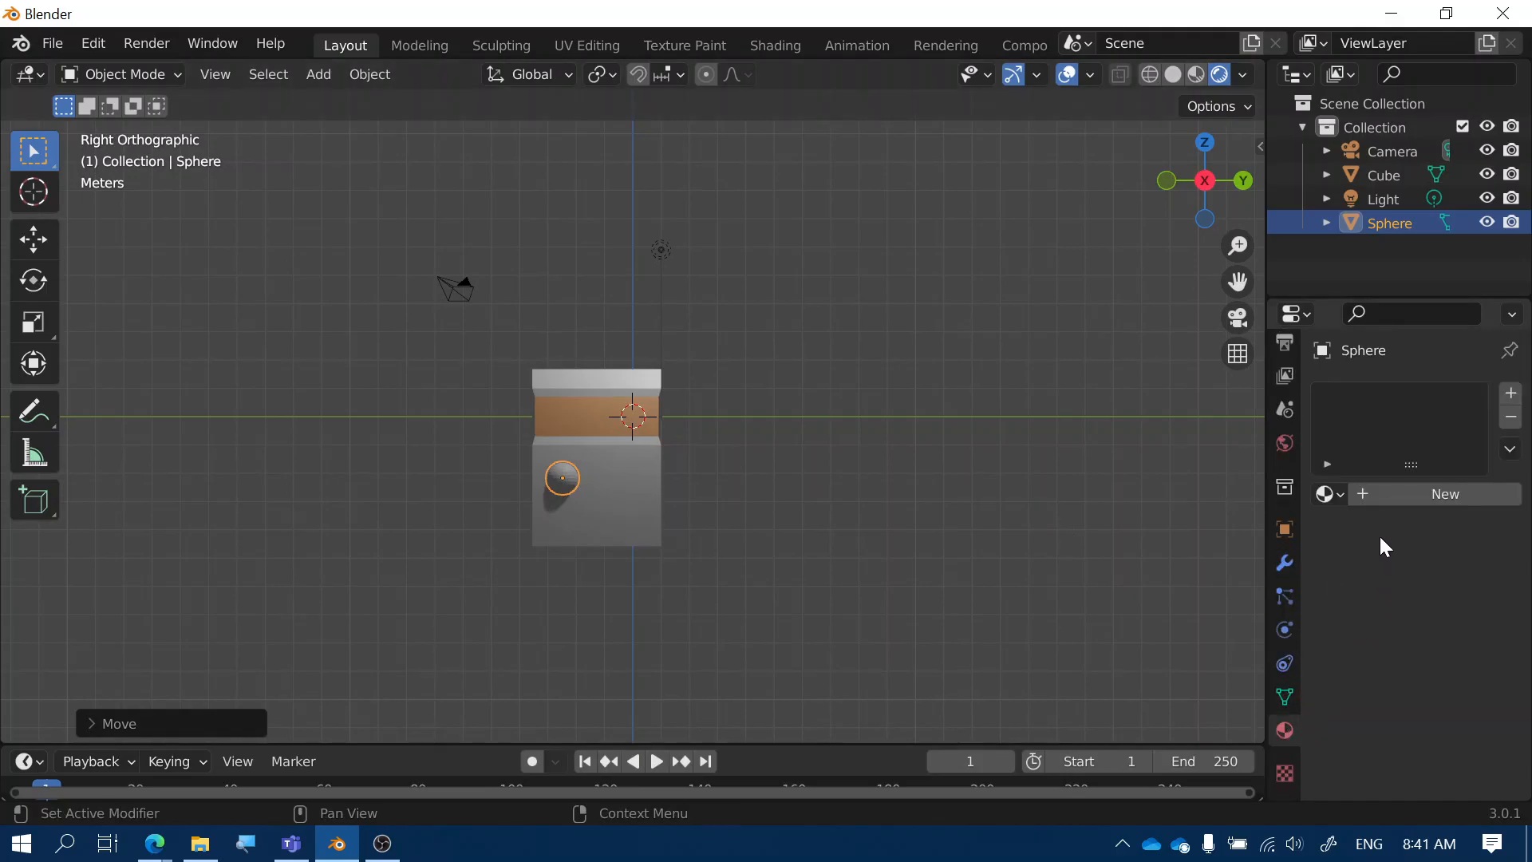
click(1416, 496)
double_click(1364, 399)
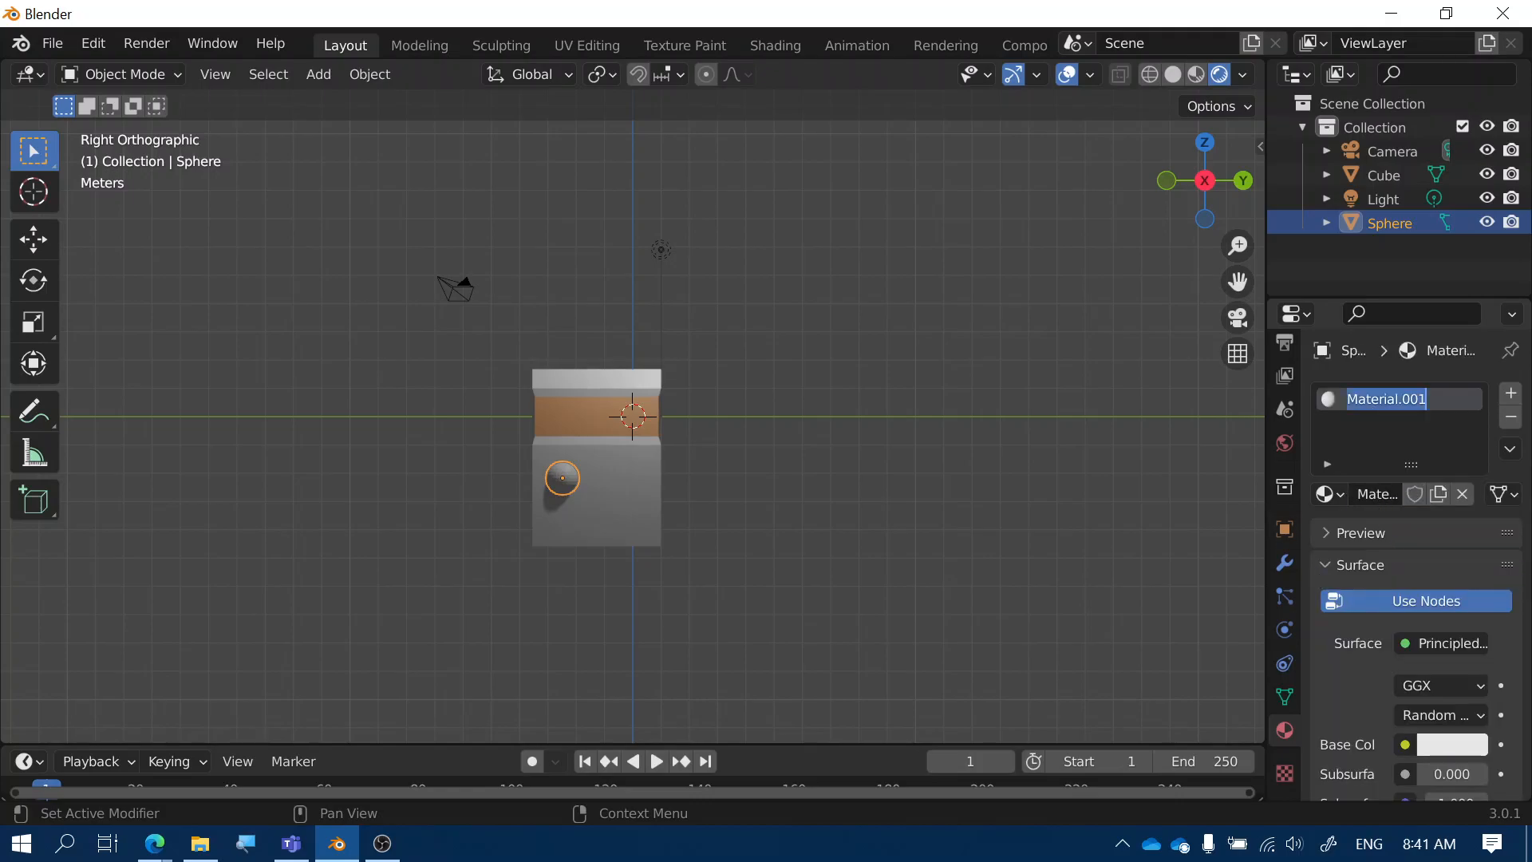
text(Headl)
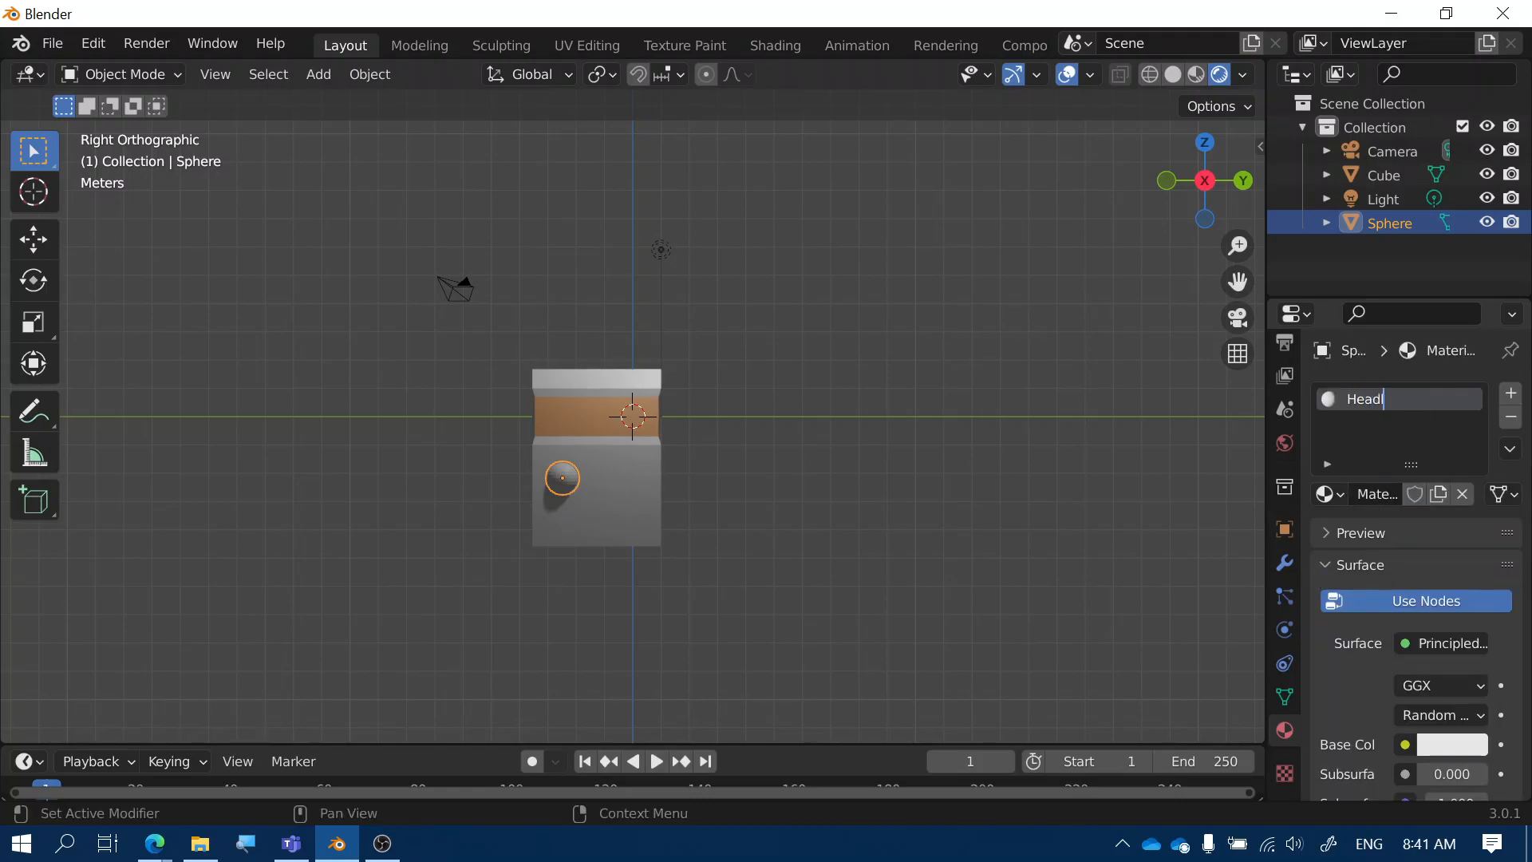
text(ight)
key(Return)
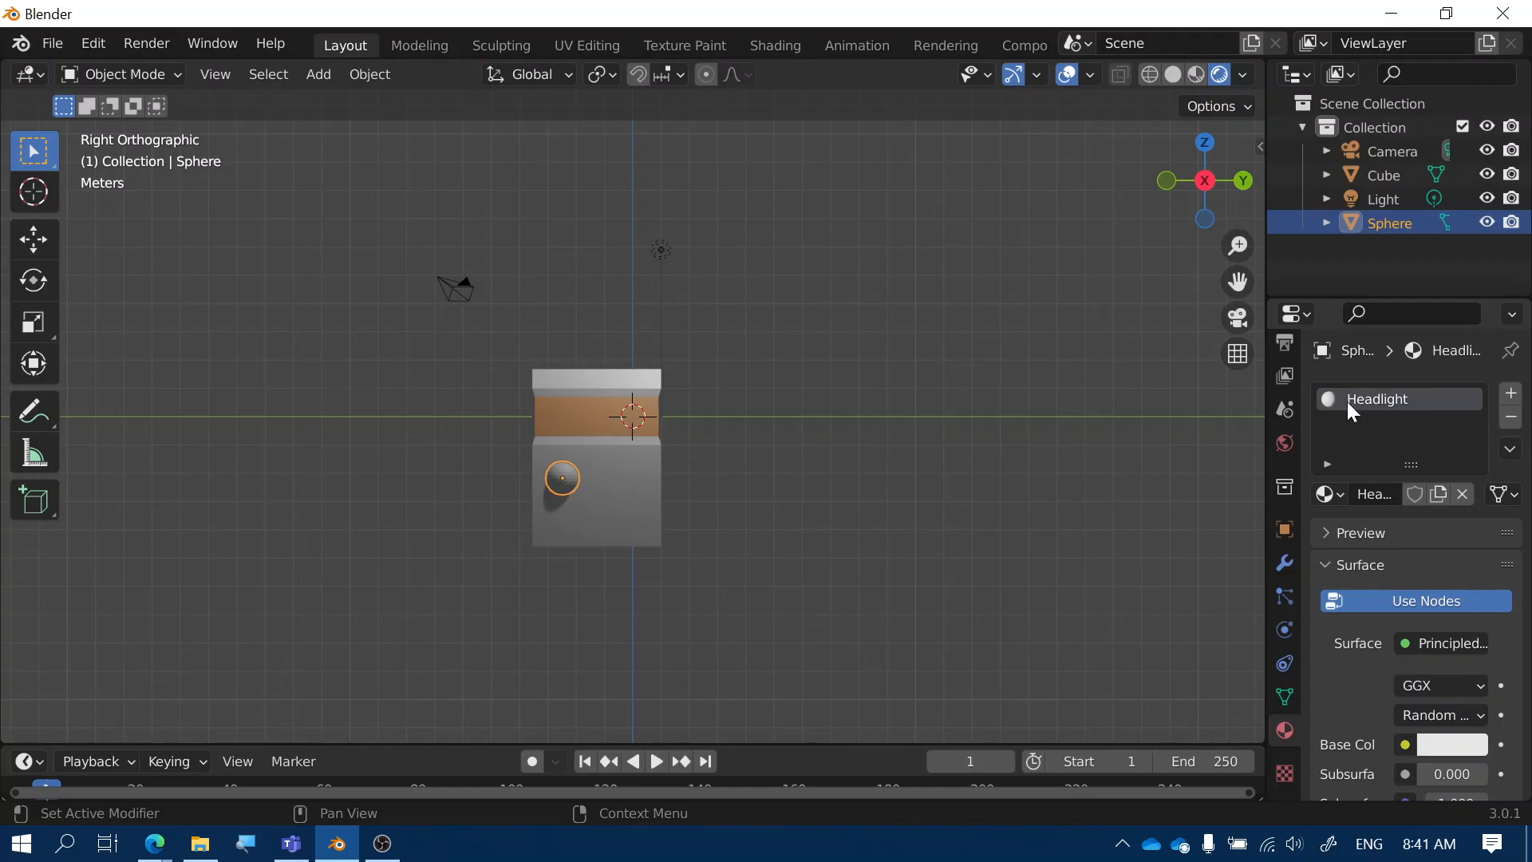
Set the Headlight material's Base Color to yellow
scroll(1386, 605, down, 5)
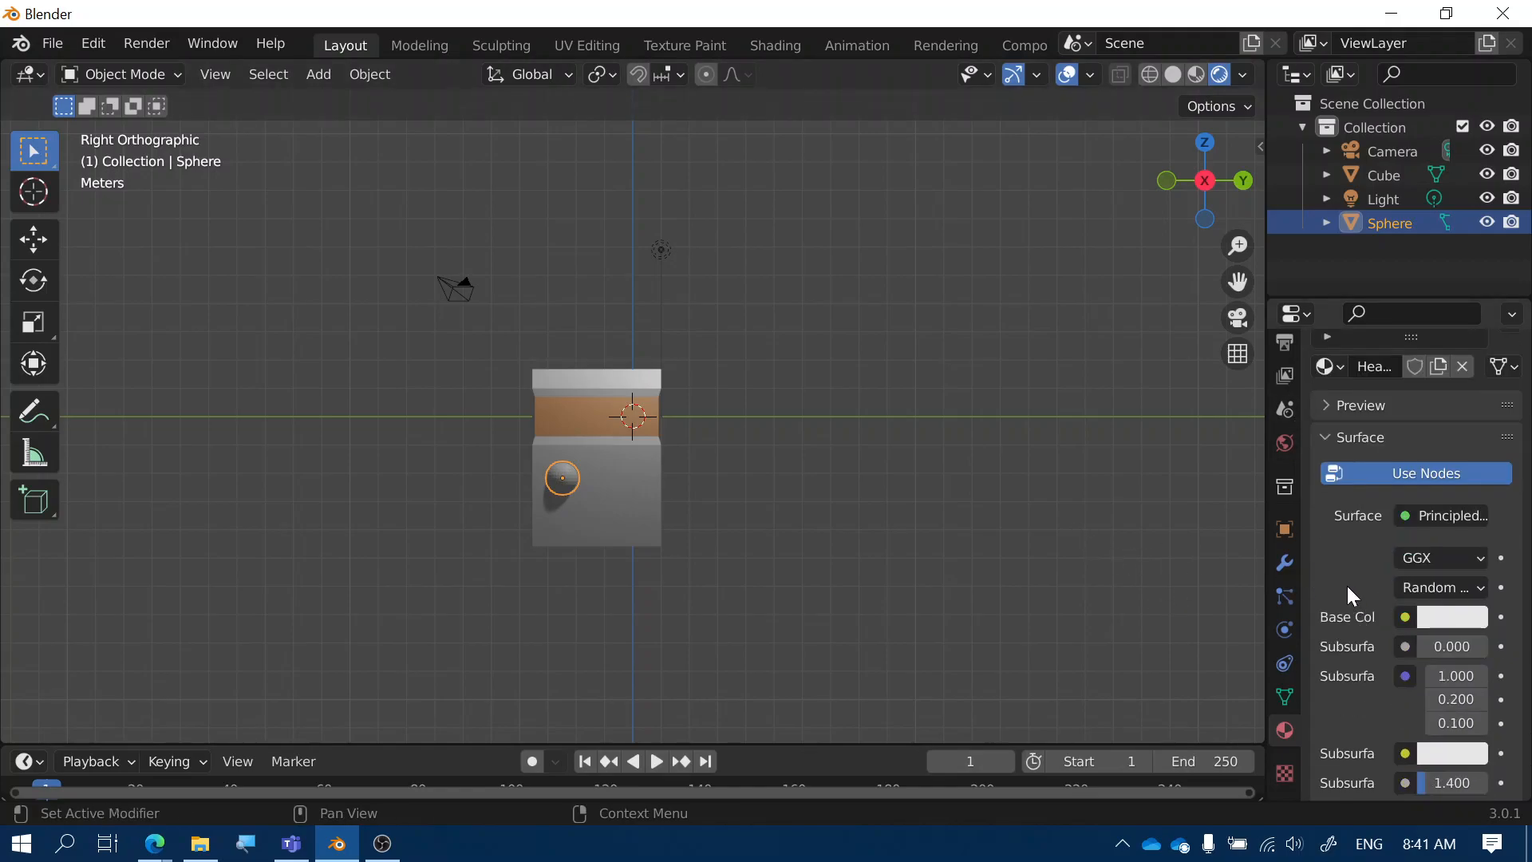
scroll(1342, 576, up, 5)
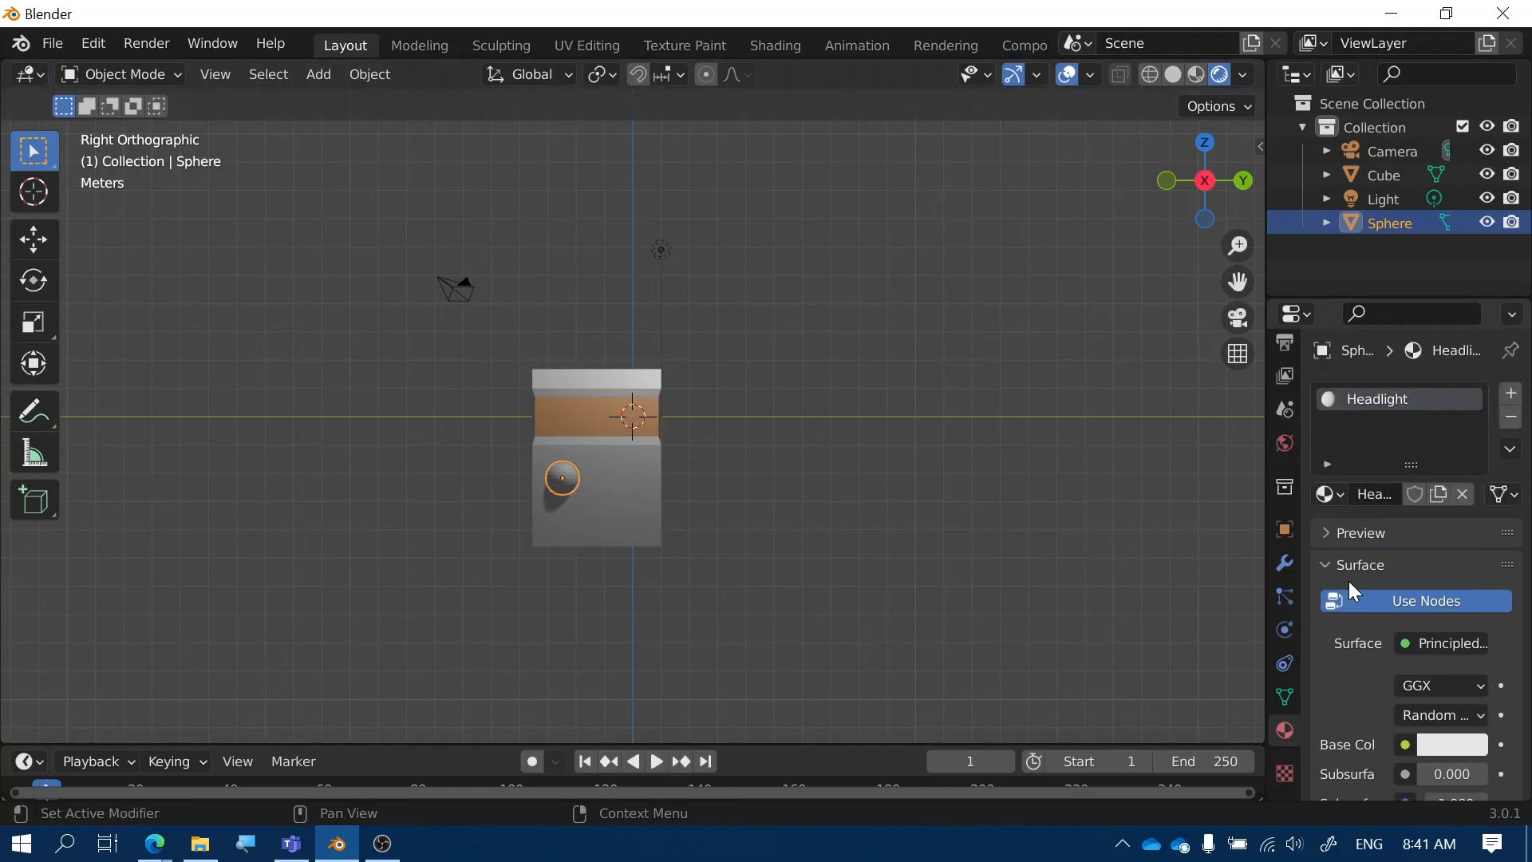
scroll(1081, 479, up, 3)
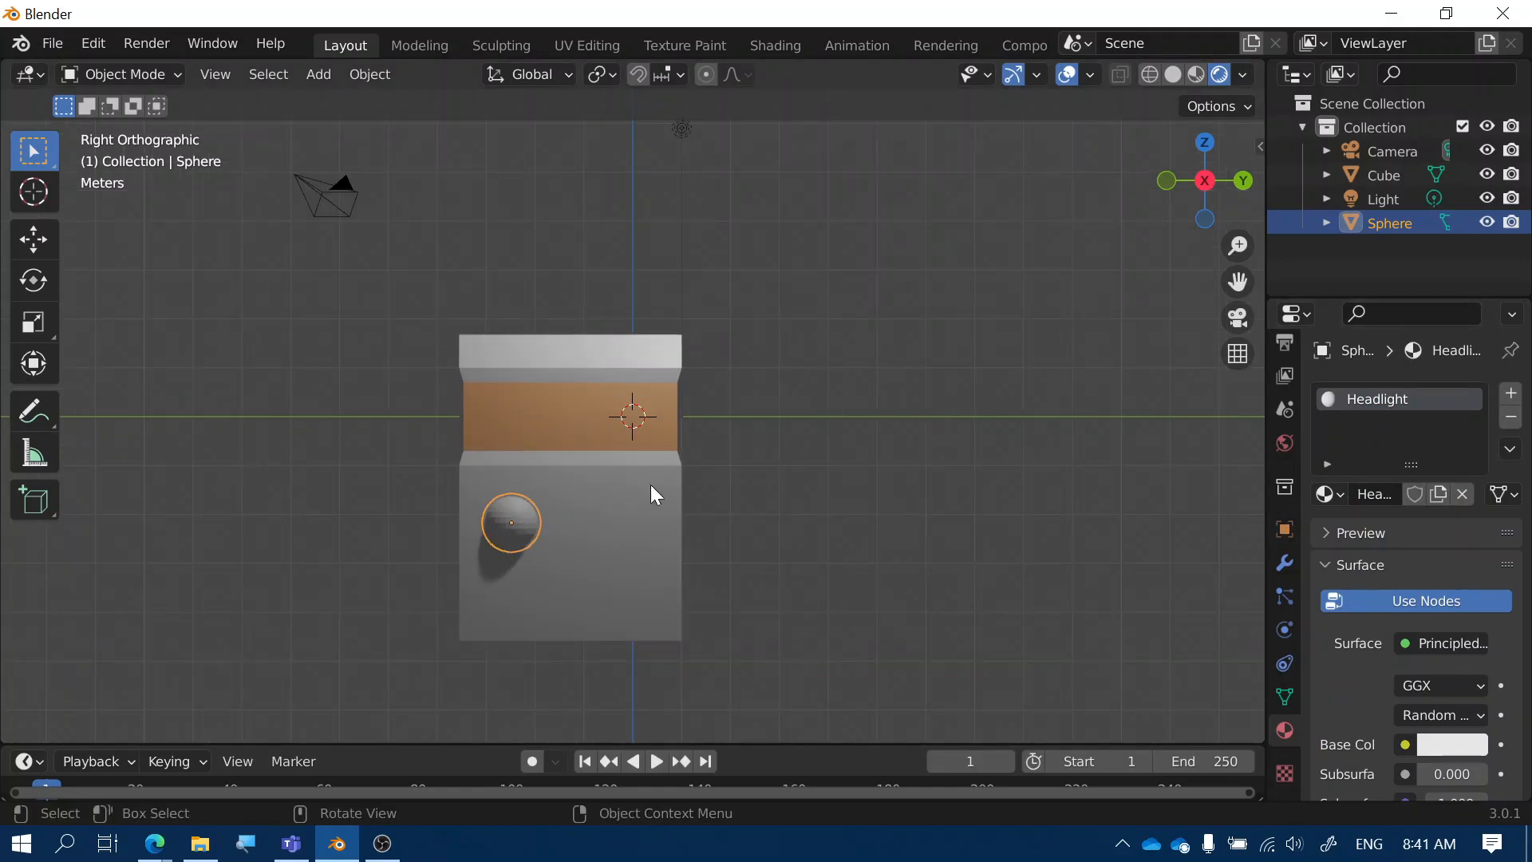
click(1450, 744)
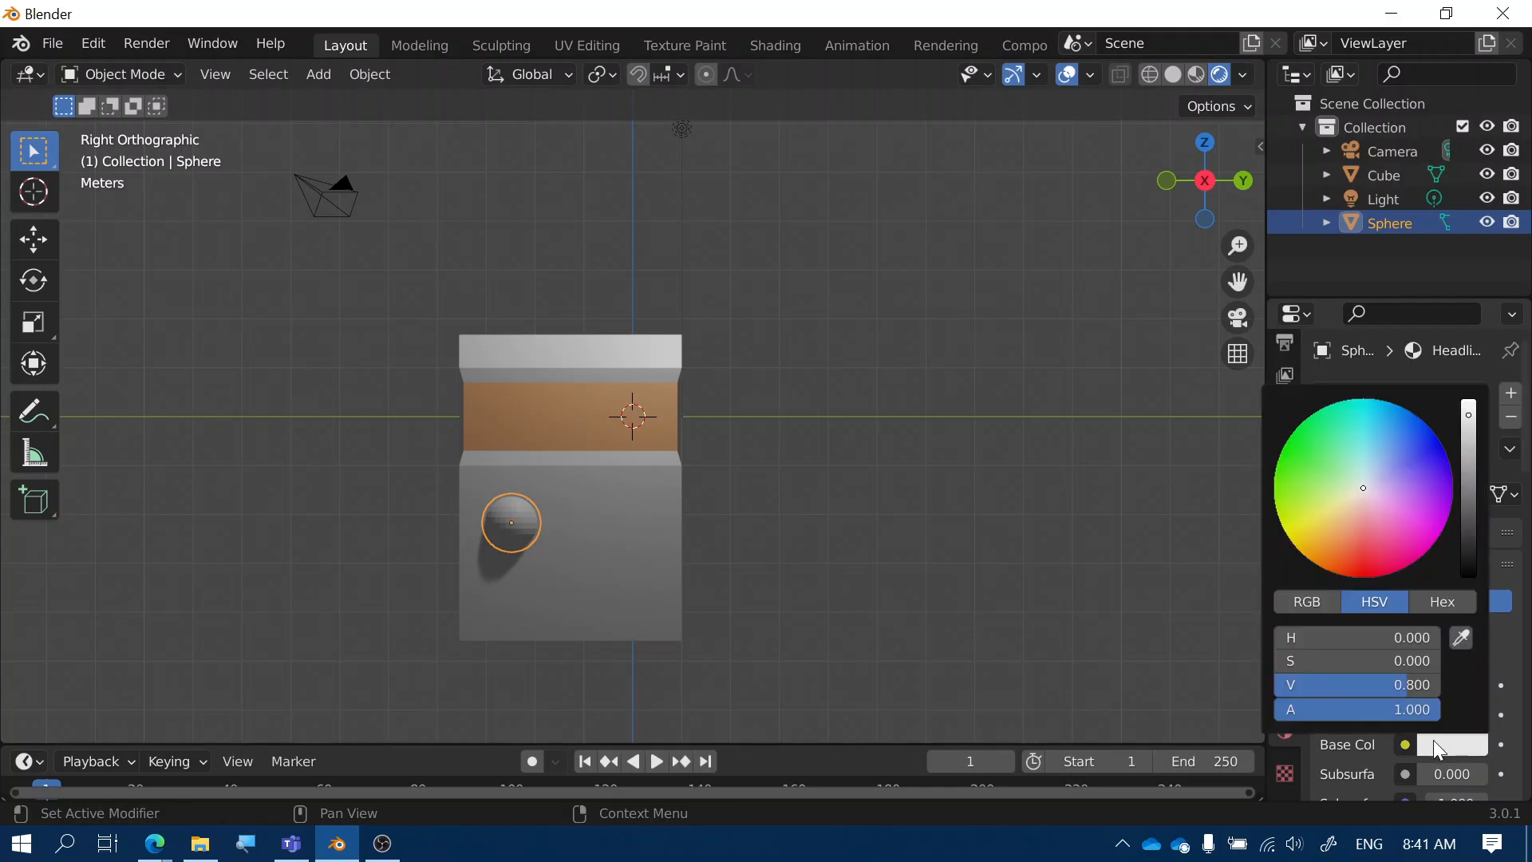
click(1341, 494)
drag(1341, 495, 1326, 508)
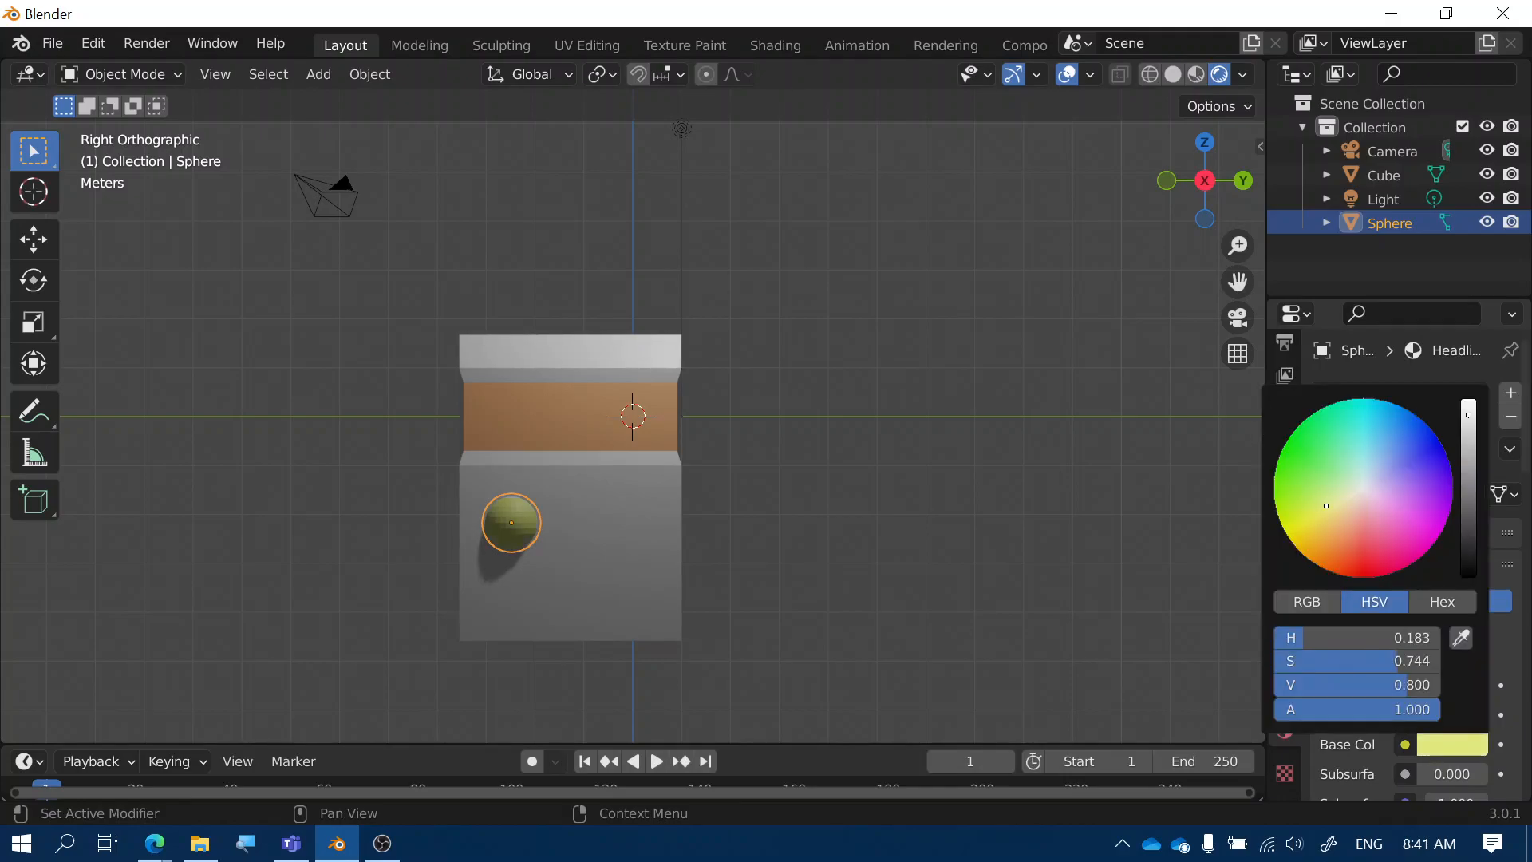
click(1072, 500)
Duplicate the yellow headlight sphere and slide the copy about 2.37 m along Y beside the first
click(535, 536)
click(520, 520)
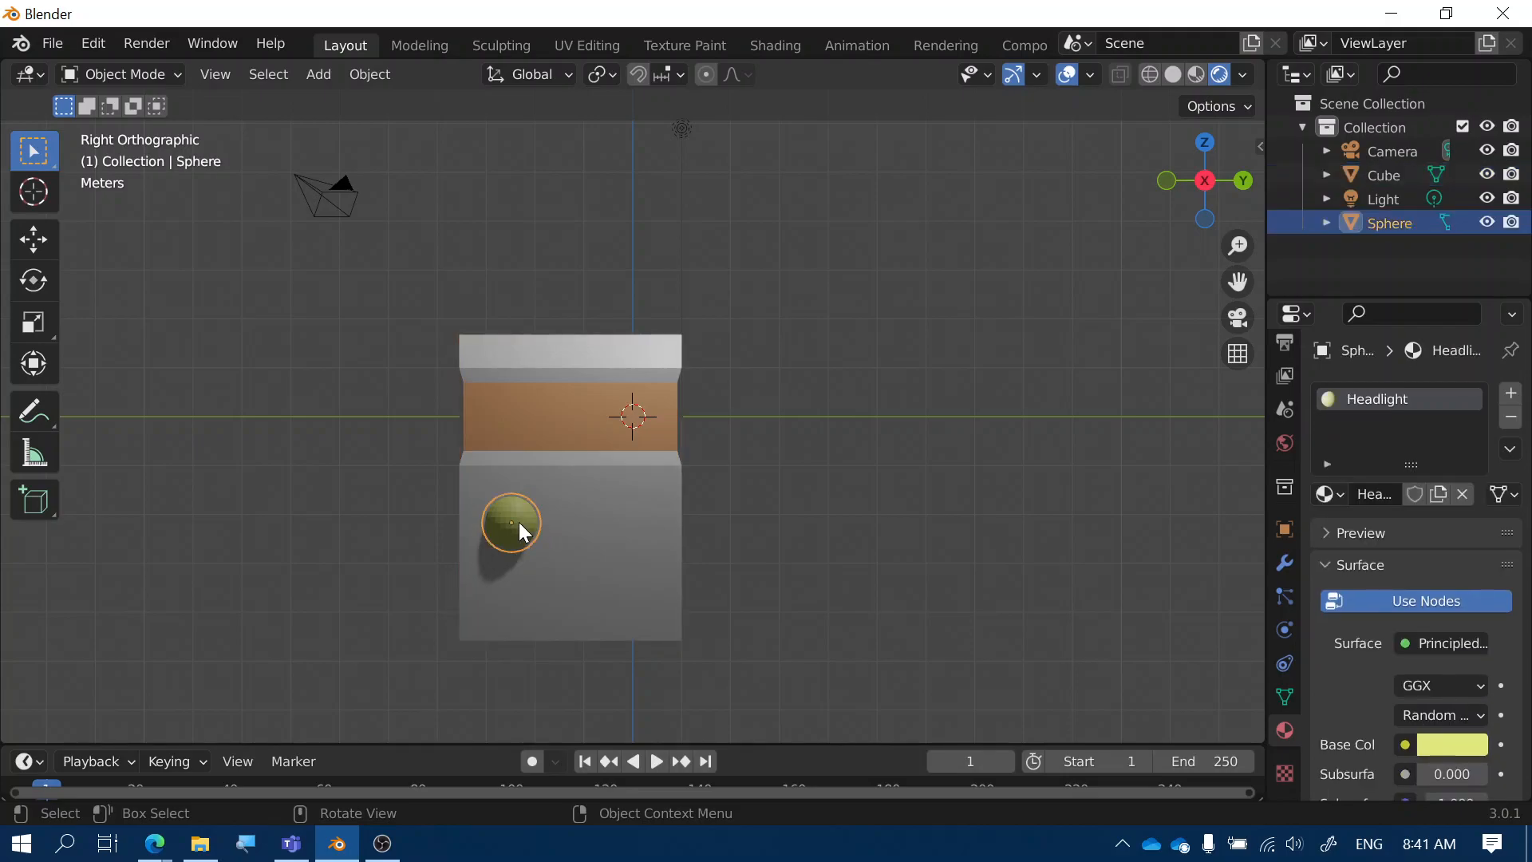
key(shift+d)
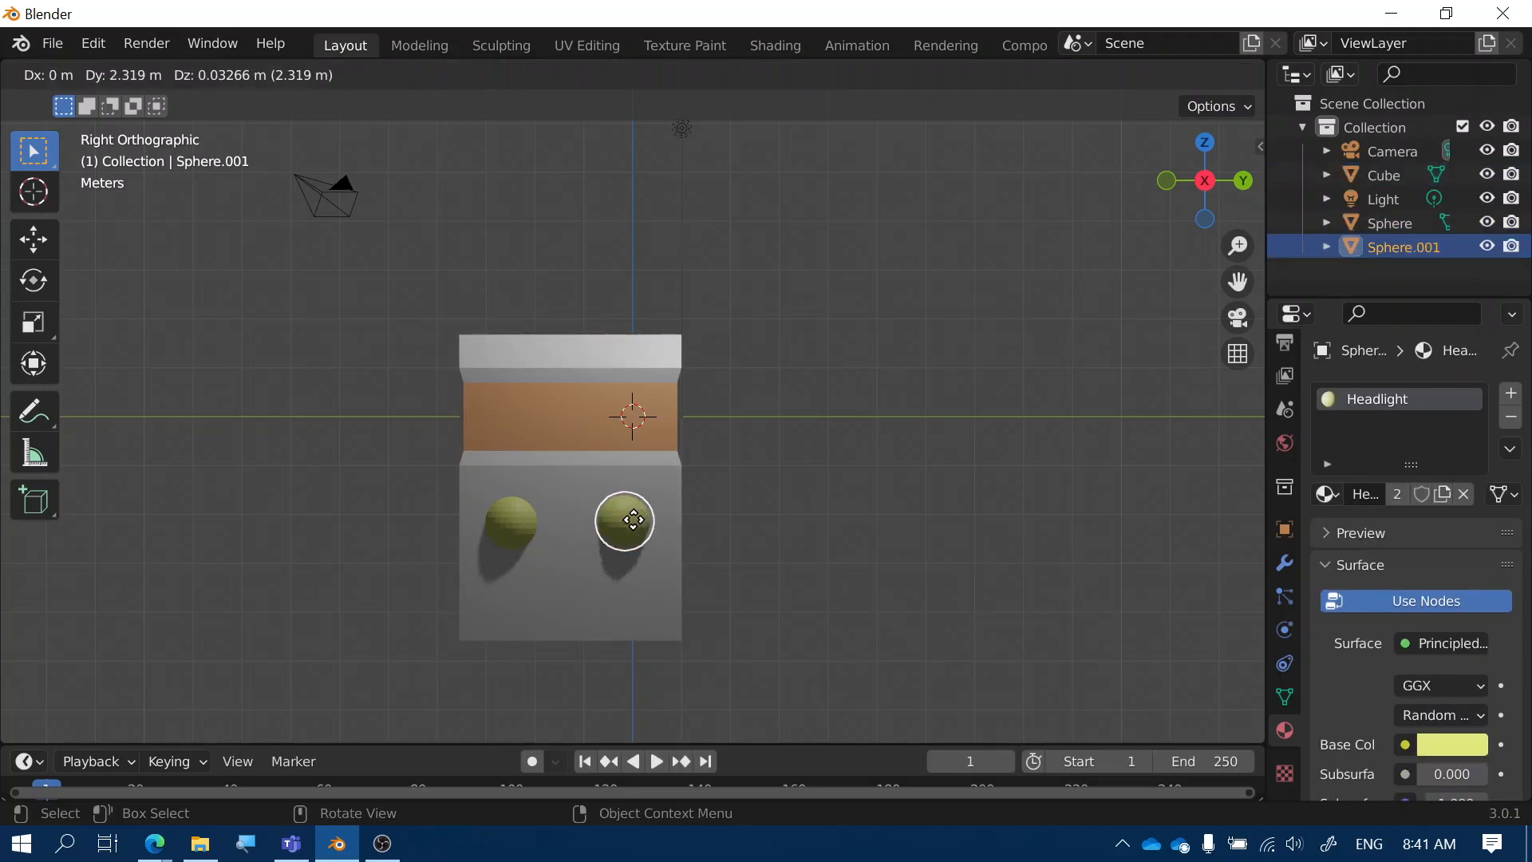
key(y)
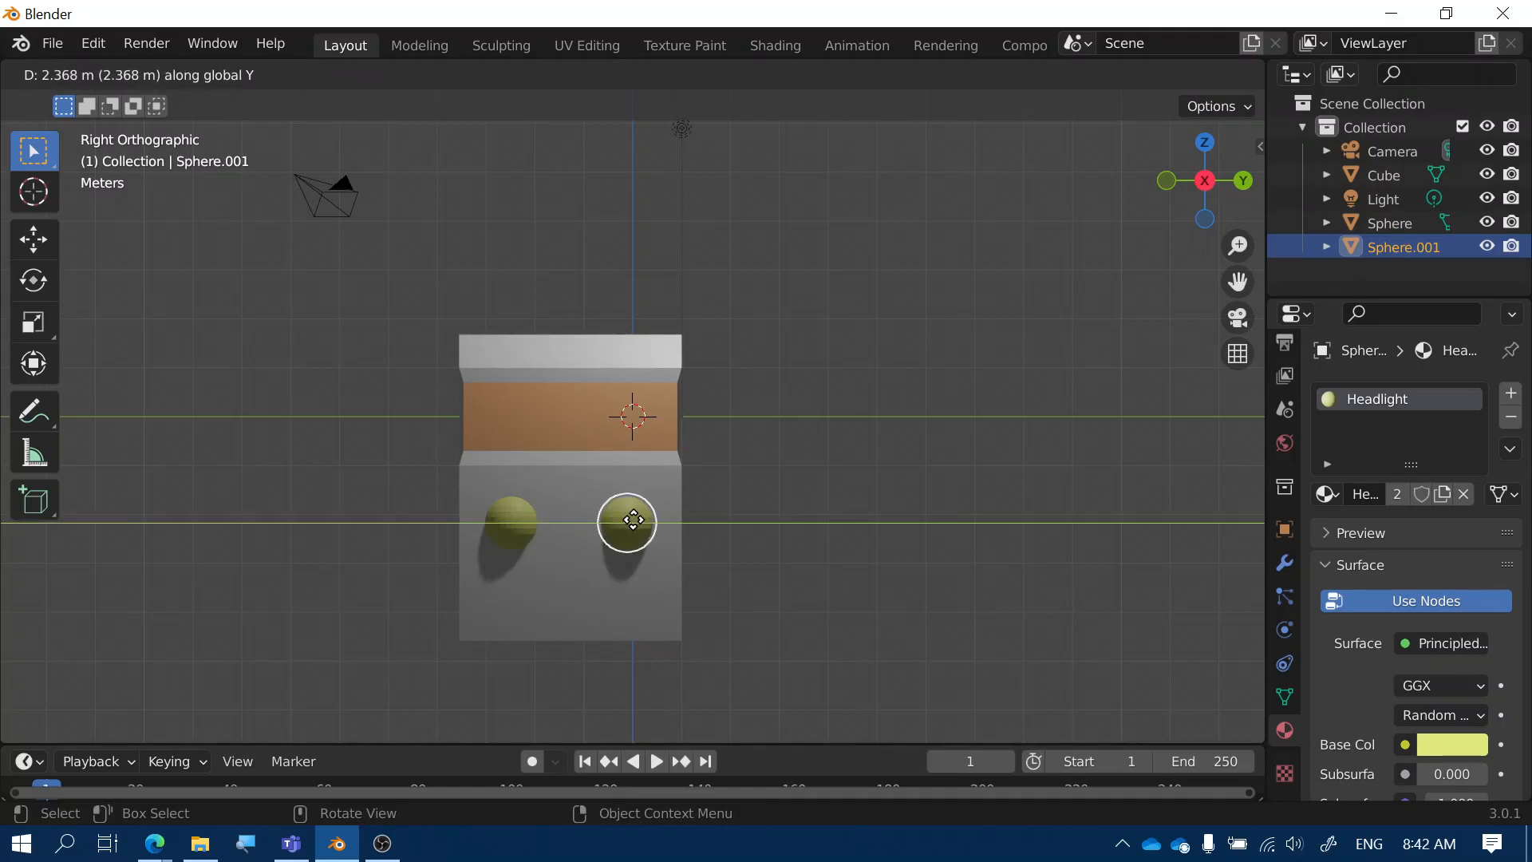
click(639, 517)
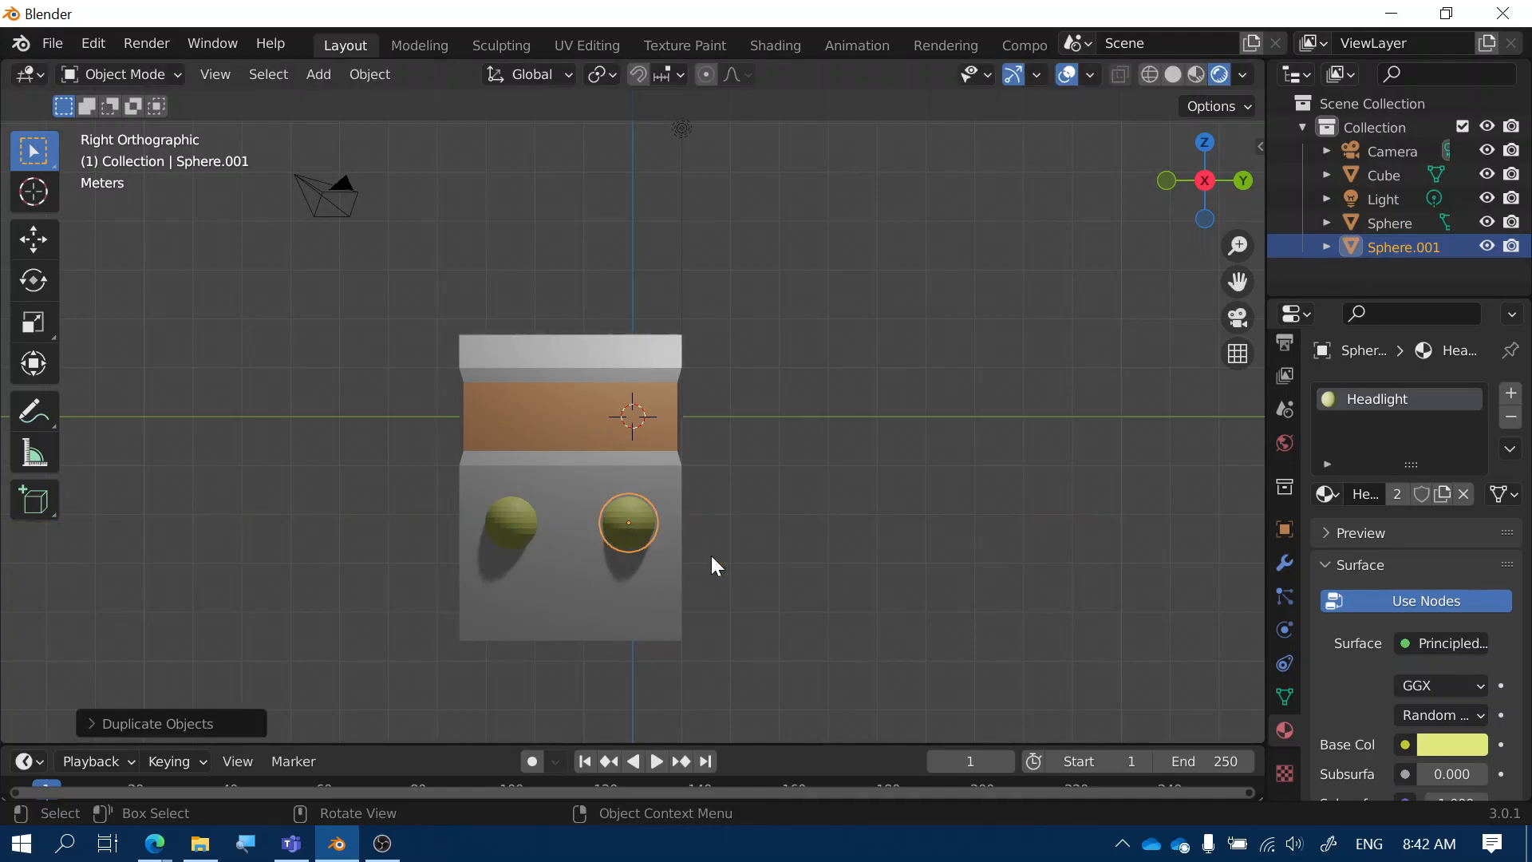
click(711, 555)
middle_drag(702, 627, 975, 582)
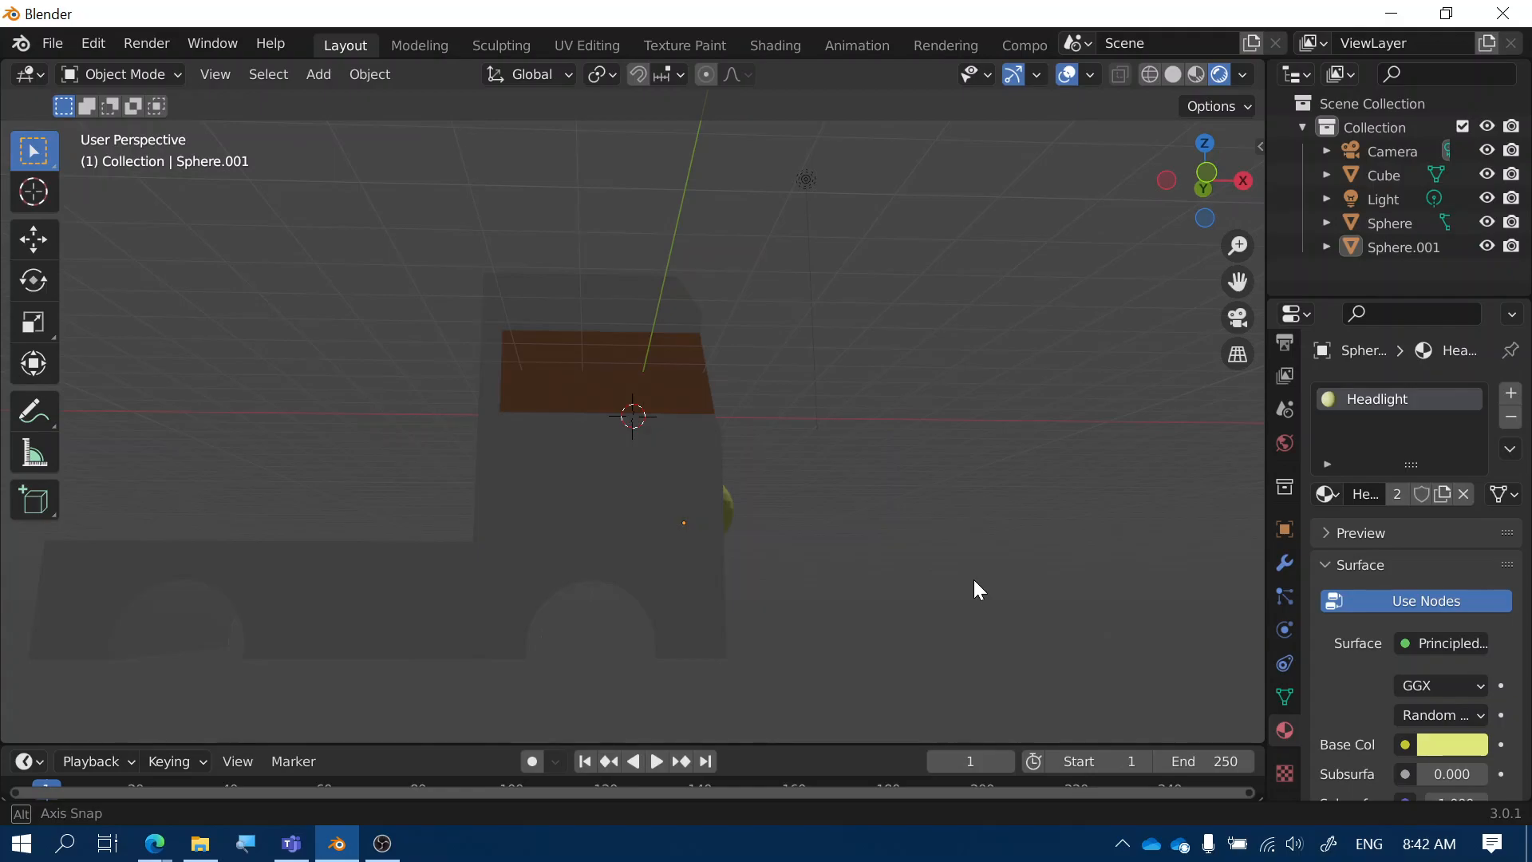
middle_drag(974, 581, 638, 399)
click(315, 74)
Add a cylinder mesh and raise it along Z above the truck
mouse_move(407, 126)
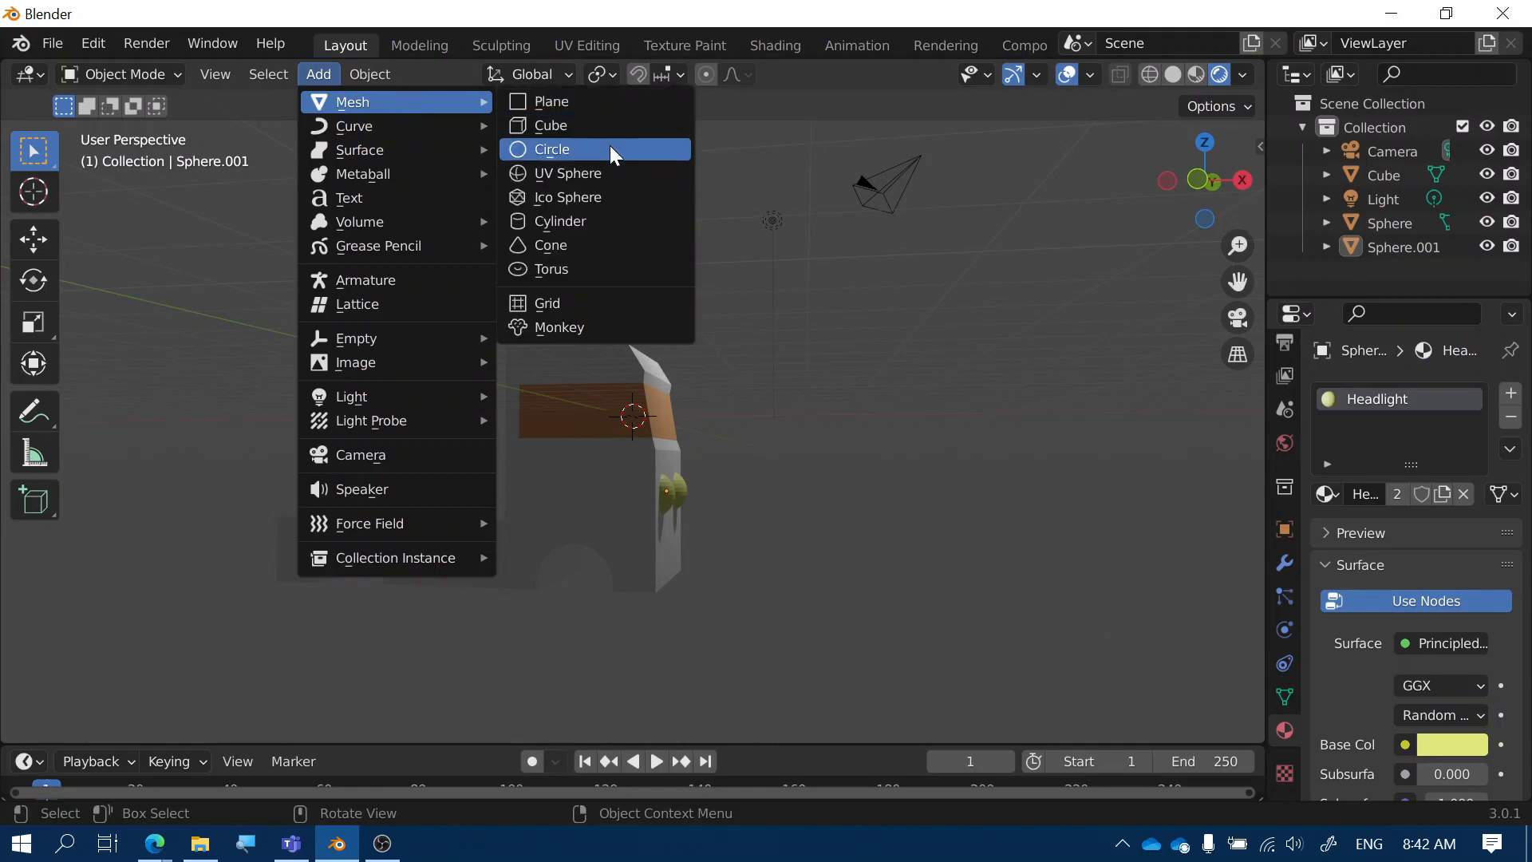
click(638, 214)
middle_drag(845, 462, 722, 477)
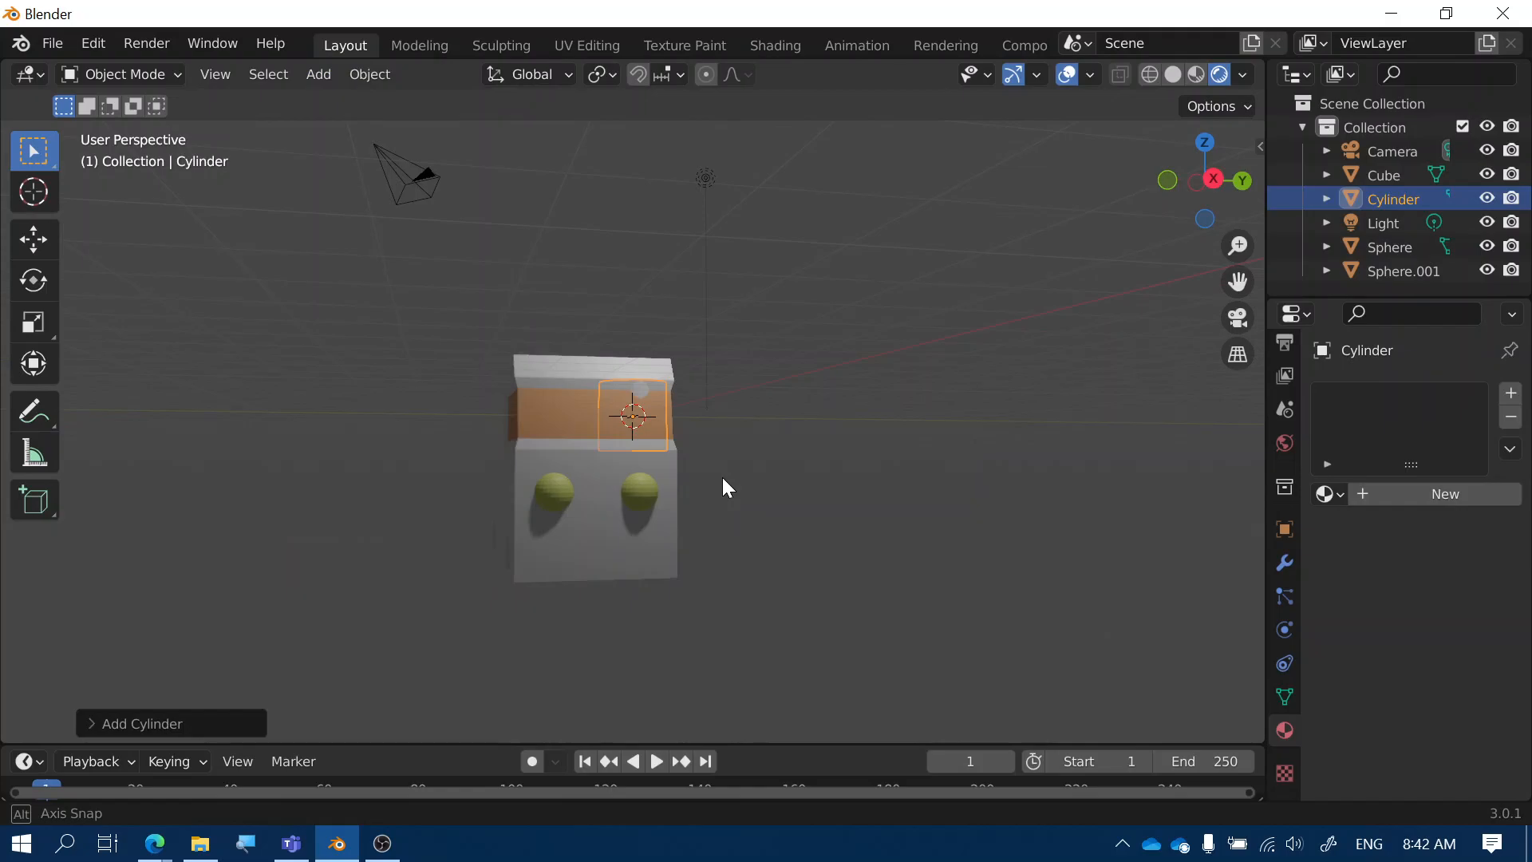
key(g)
key(z)
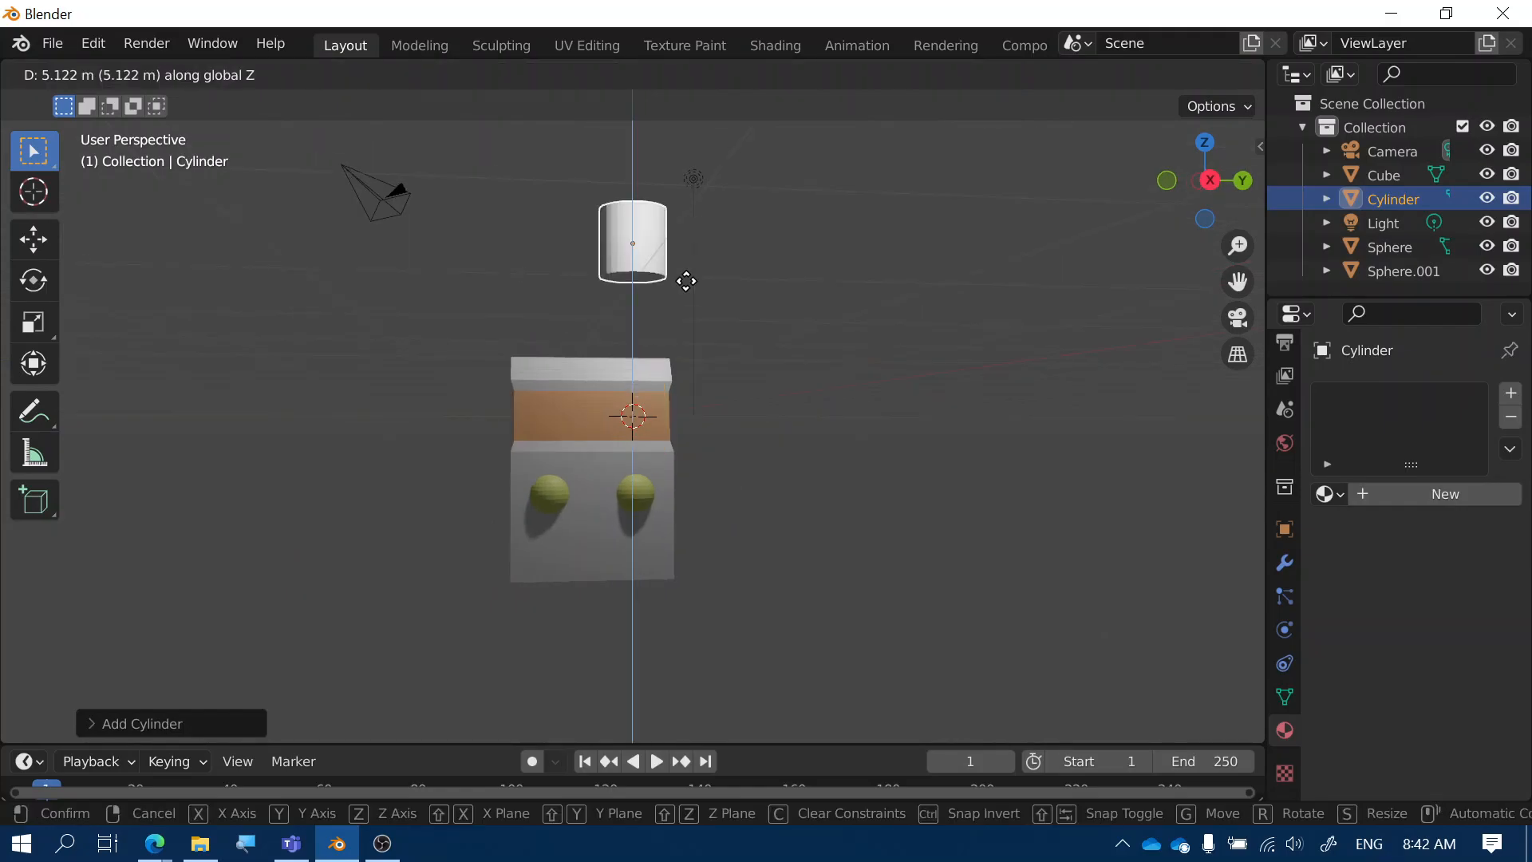
click(686, 281)
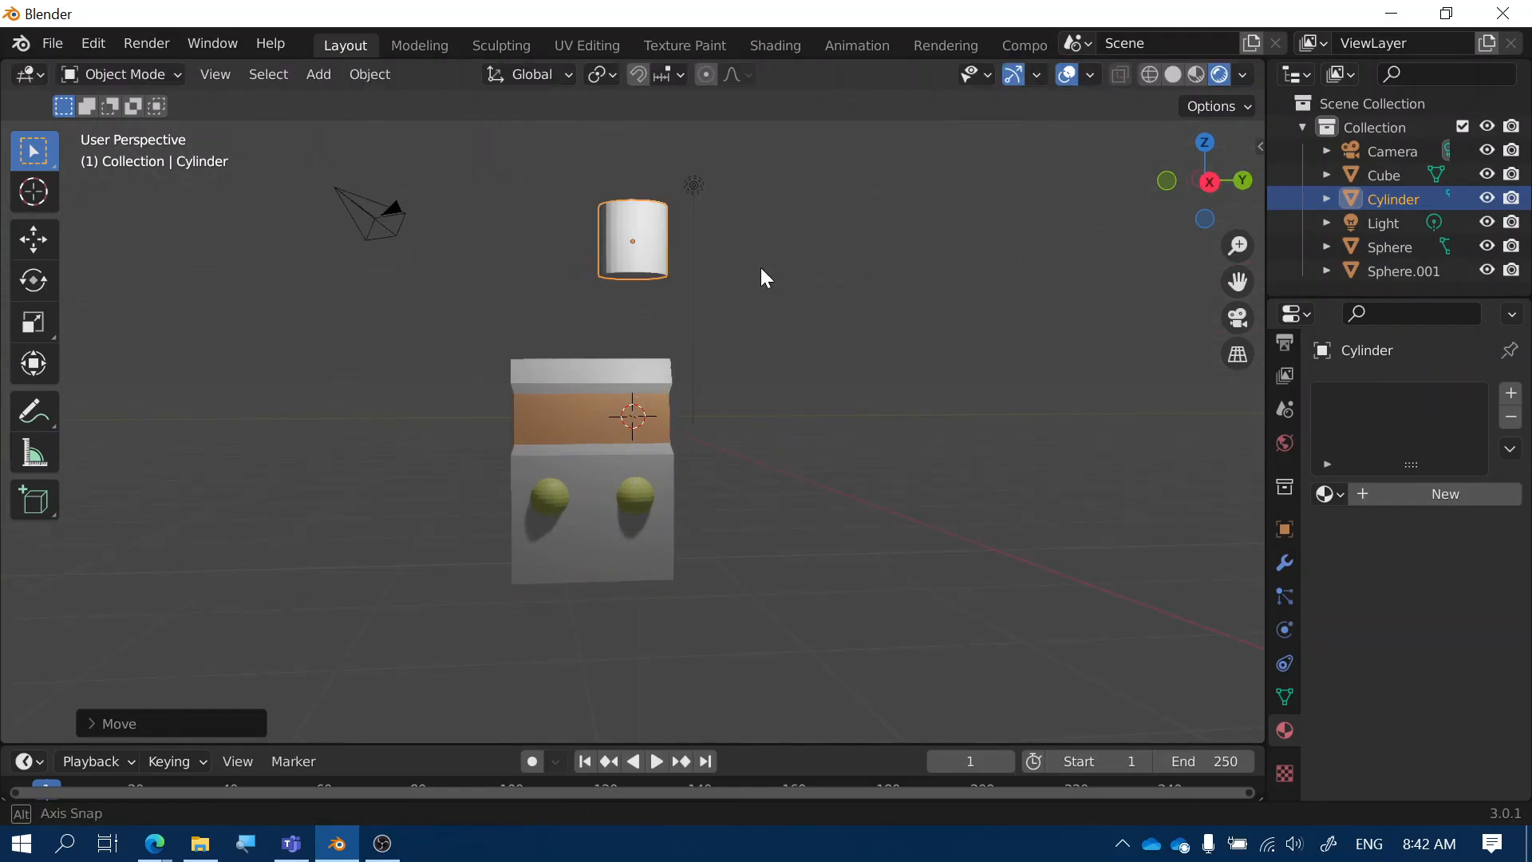
Rotate the cylinder 90° about X and scale it thinner along Y into a wheel shape
key(r)
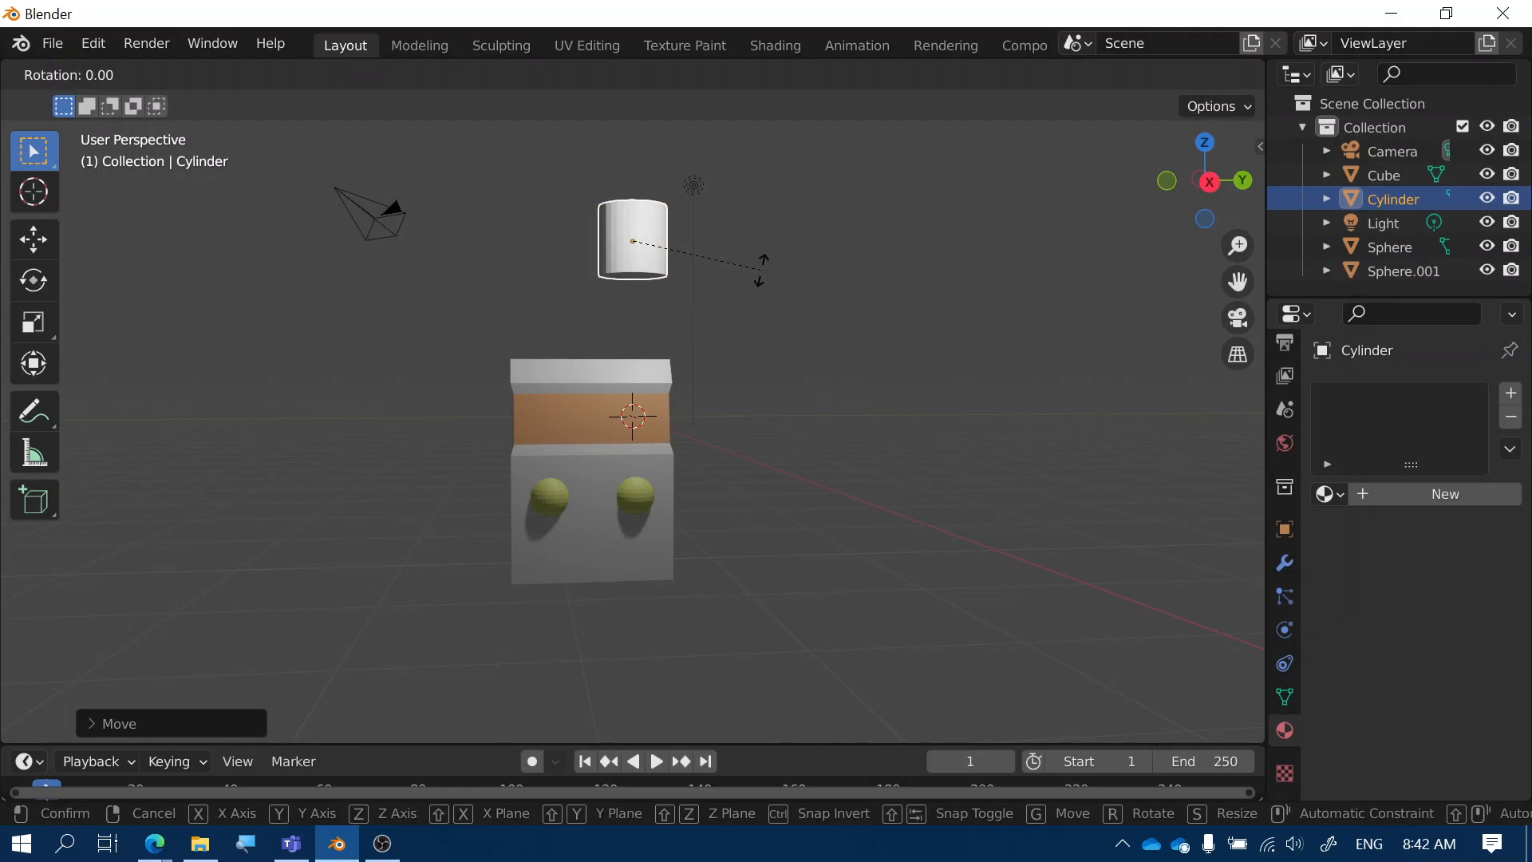
text(x90)
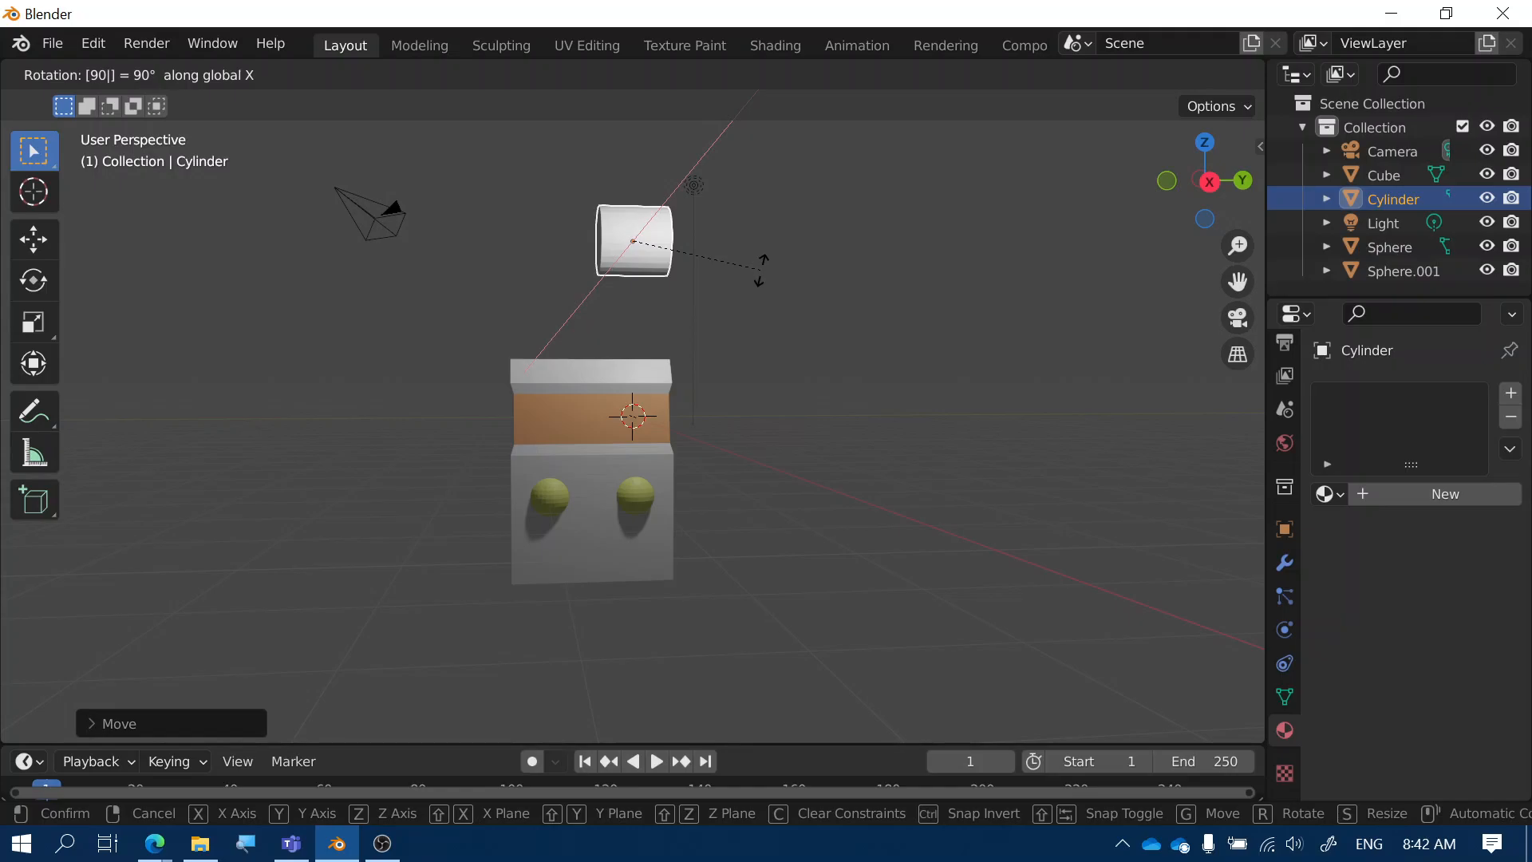
click(760, 270)
middle_drag(695, 276, 689, 296)
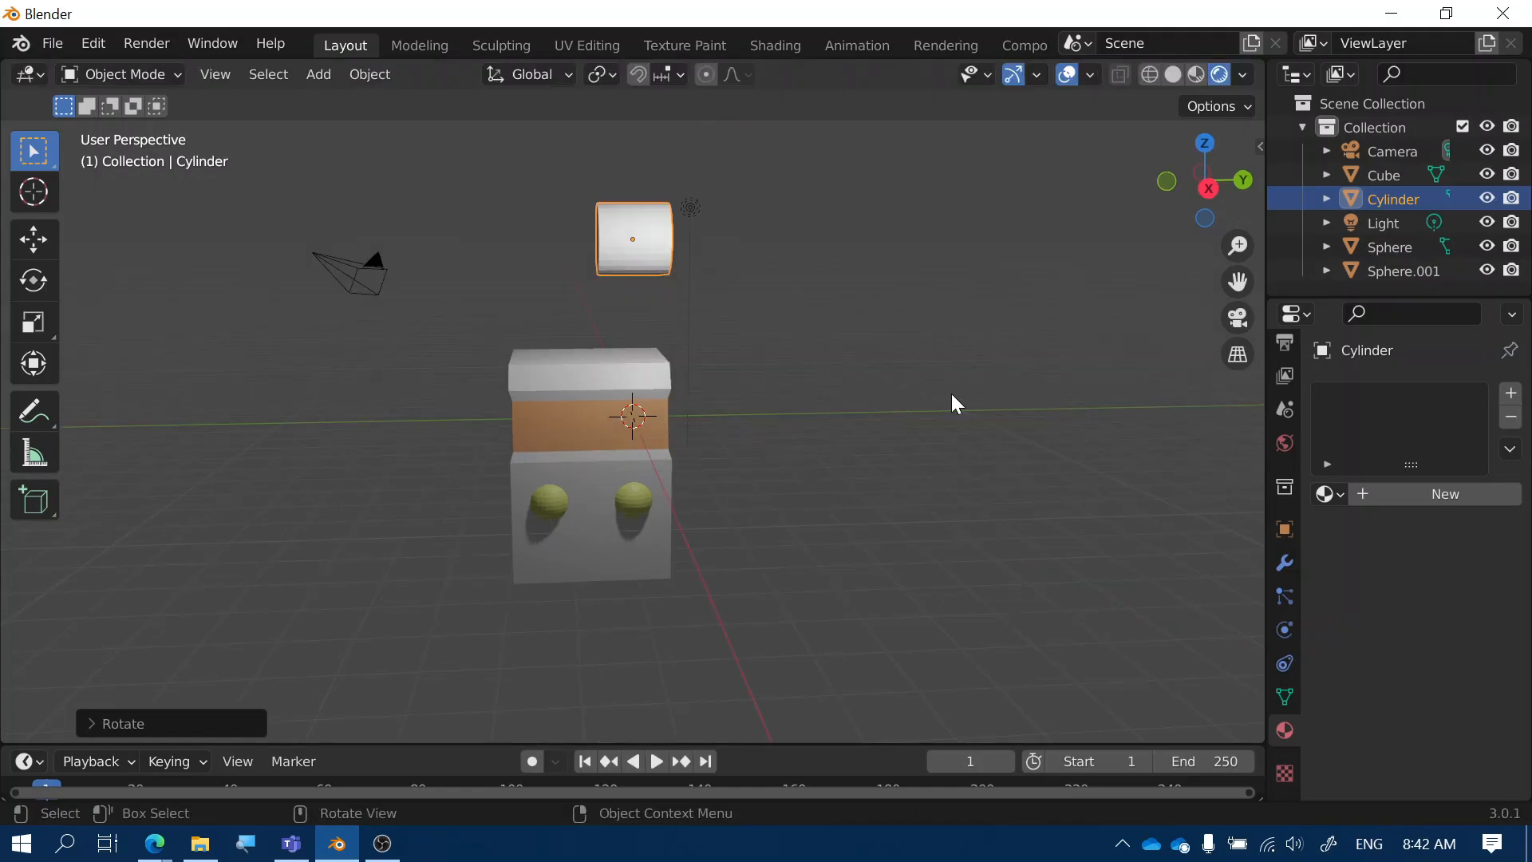
key(s)
key(y)
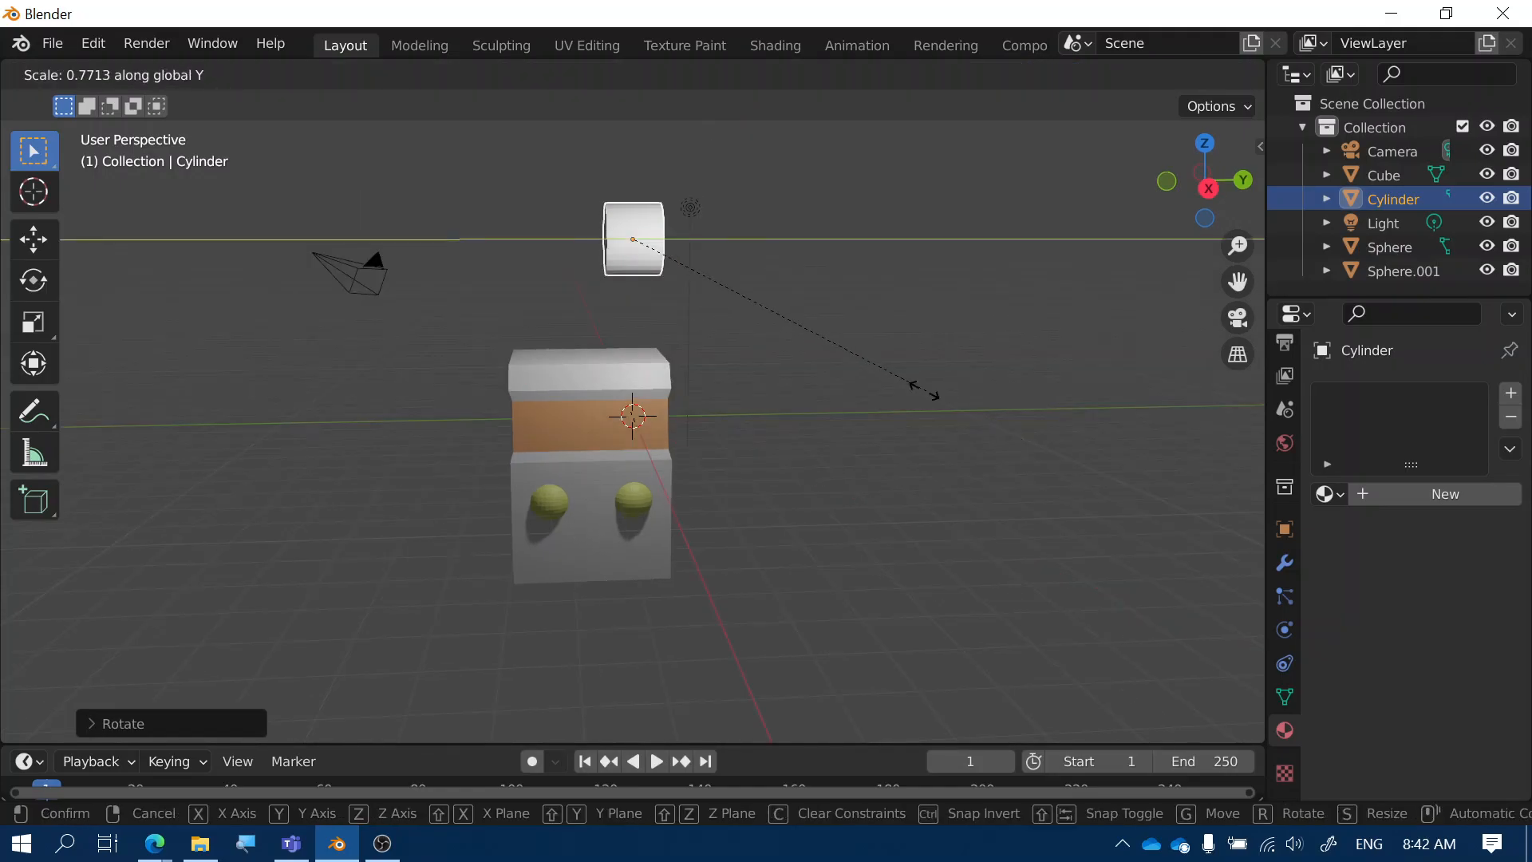
click(817, 335)
middle_drag(817, 335, 852, 276)
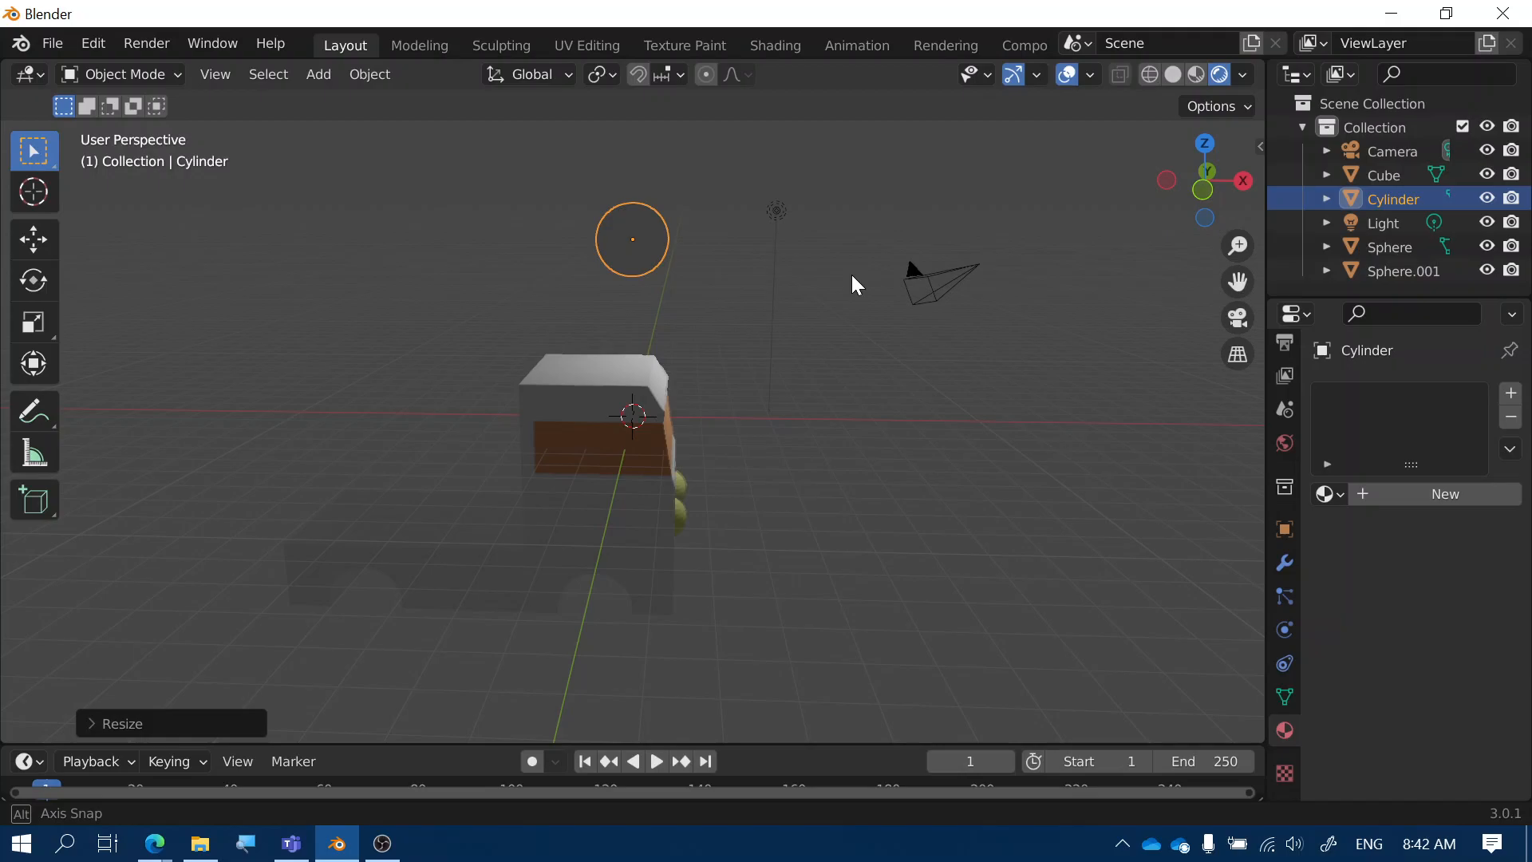
middle_drag(852, 276, 677, 262)
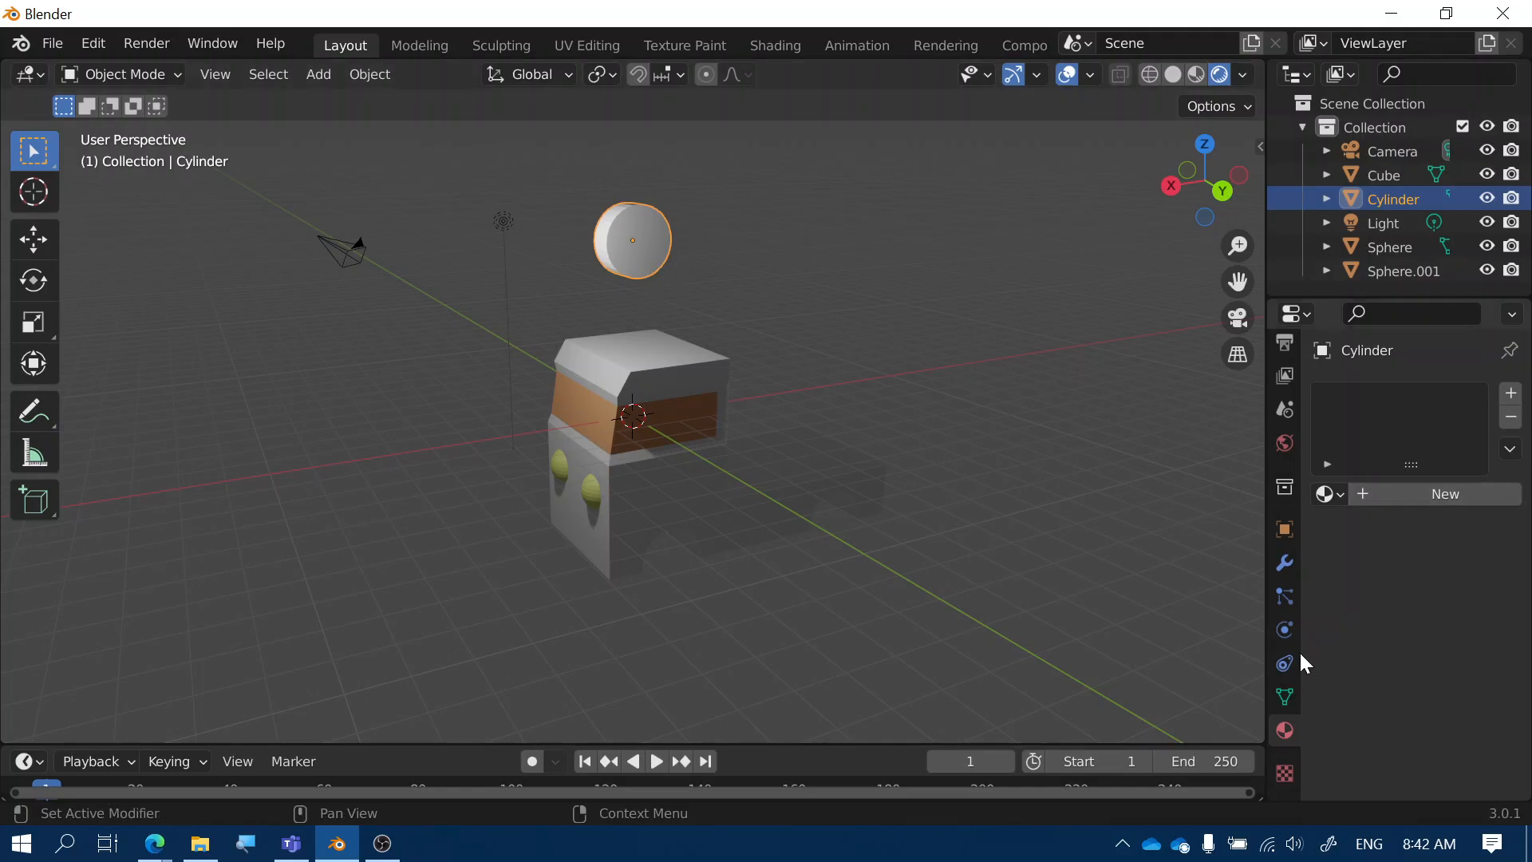
Give the cylinder two materials, named Tire and Hubcap
click(1416, 488)
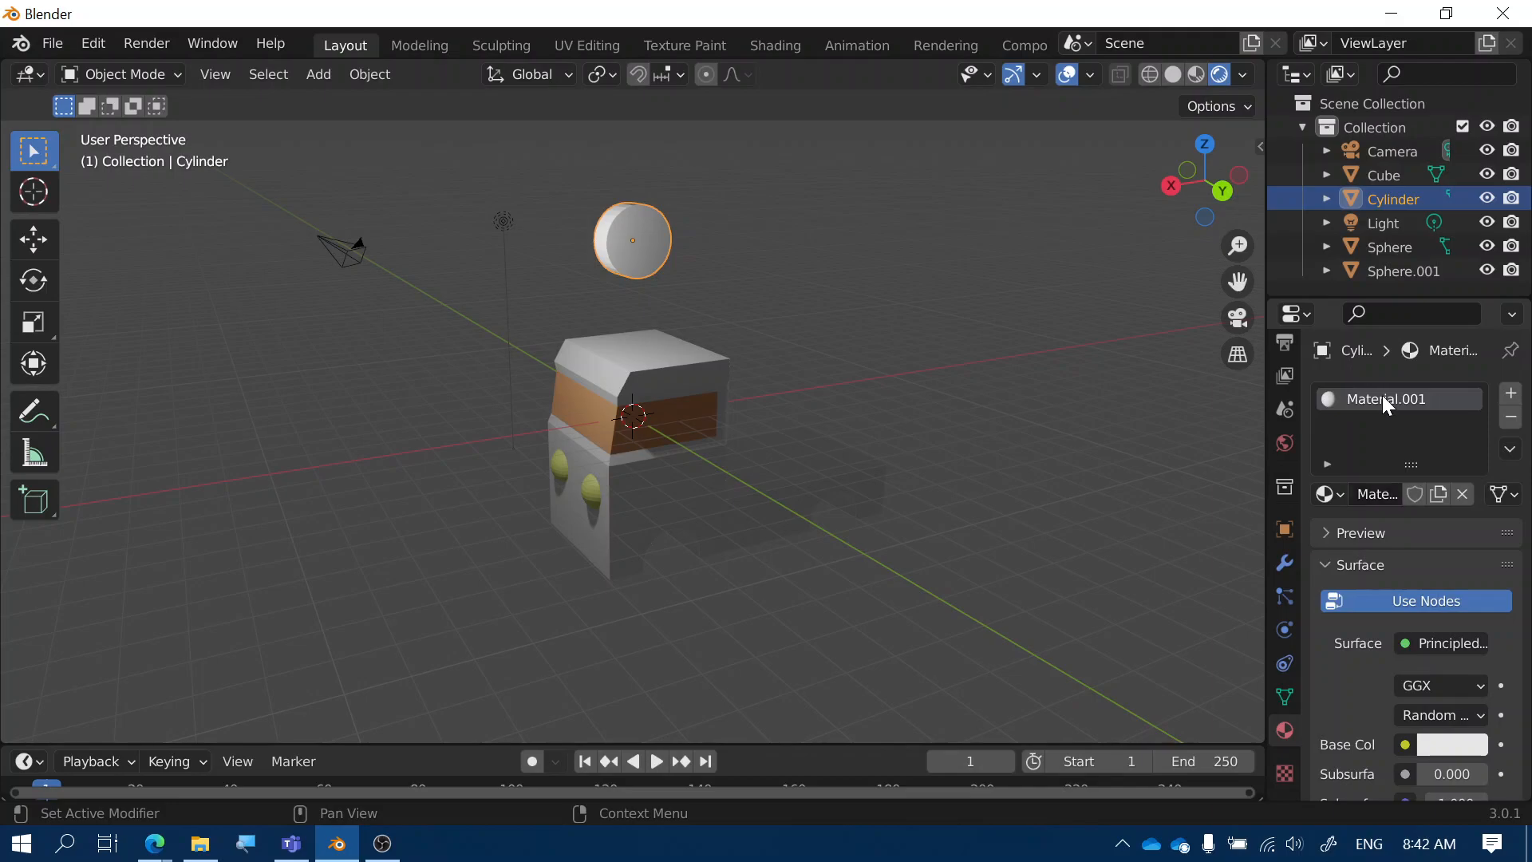
double_click(1385, 401)
text(Tire)
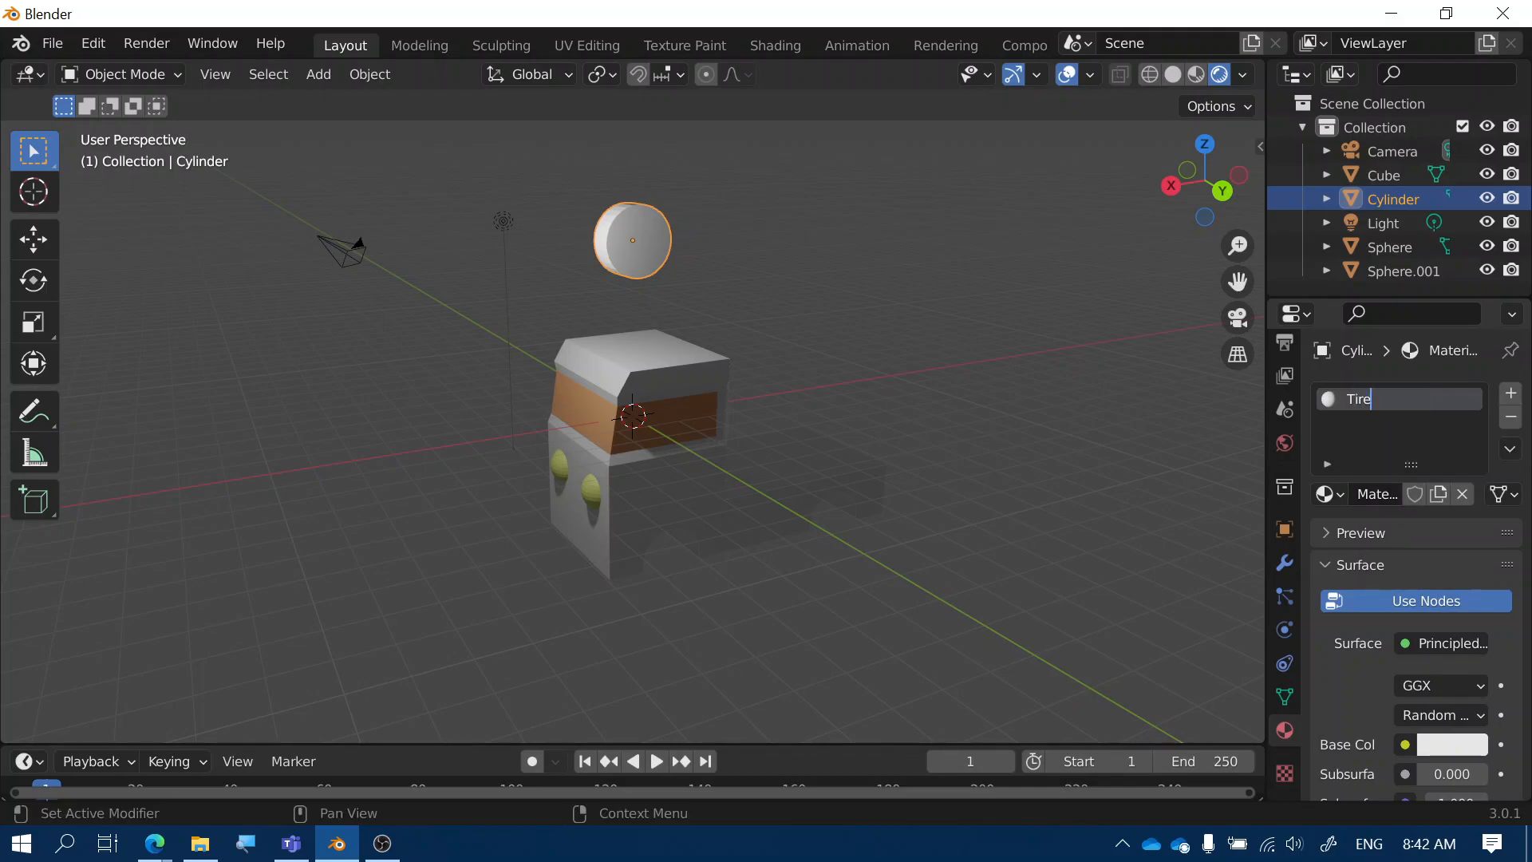
key(Return)
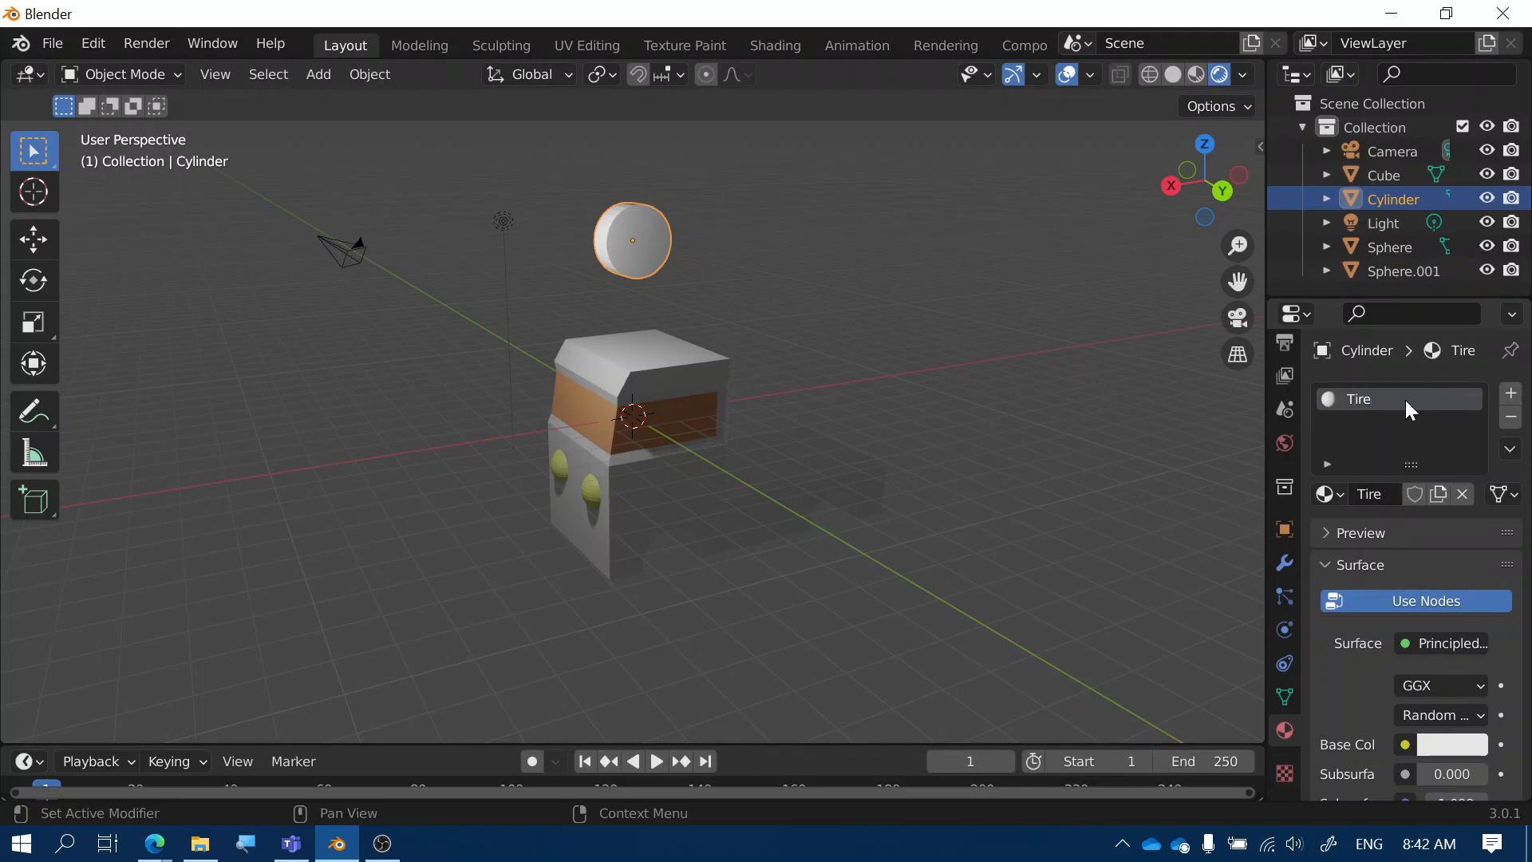
click(1512, 402)
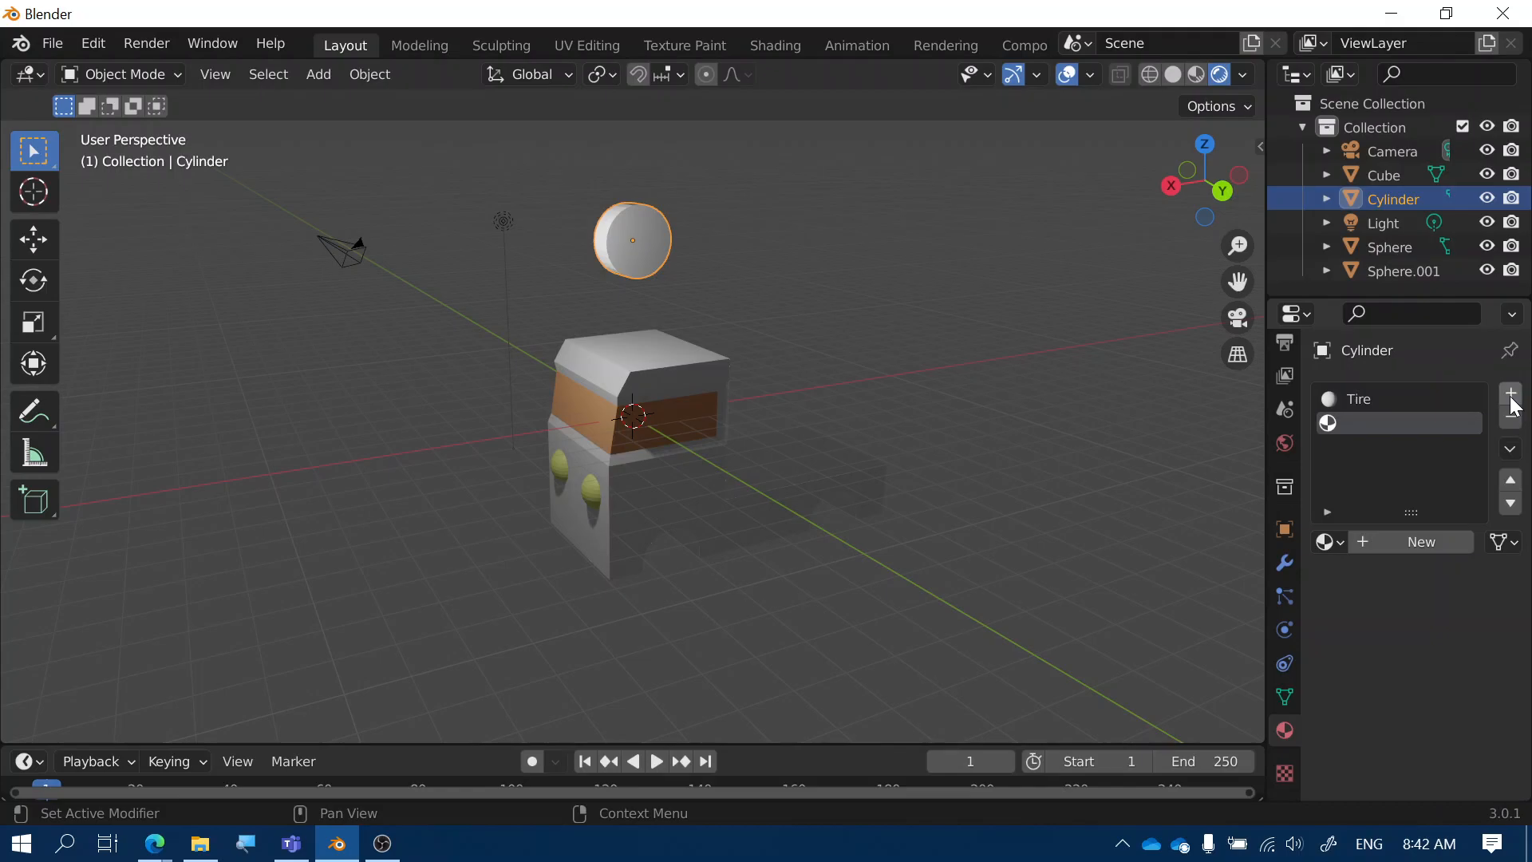
click(1413, 539)
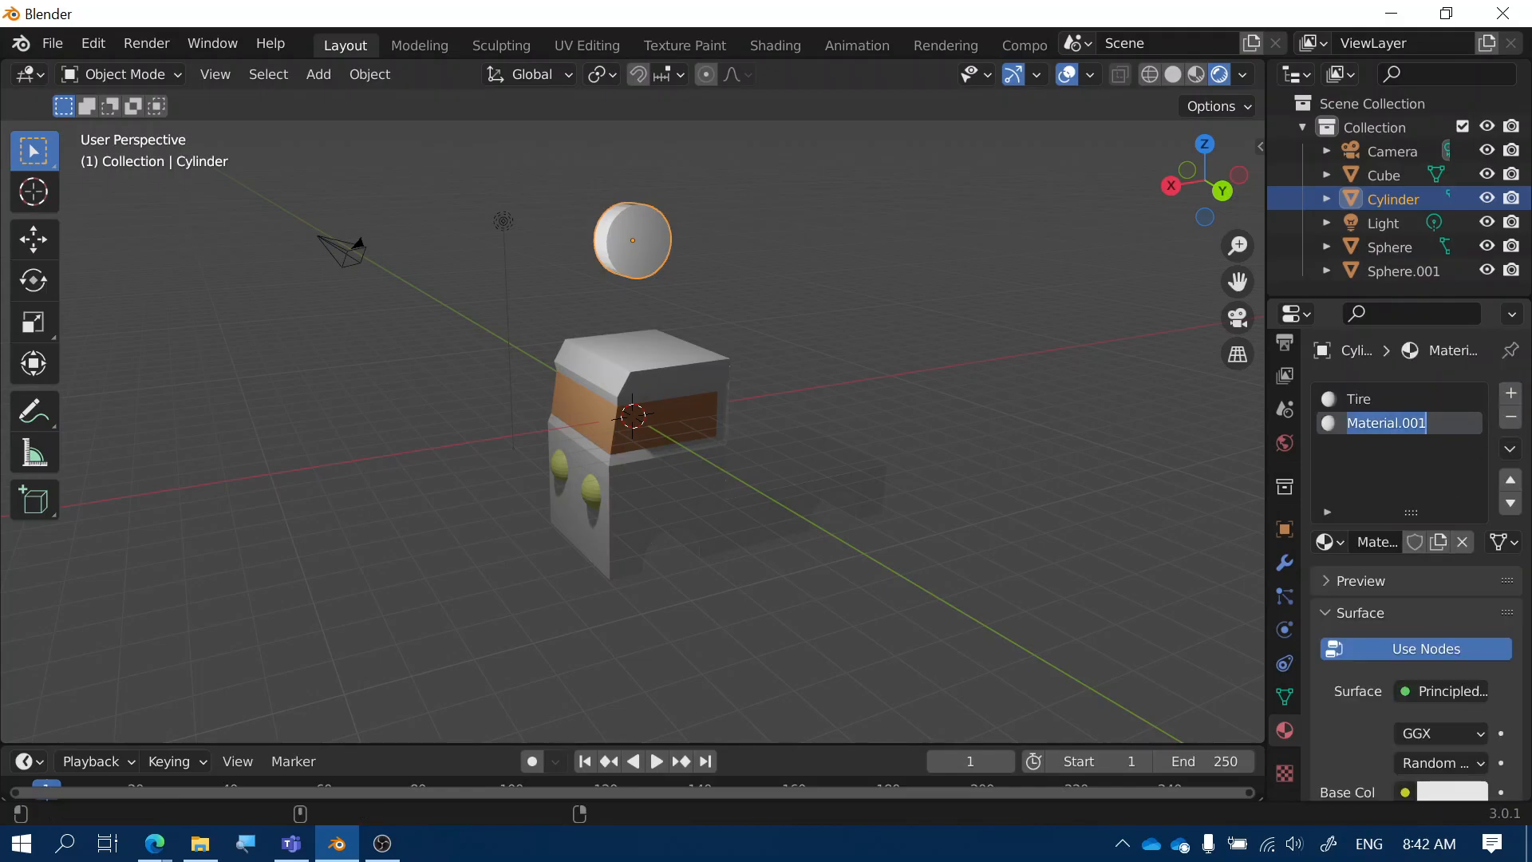
text(Hubcap)
key(Return)
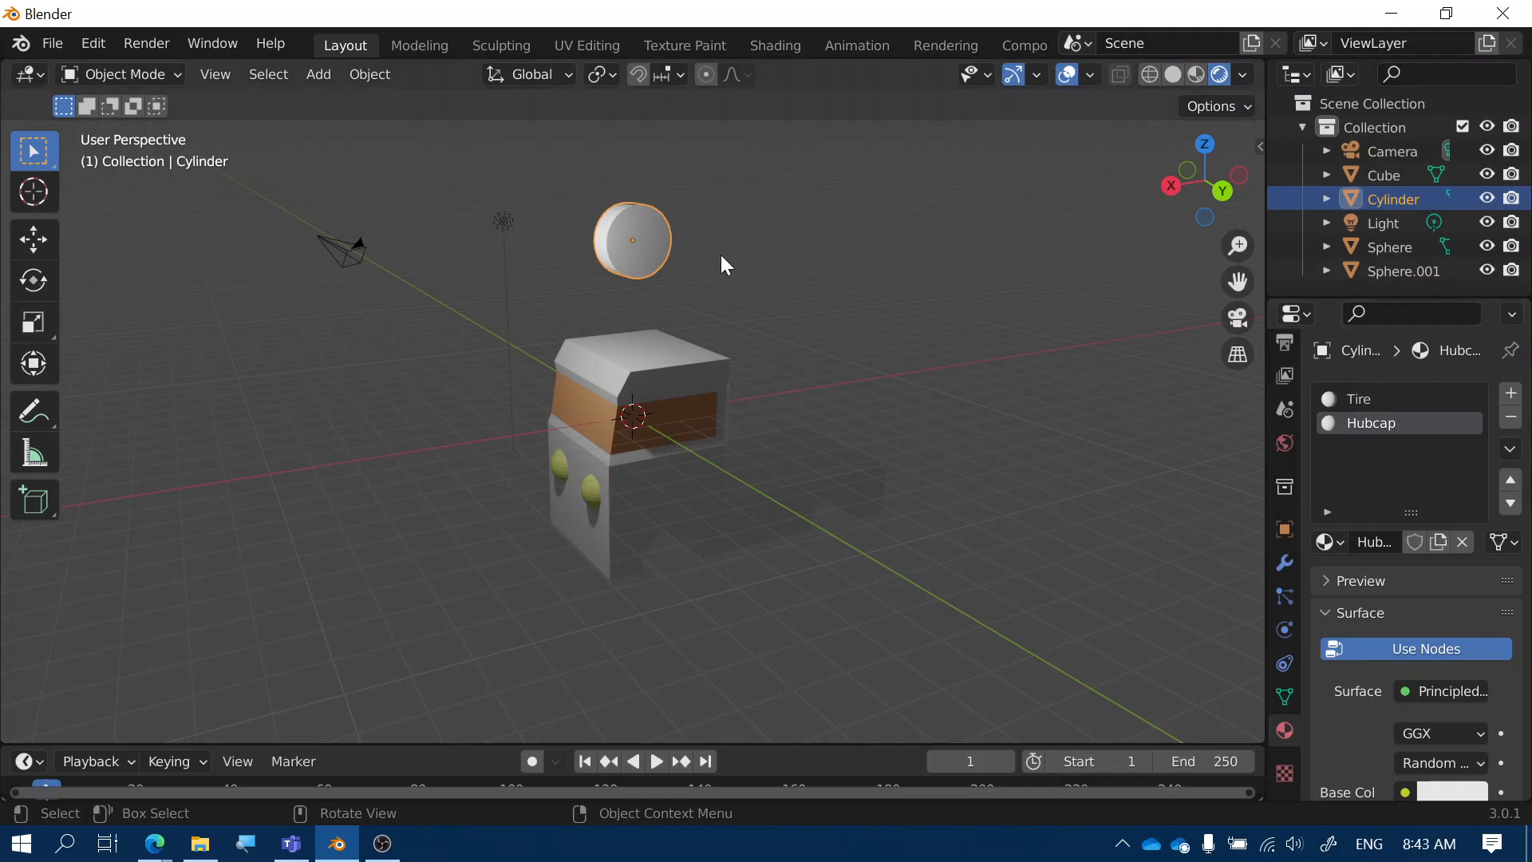
Darken the Tire material's base colour to near-black, V about 0.07
click(1356, 399)
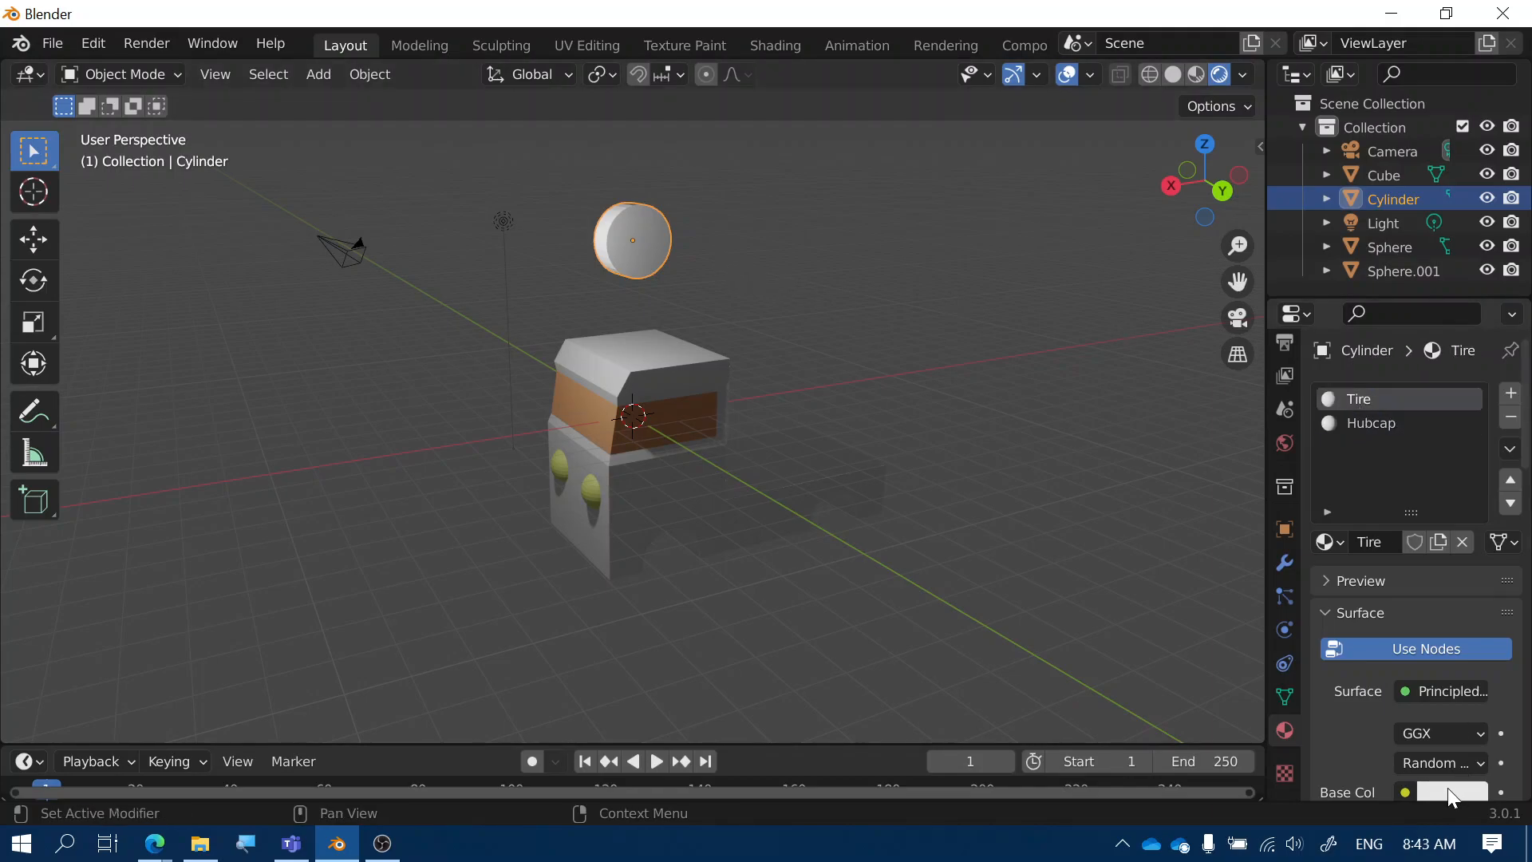
scroll(1443, 787, down, 1)
click(1440, 755)
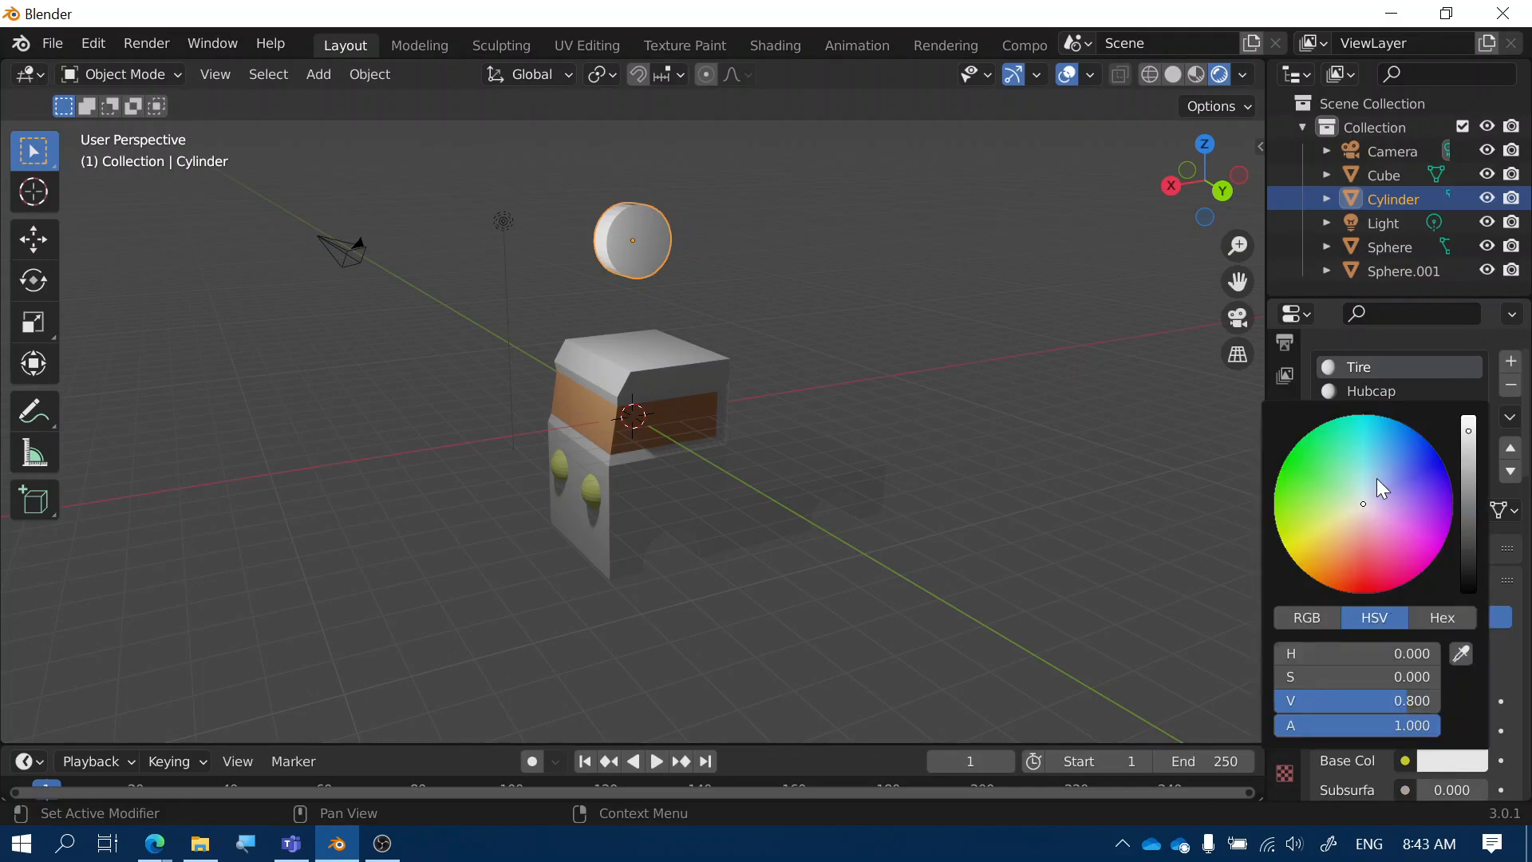
drag(1407, 701, 1285, 700)
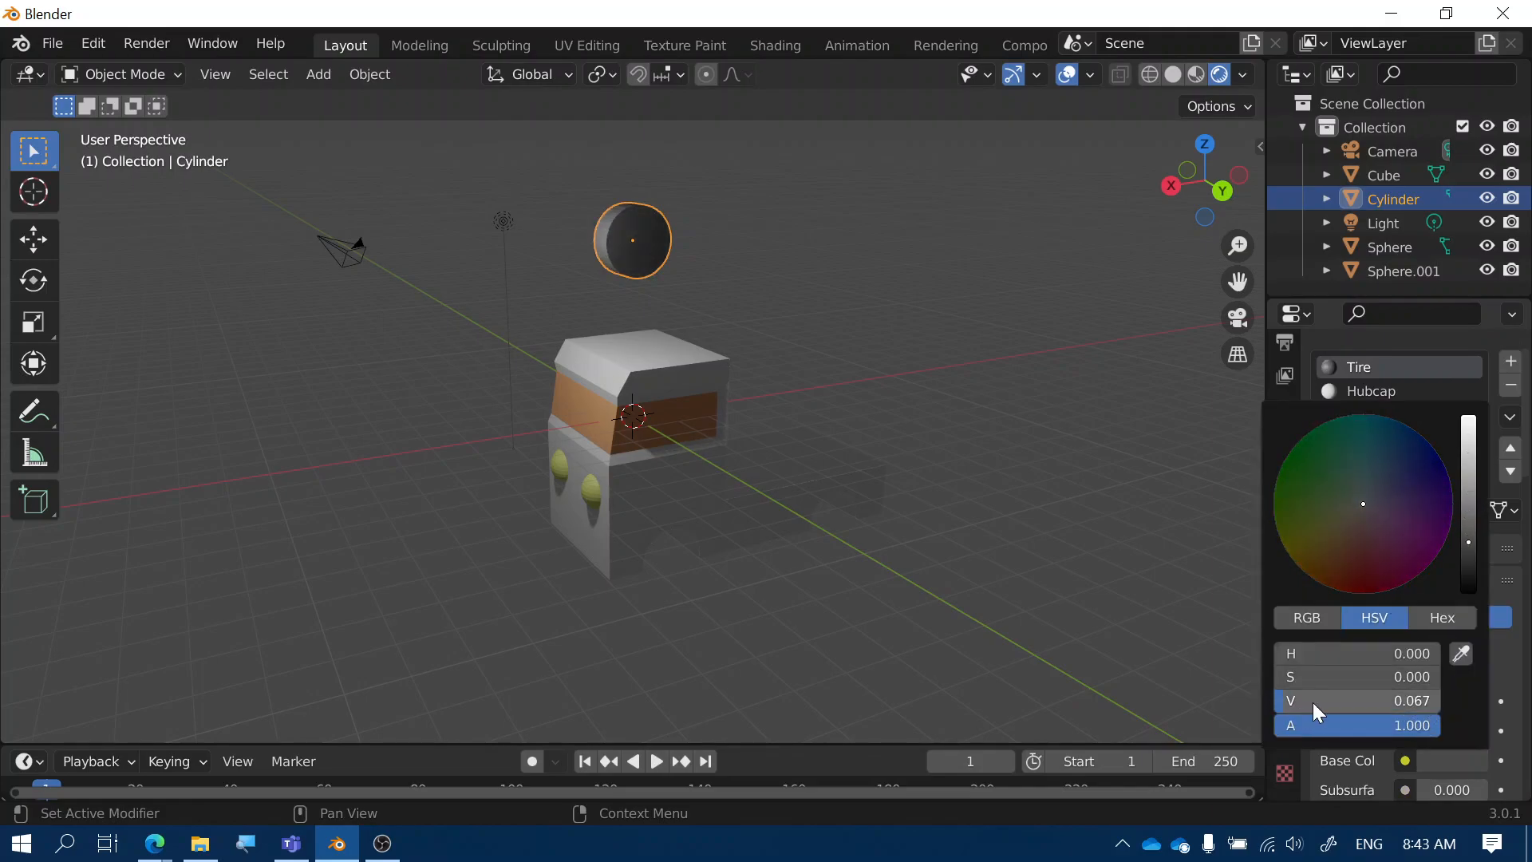
click(1342, 387)
click(1347, 388)
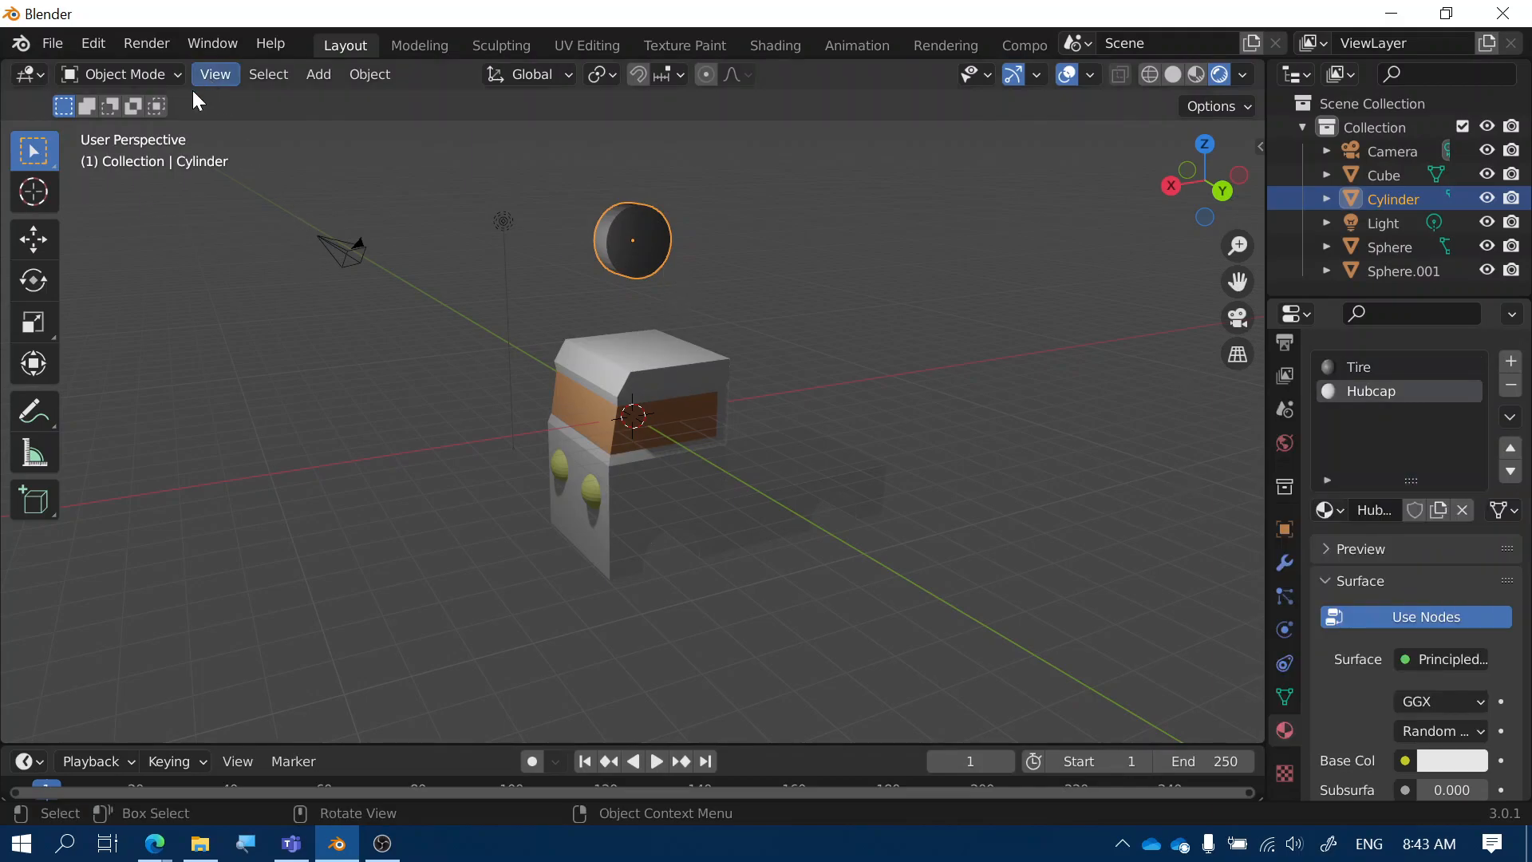
click(169, 69)
In Edit Mode, extrude and shrink the cylinder's front face twice to shape the tire rim
click(142, 126)
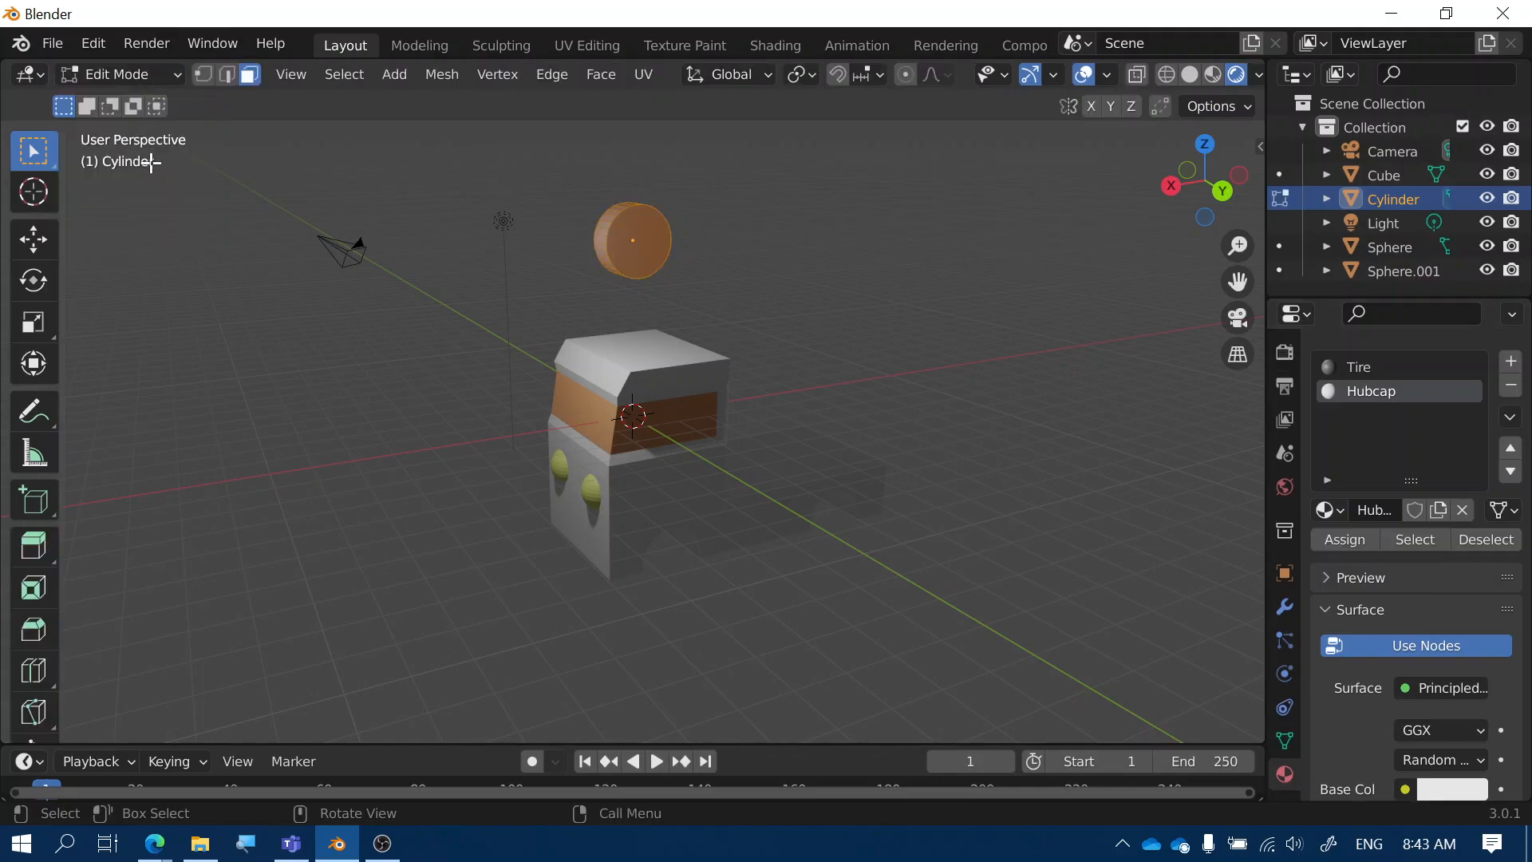
click(639, 253)
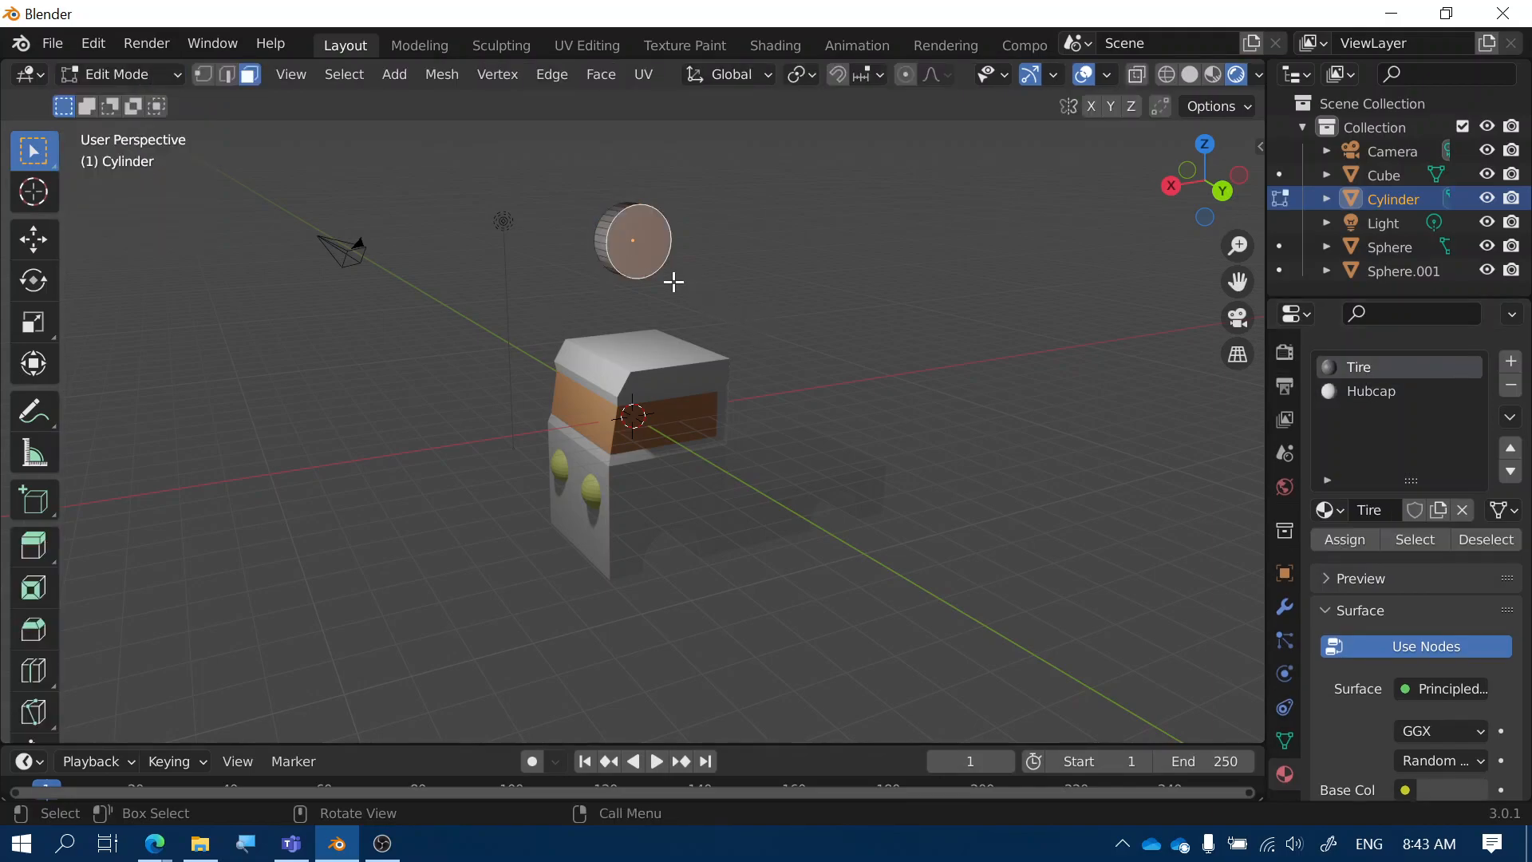
key(e)
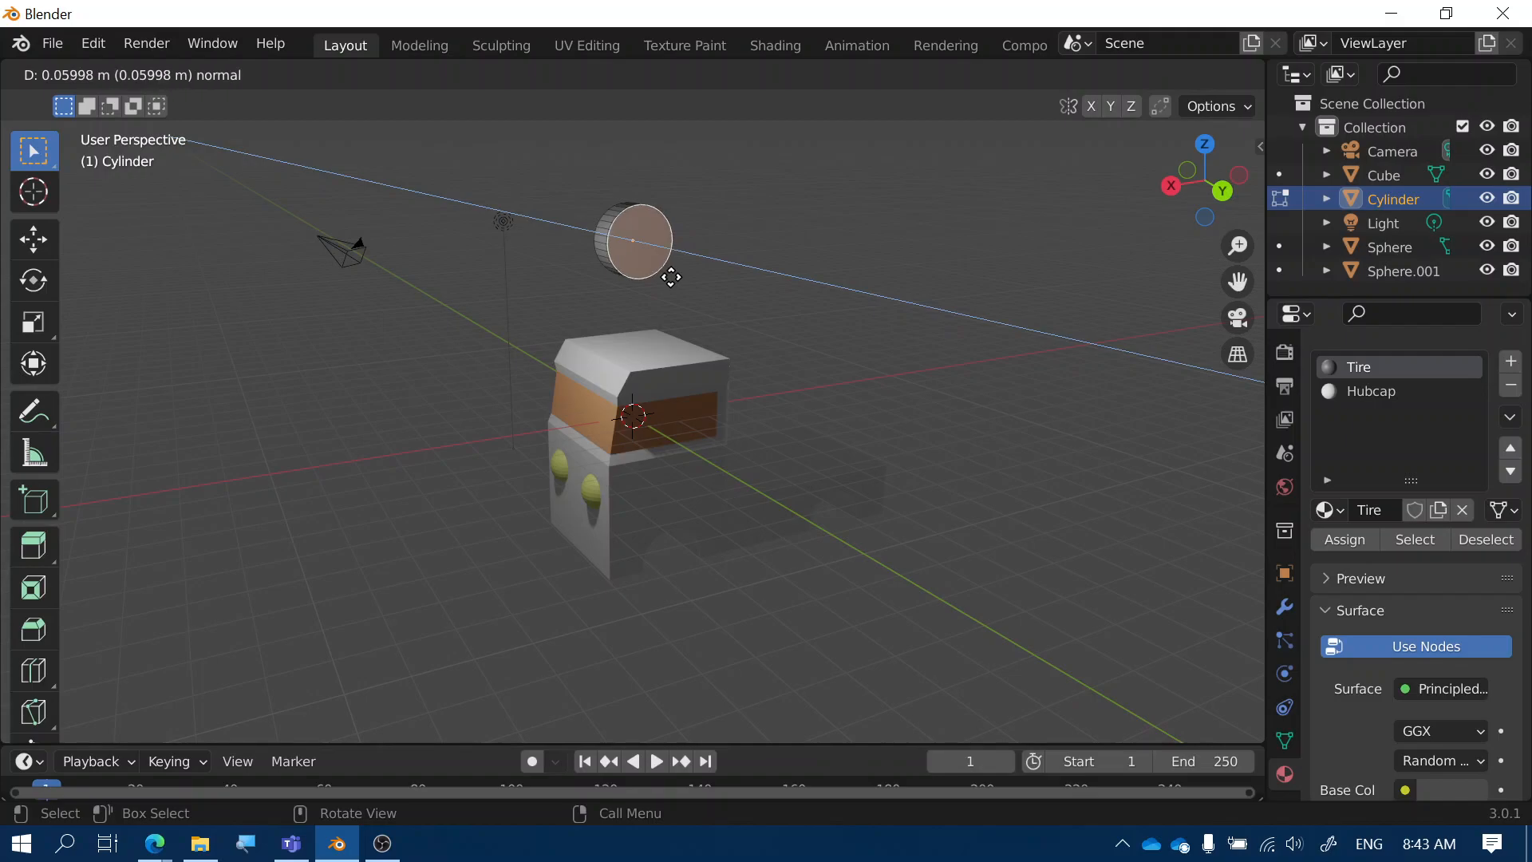
click(671, 276)
middle_drag(704, 171, 802, 345)
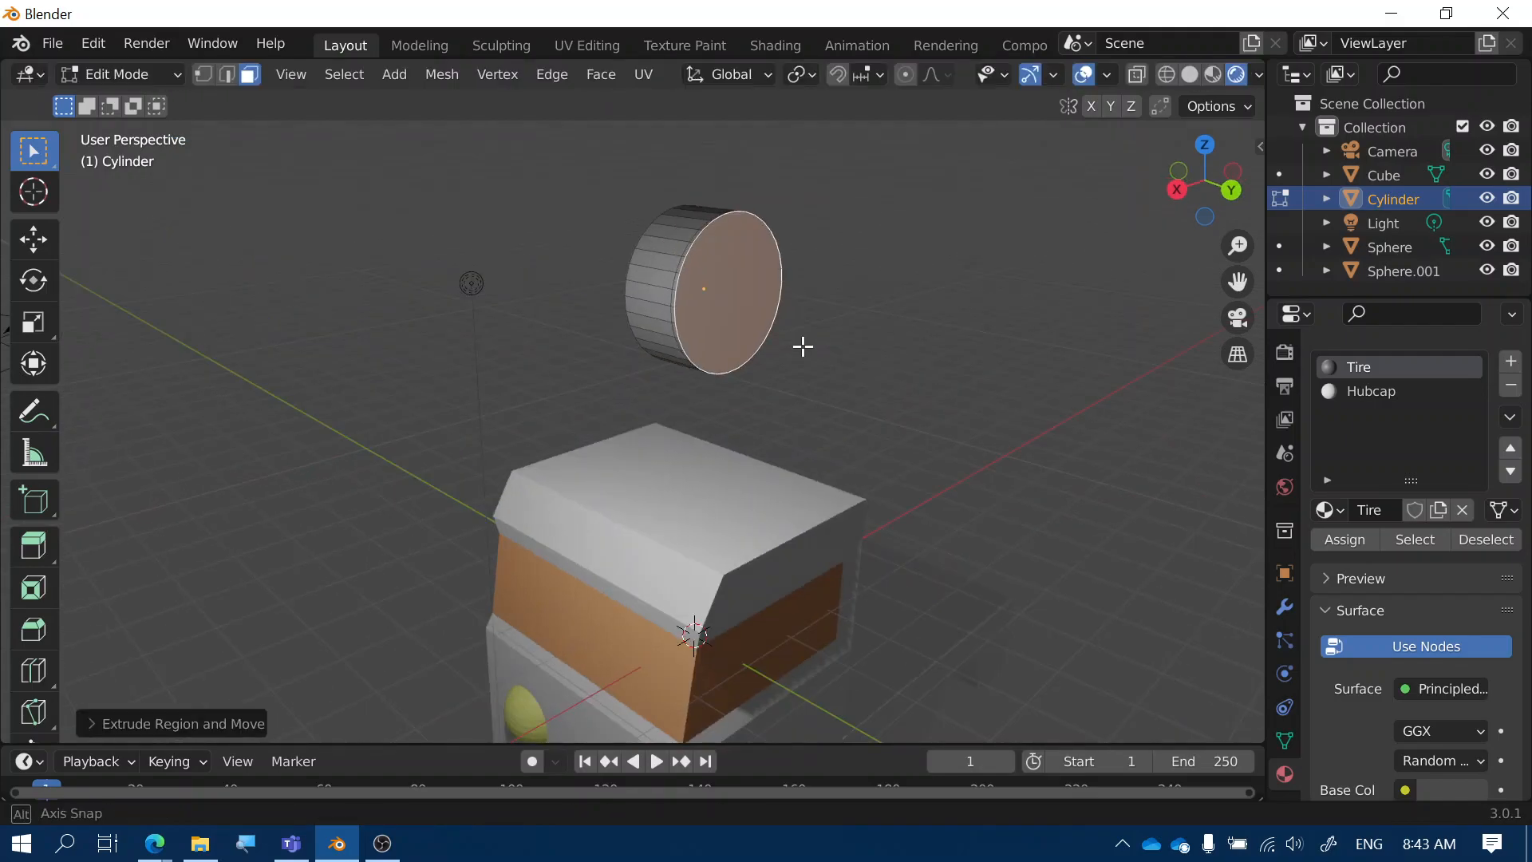
key(s)
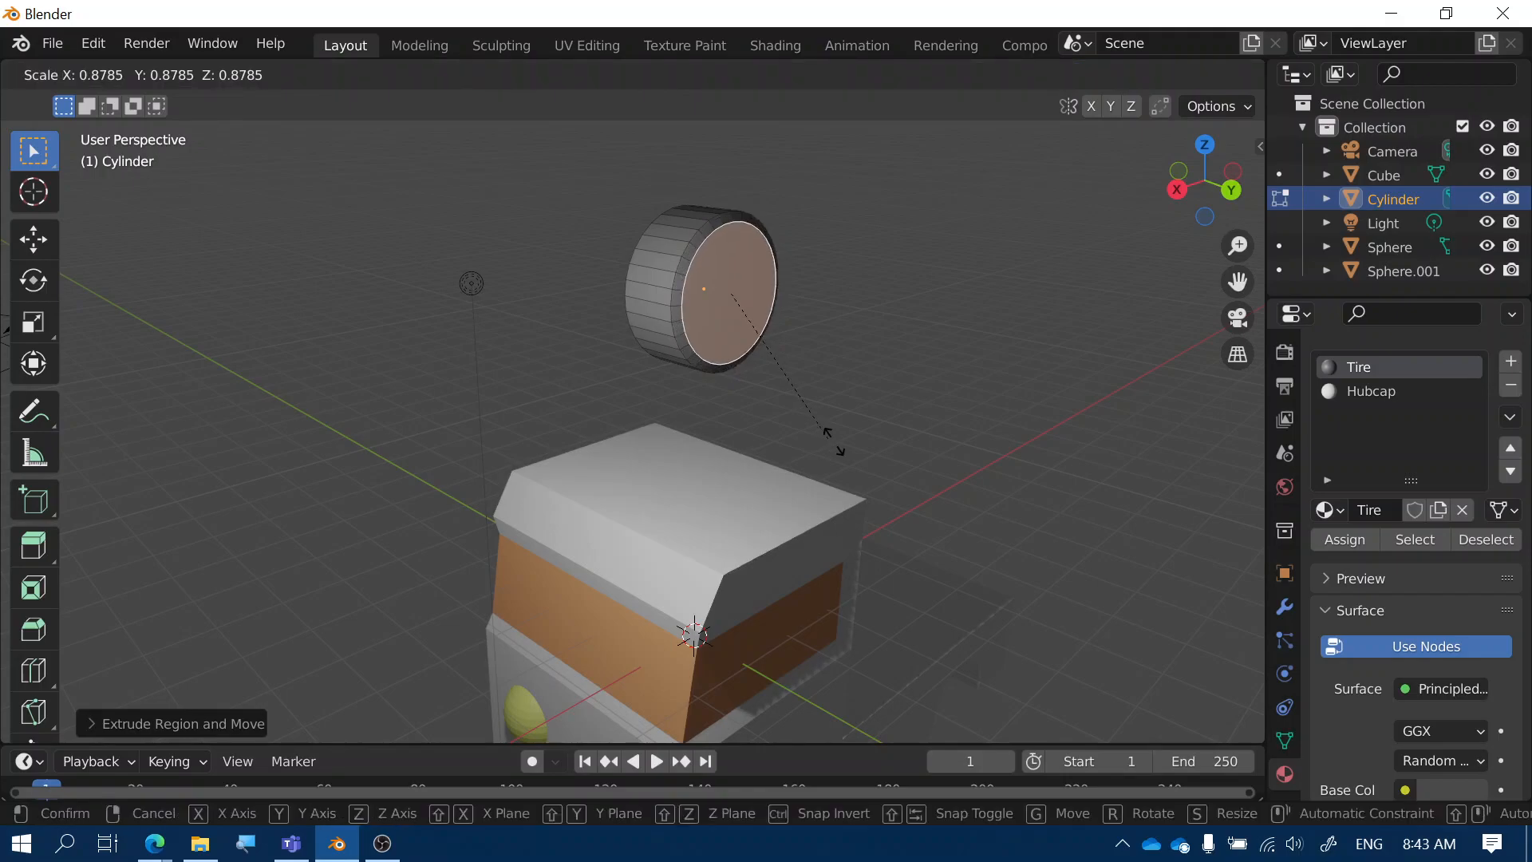
click(817, 436)
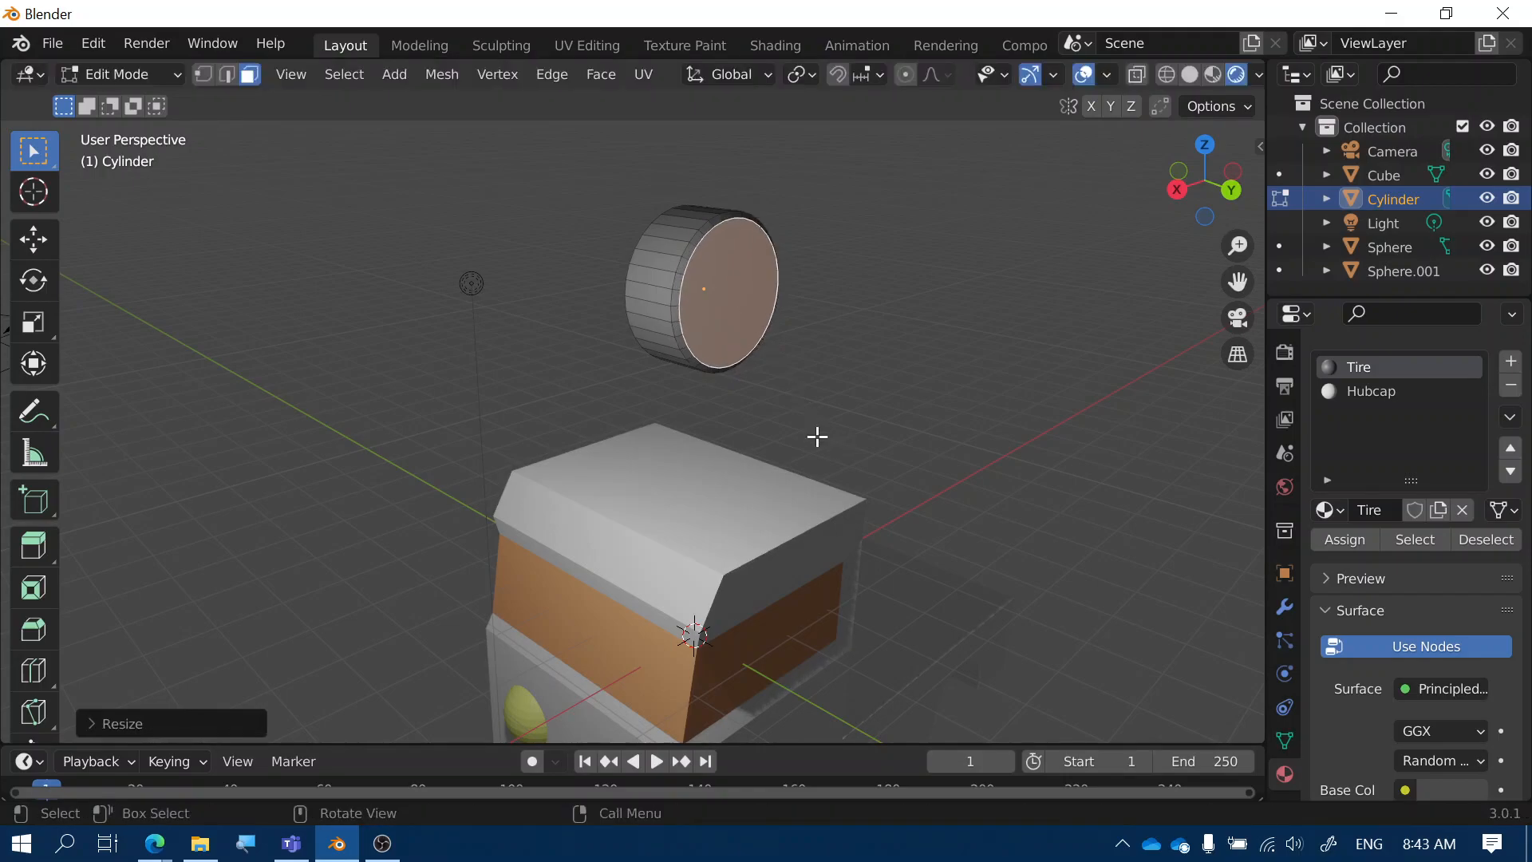
key(e)
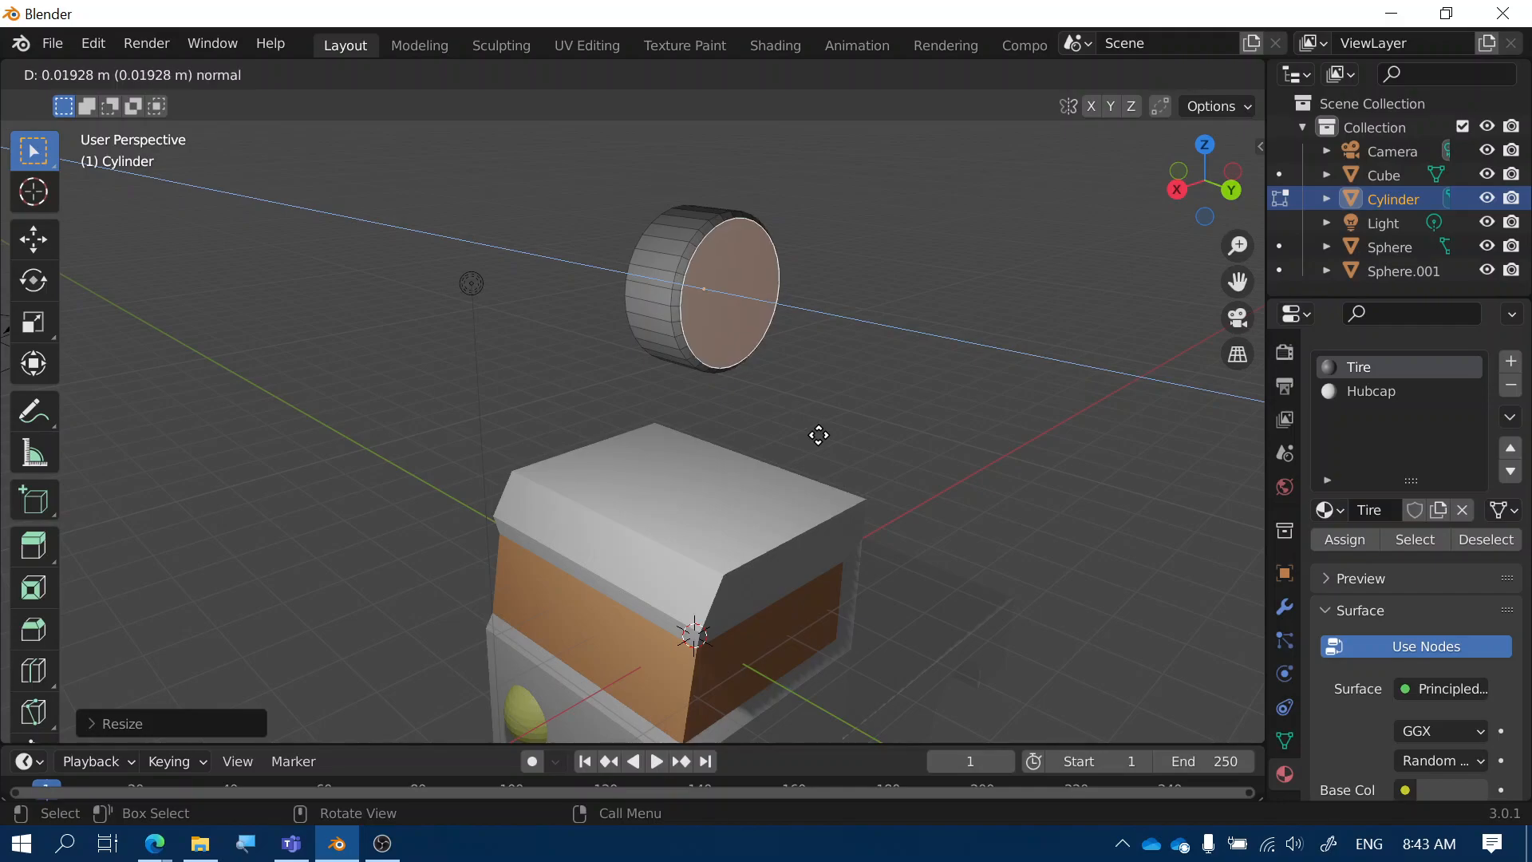
click(818, 435)
key(s)
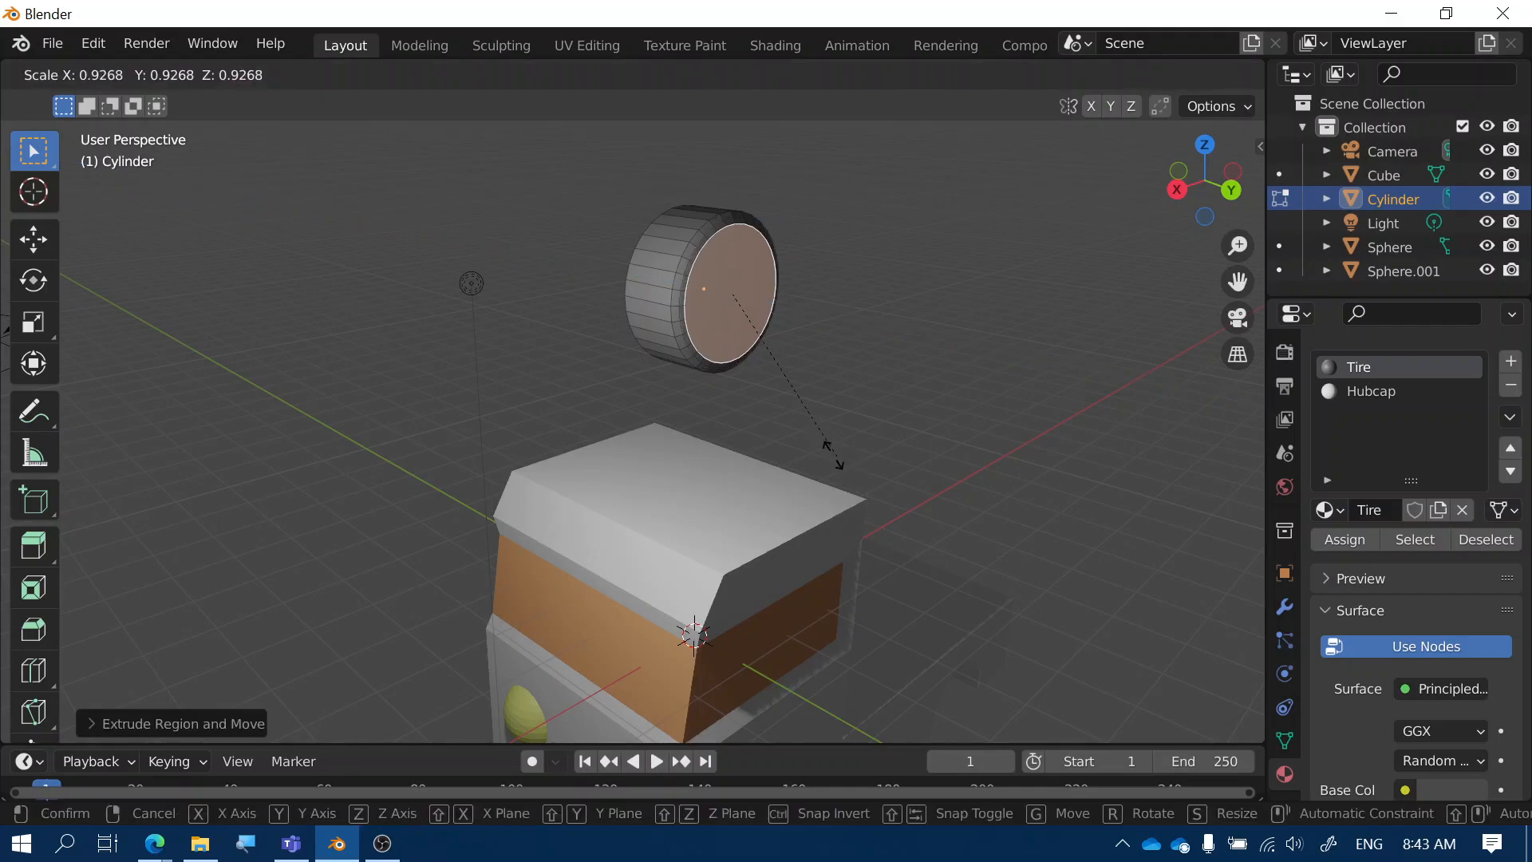
click(797, 430)
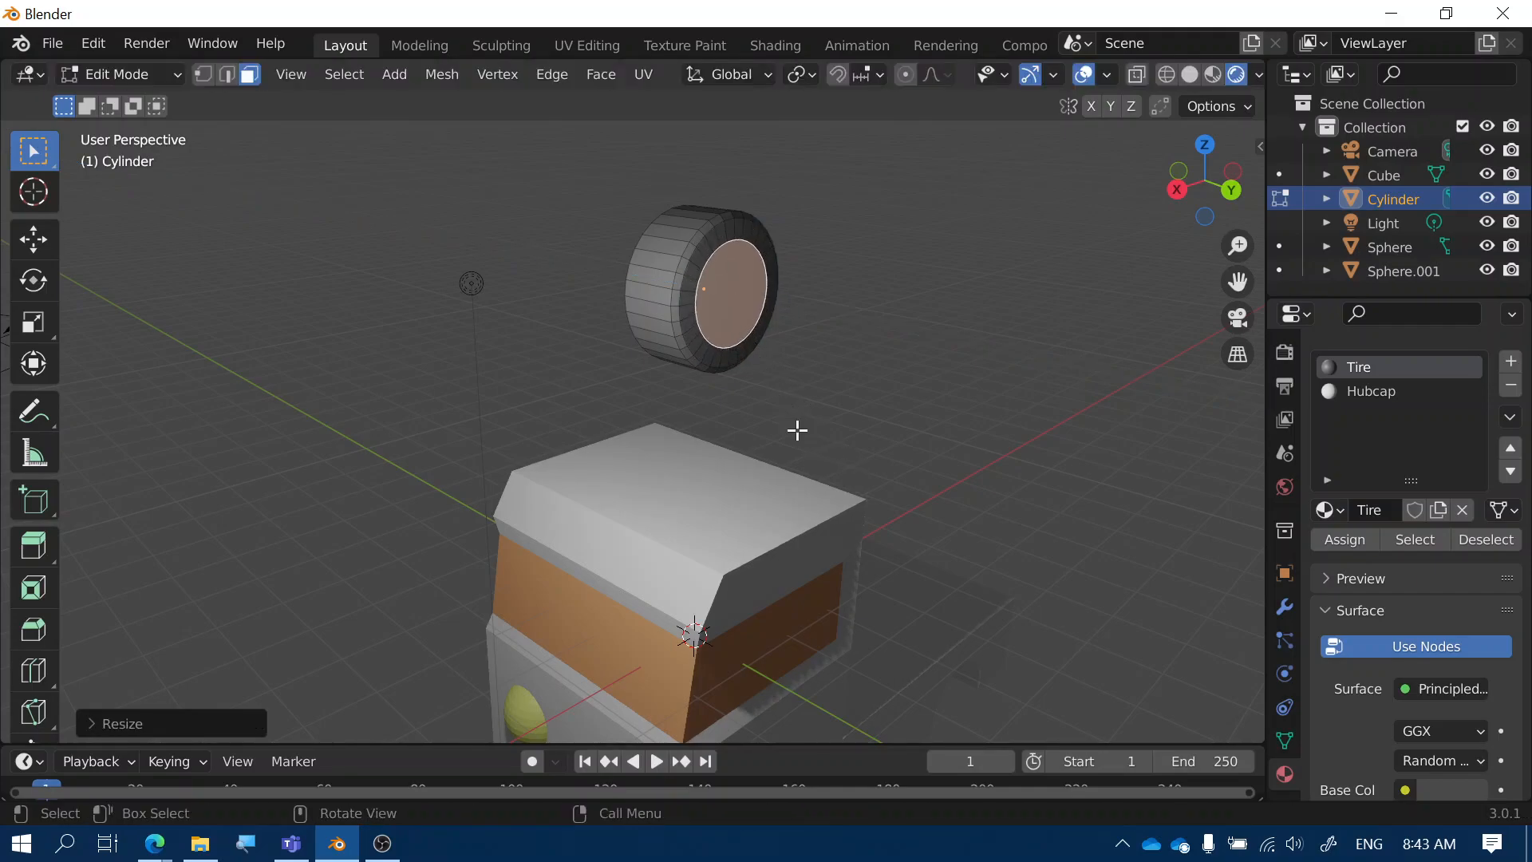
Extrude and scale the centre face inward twice more, leaving a recessed hub face about 0.84 scale
key(e)
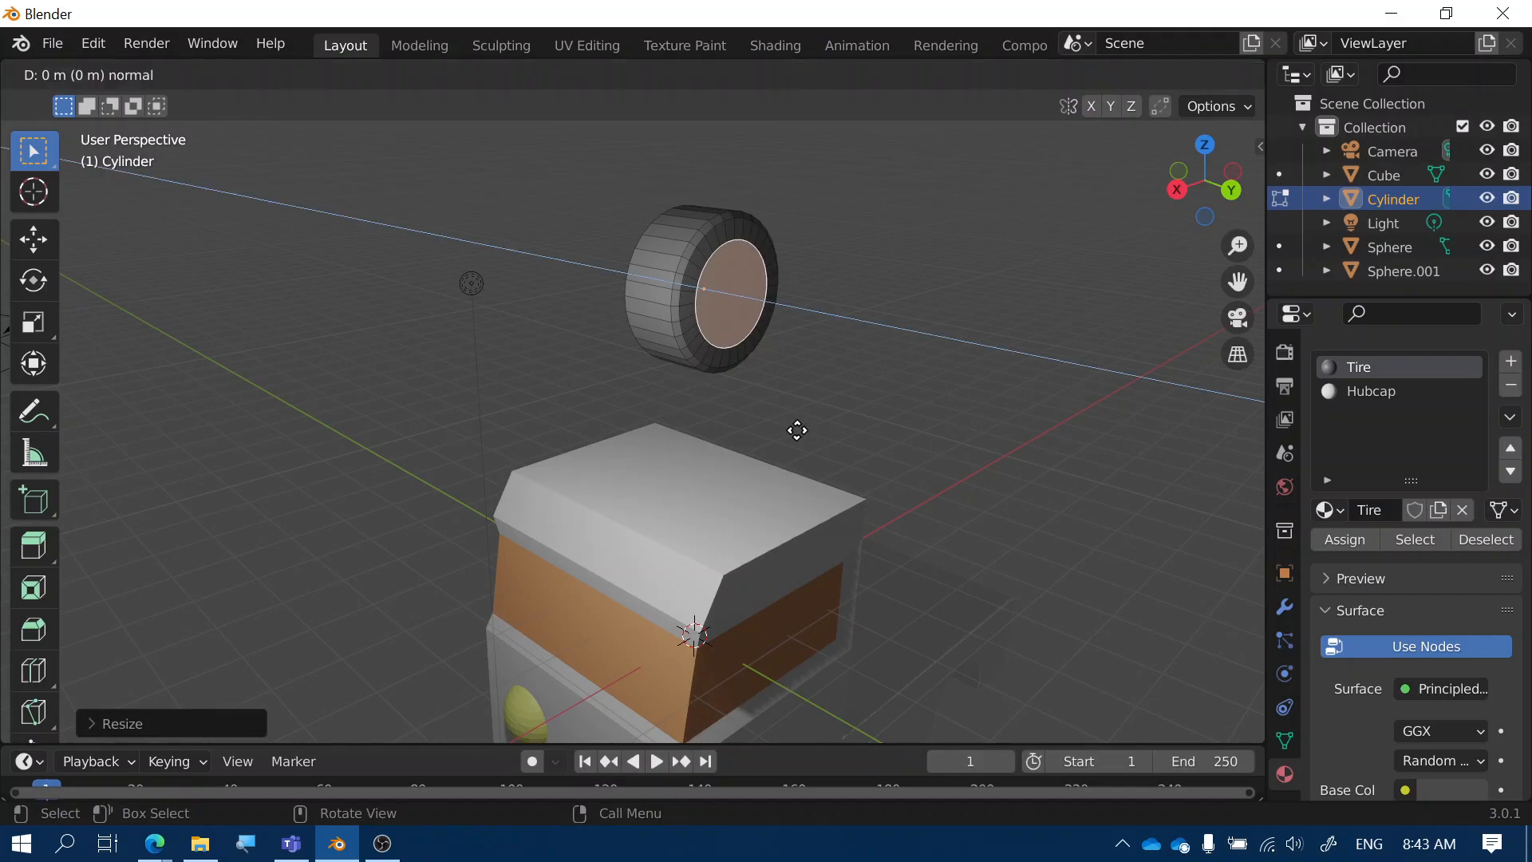
click(794, 429)
key(s)
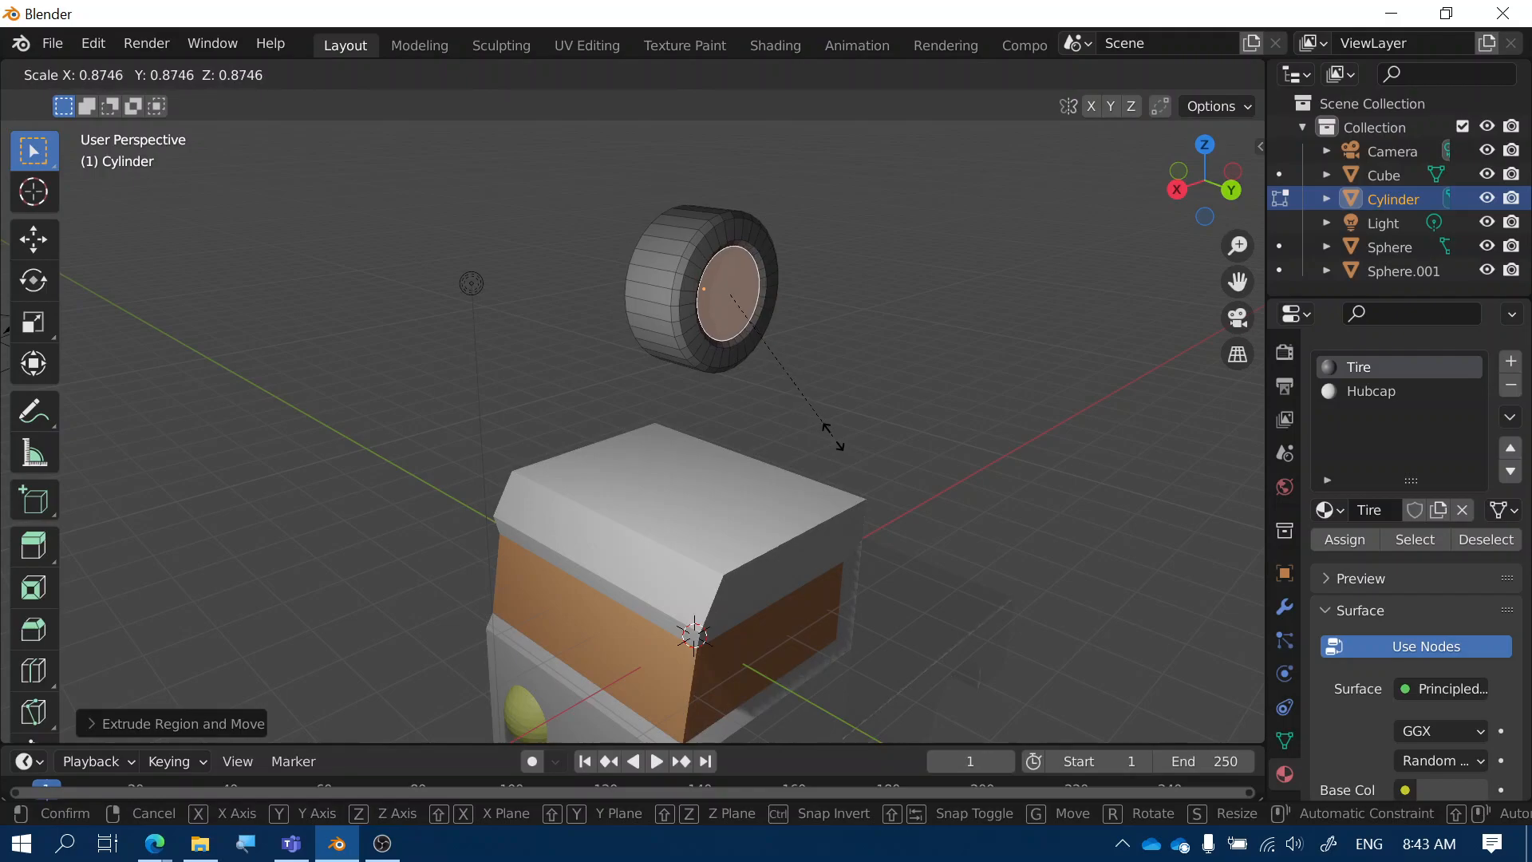
click(833, 436)
key(e)
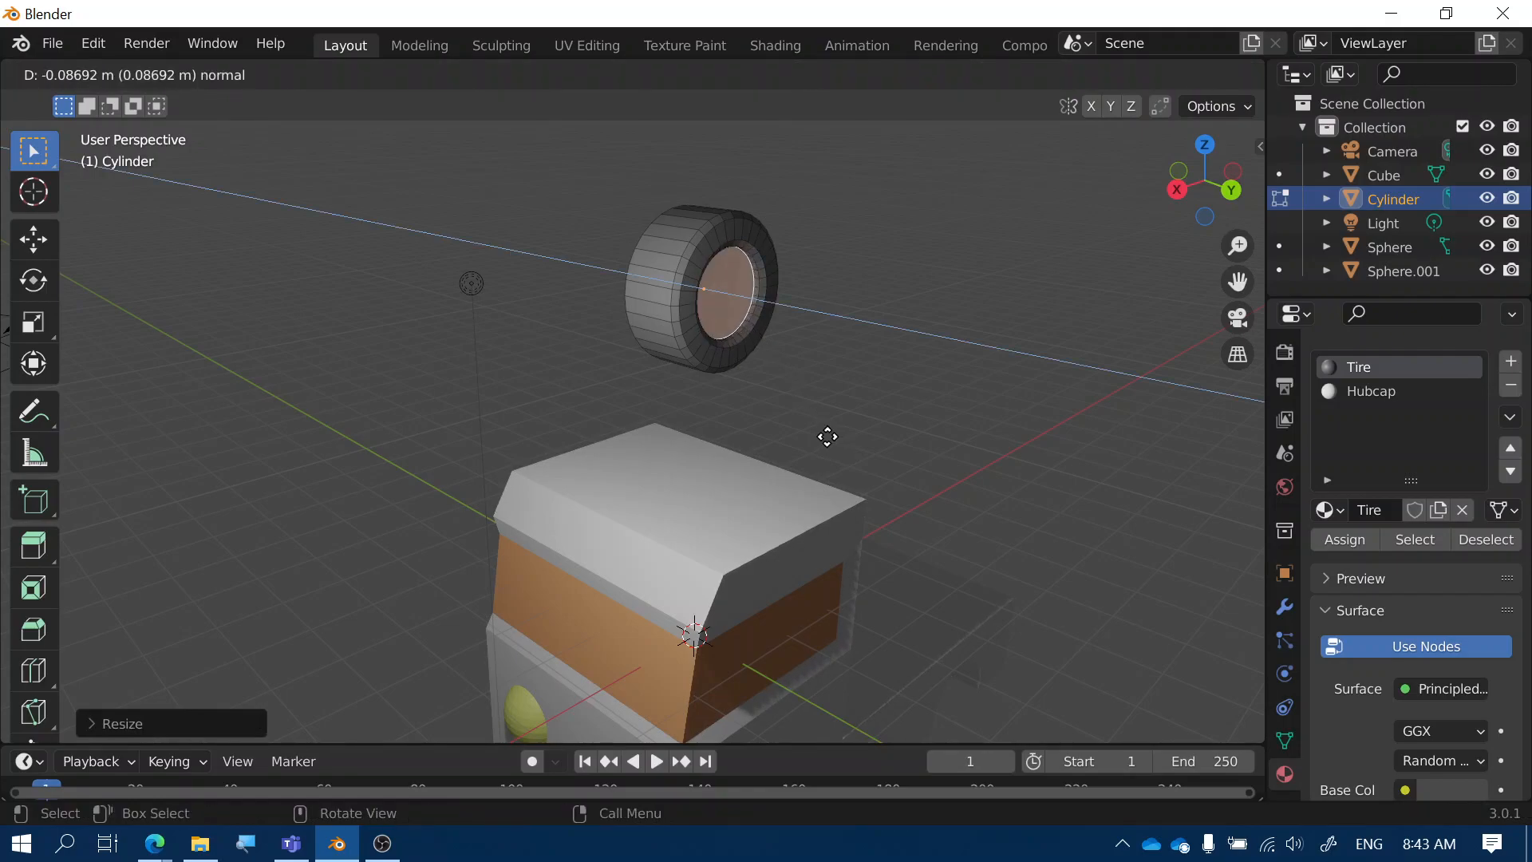
click(827, 436)
key(s)
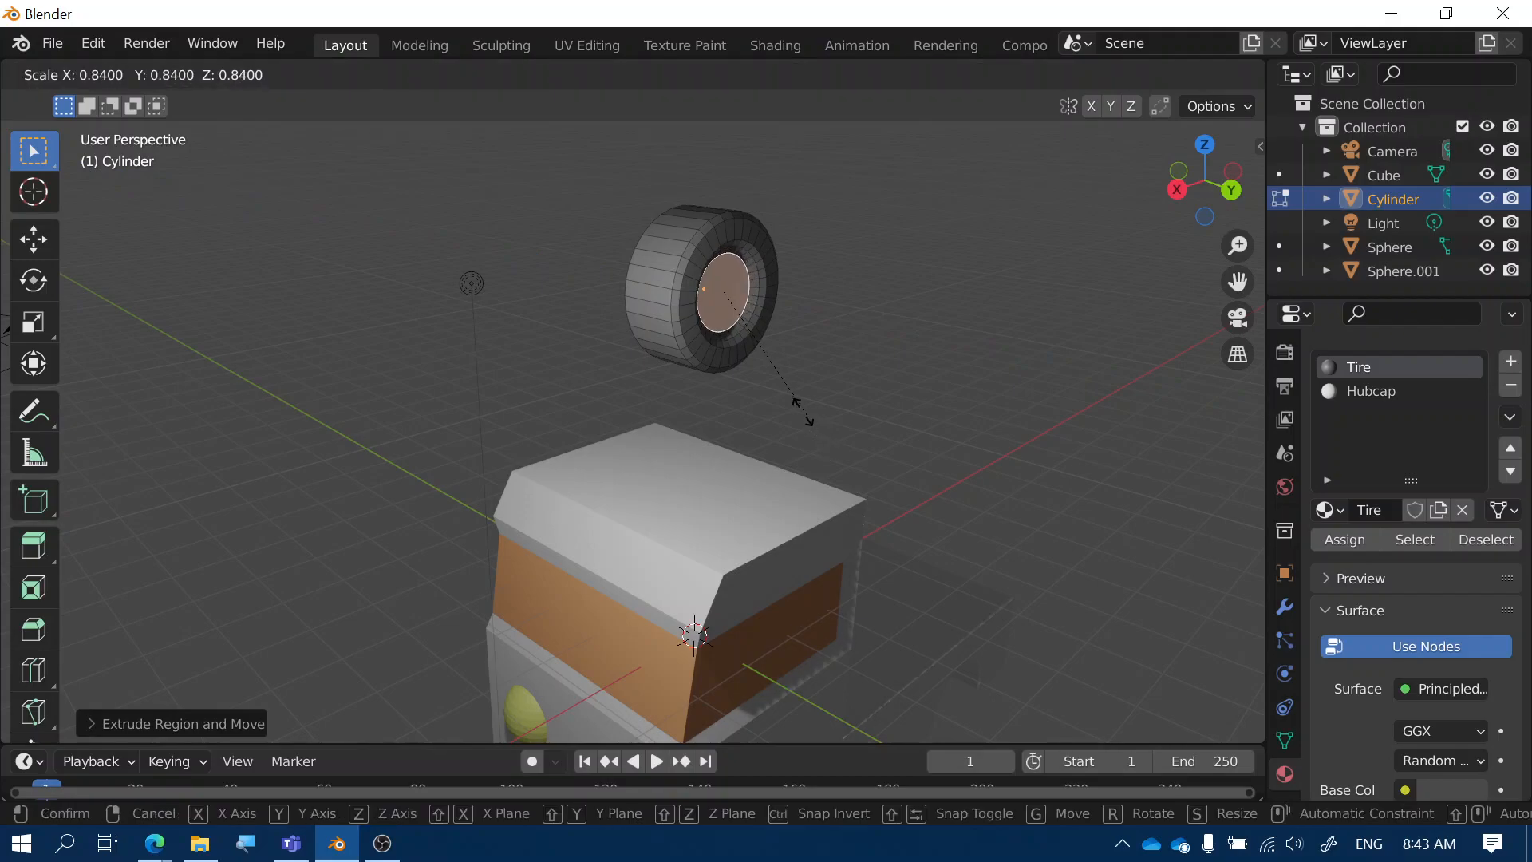
click(806, 419)
middle_drag(813, 428, 721, 424)
Assign the Hubcap material to the wheel's central face and return to Object Mode
click(1358, 394)
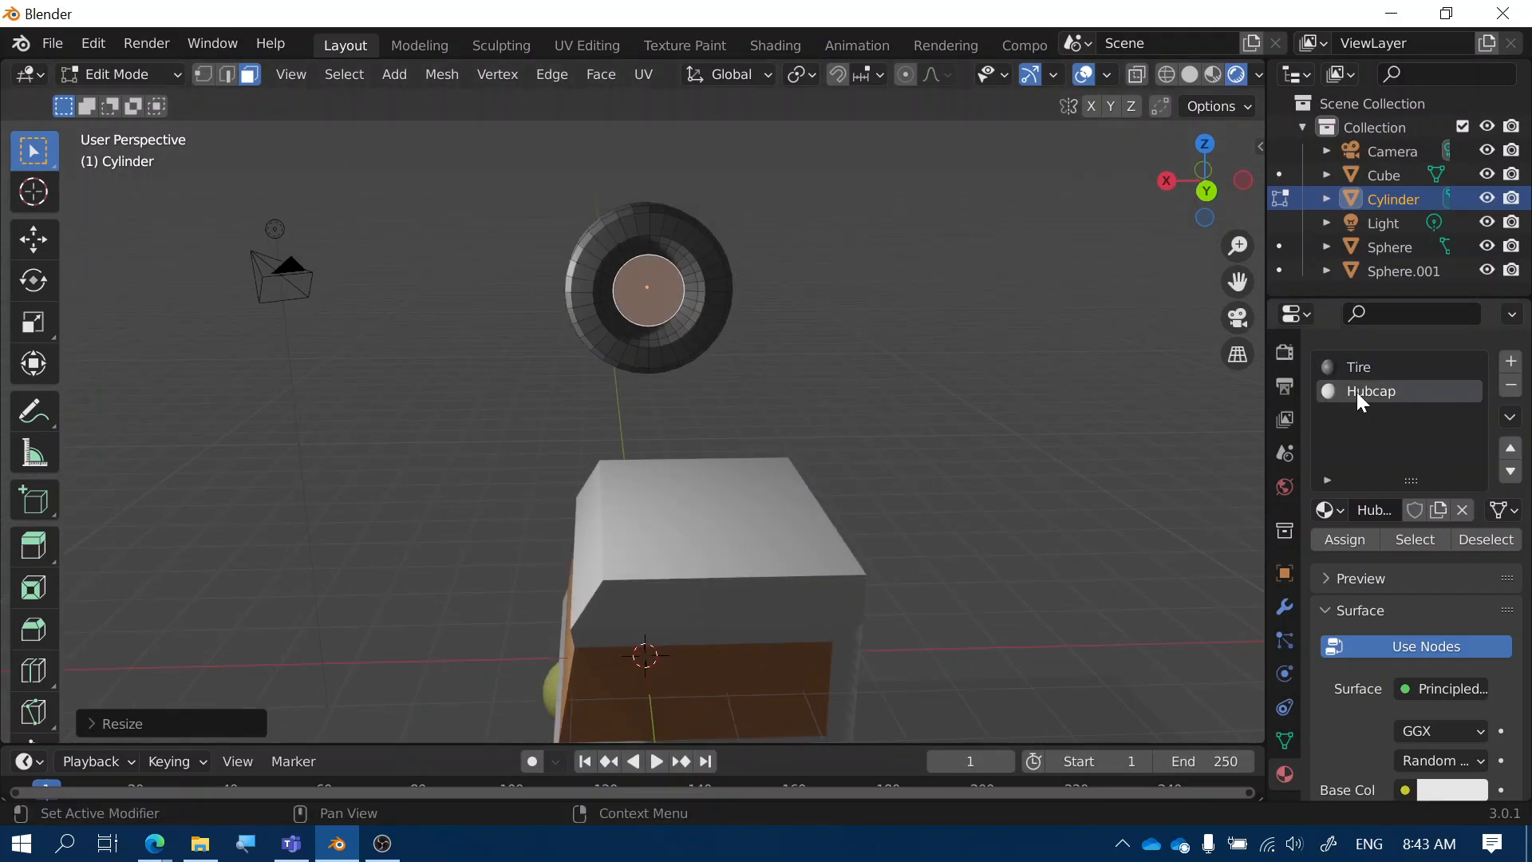
click(1343, 539)
mouse_move(746, 325)
middle_down()
mouse_move(843, 323)
mouse_move(766, 304)
mouse_move(736, 322)
middle_up()
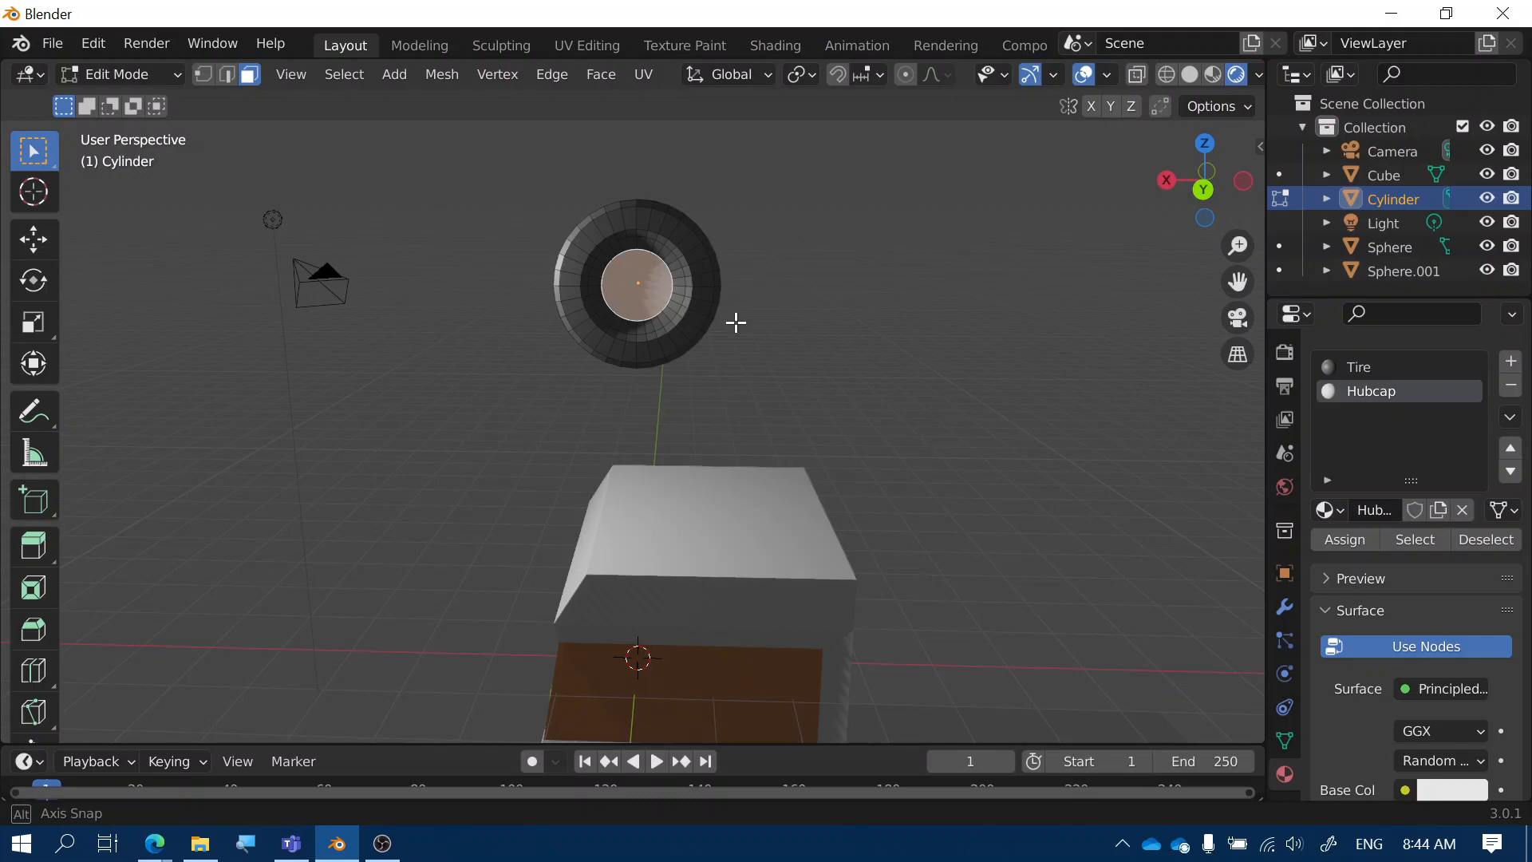
key(Tab)
middle_drag(797, 380, 779, 320)
scroll(779, 321, down, 2)
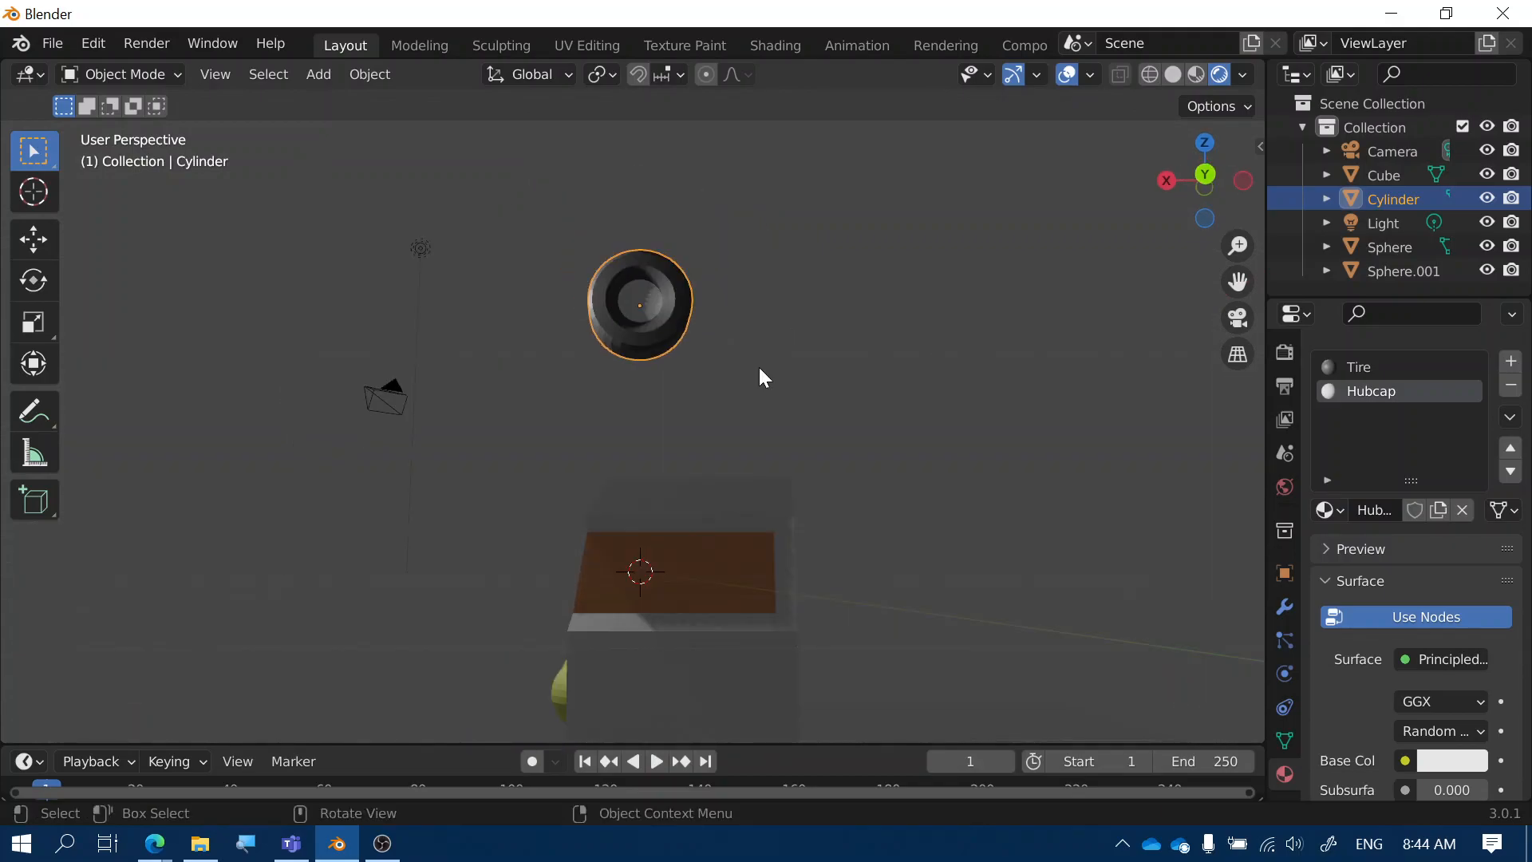
scroll(758, 367, down, 2)
key(g)
key(Escape)
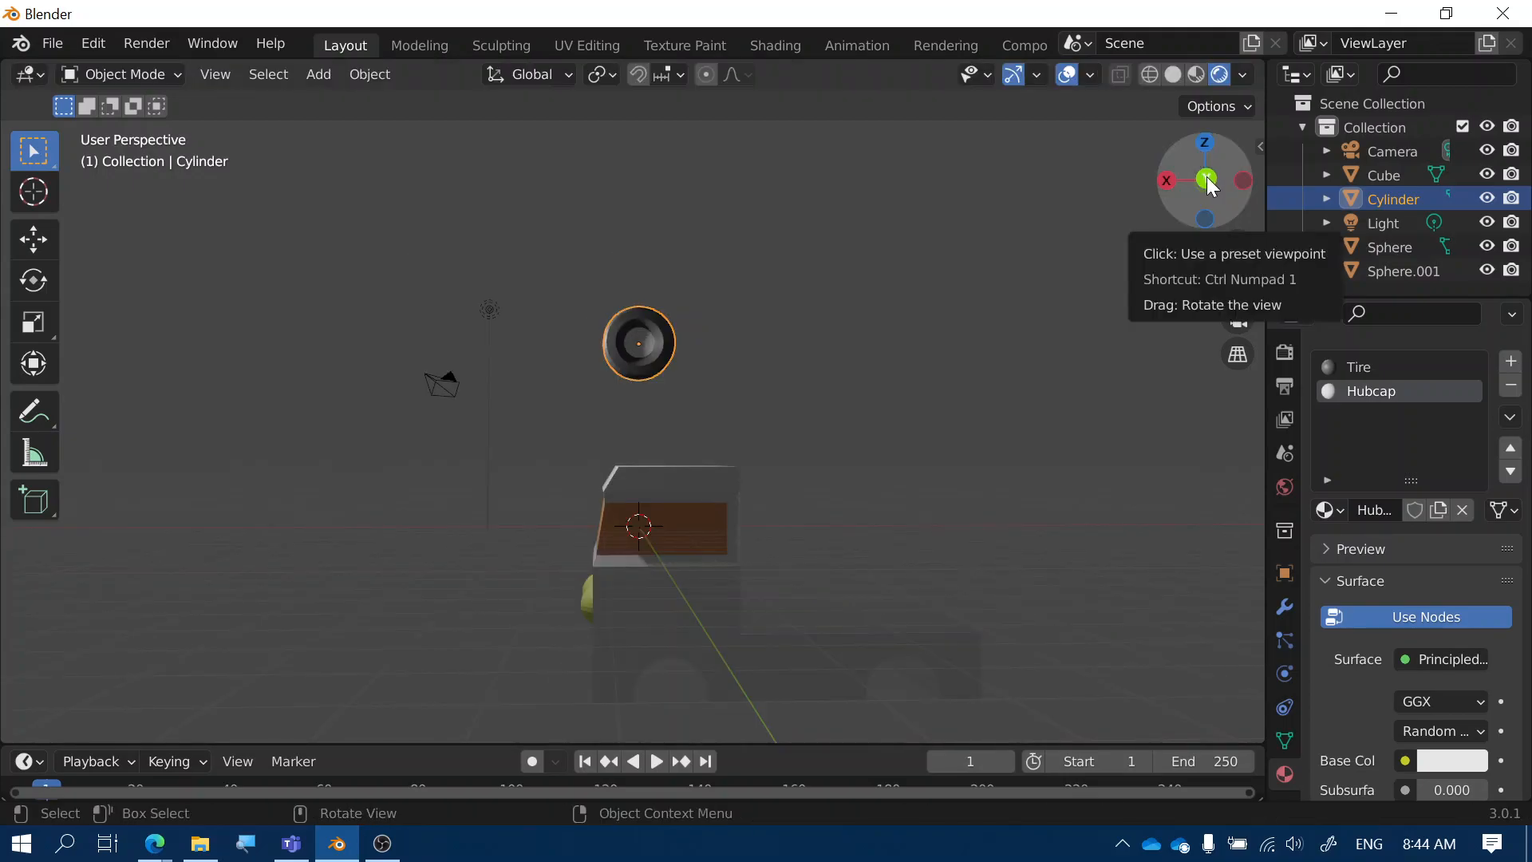
From the back view, move the wheel down to the truck body's bottom edge and shrink it slightly
click(1205, 181)
key(g)
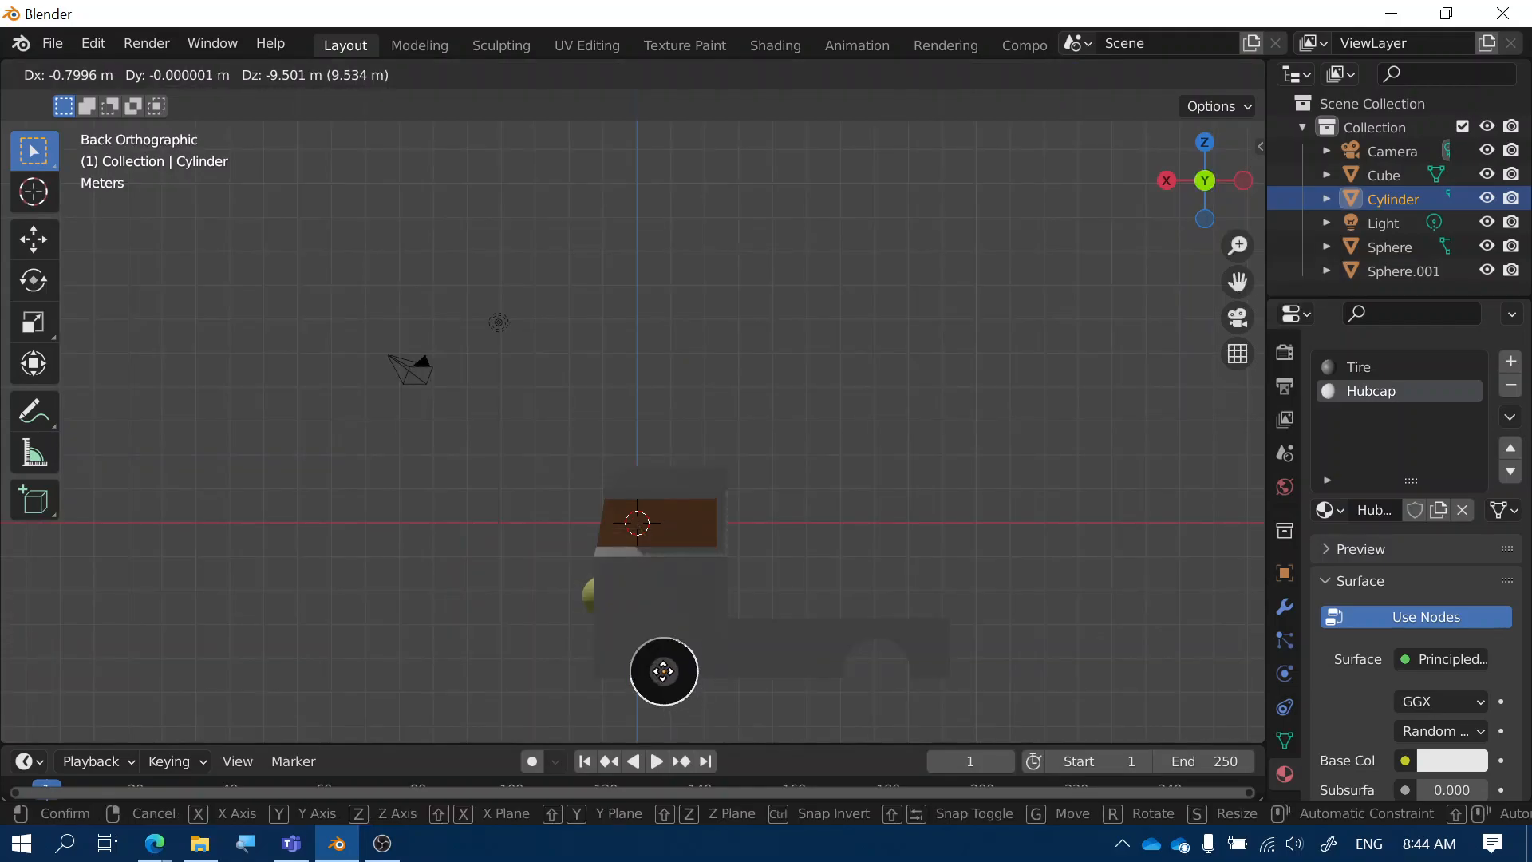
click(663, 674)
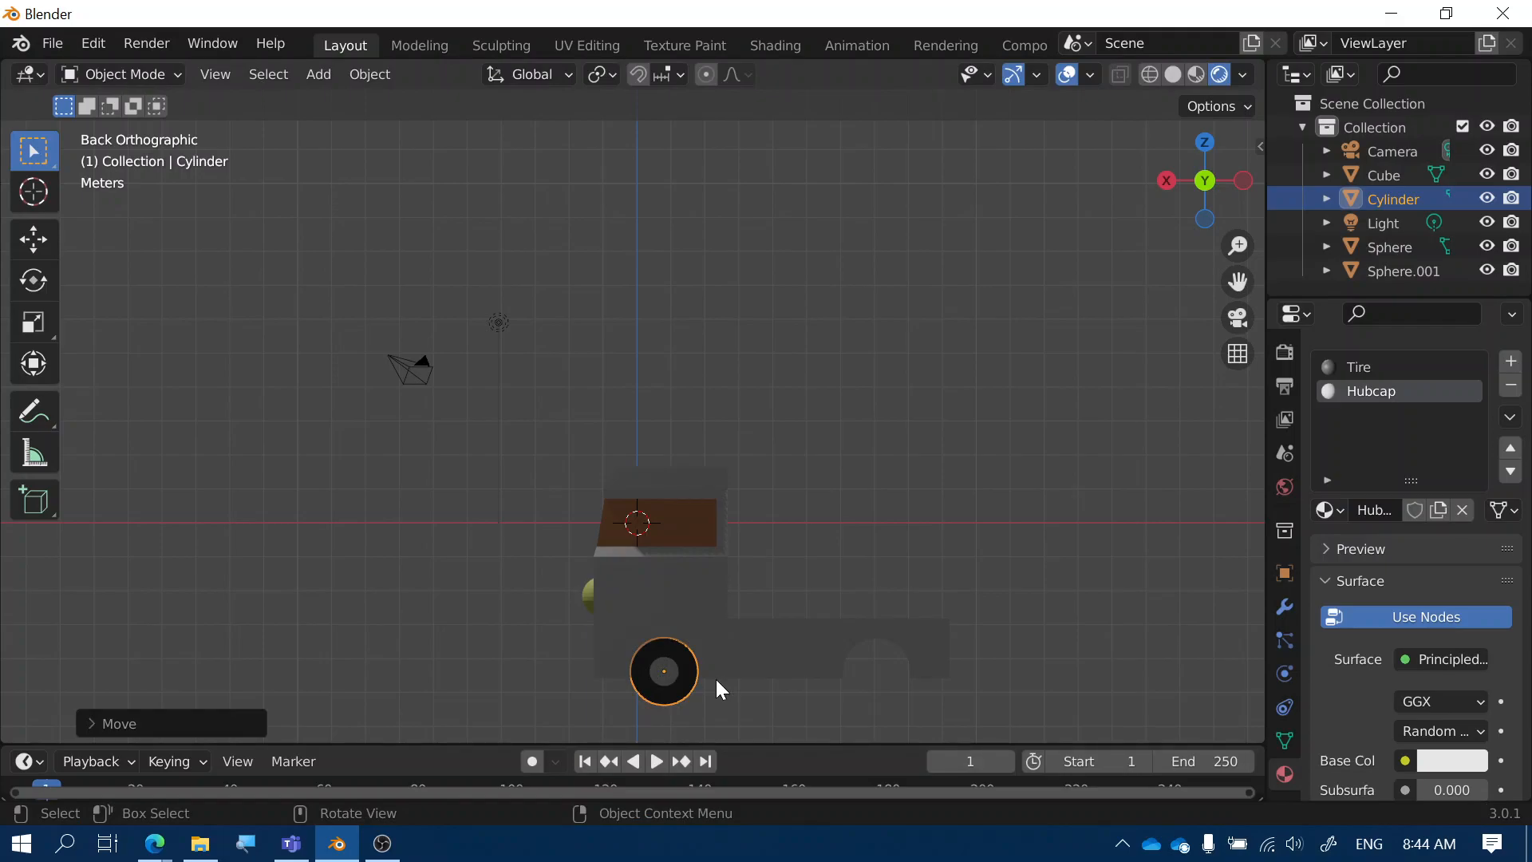
scroll(715, 678, up, 4)
shift+middle_drag(716, 678, 787, 491)
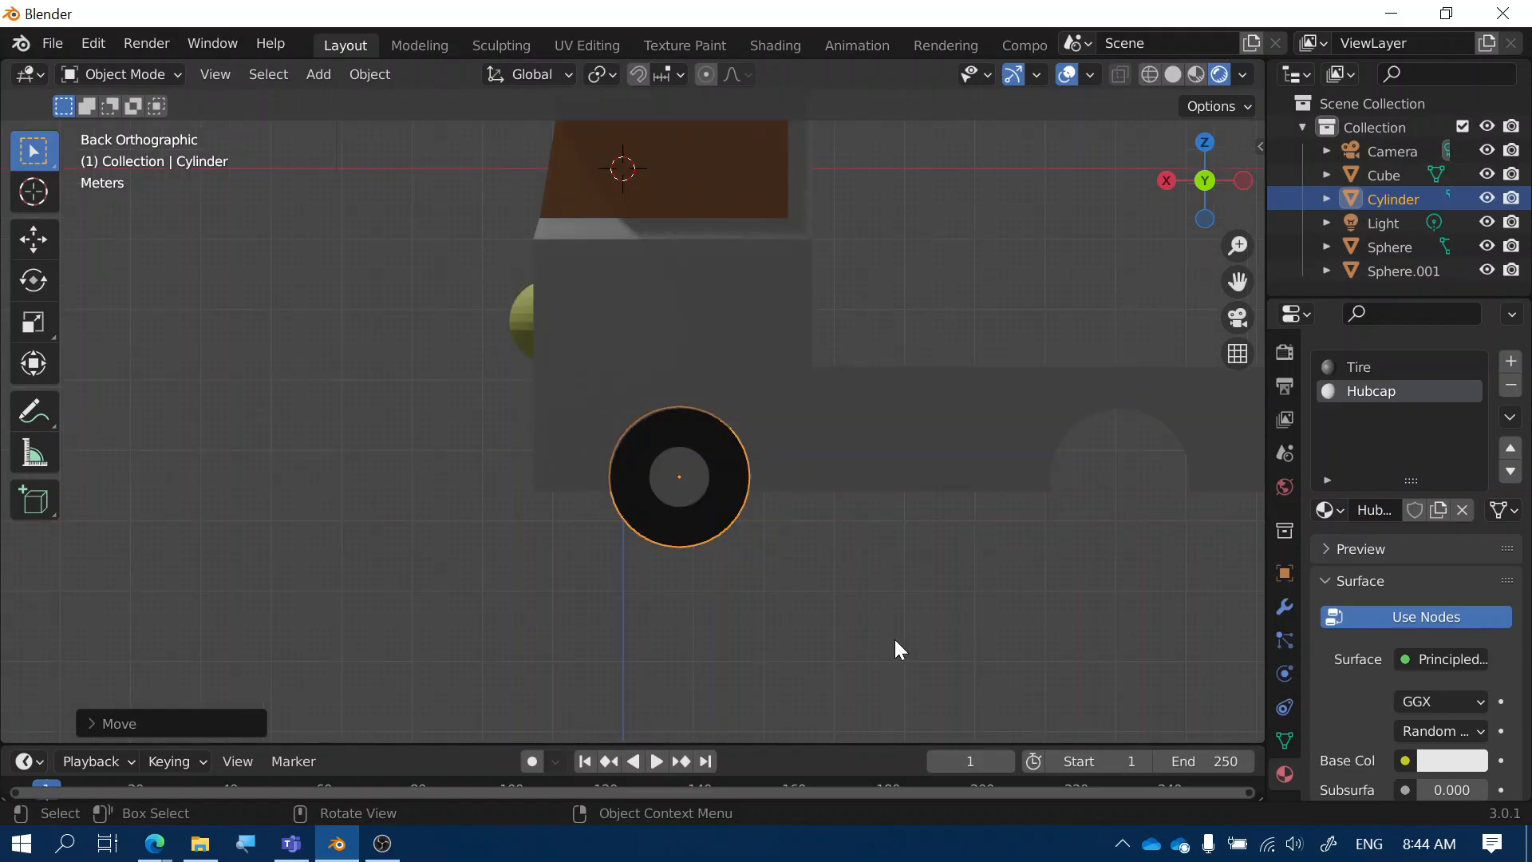
key(s)
click(685, 490)
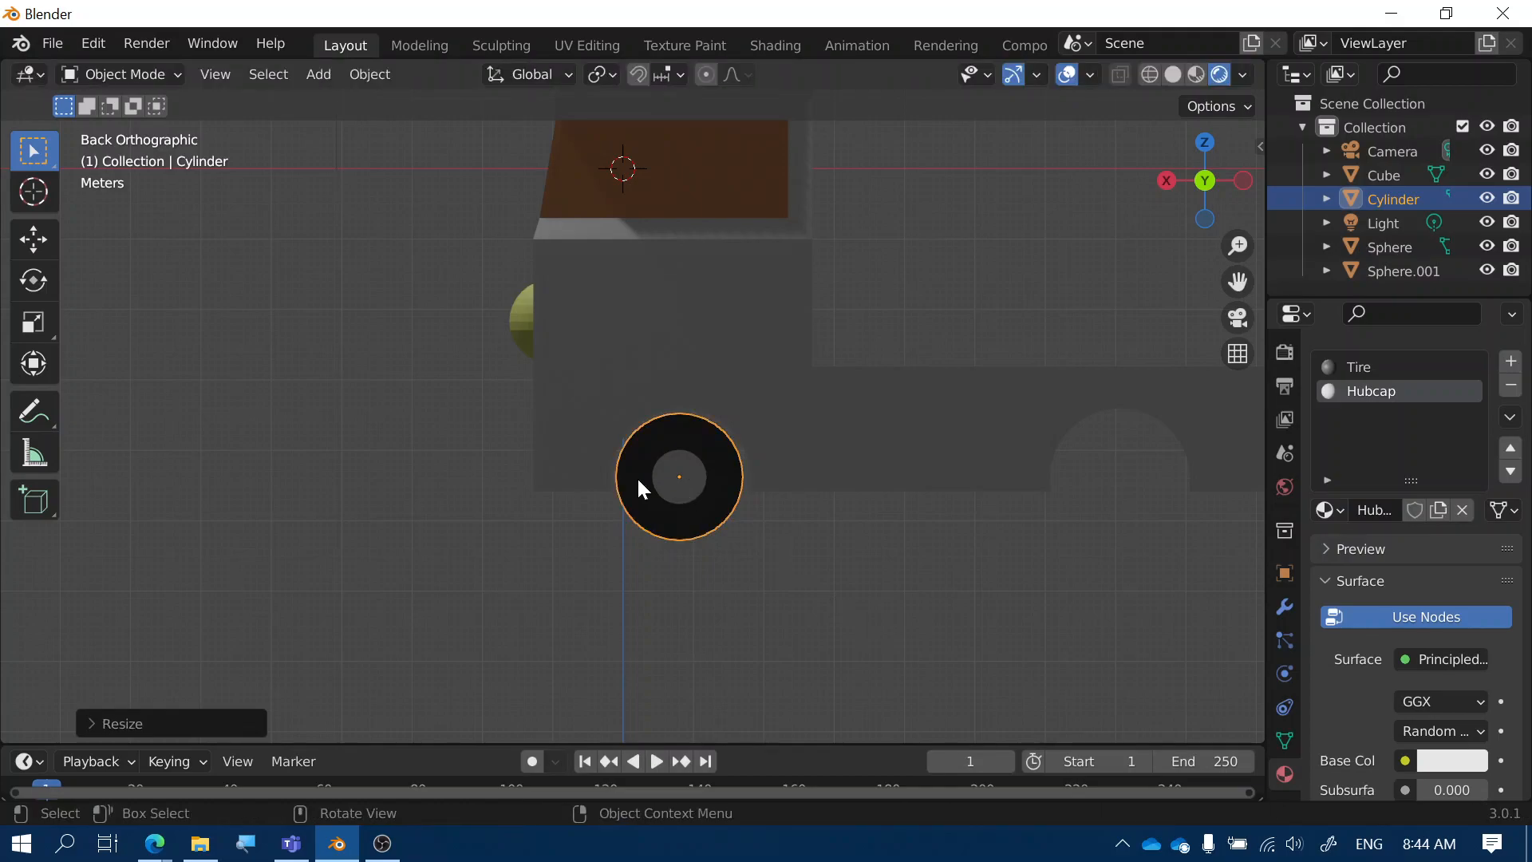
In the right view, slide the wheel about 0.69 m along global Y
key(KP_3)
key(g)
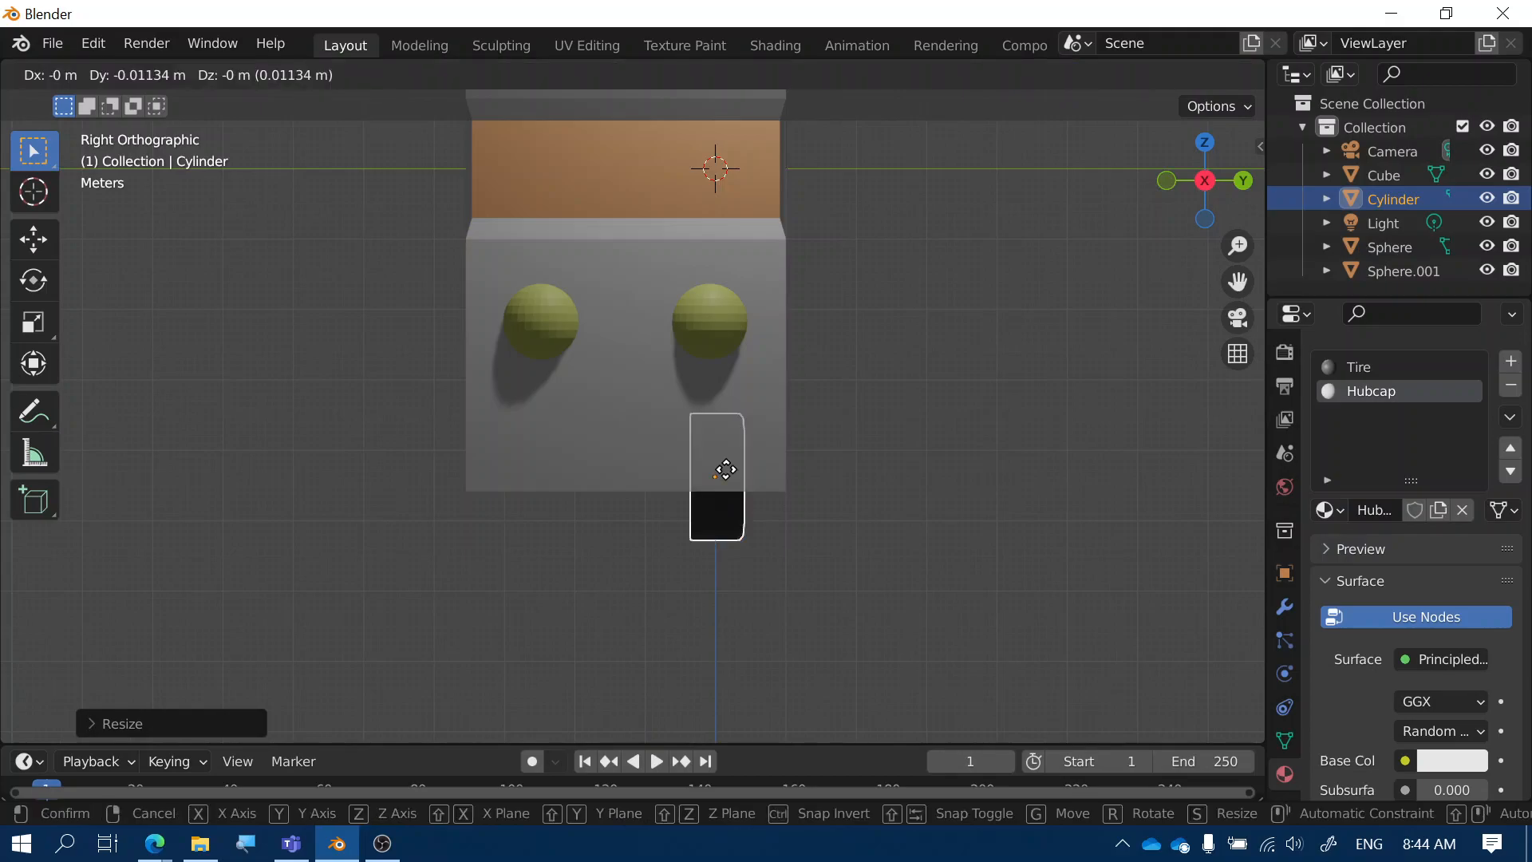
key(y)
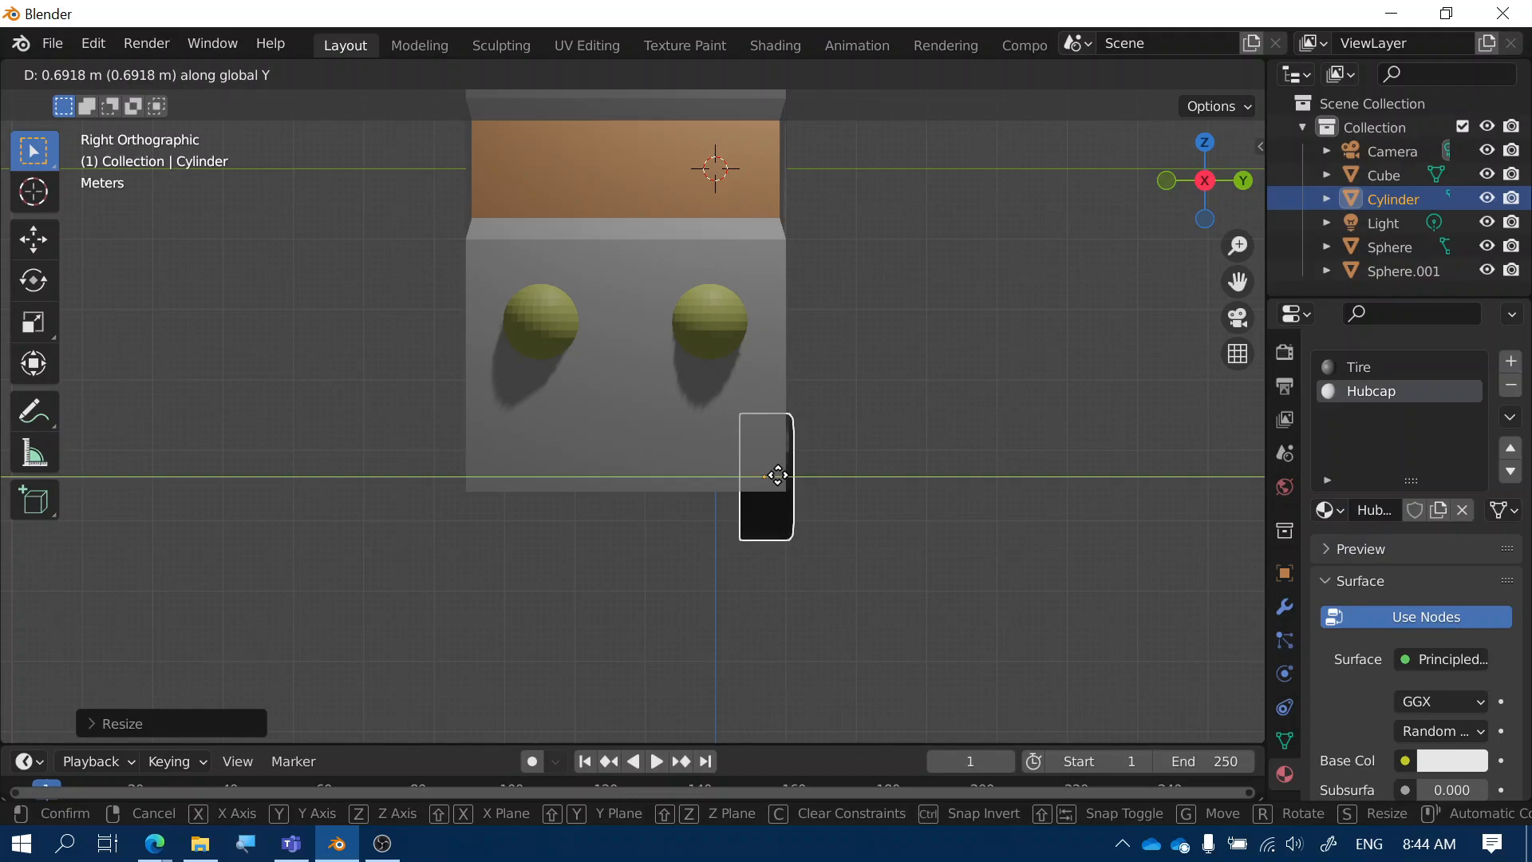
click(777, 475)
middle_drag(777, 475, 702, 501)
Duplicate the tire along Y, then duplicate the pair and rotate the copies into the other wheel positions
key(shift+d)
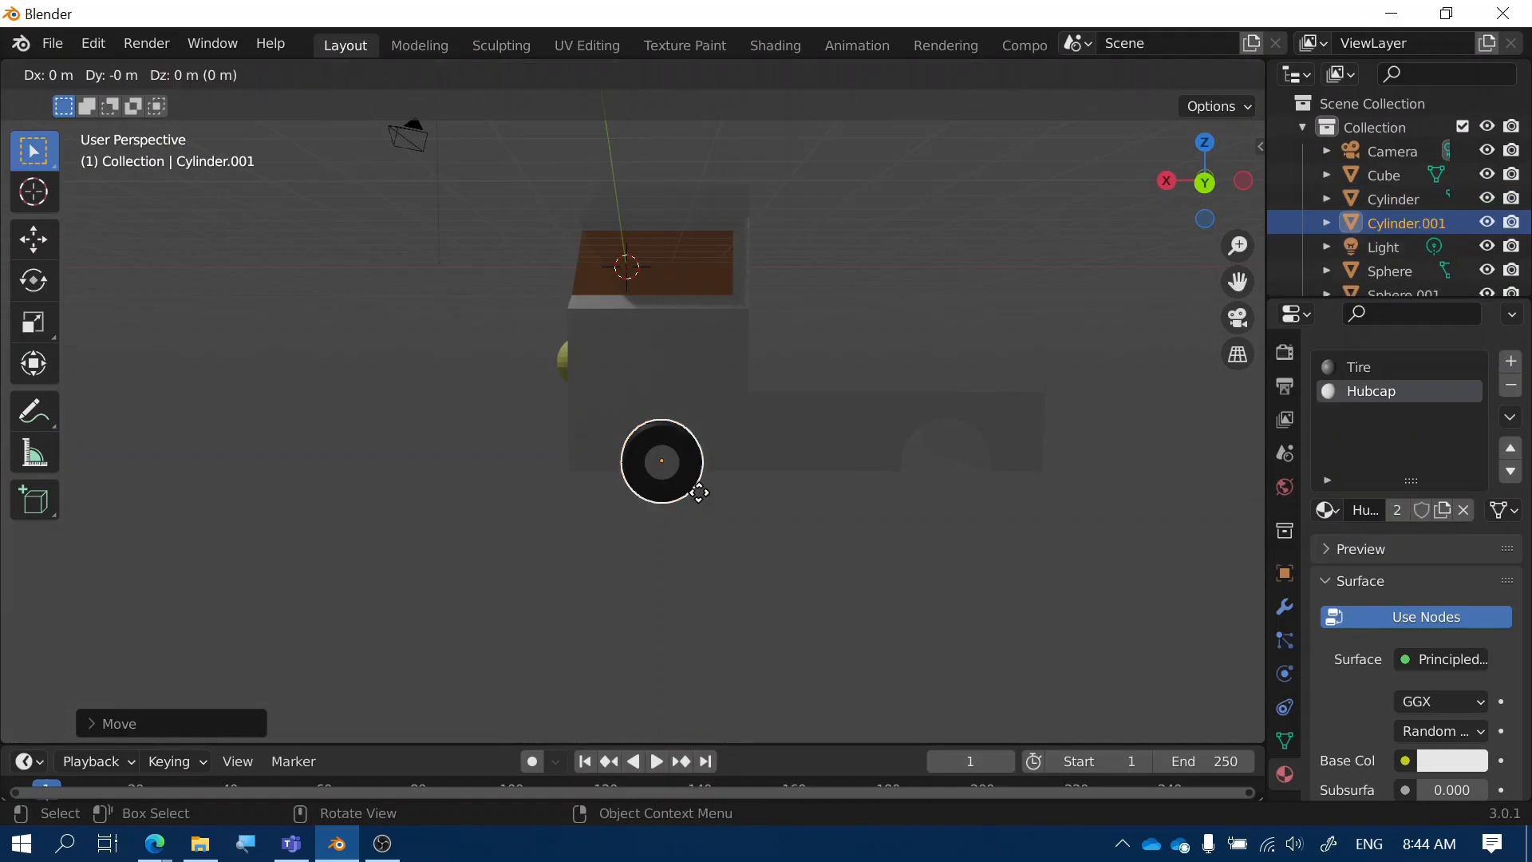
key(y)
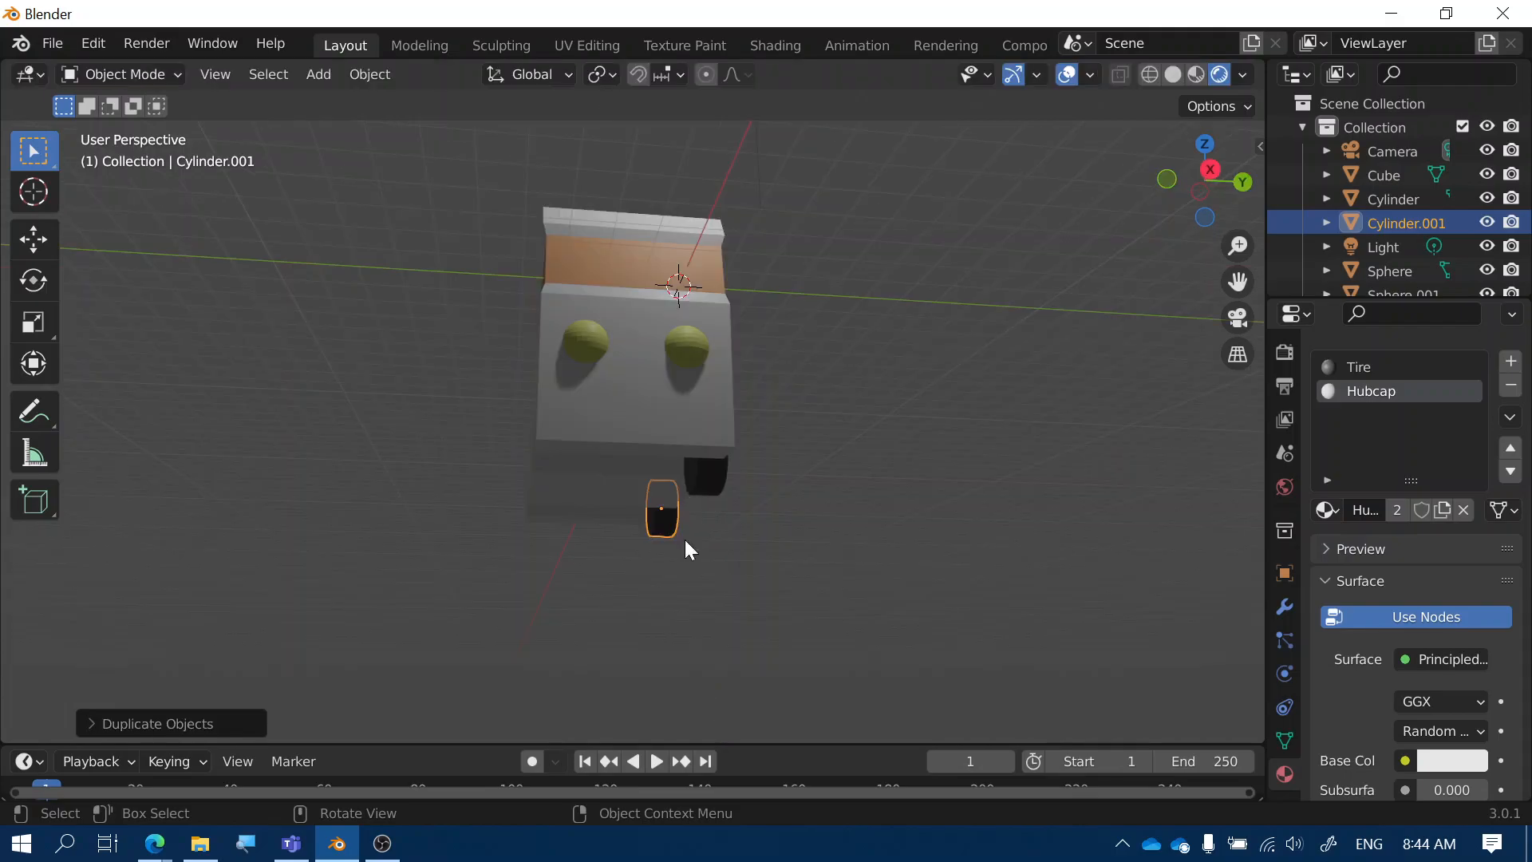
middle_drag(688, 549, 686, 553)
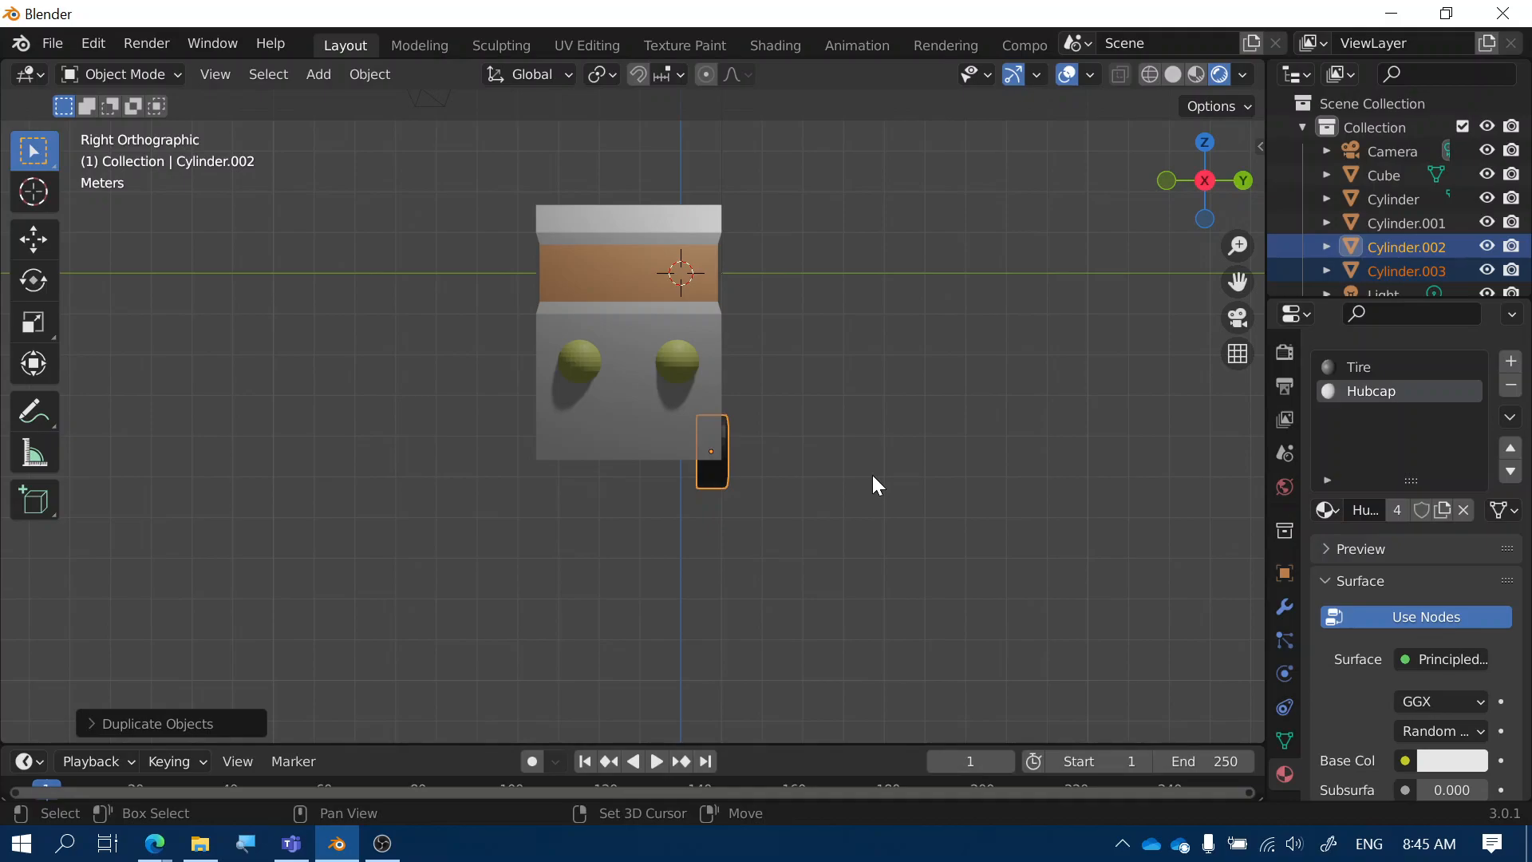
middle_drag(873, 476, 673, 517)
key(shift+d)
key(r)
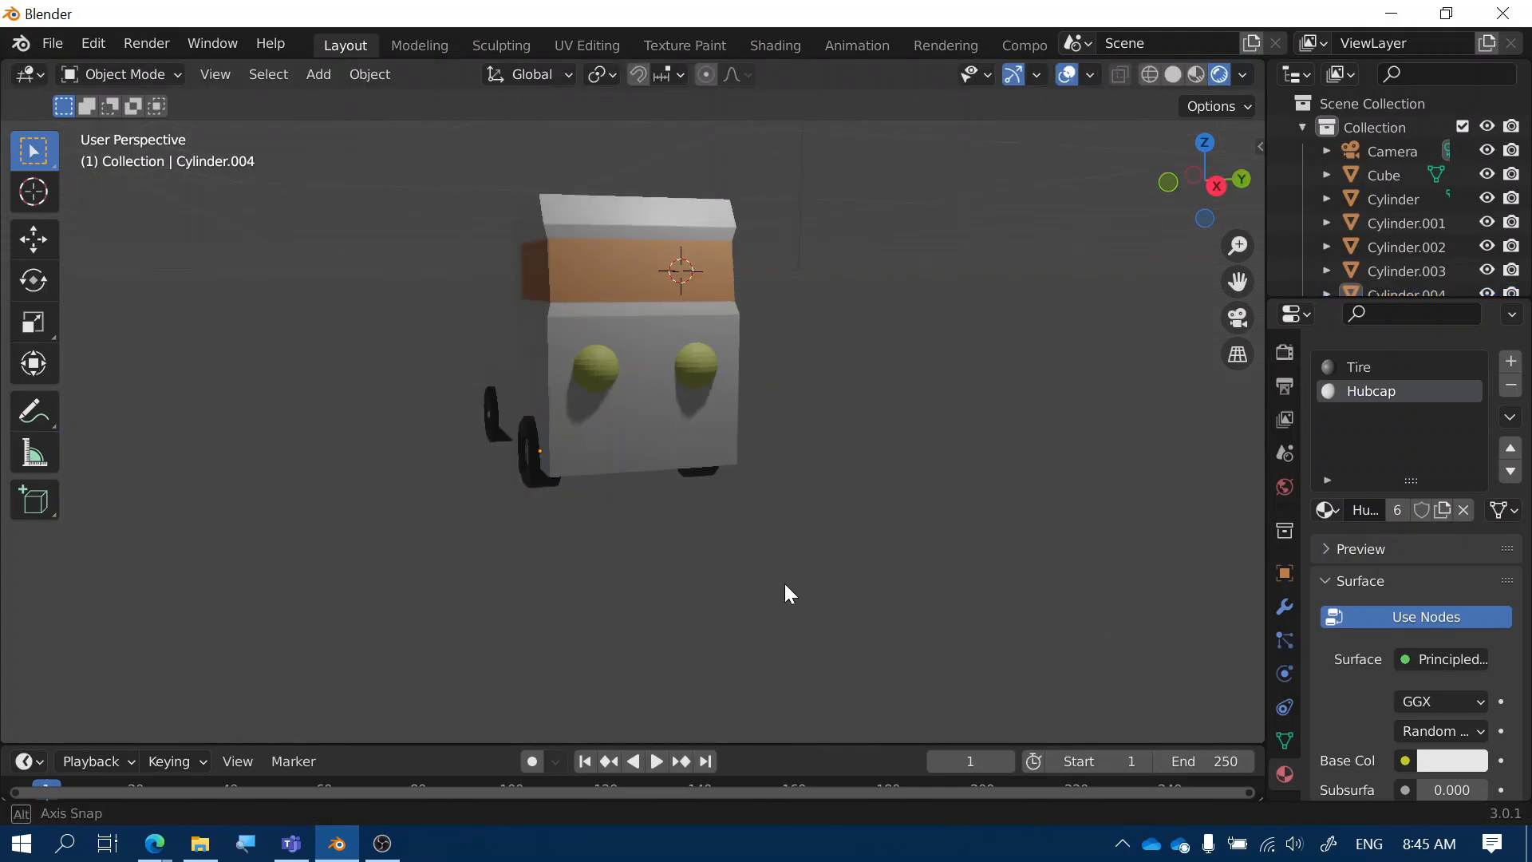
mouse_move(785, 585)
middle_down()
mouse_move(790, 605)
mouse_move(803, 578)
middle_up()
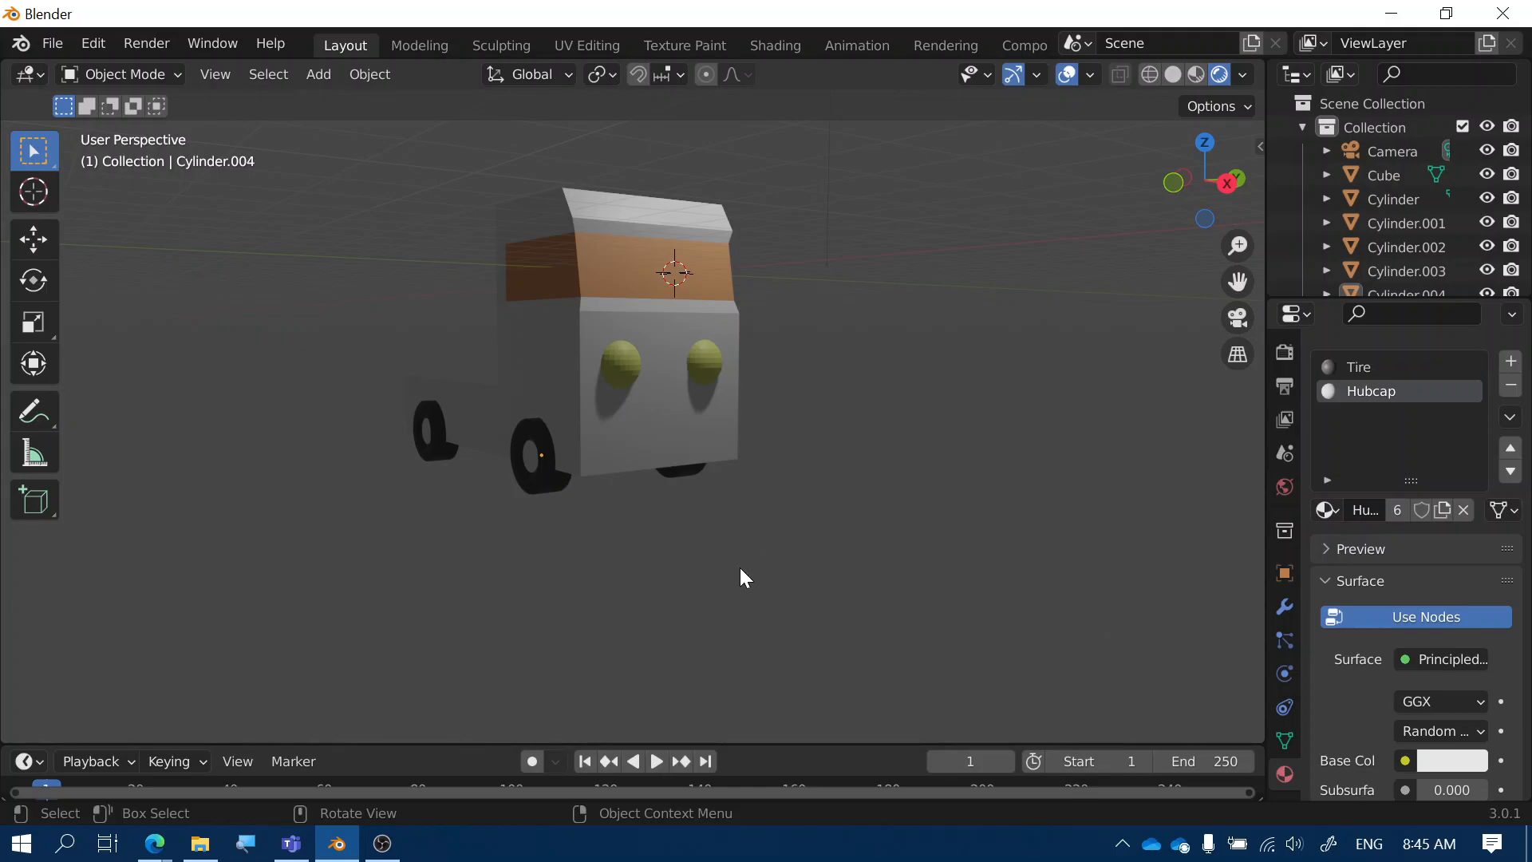
scroll(740, 567, up, 2)
shift+middle_drag(739, 567, 874, 557)
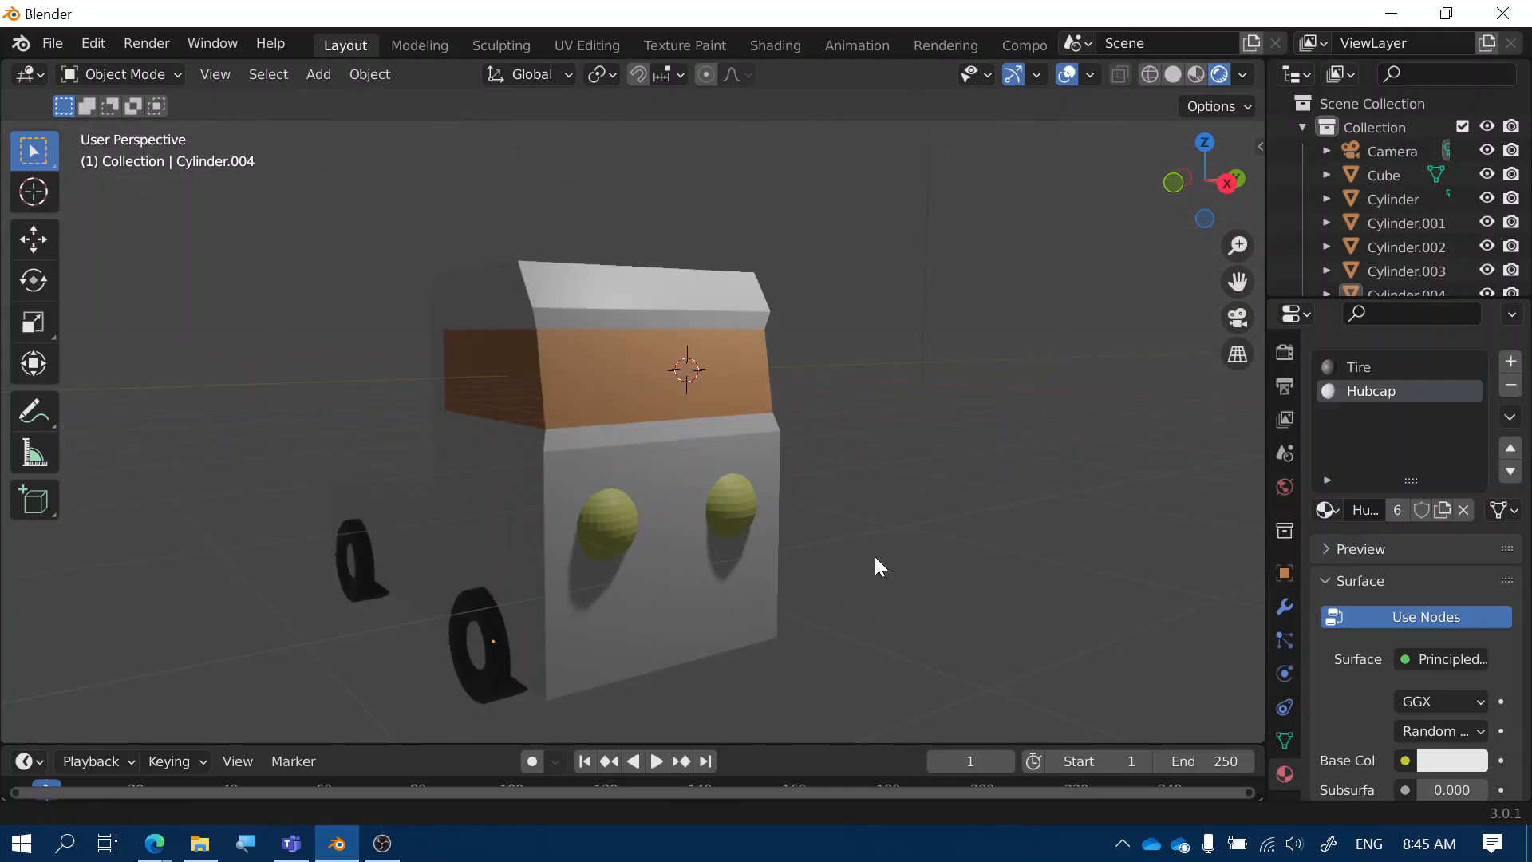
shift+middle_drag(874, 557, 899, 530)
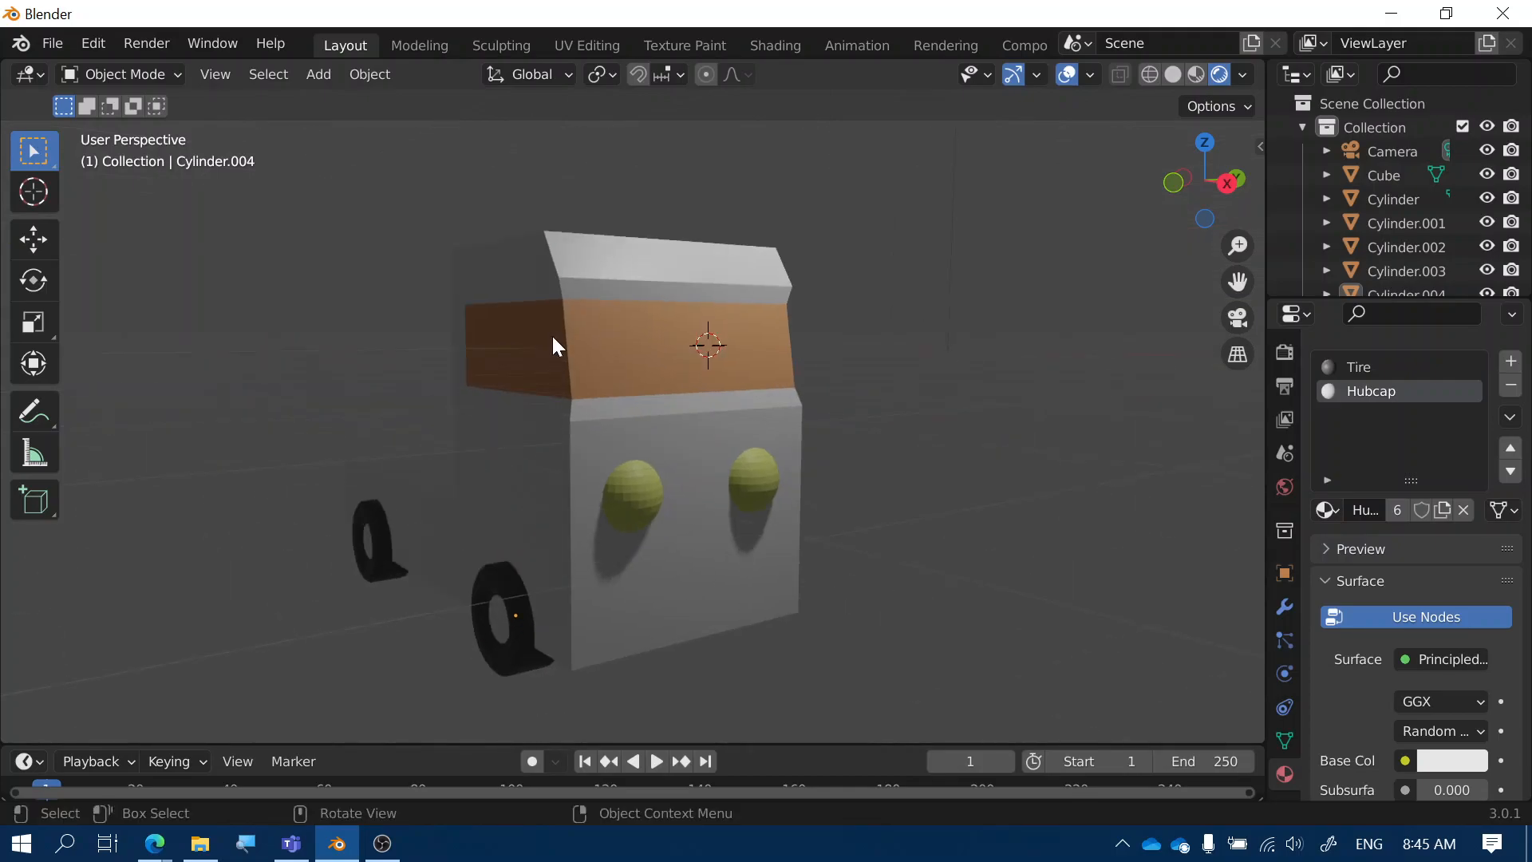
click(680, 406)
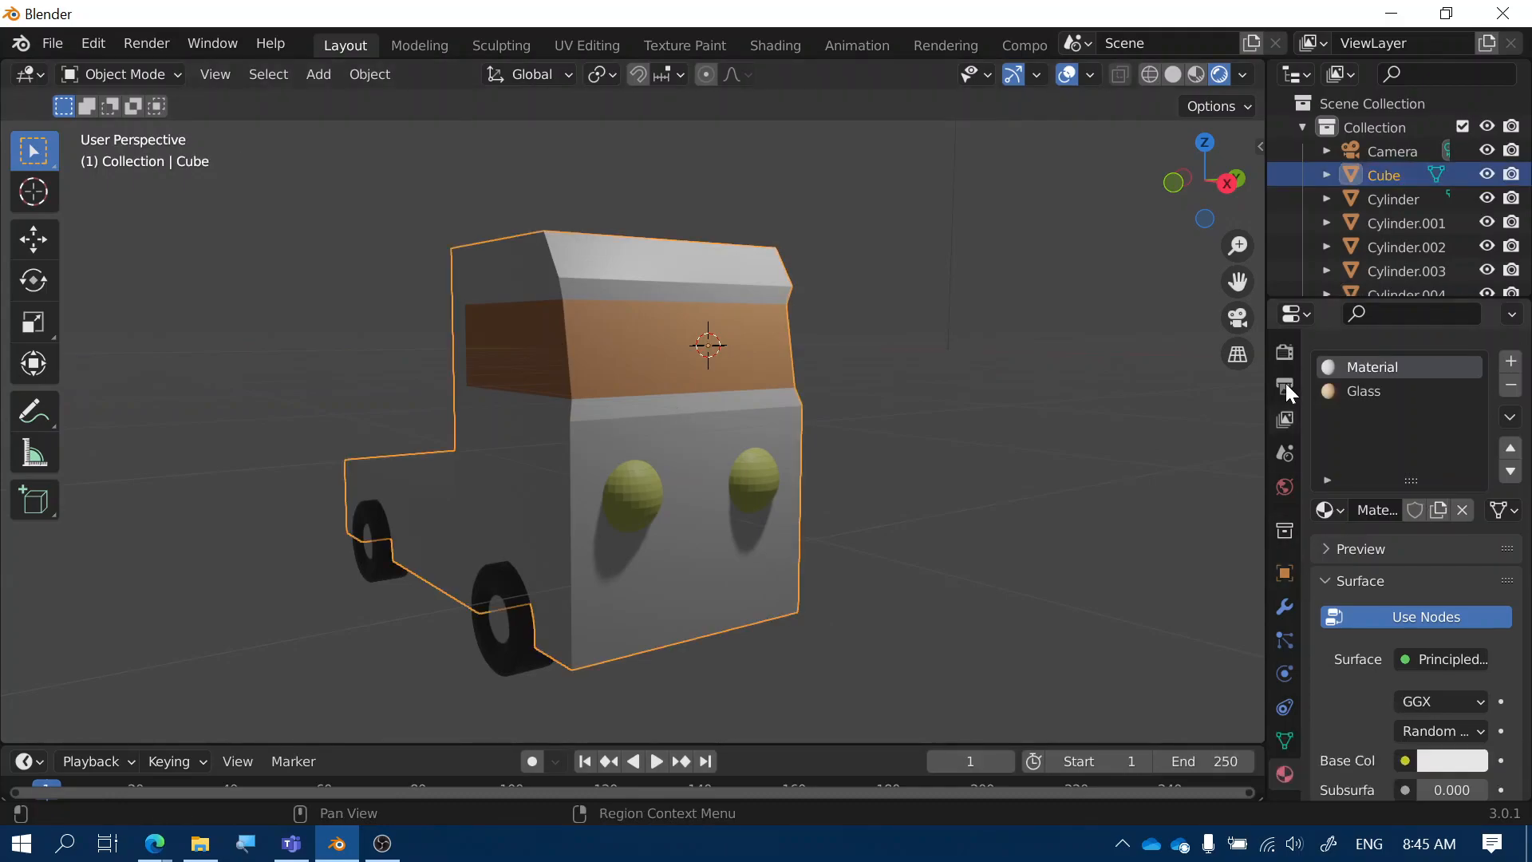
Change the truck body's base colour to a deep blue, then reselect the body
click(1430, 759)
mouse_move(1370, 494)
mouse_down()
mouse_move(1420, 492)
mouse_move(1404, 466)
mouse_up()
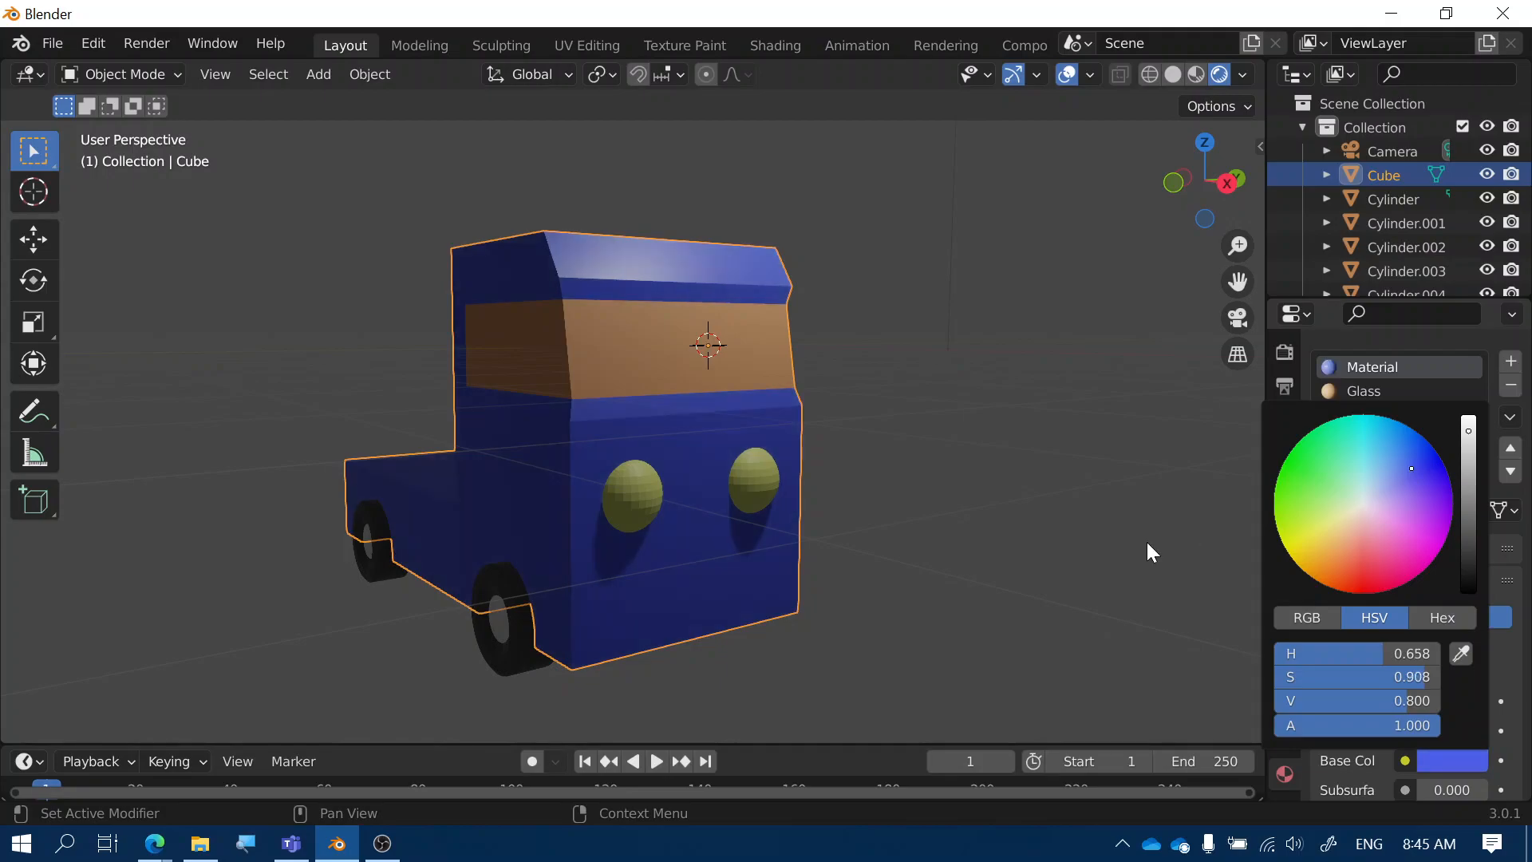
click(1009, 528)
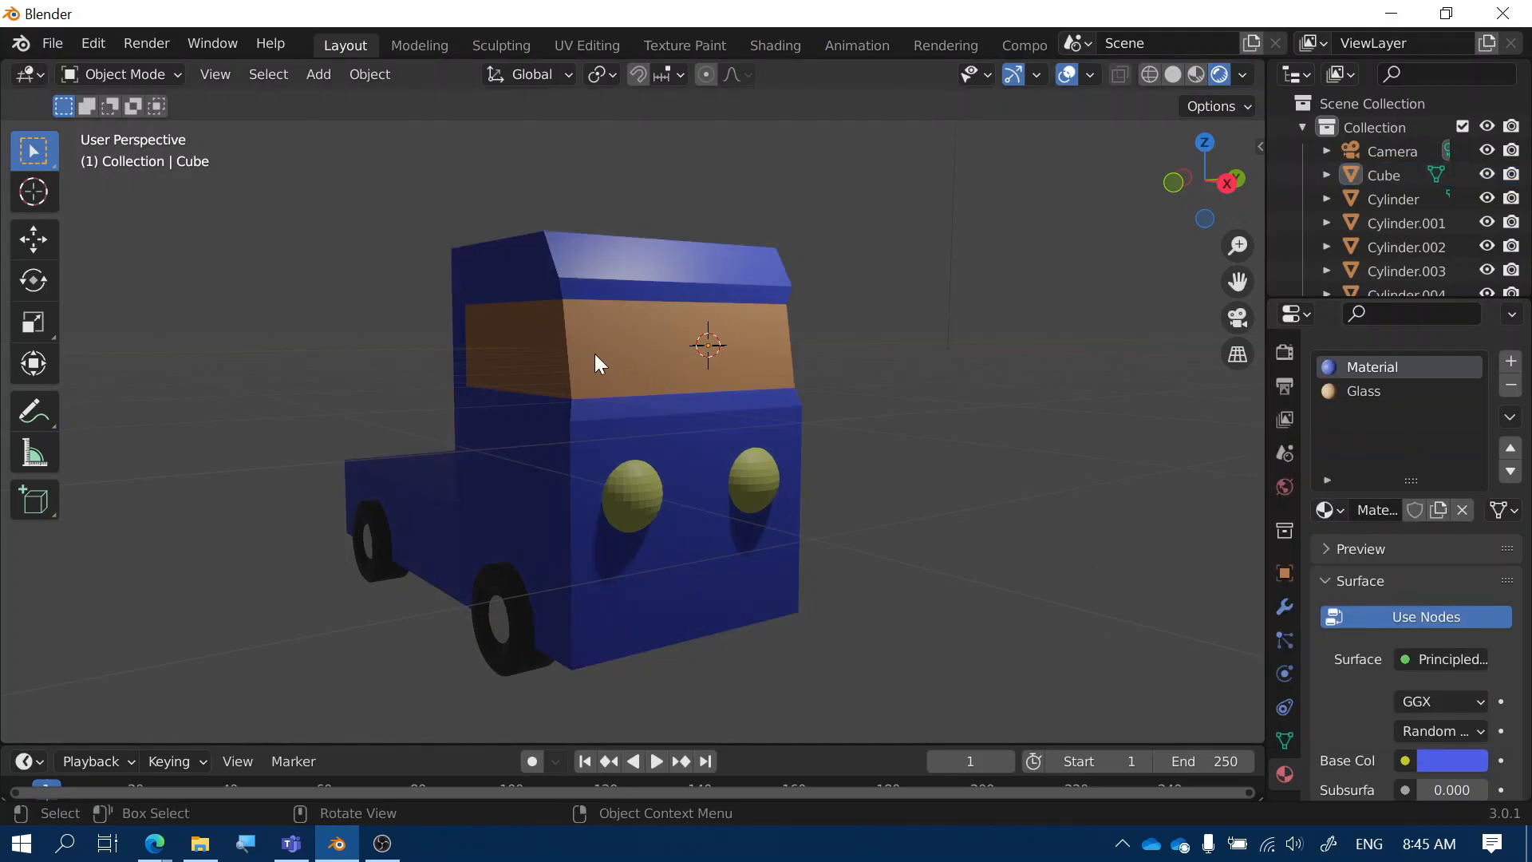
click(511, 351)
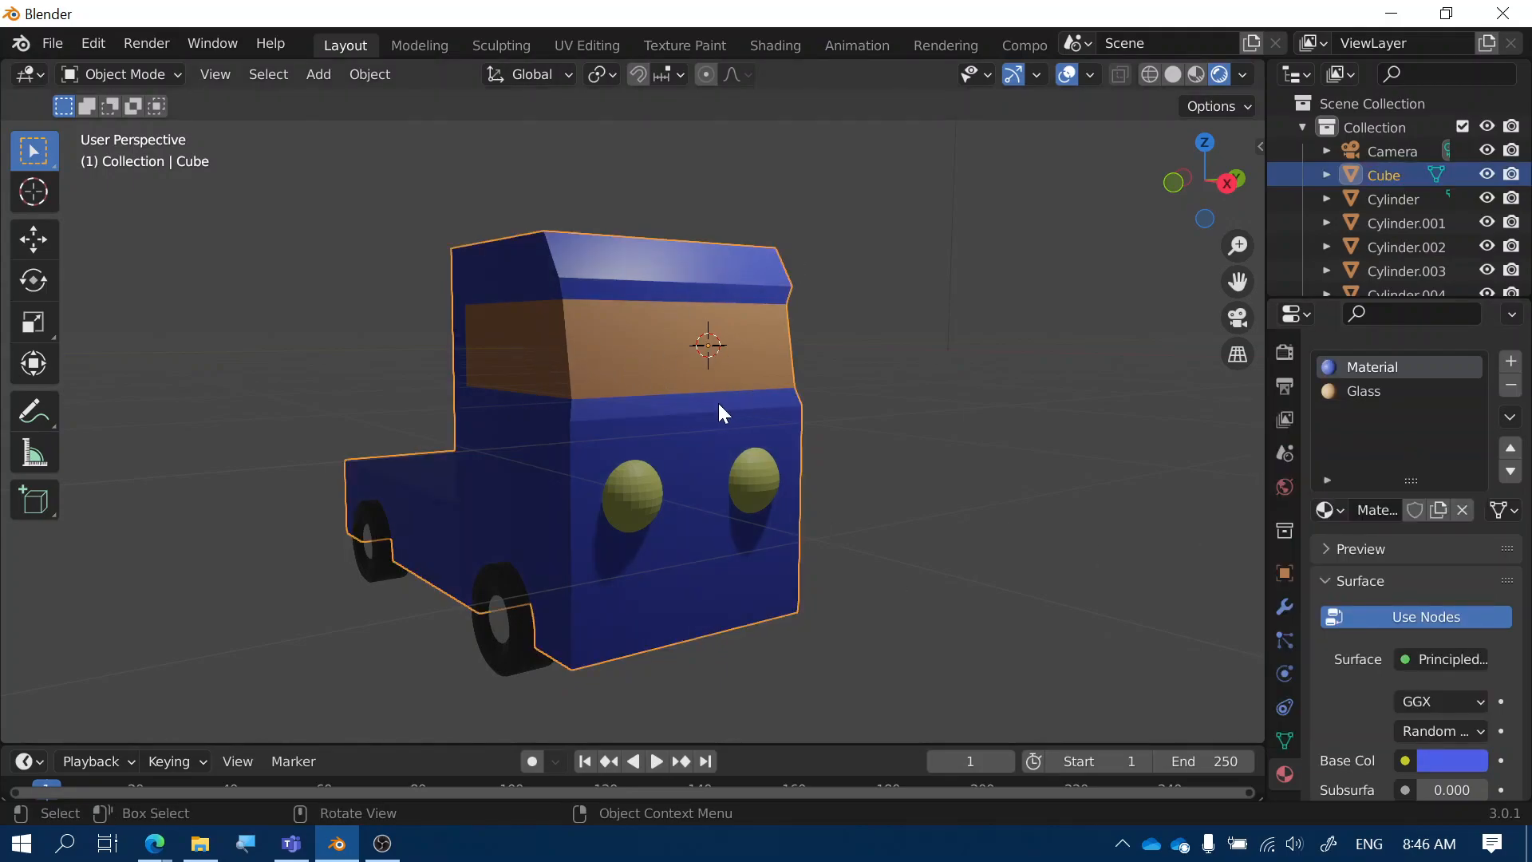
Enter Edit Mode on the body, select the cab's side window face, and widen the properties panel
key(Tab)
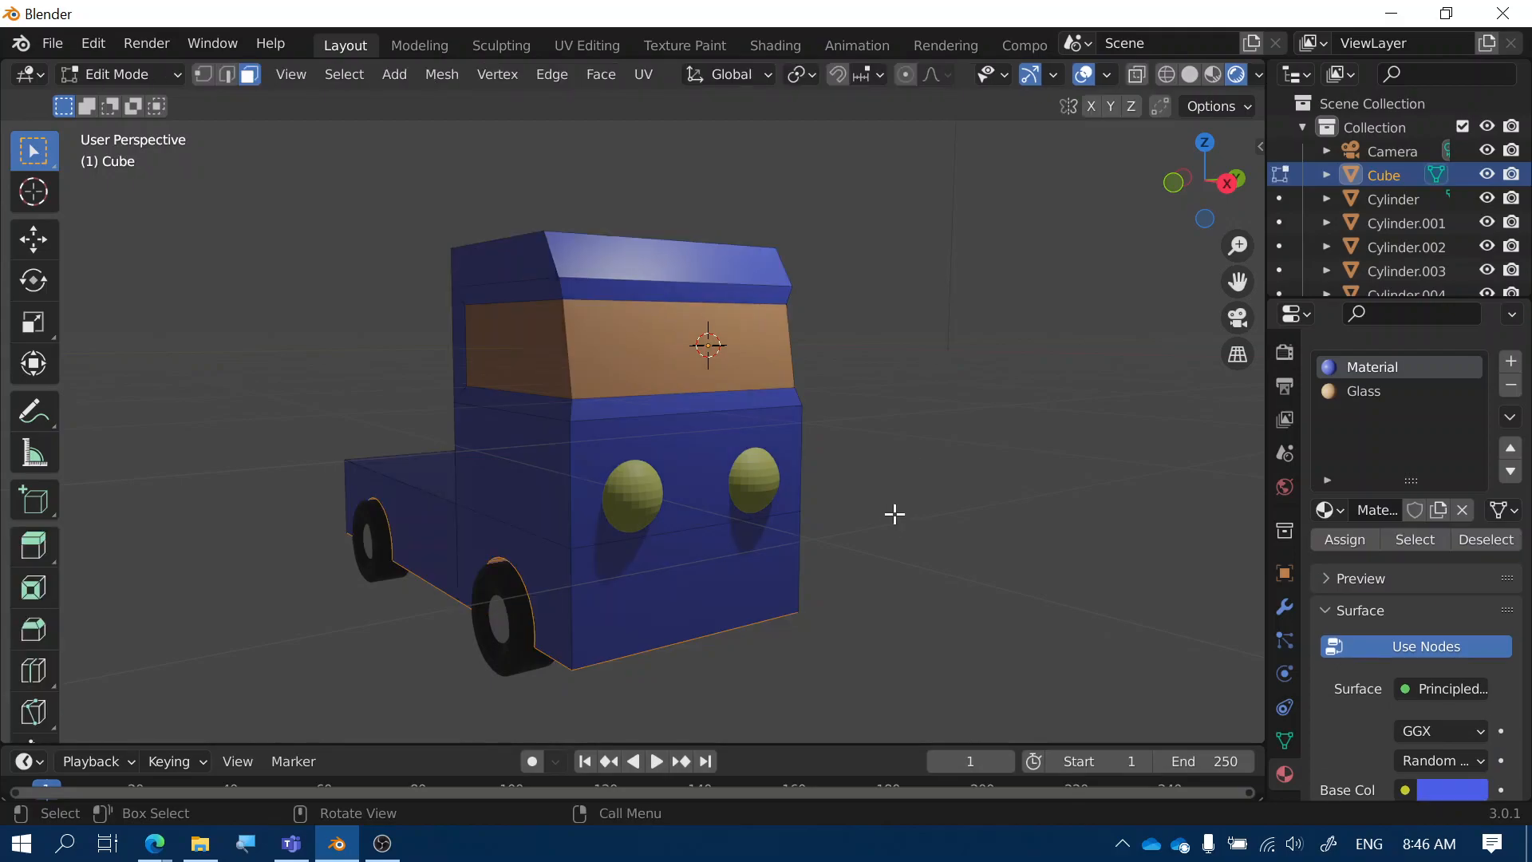
click(537, 349)
mouse_move(882, 468)
middle_down()
mouse_move(681, 445)
mouse_move(773, 324)
mouse_move(912, 464)
middle_up()
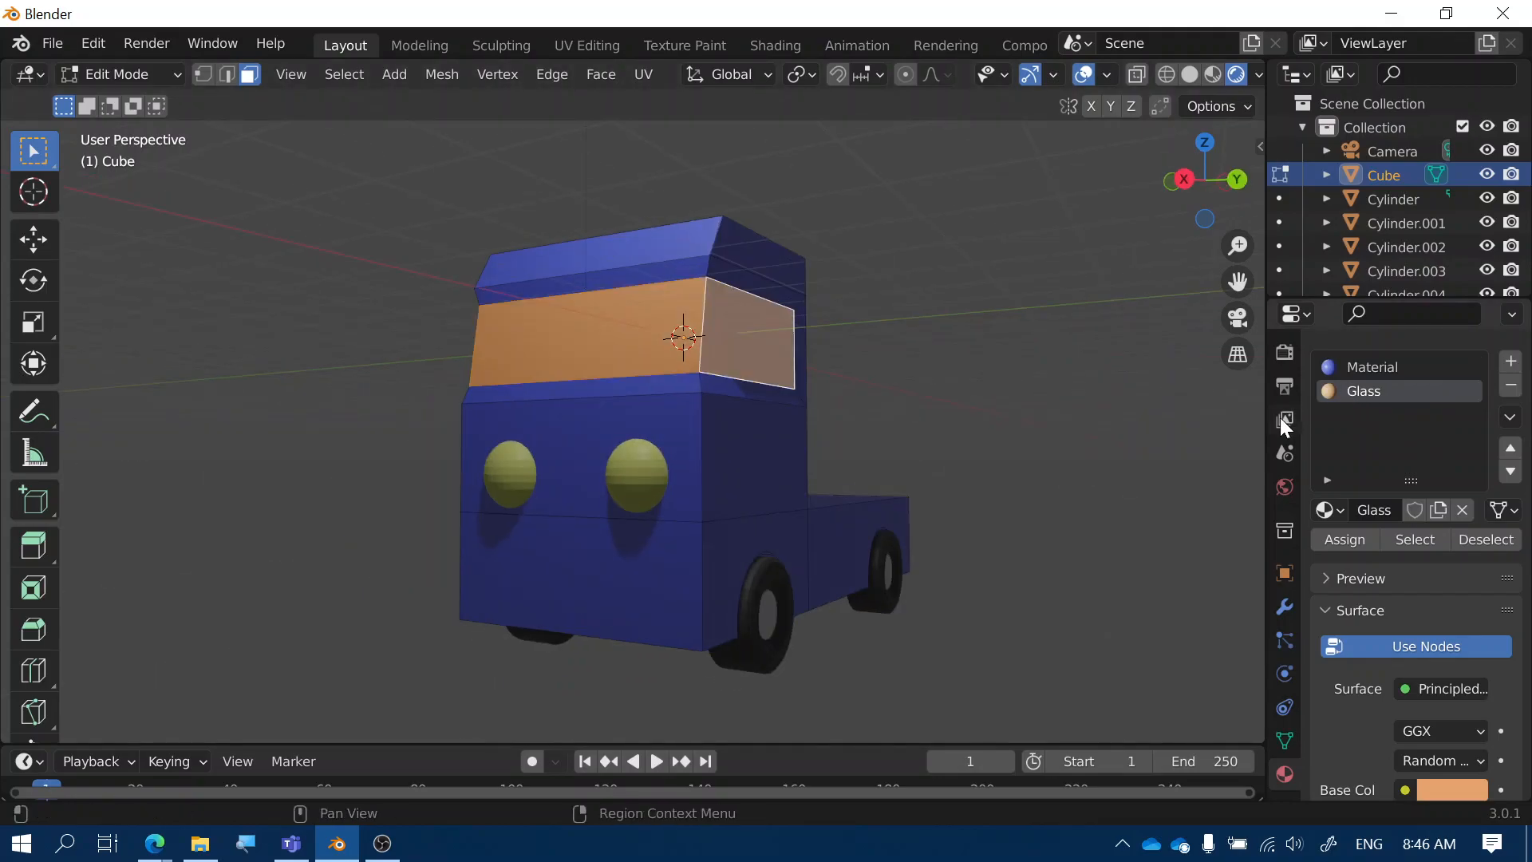
drag(1262, 405, 1146, 389)
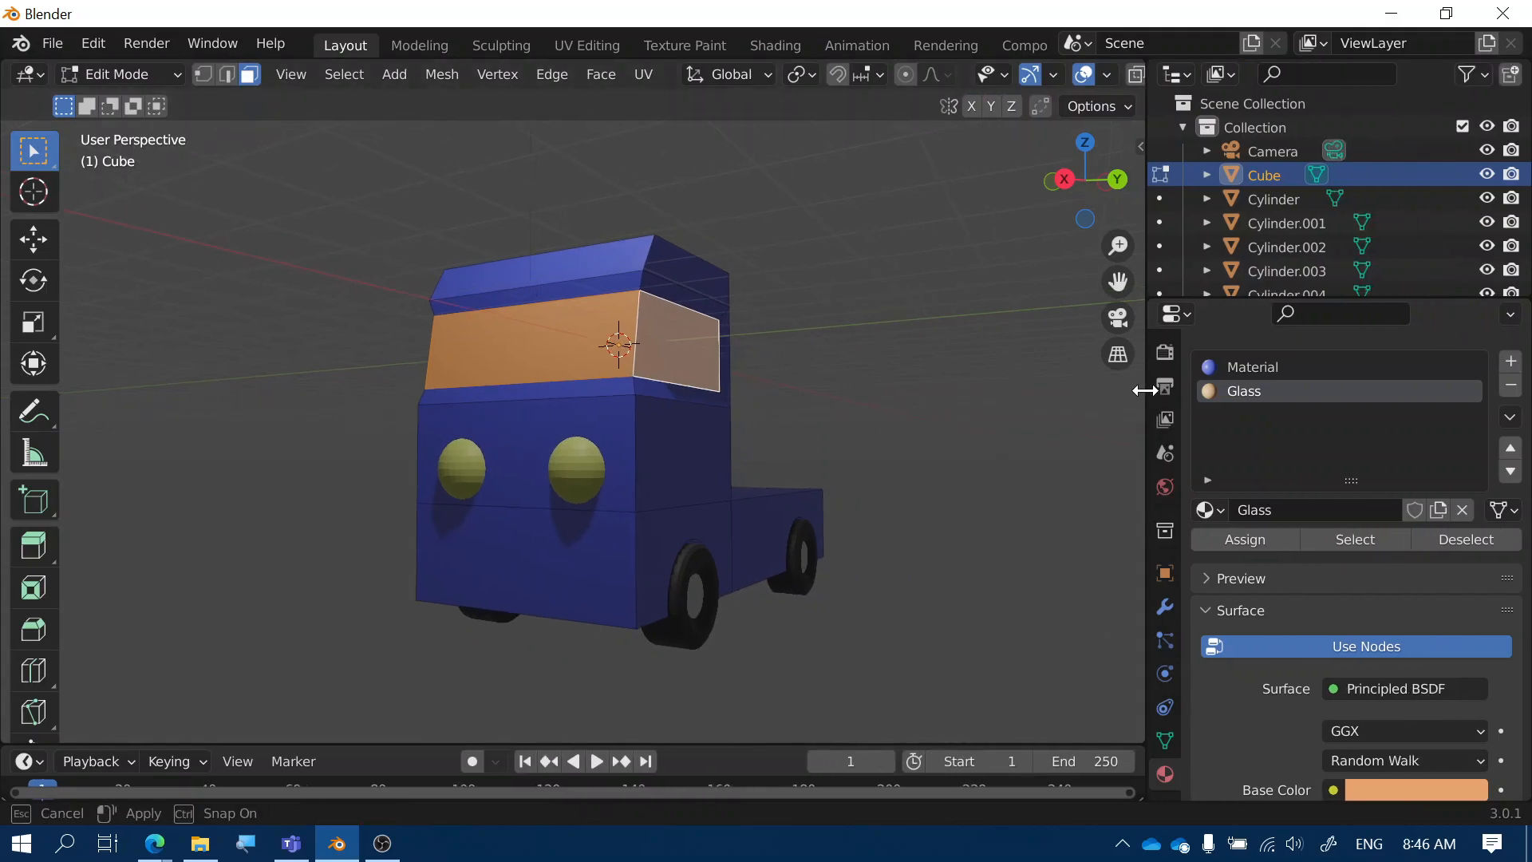
scroll(1275, 458, down, 15)
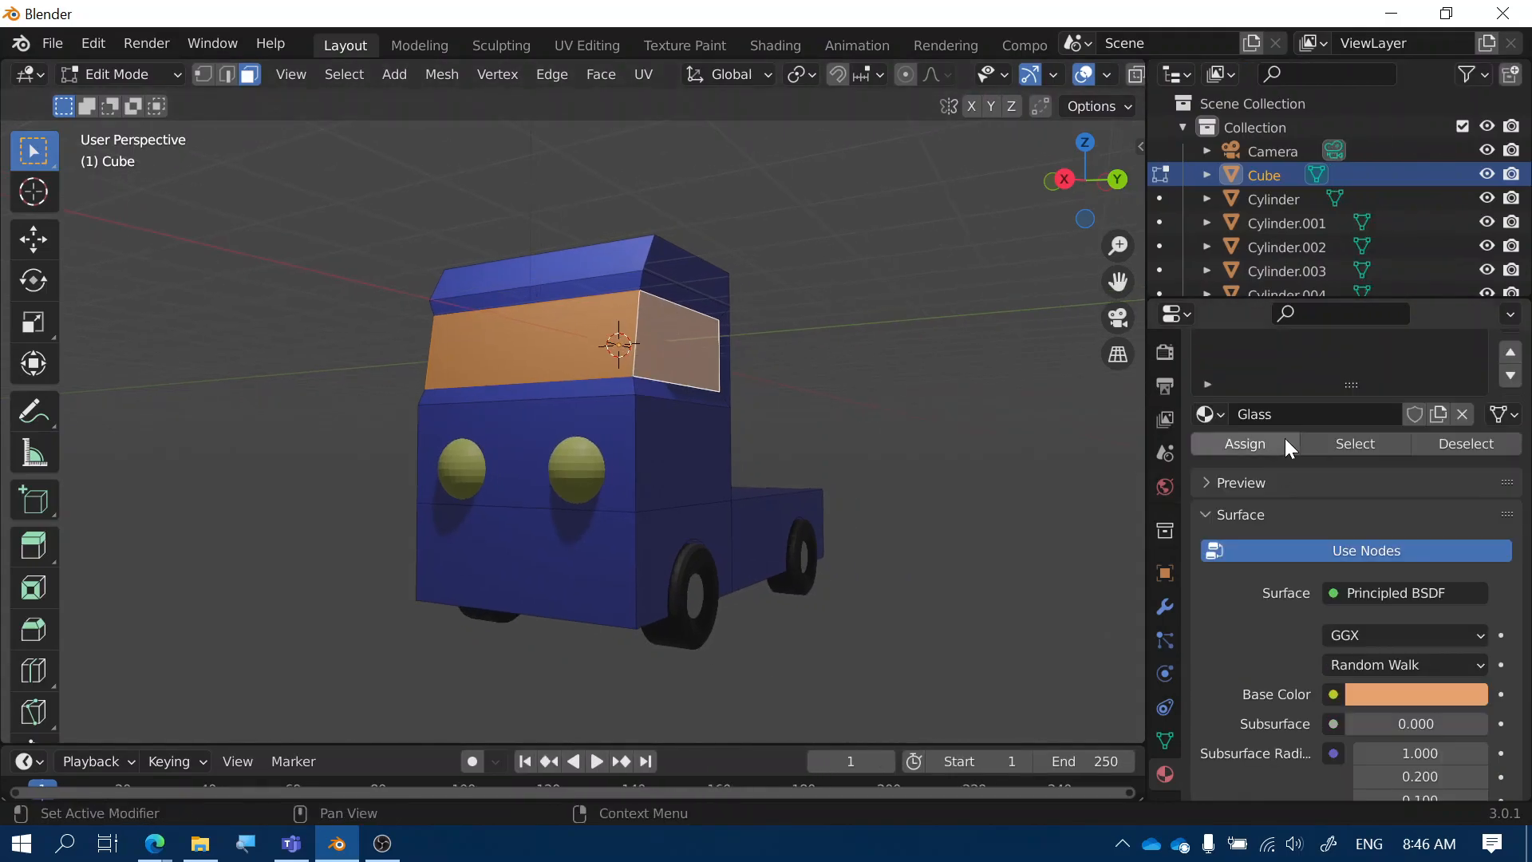
Raise the Glass material's Transmission slider to 1.000
scroll(1267, 451, down, 7)
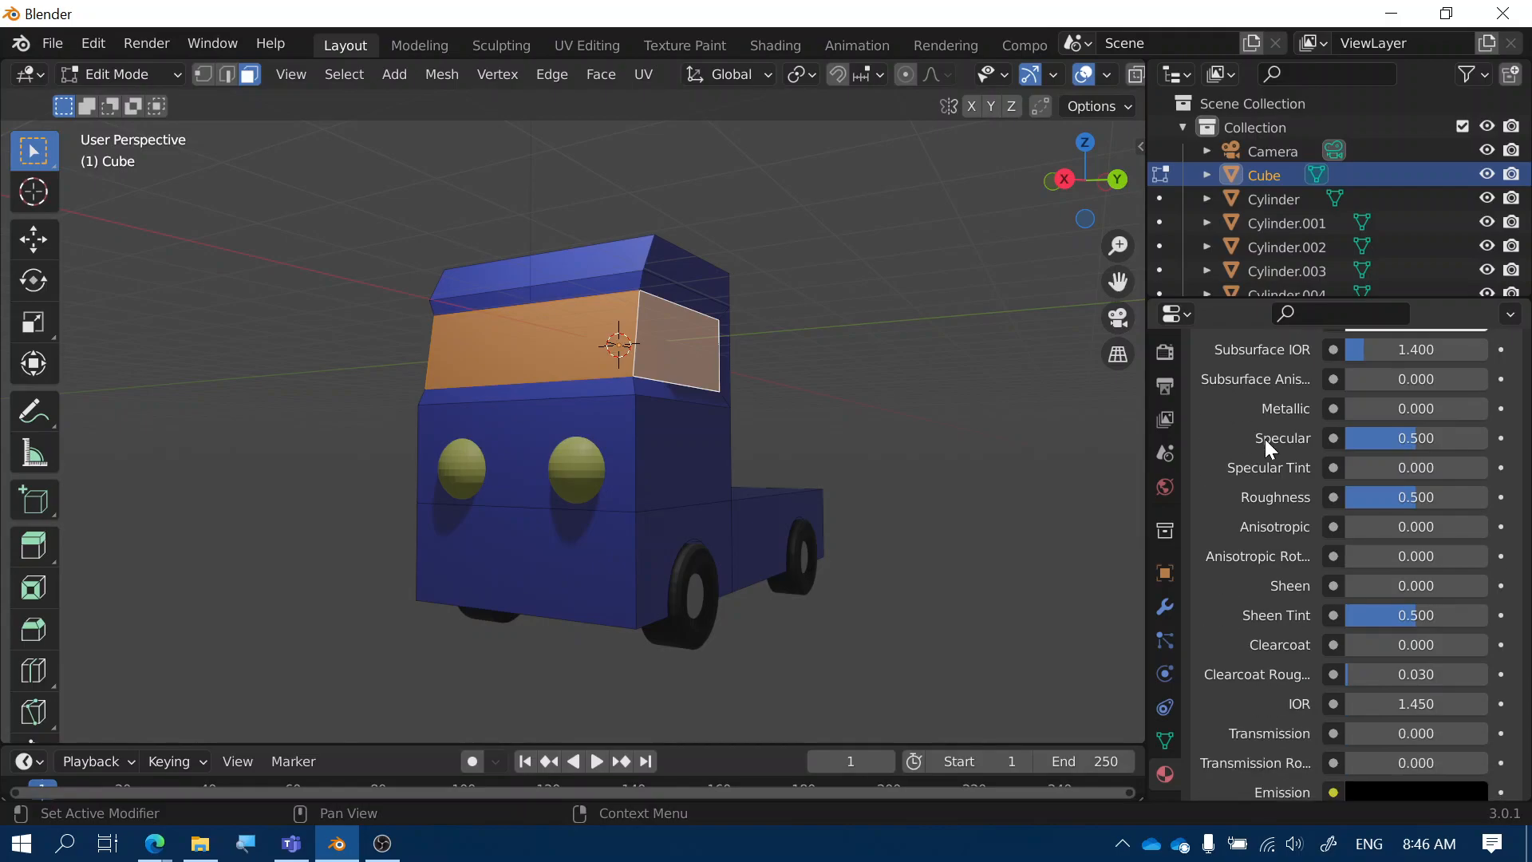
scroll(1268, 448, down, 1)
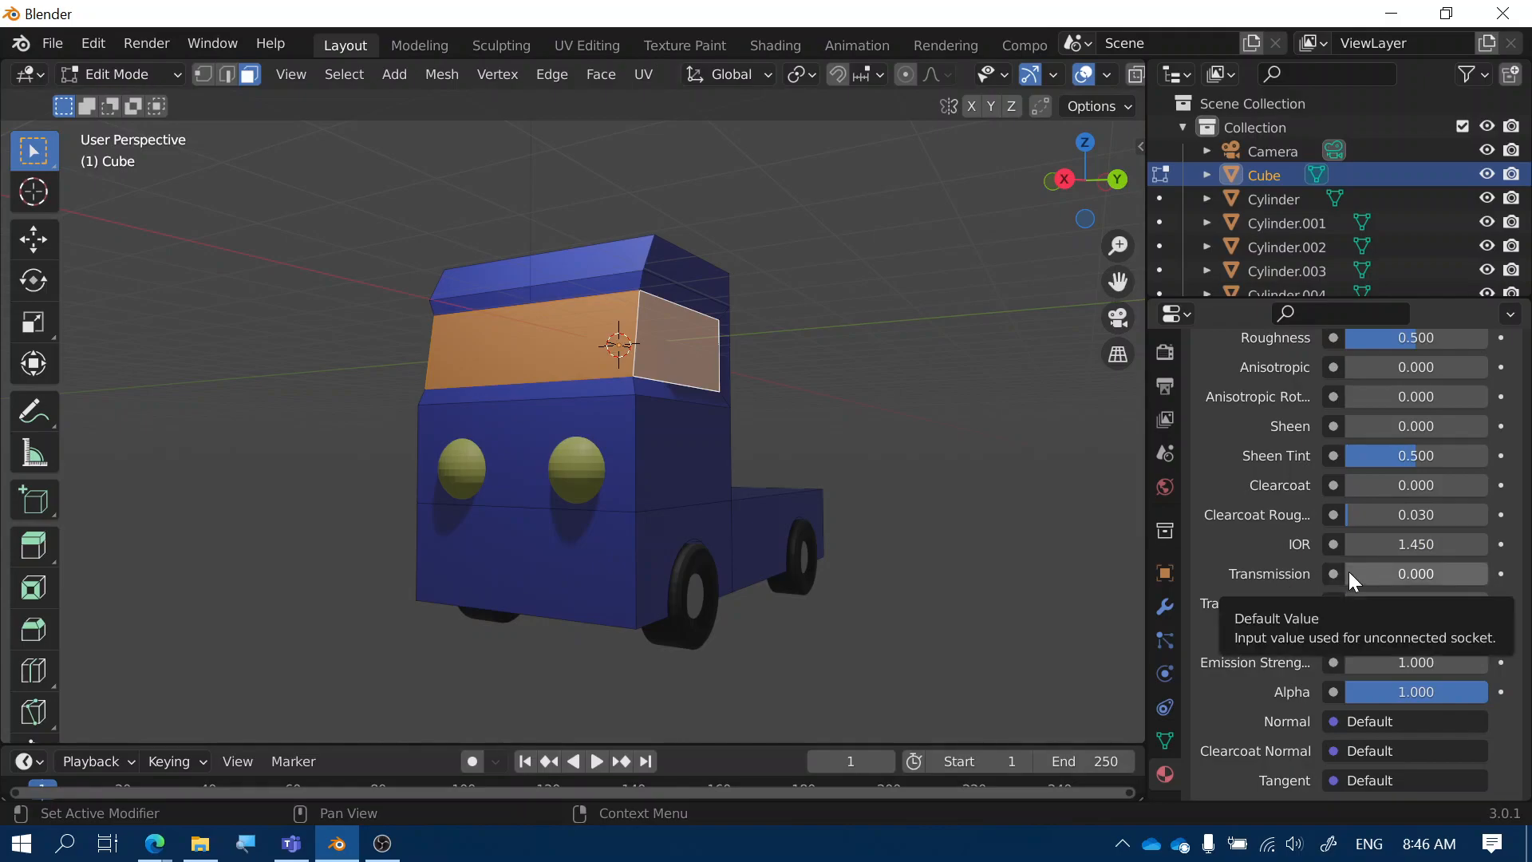
drag(1349, 571, 1391, 572)
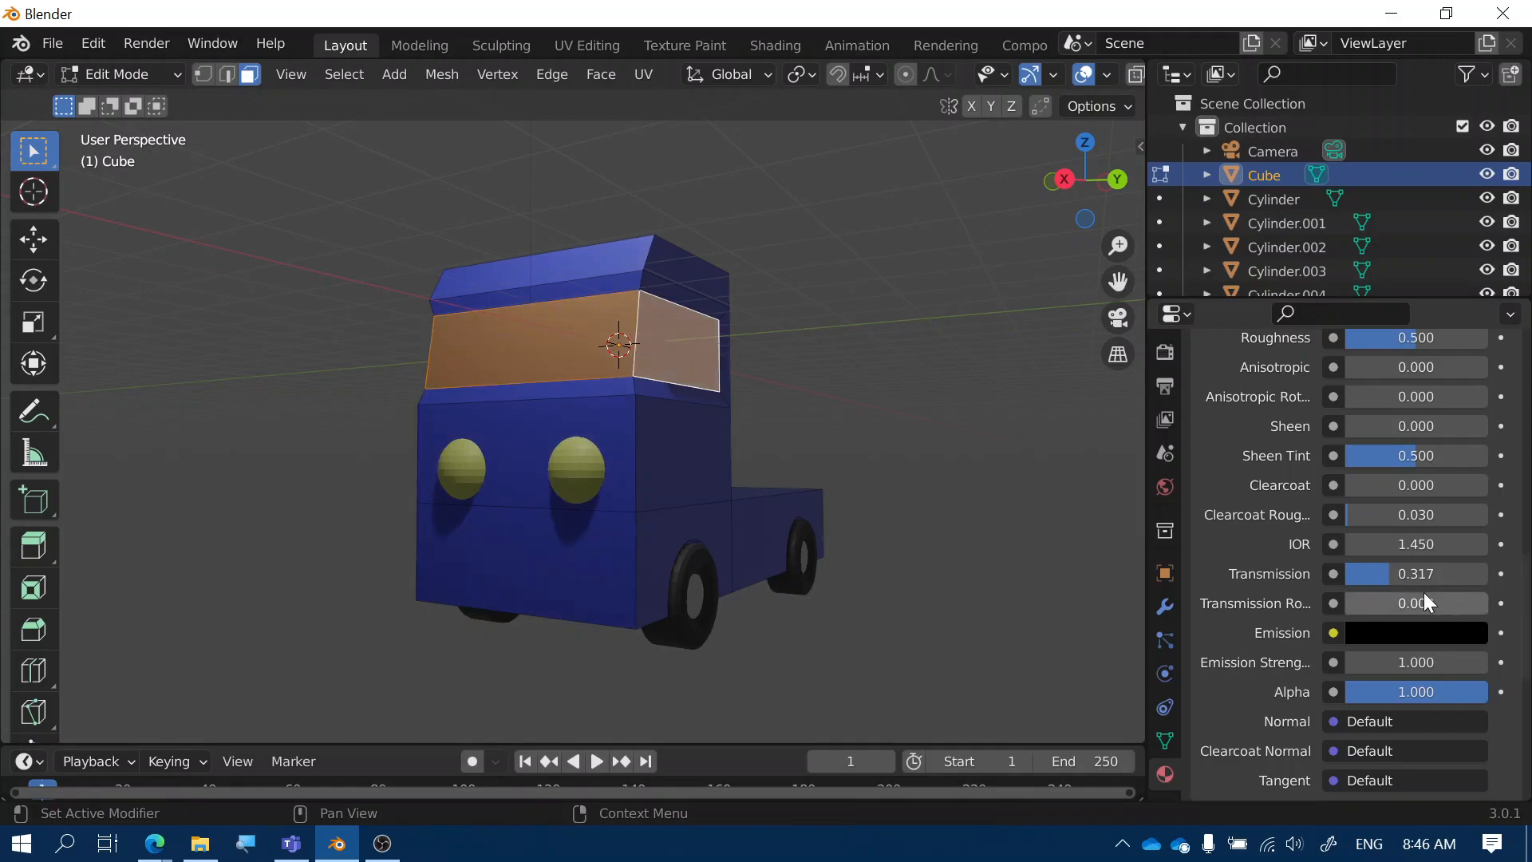
drag(1401, 572, 1490, 573)
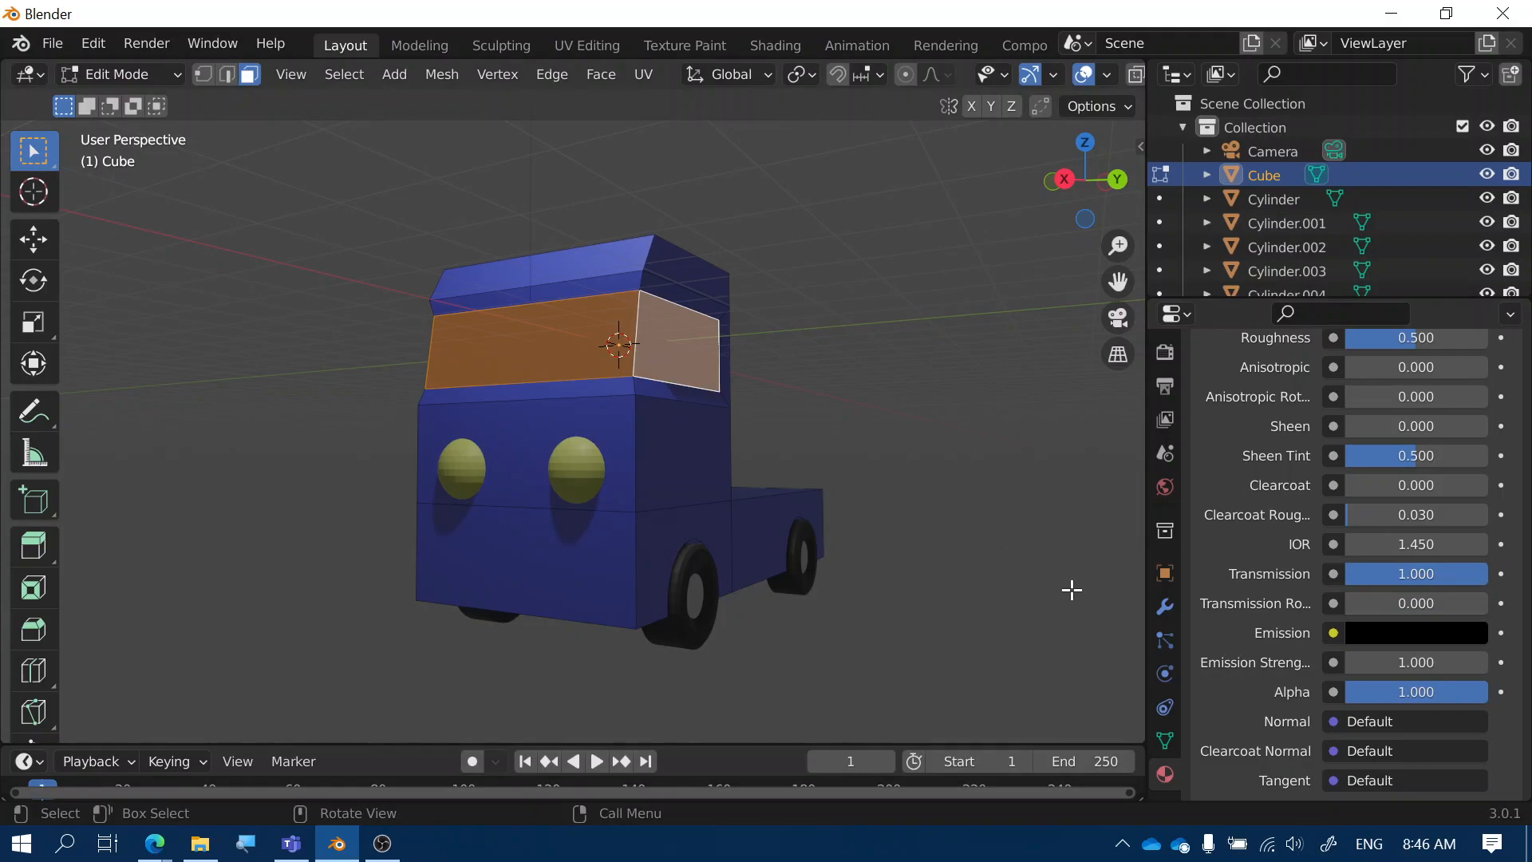
scroll(1228, 511, down, 10)
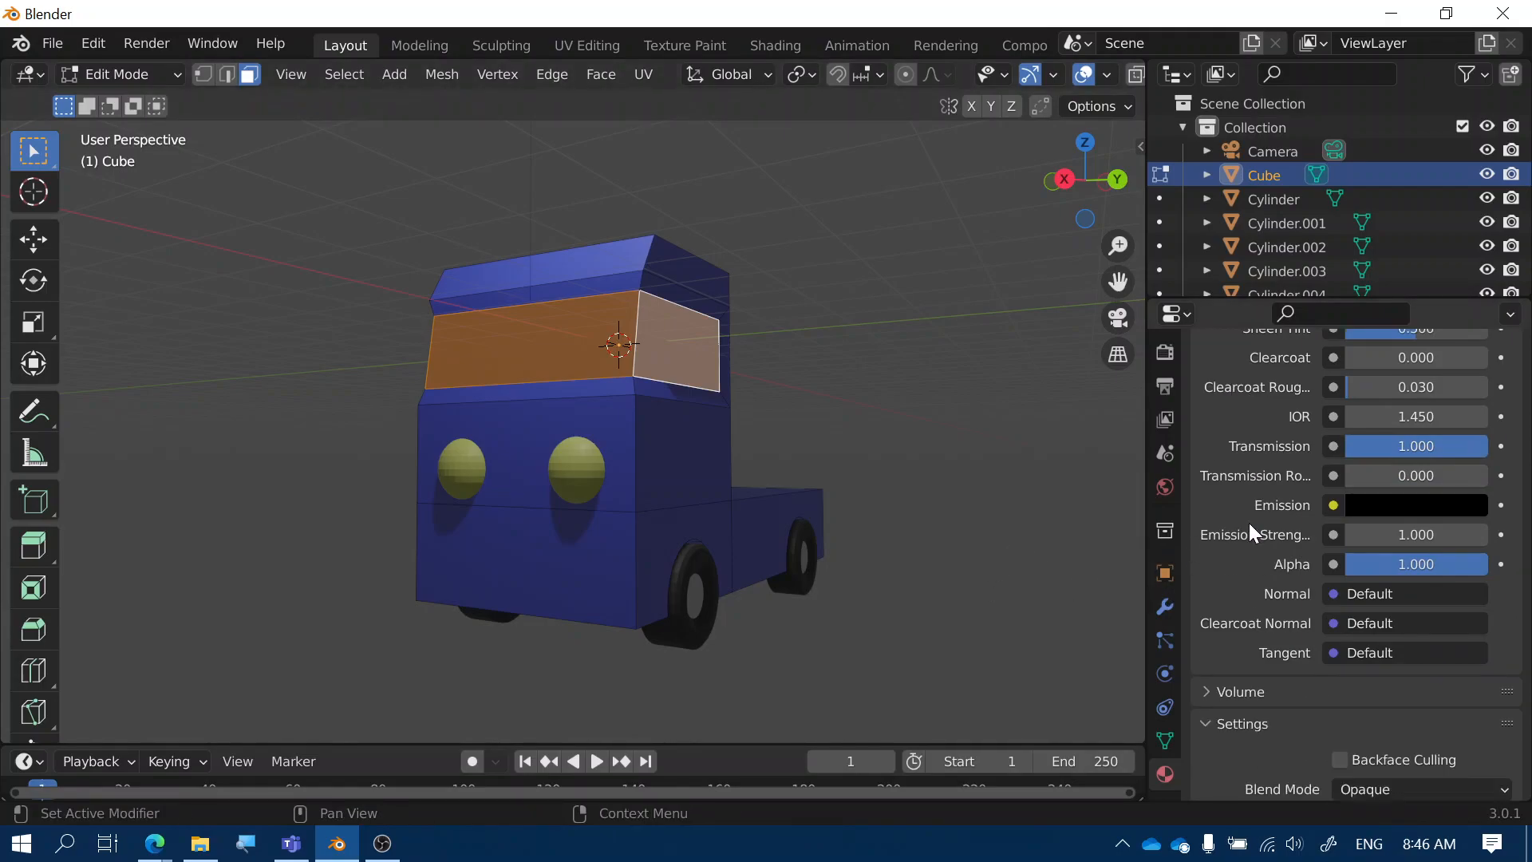
Enable Screen Space Refraction in the Glass material's settings
scroll(1243, 506, down, 3)
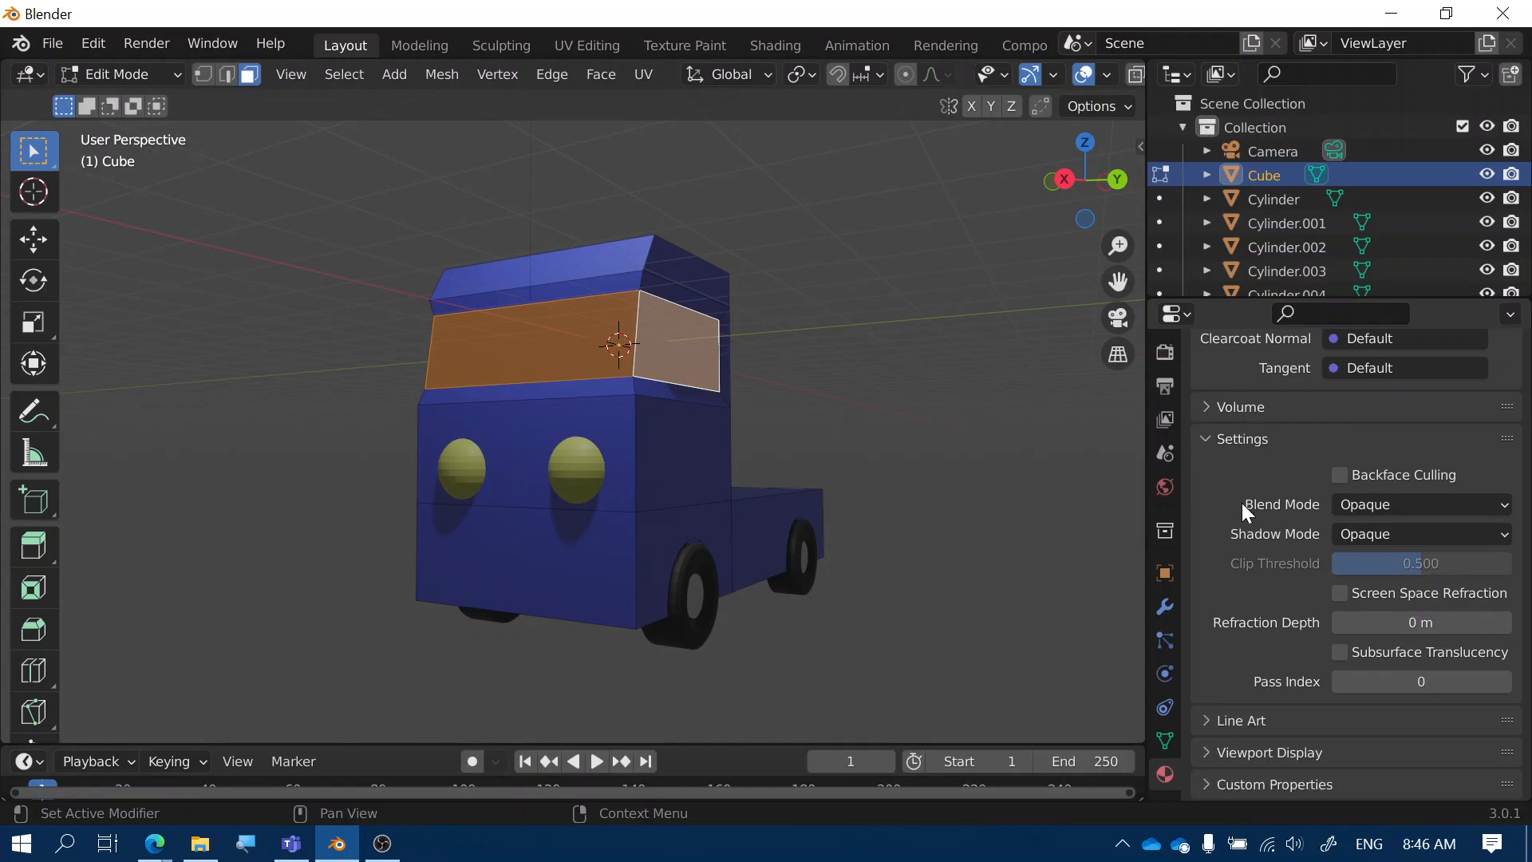
click(1338, 593)
scroll(1262, 594, up, 3)
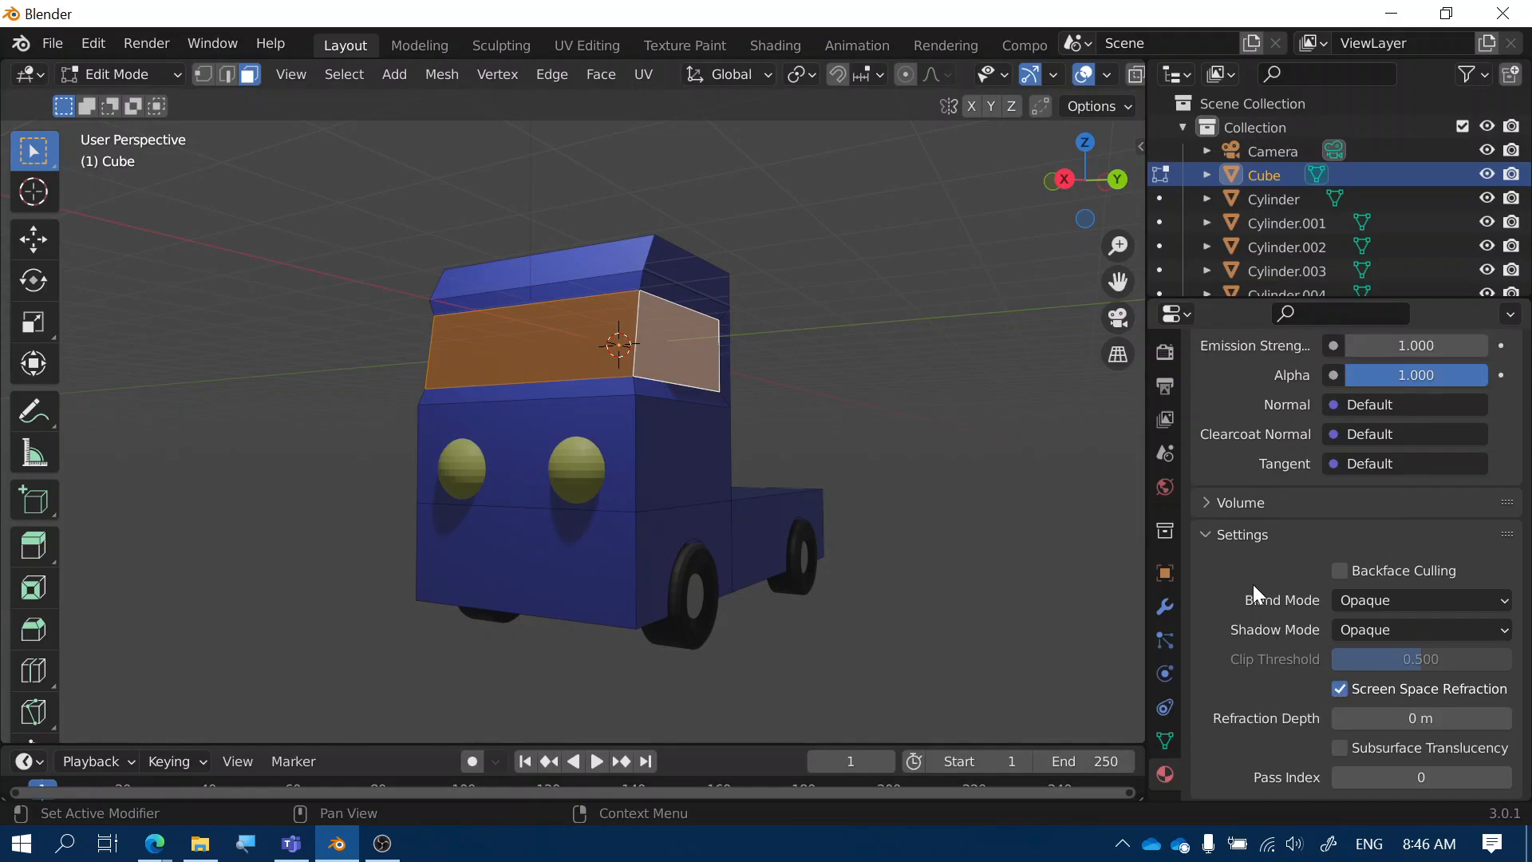
scroll(1162, 351, up, 5)
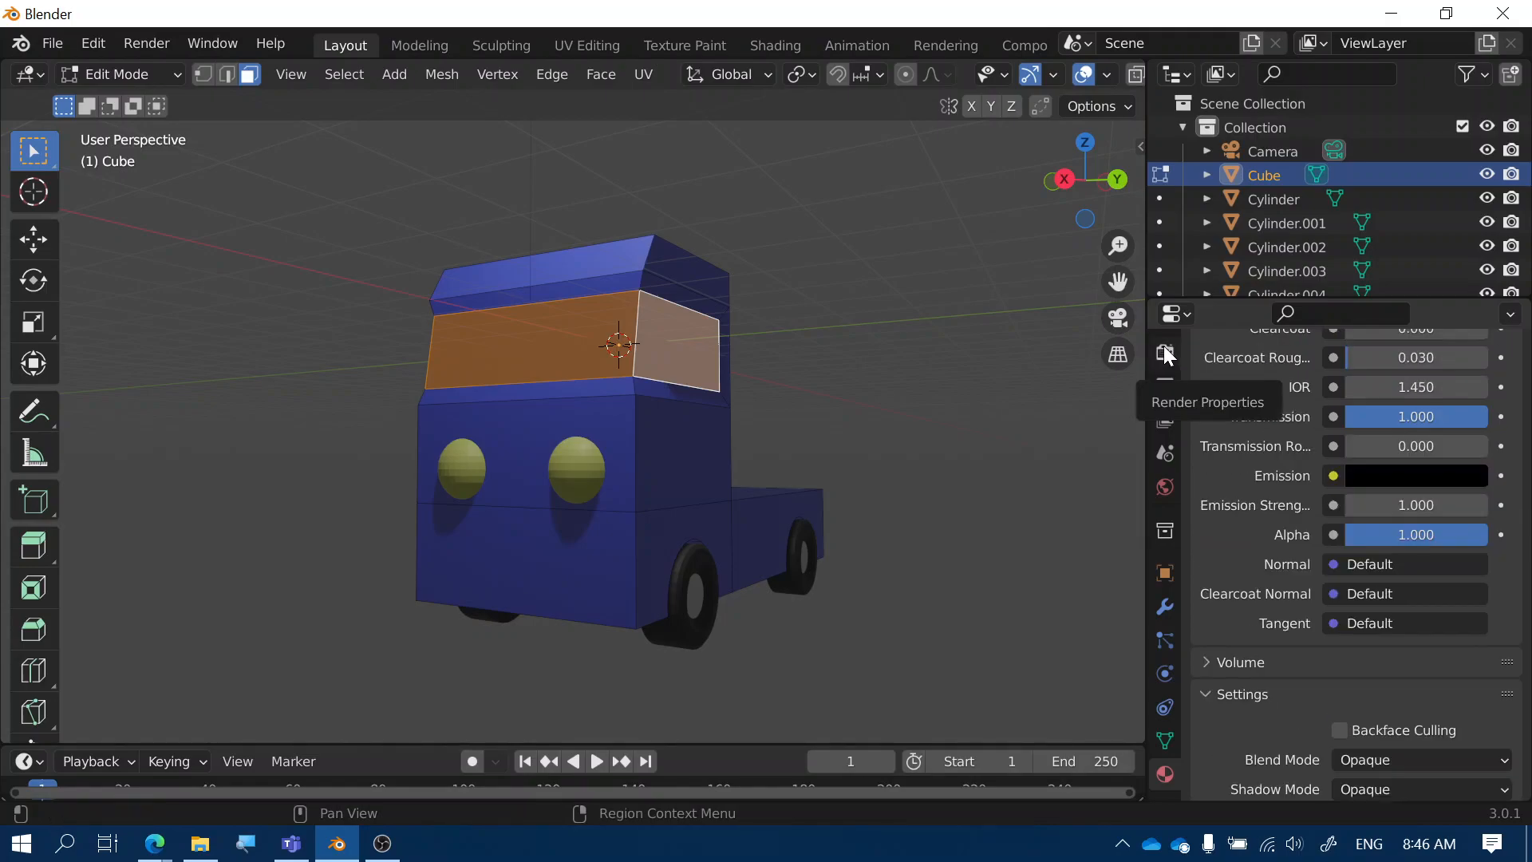
Turn on Eevee Screen Space Reflections with Refraction in Render Properties
click(1164, 348)
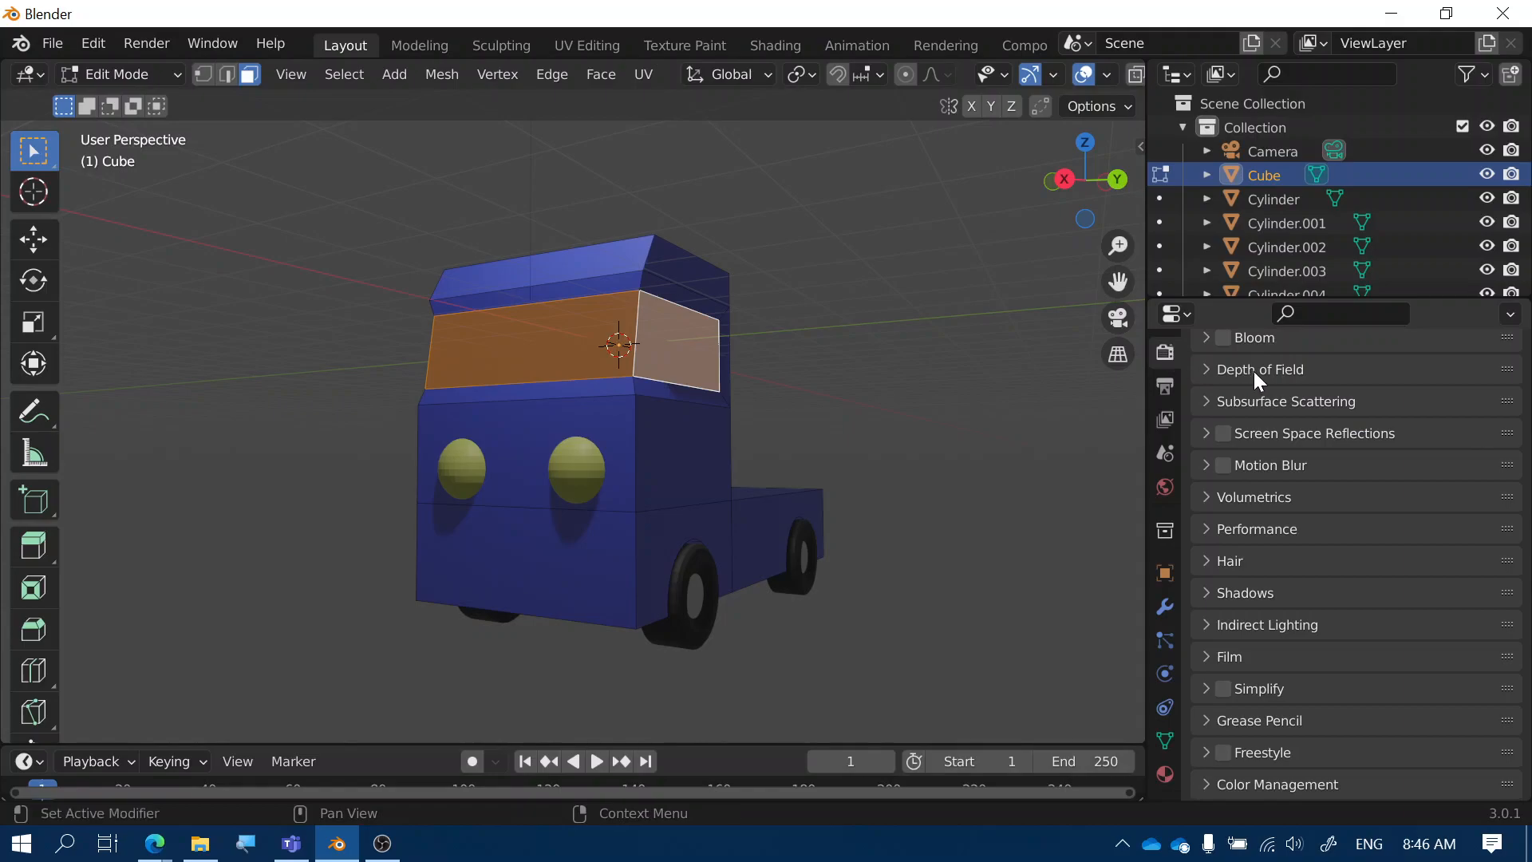
scroll(1303, 666, up, 7)
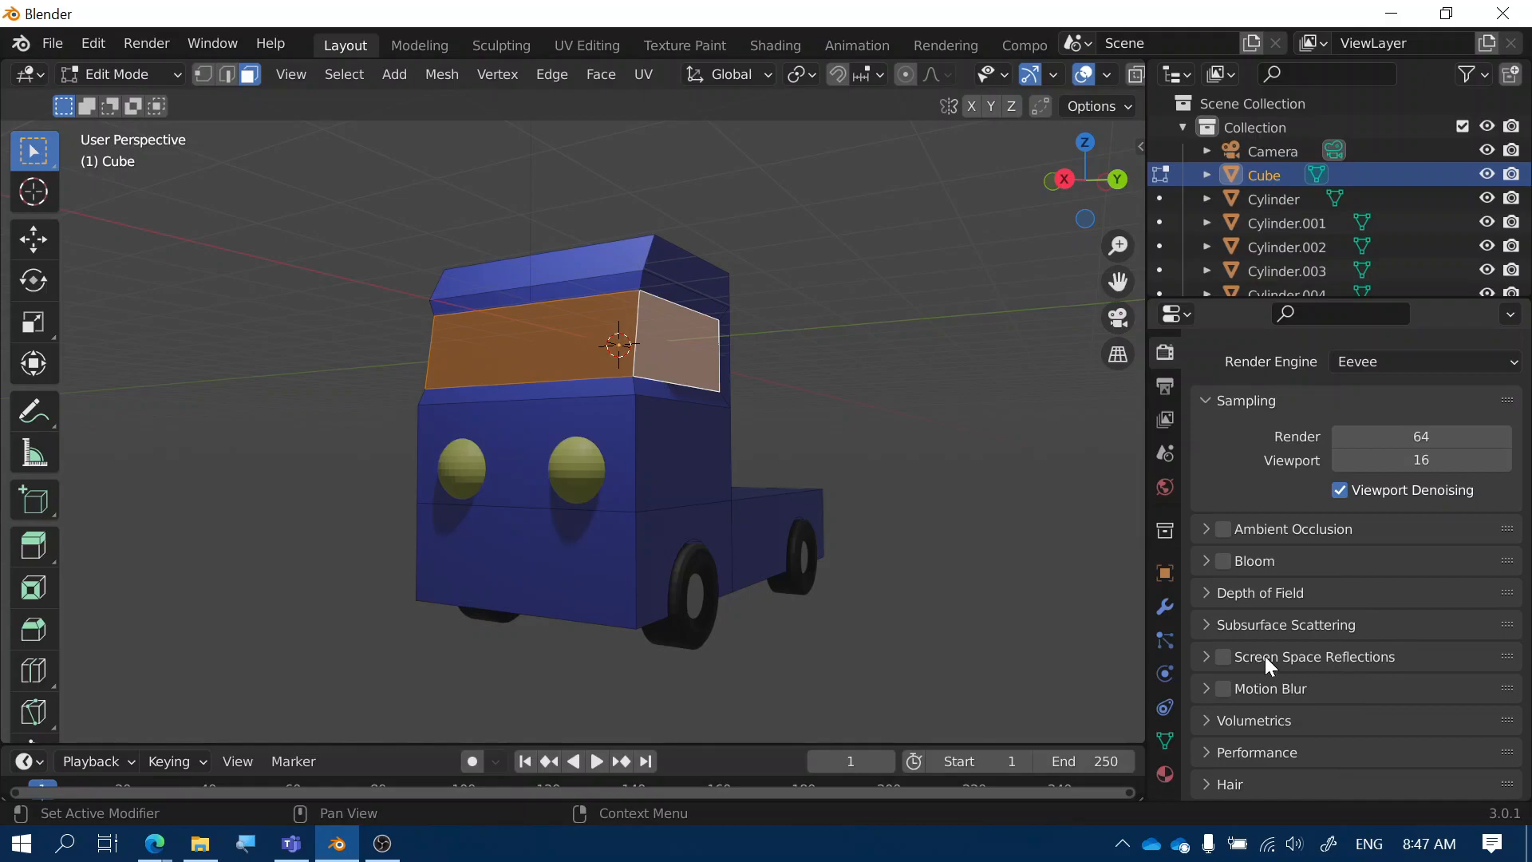
click(1206, 659)
scroll(1293, 630, down, 3)
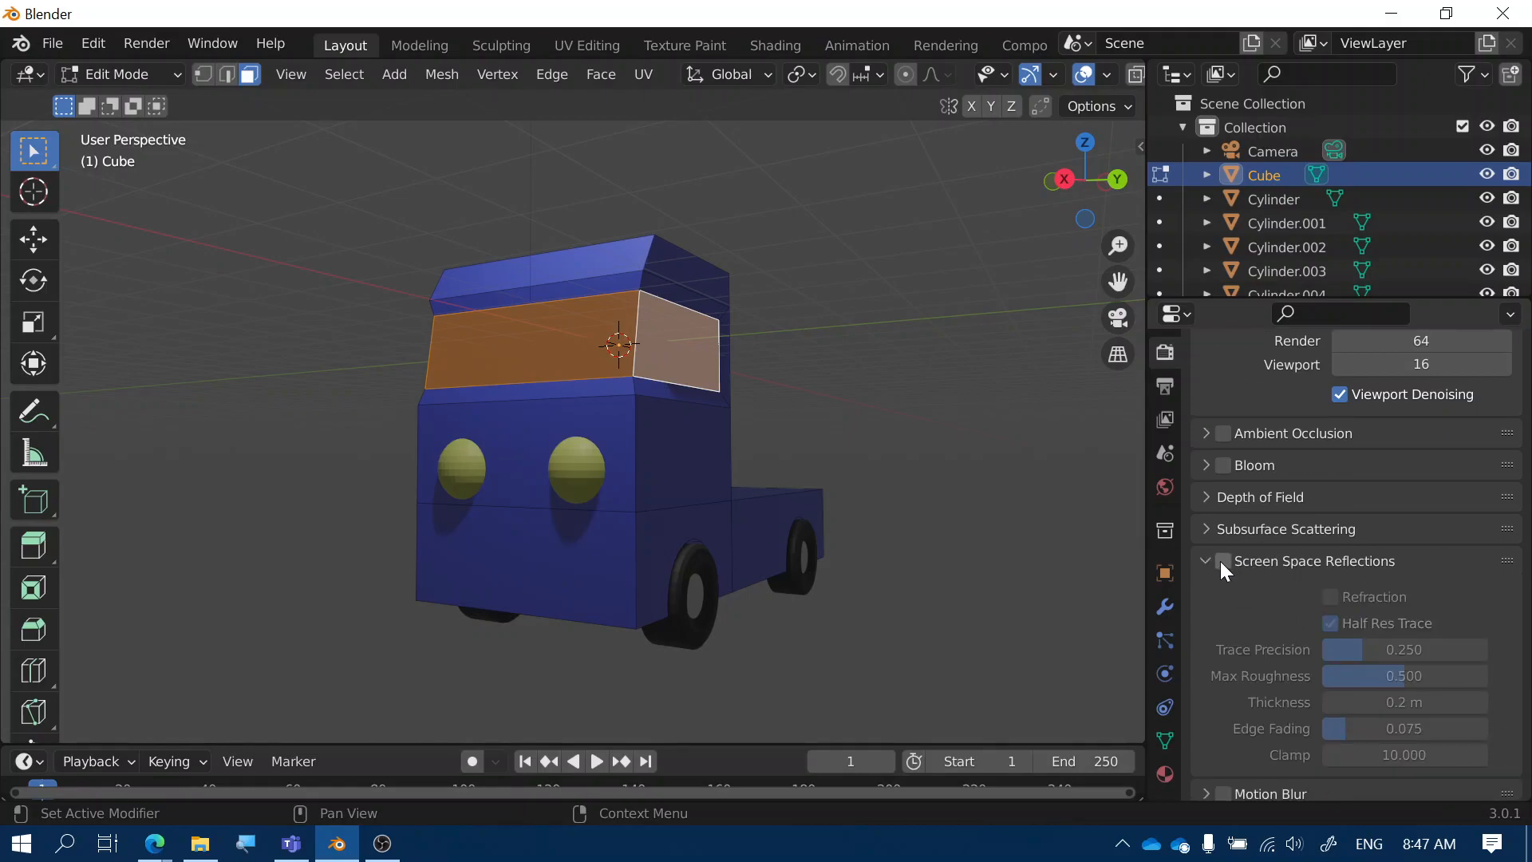
click(1222, 560)
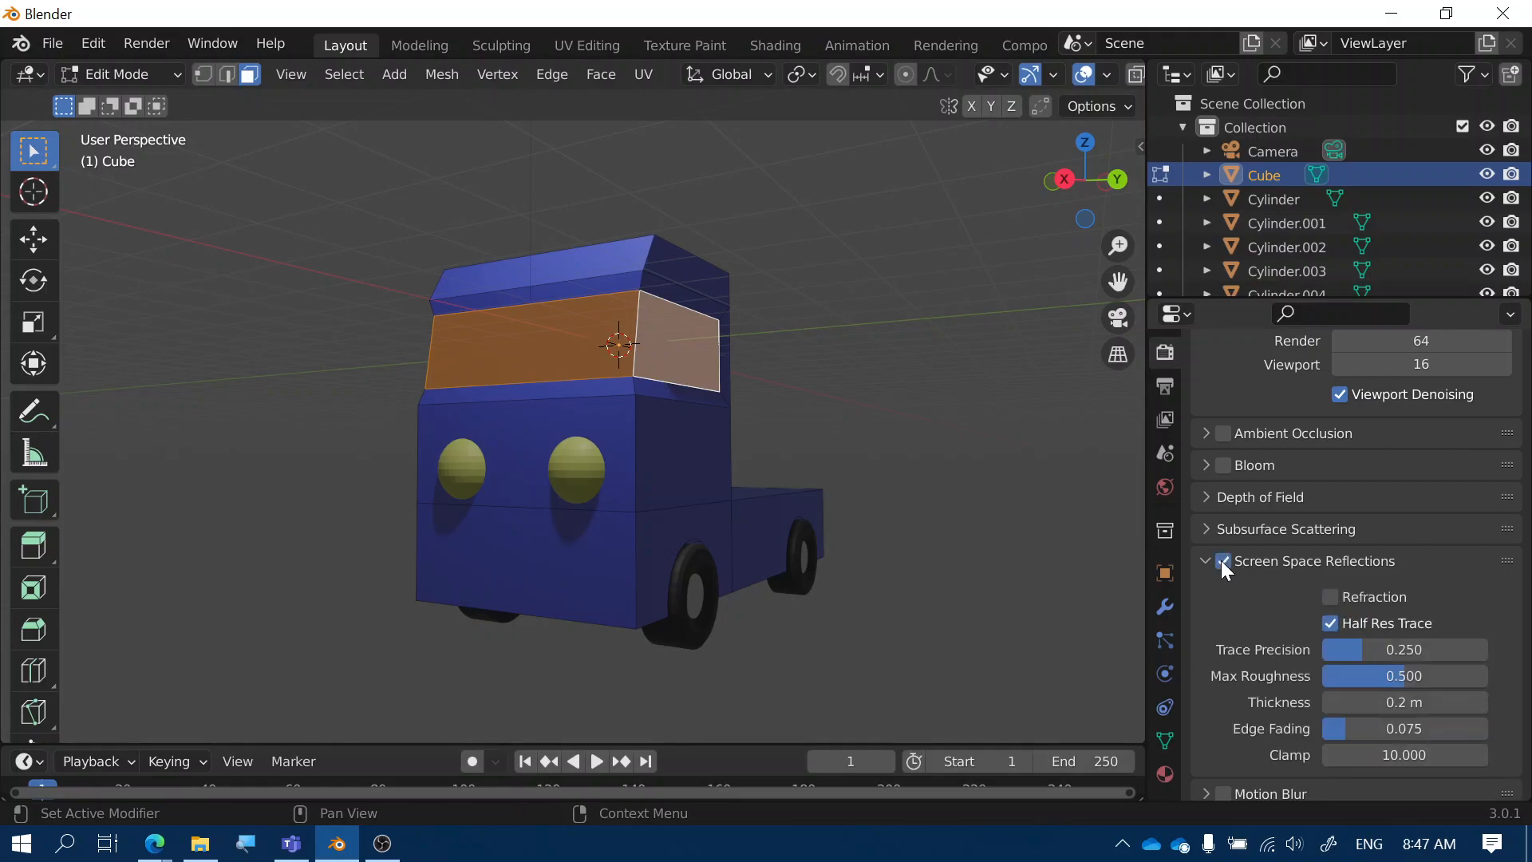
click(1329, 597)
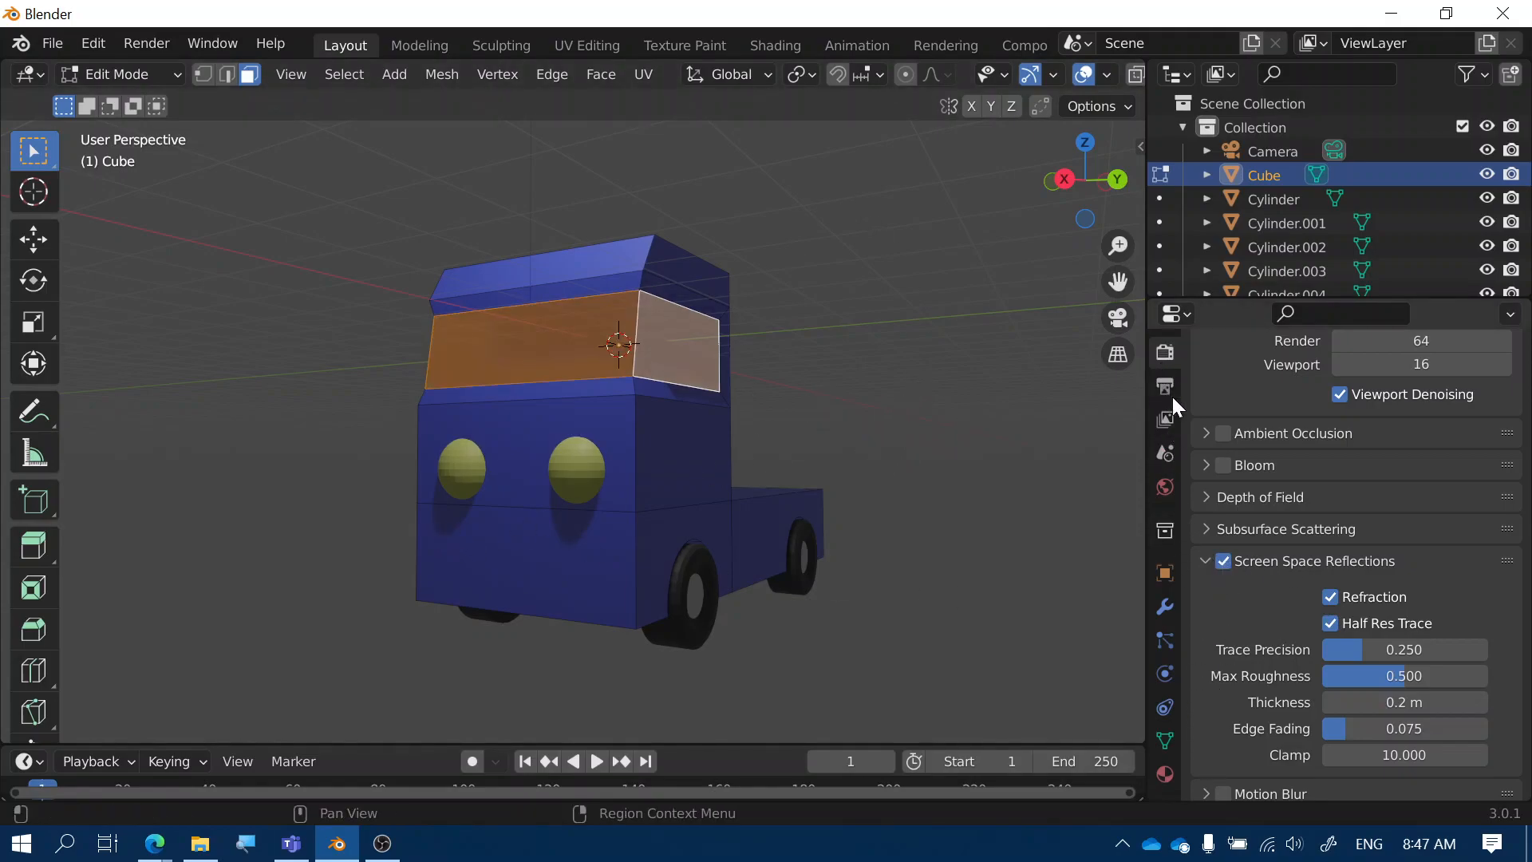
click(1166, 774)
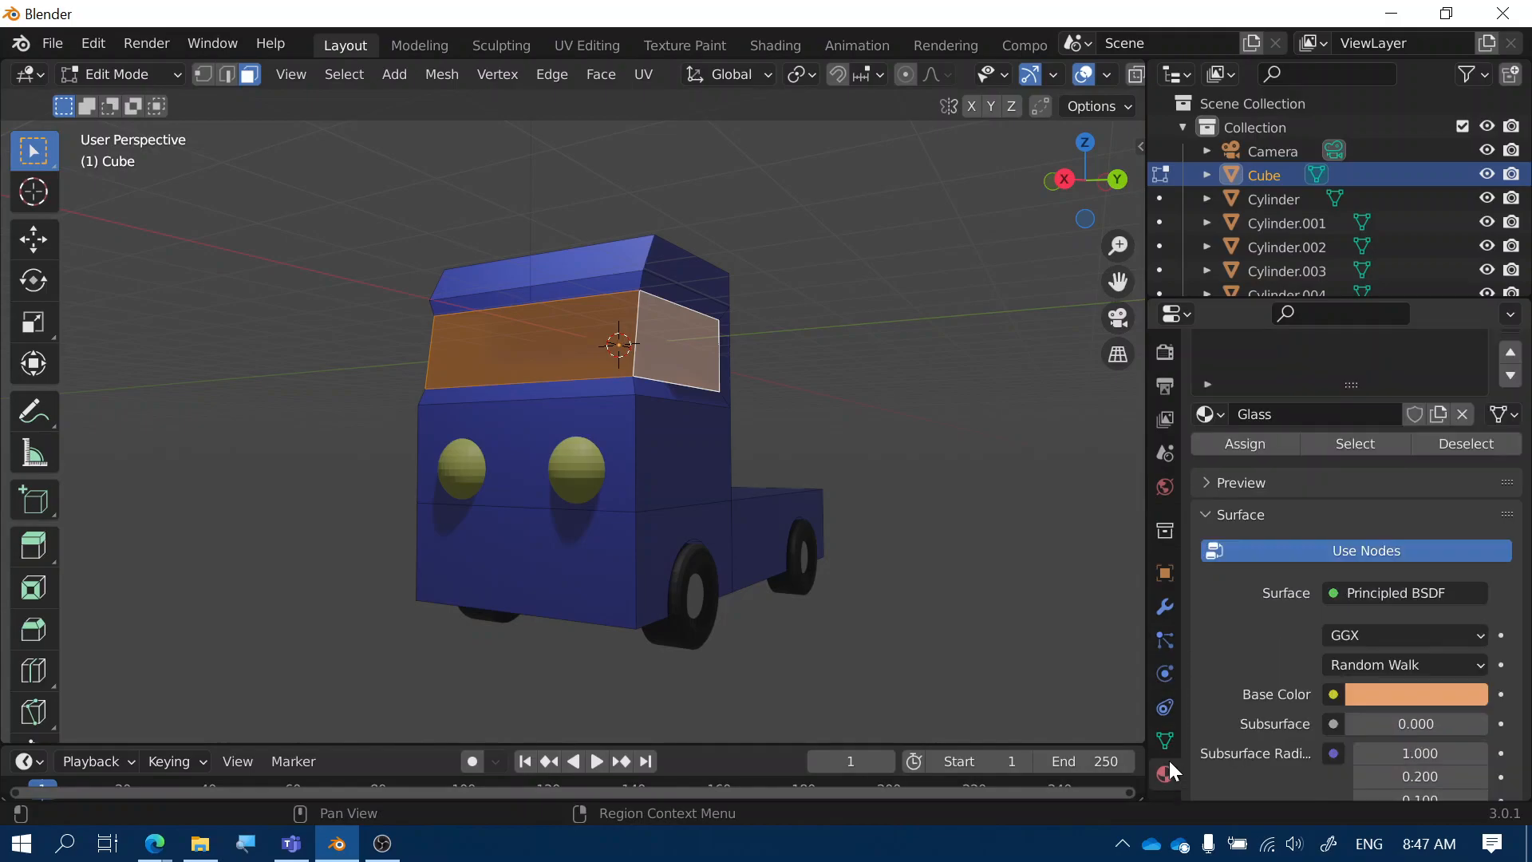
key(Tab)
middle_drag(830, 428, 639, 409)
scroll(716, 375, up, 2)
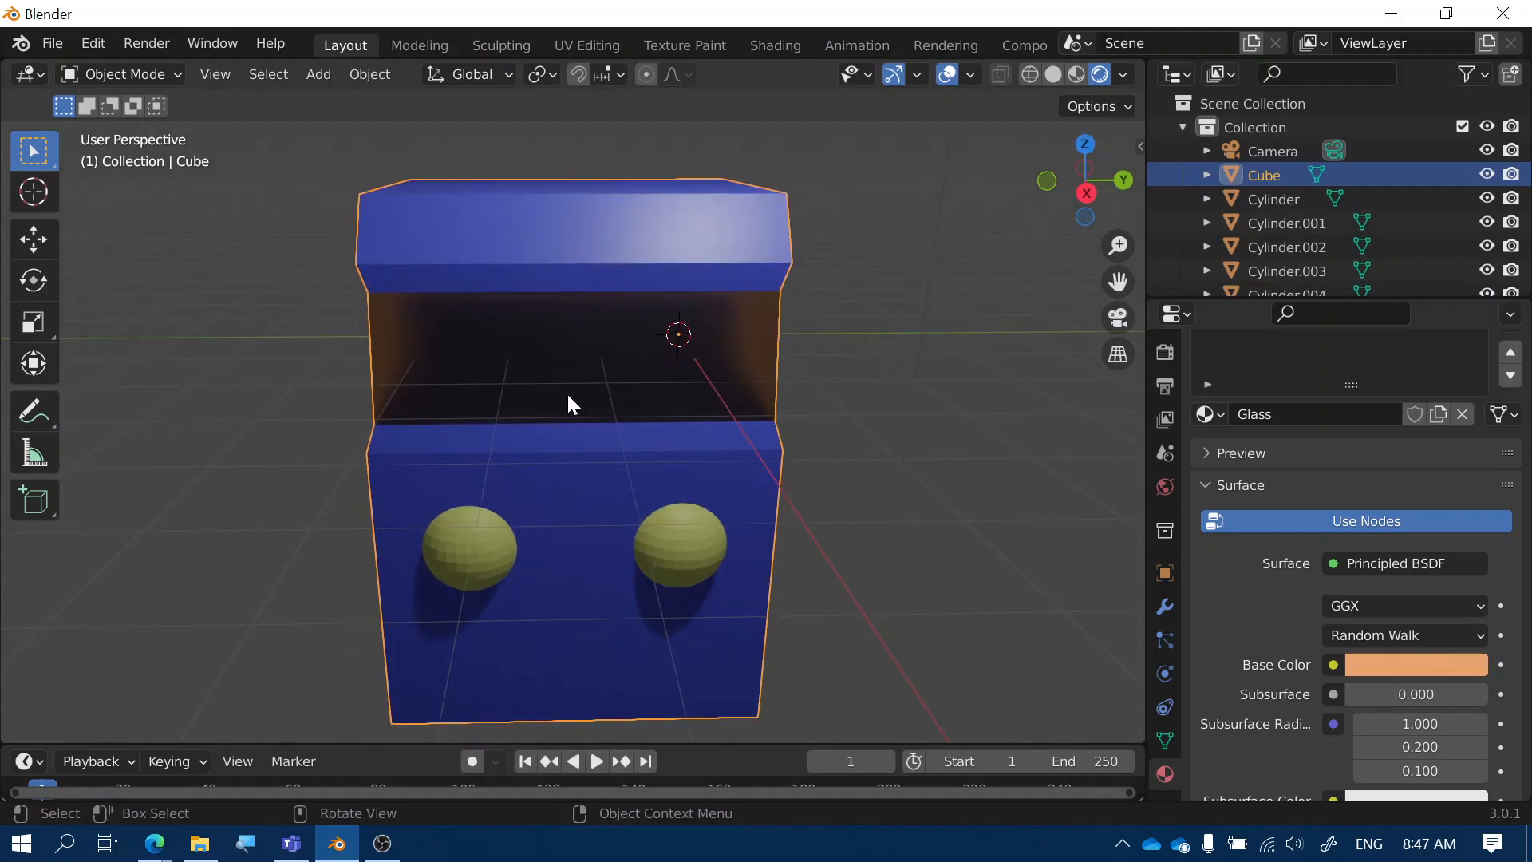
middle_drag(568, 397, 675, 367)
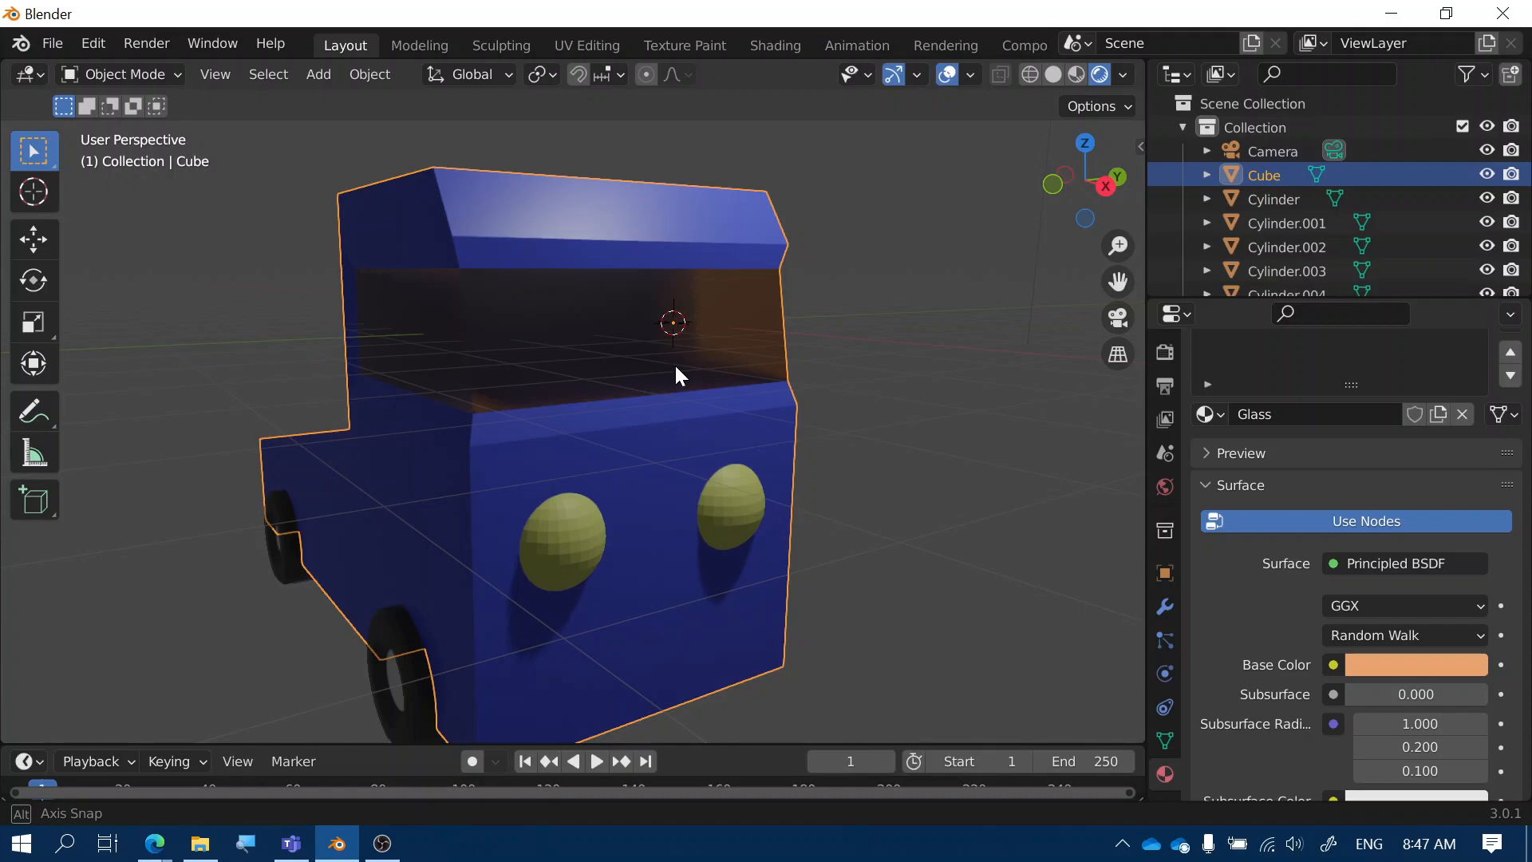
middle_drag(675, 368, 601, 364)
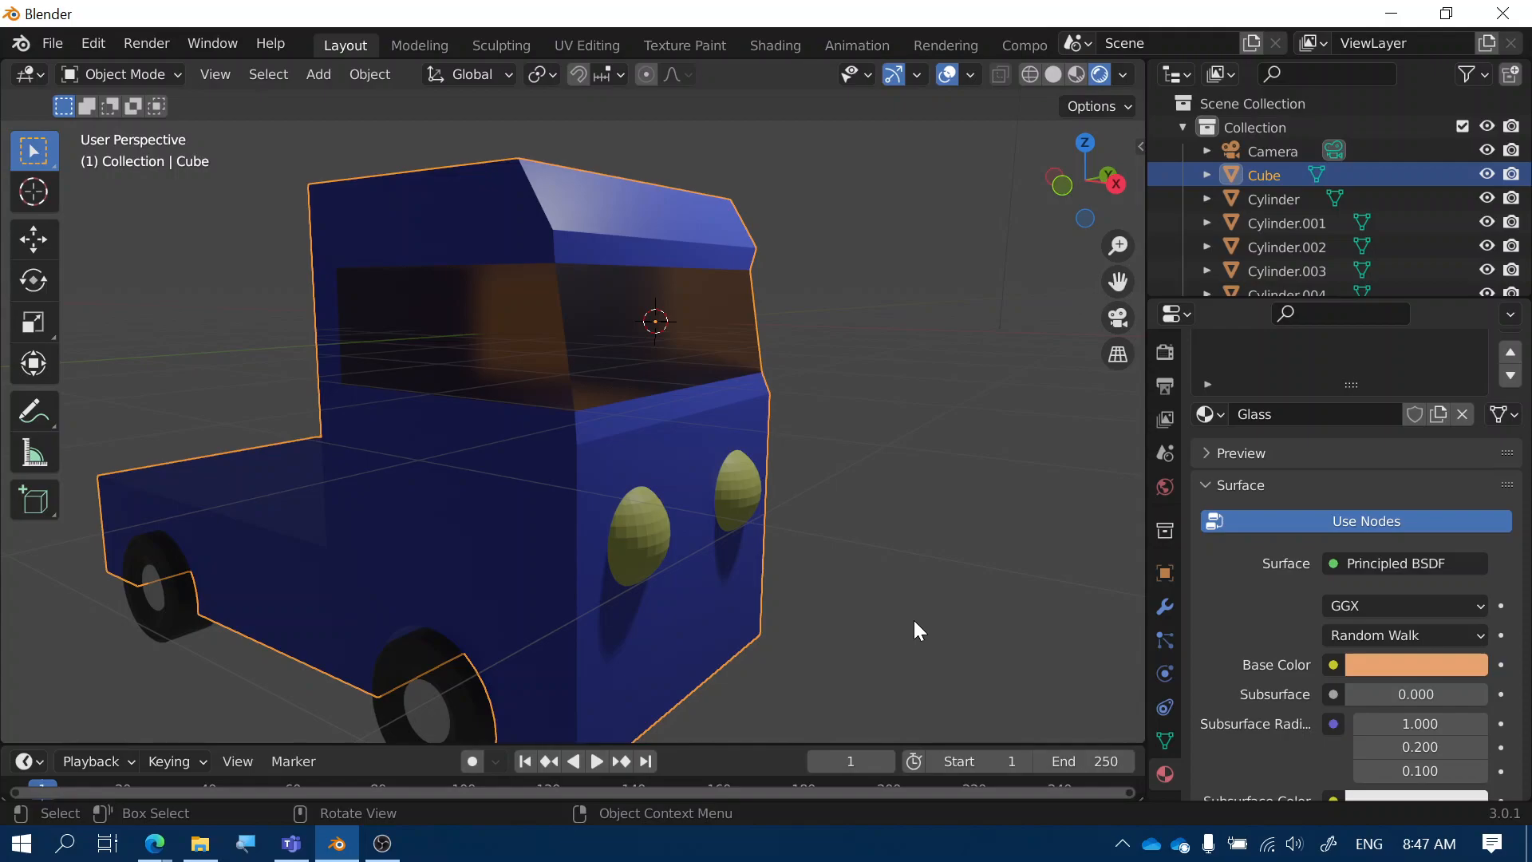
scroll(1214, 586, down, 10)
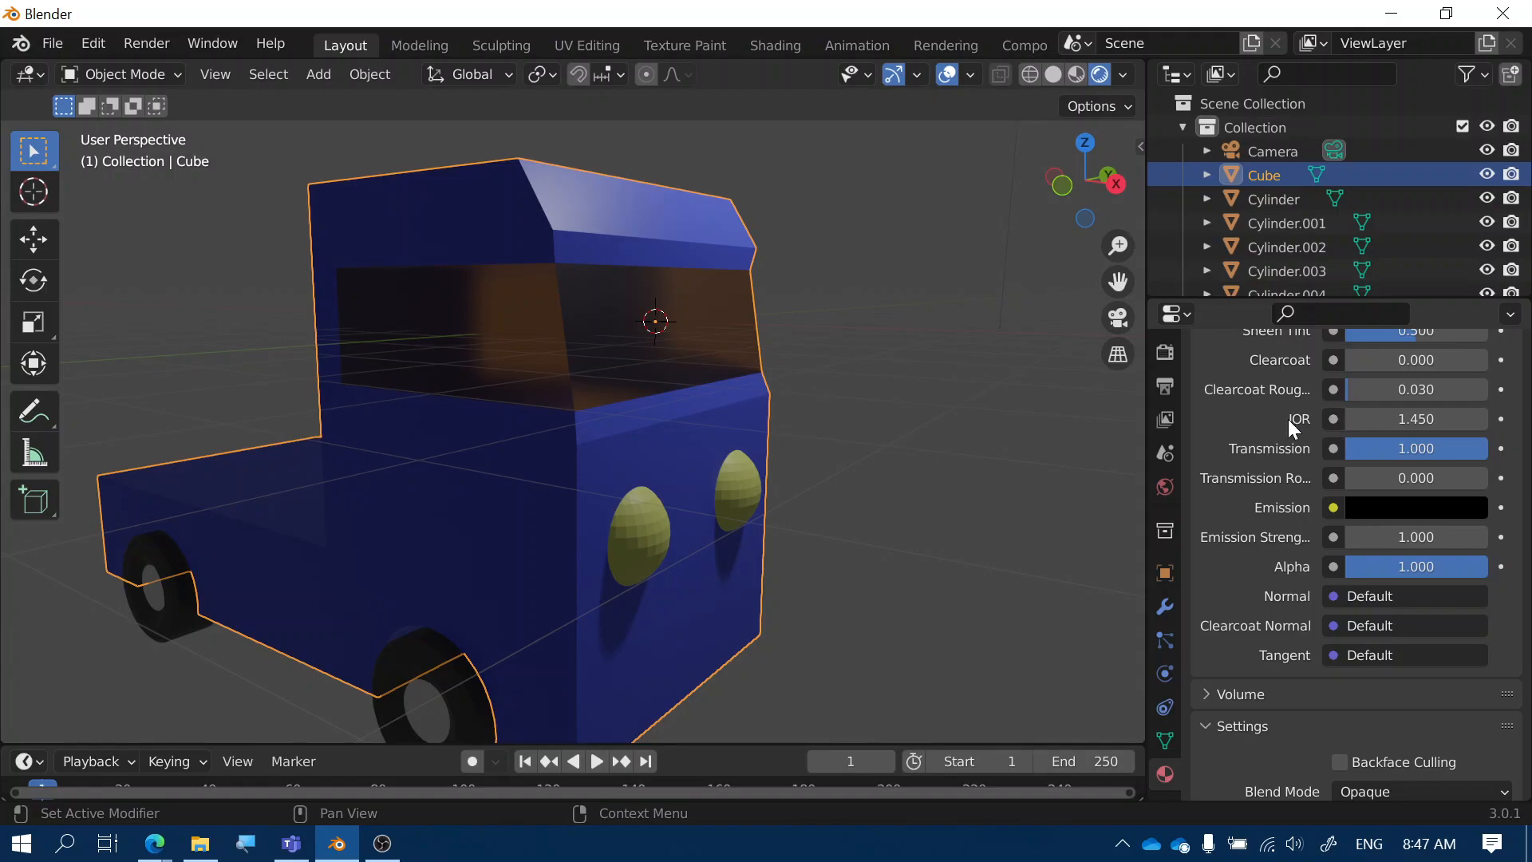
Set the Glass material's IOR to 1.02
click(1404, 419)
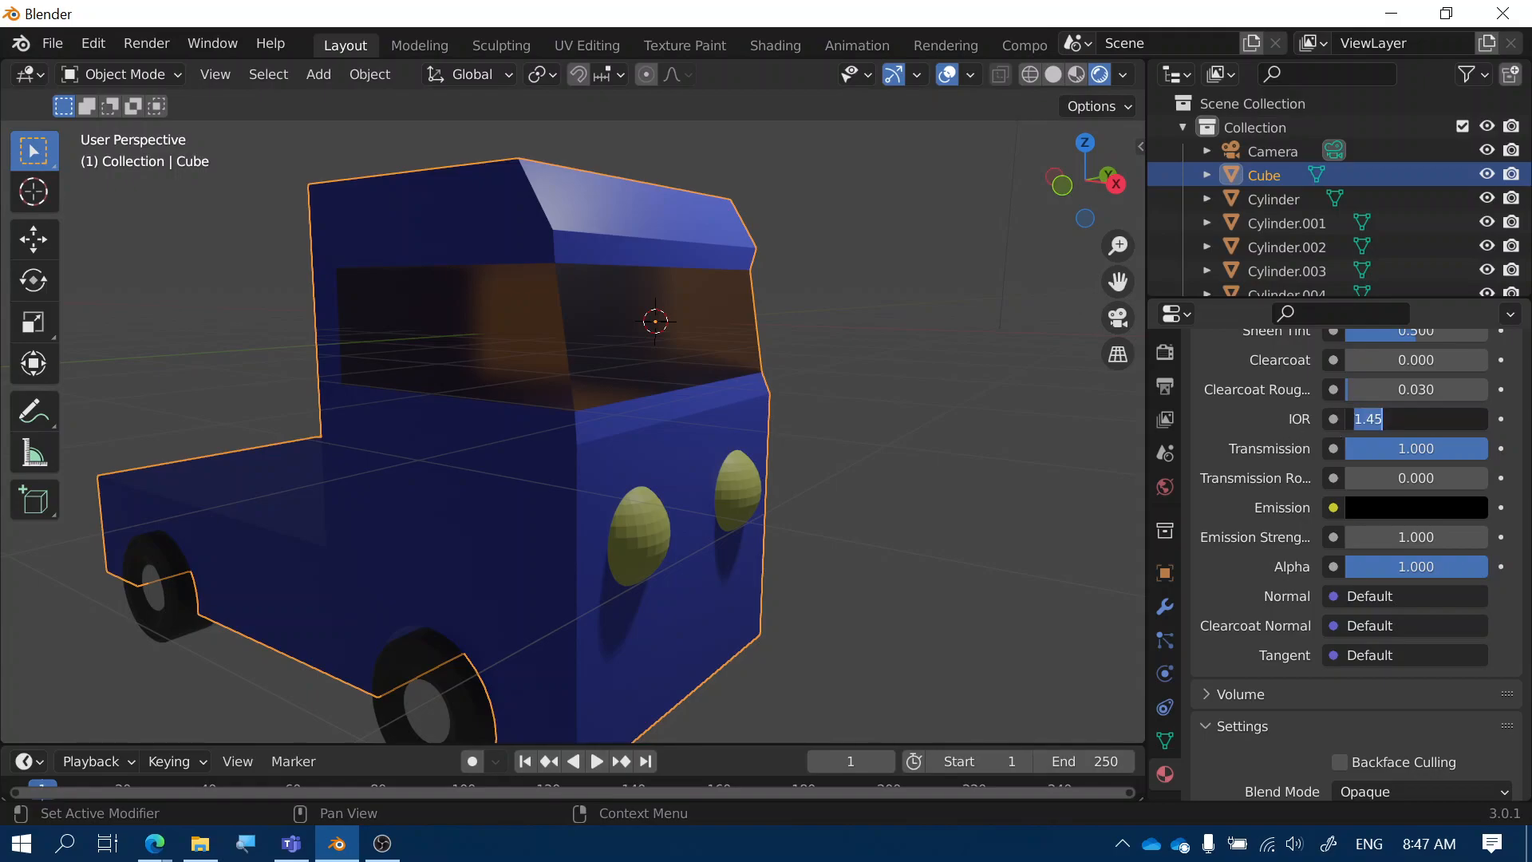
text(1.02)
key(Return)
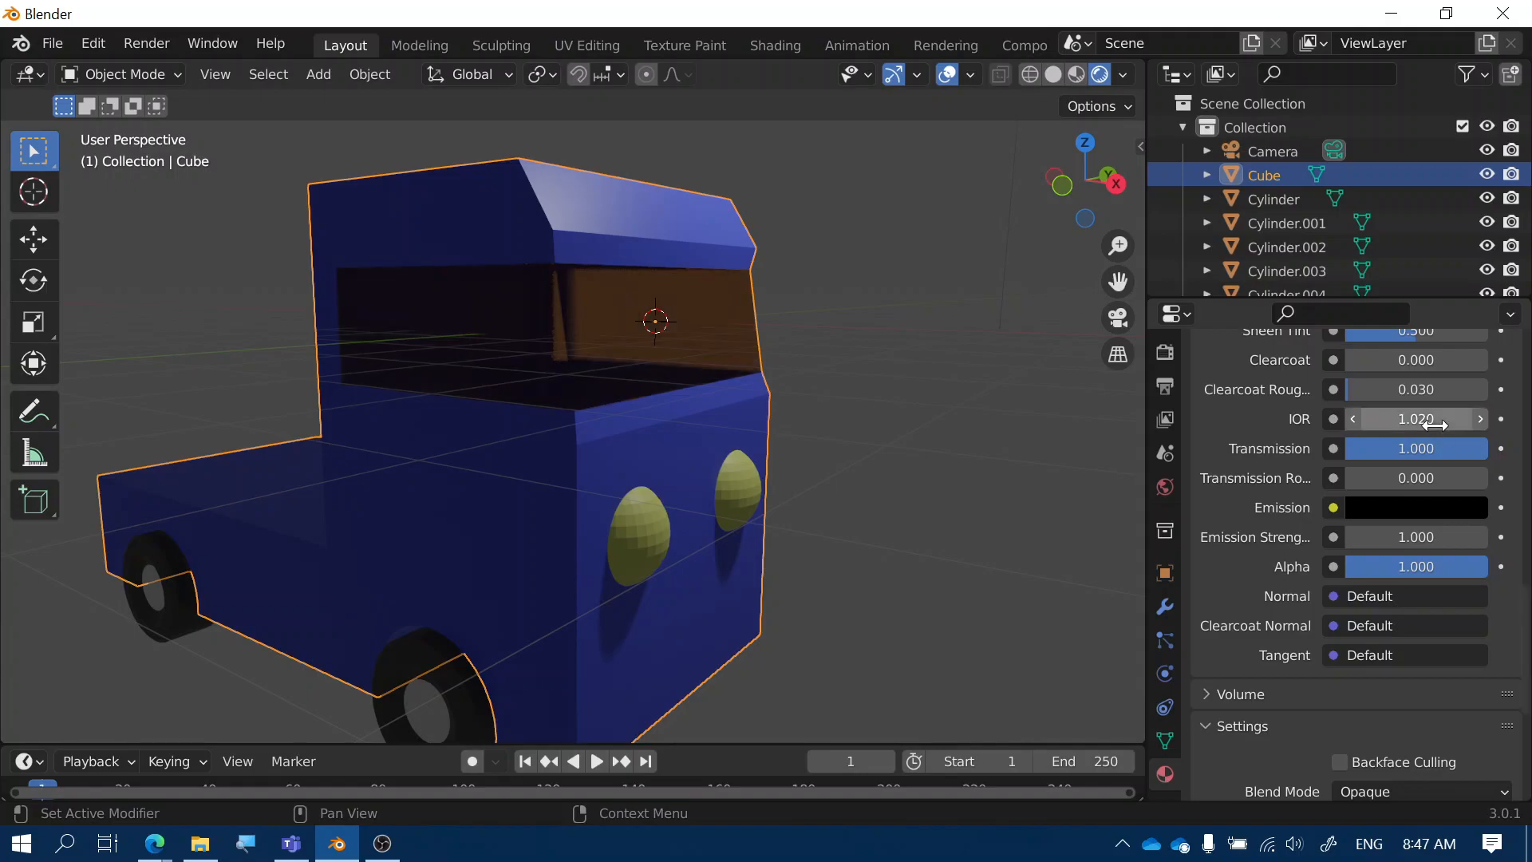
middle_drag(785, 471, 535, 485)
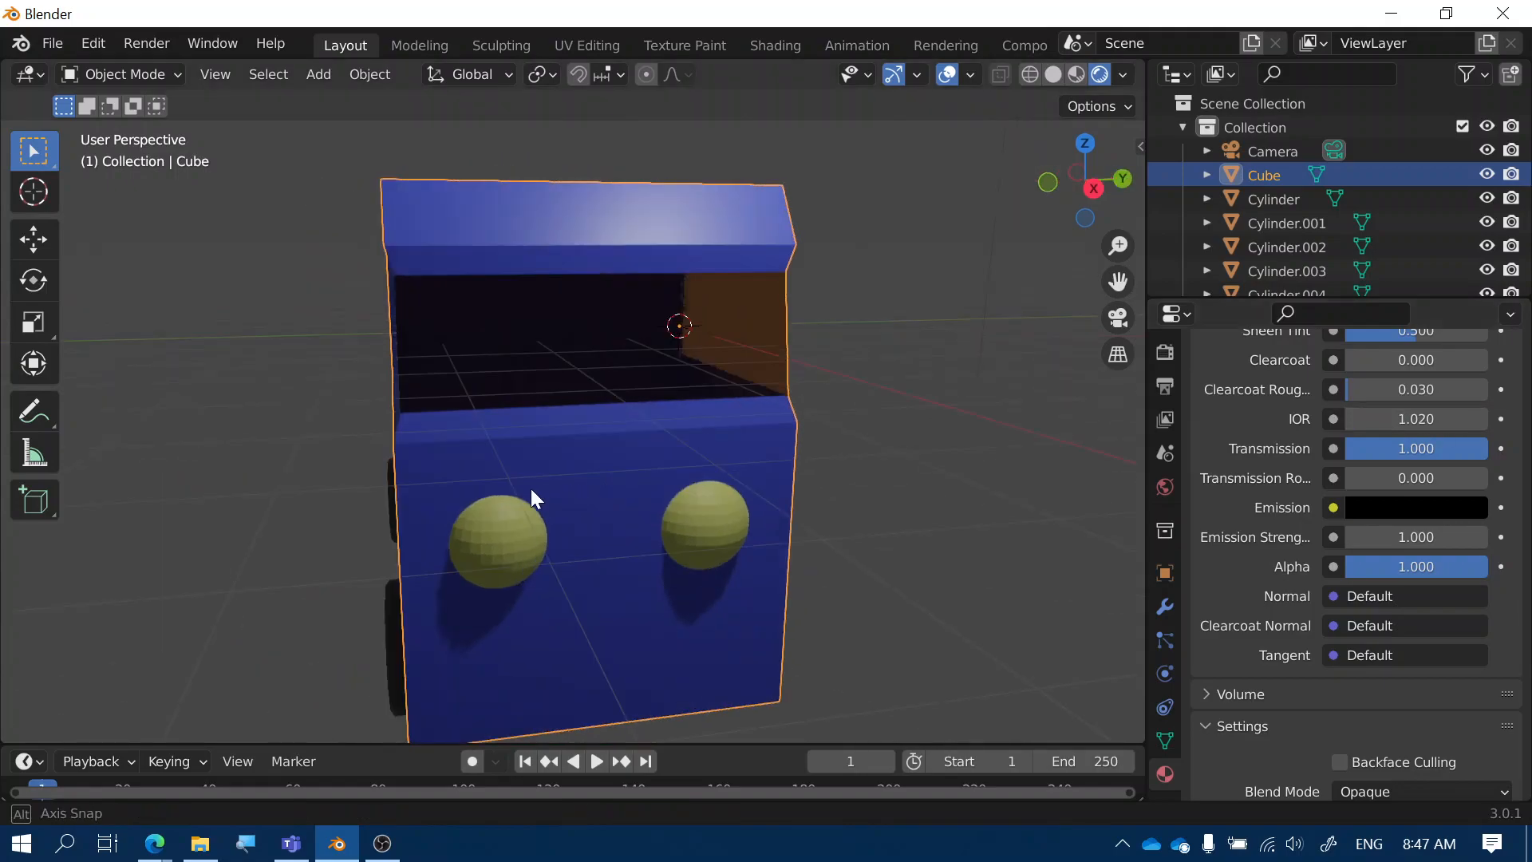
middle_drag(734, 485, 536, 367)
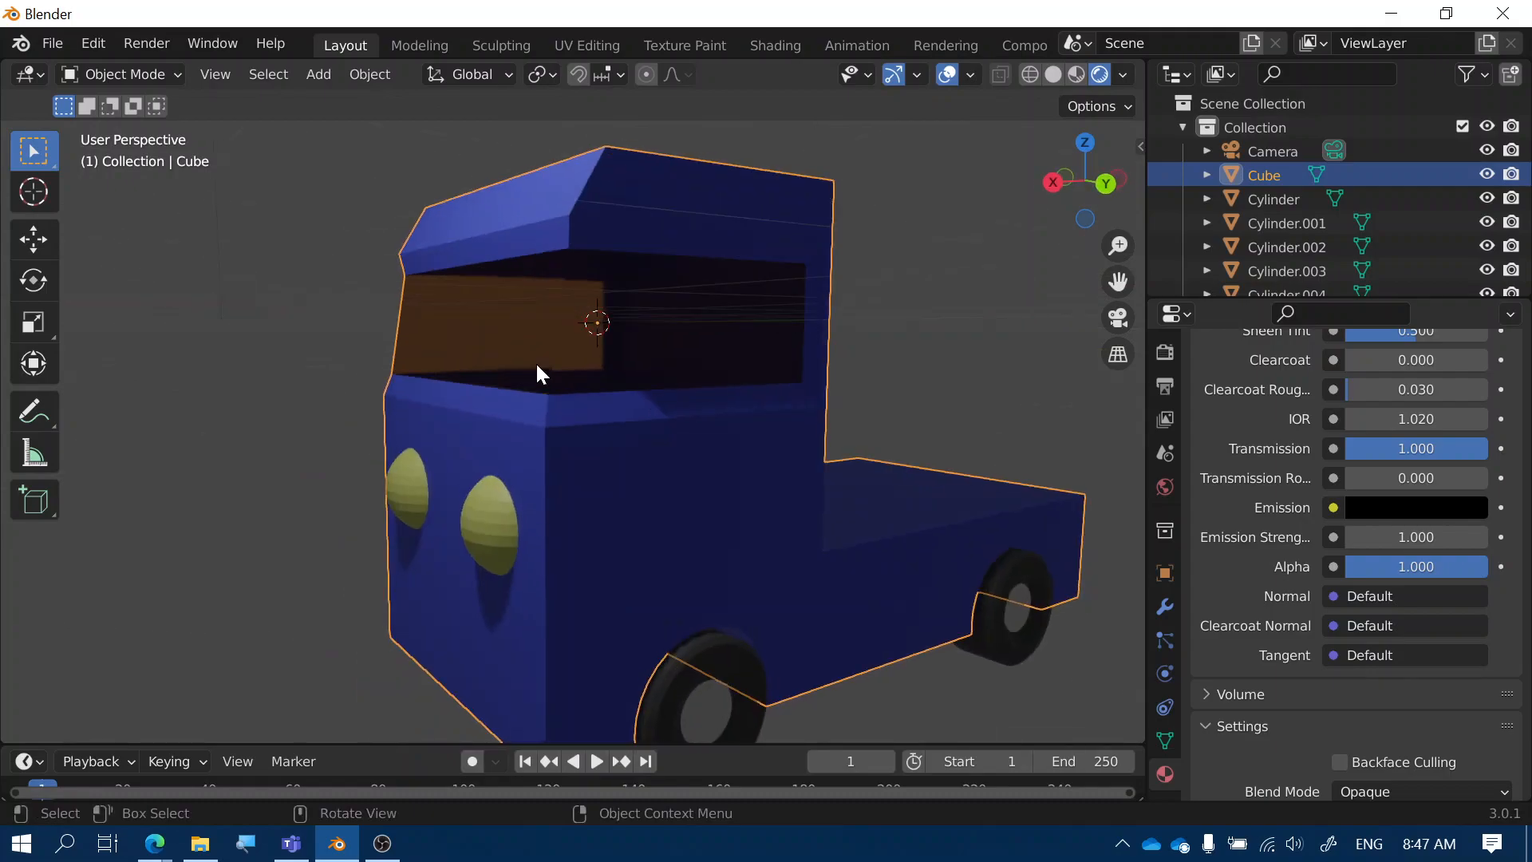
scroll(1284, 563, up, 15)
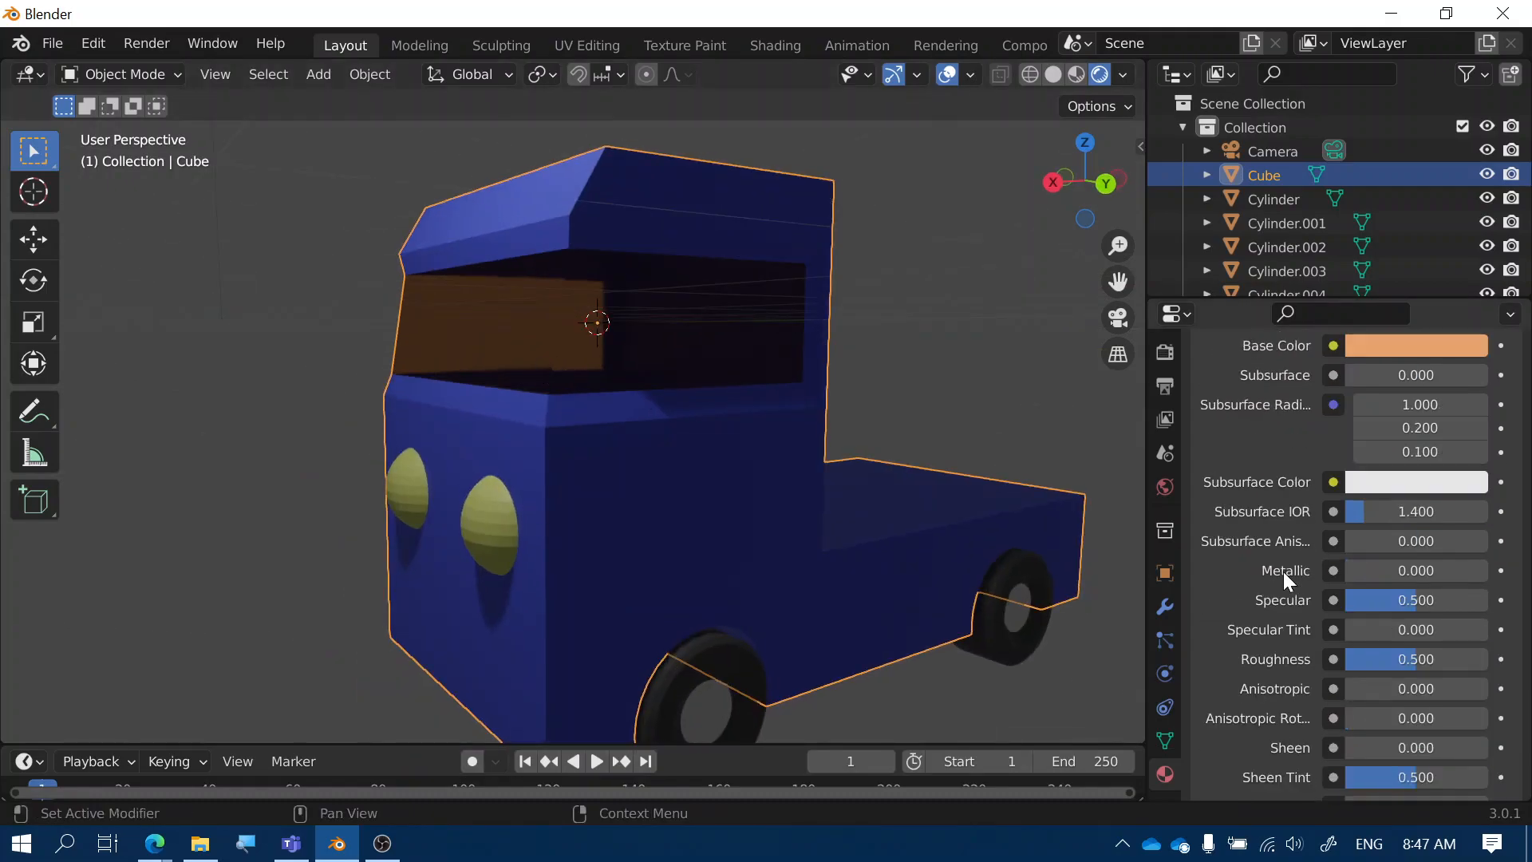
Set the glass Base Color to near-white RGB of about 0.8, 0.805, 0.8
click(1367, 473)
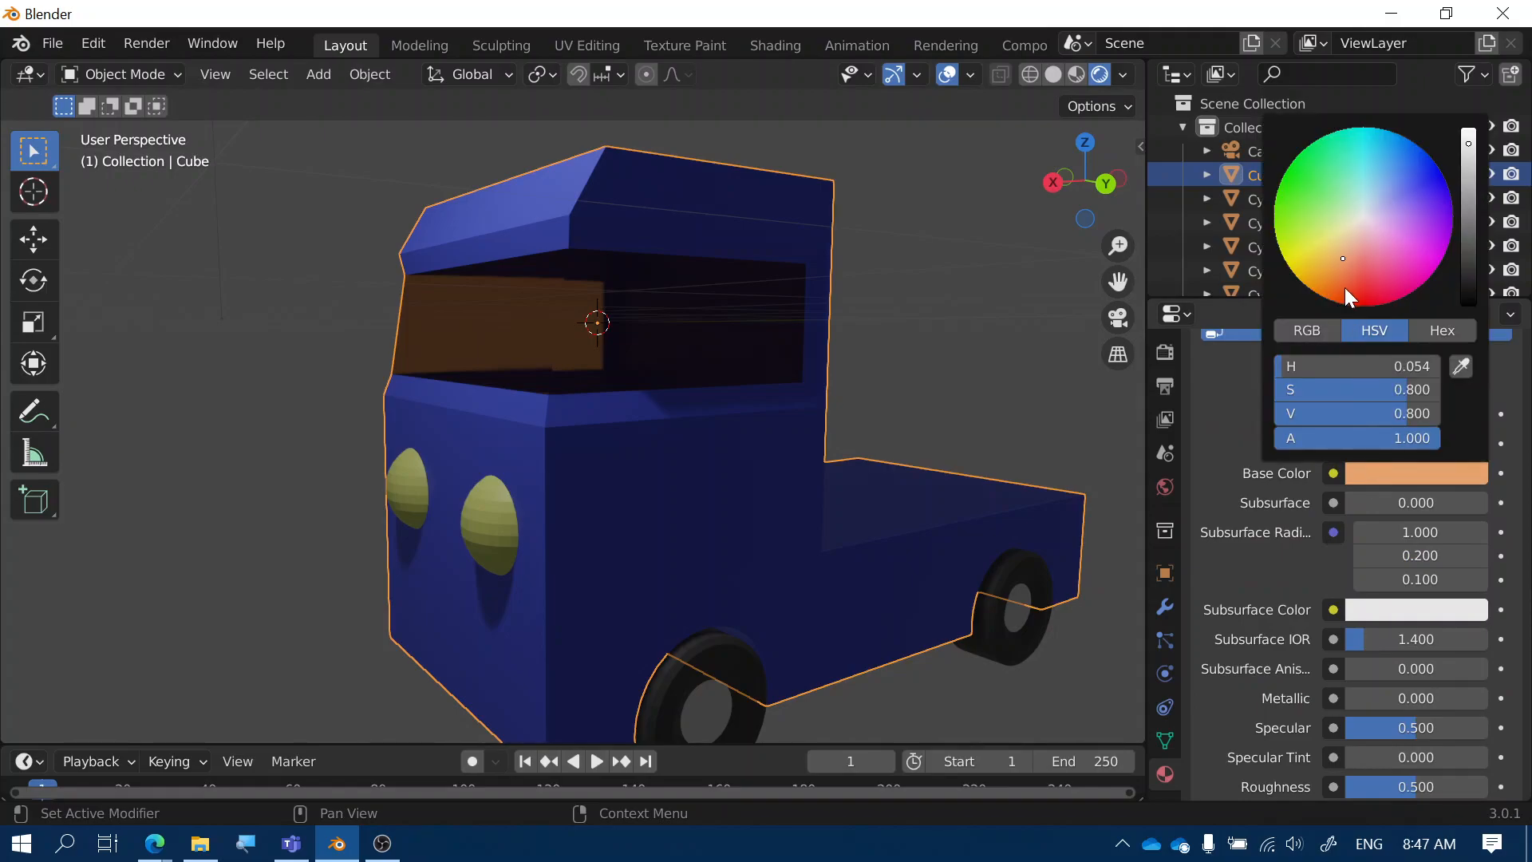
drag(1294, 369, 1437, 391)
click(1320, 330)
drag(1298, 412, 1438, 413)
middle_drag(819, 410, 903, 461)
click(1416, 473)
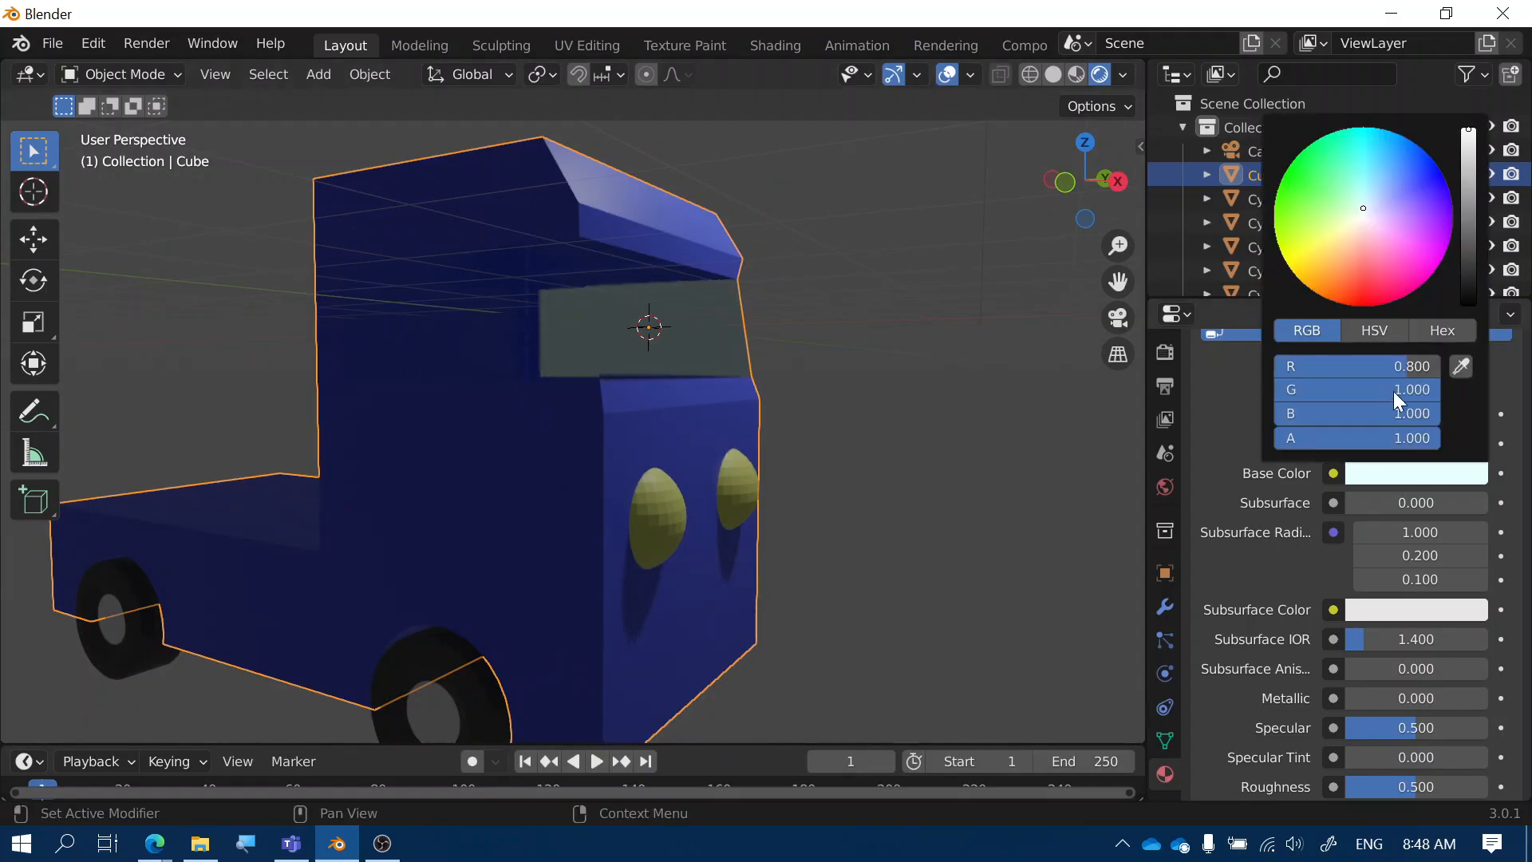
drag(1357, 390, 1308, 390)
drag(1398, 414, 1356, 413)
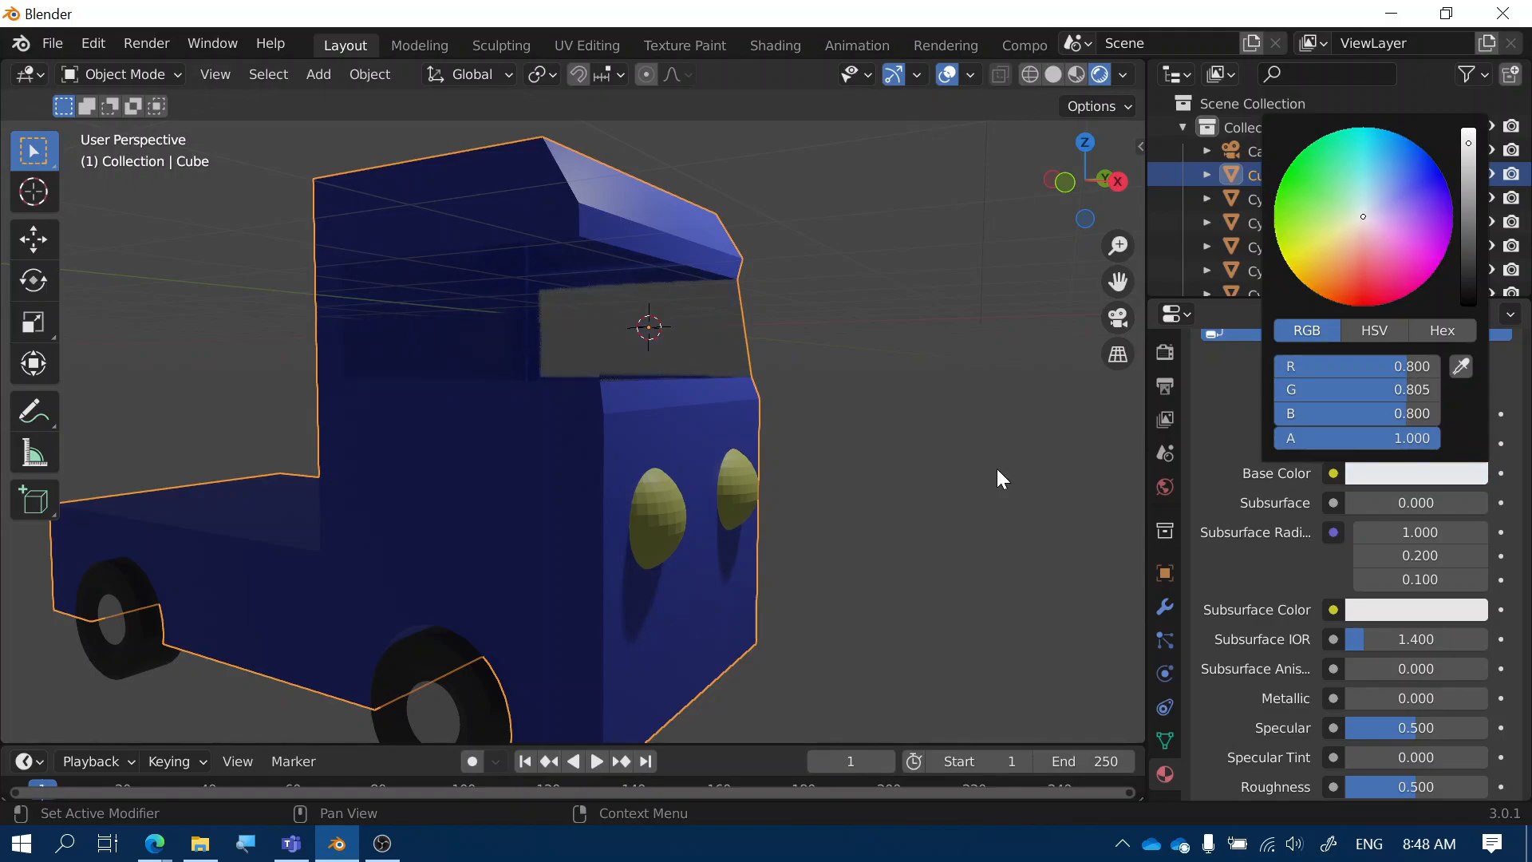
click(942, 444)
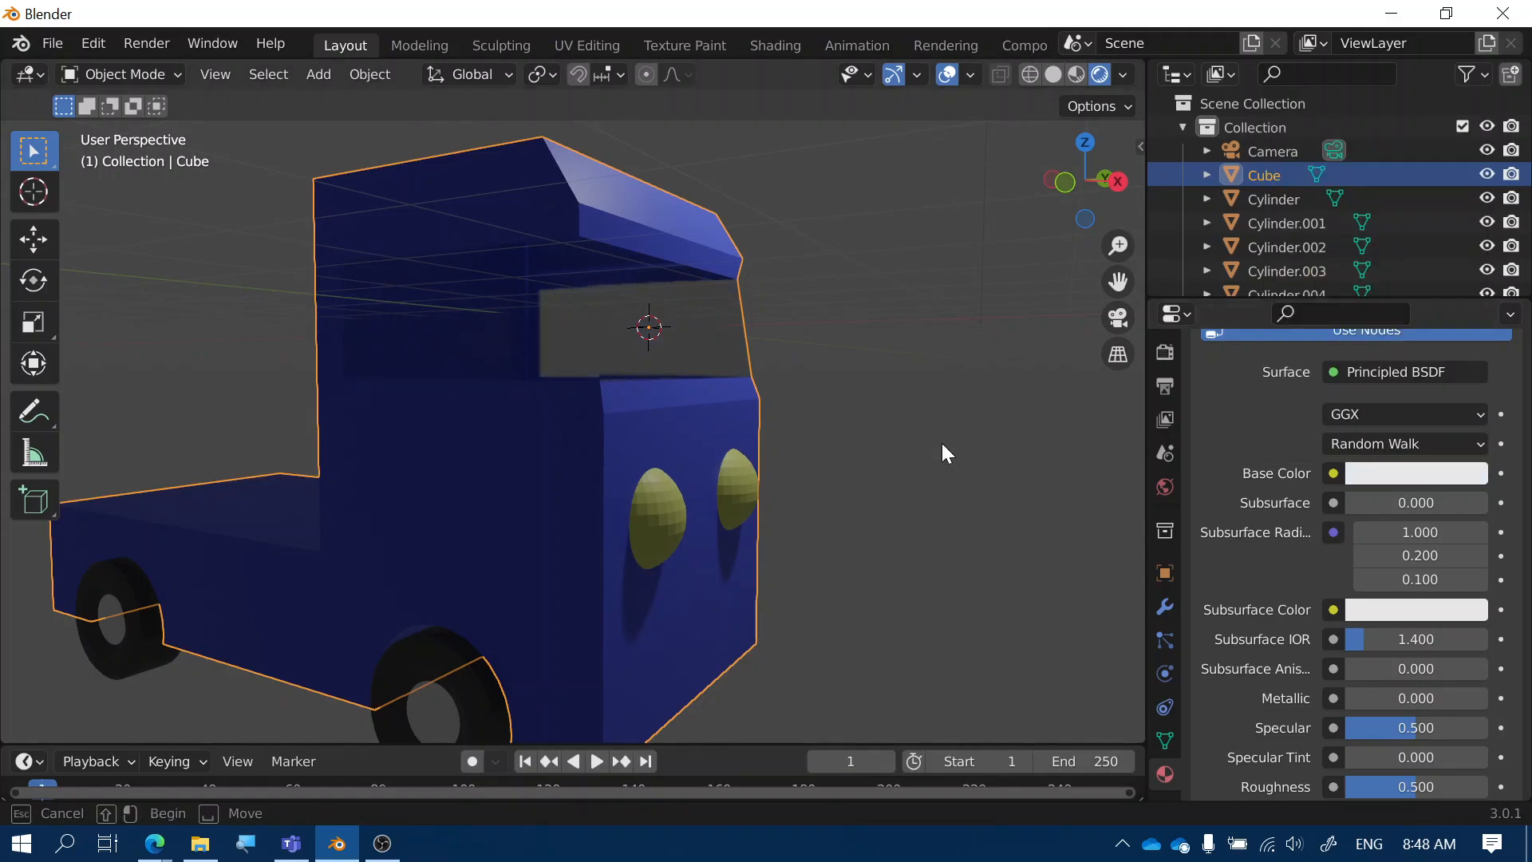
middle_drag(941, 443, 894, 567)
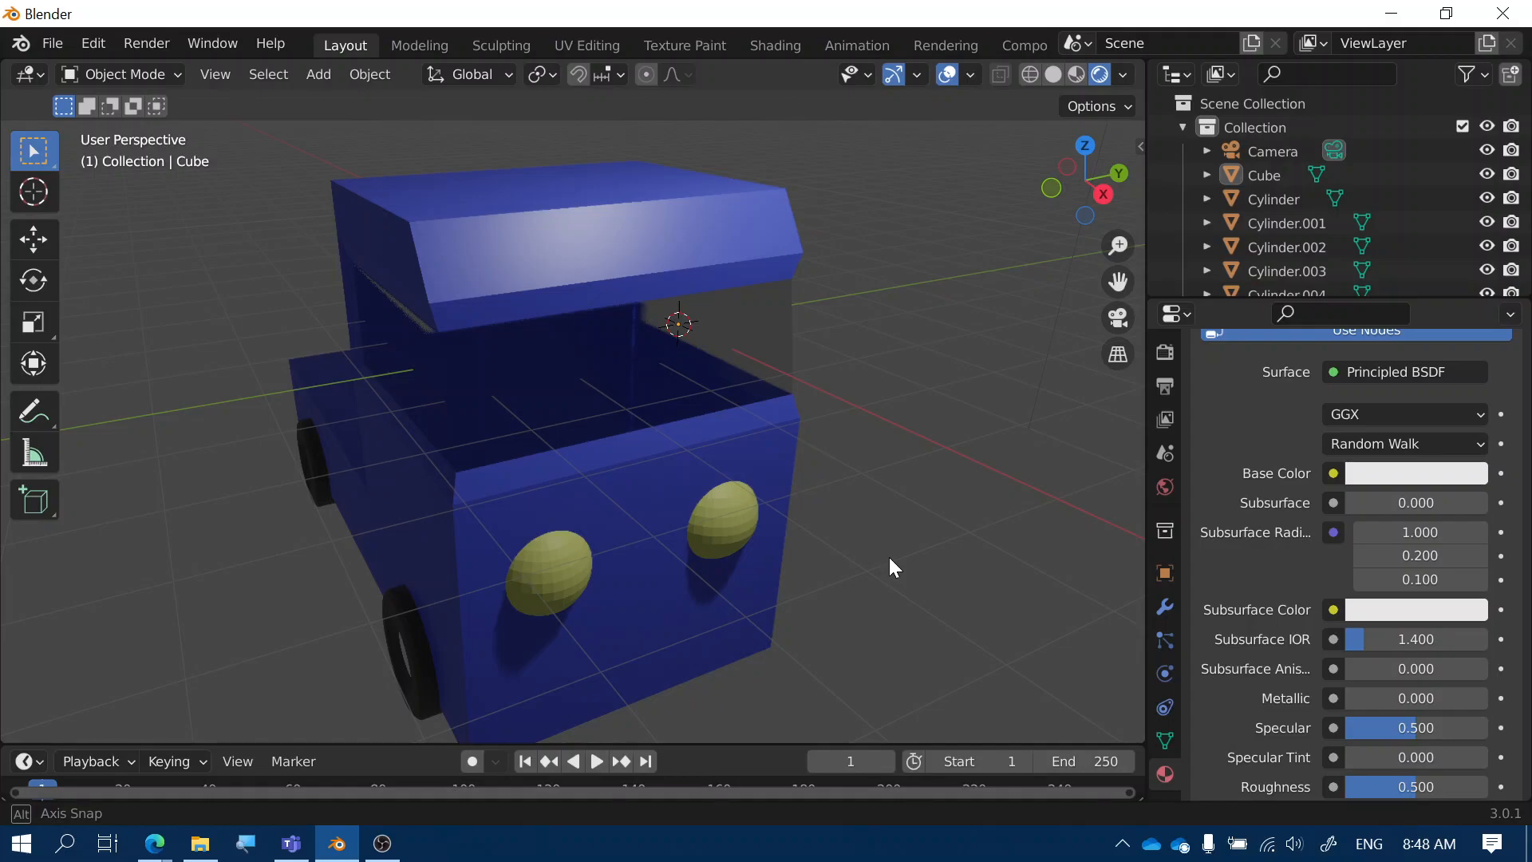
middle_drag(888, 557, 793, 413)
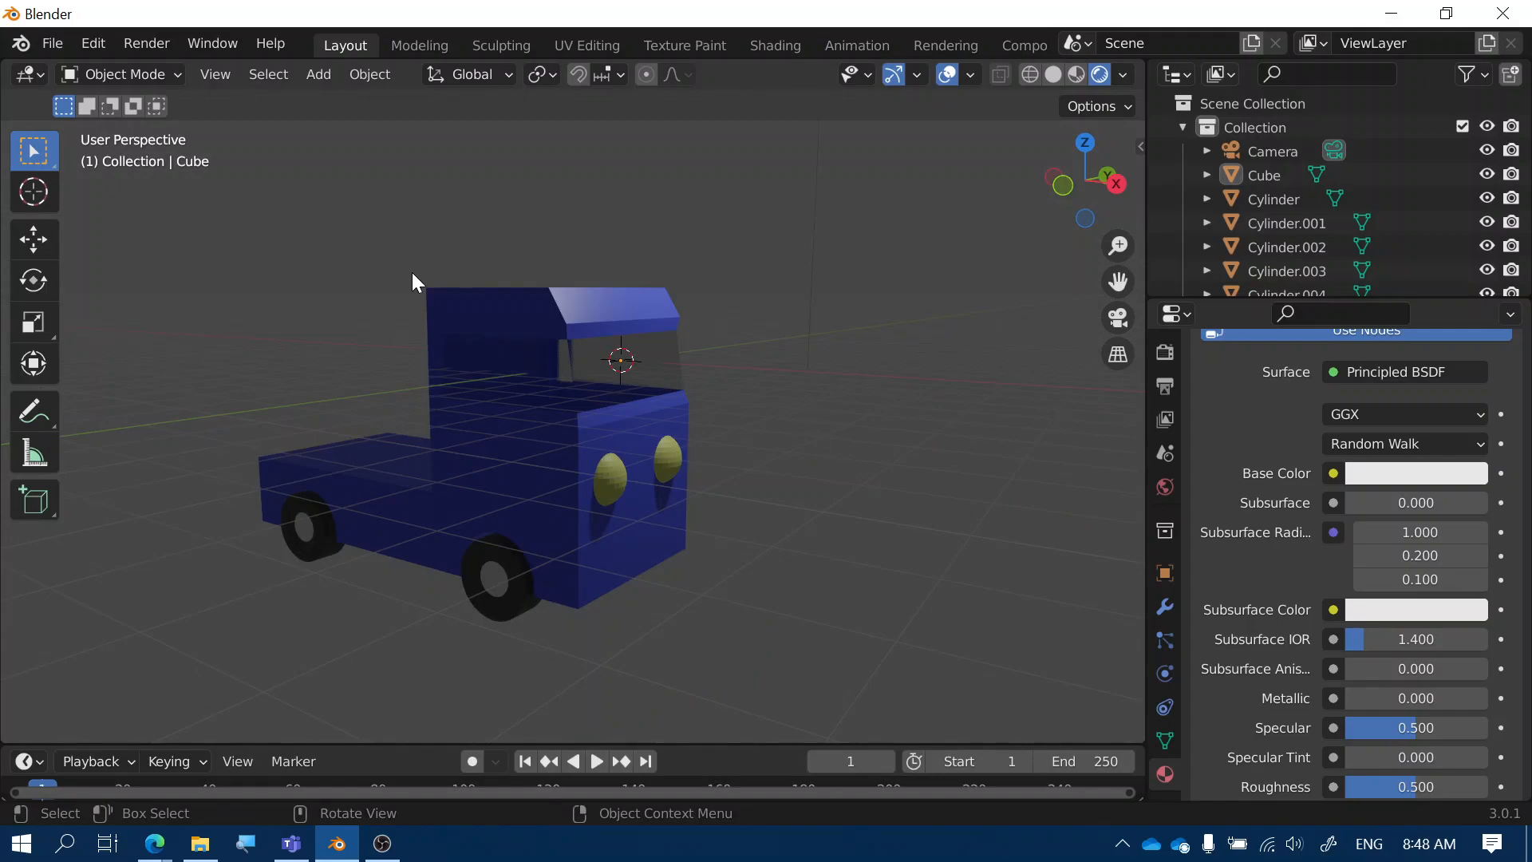
key(shift+a)
mouse_move(798, 343)
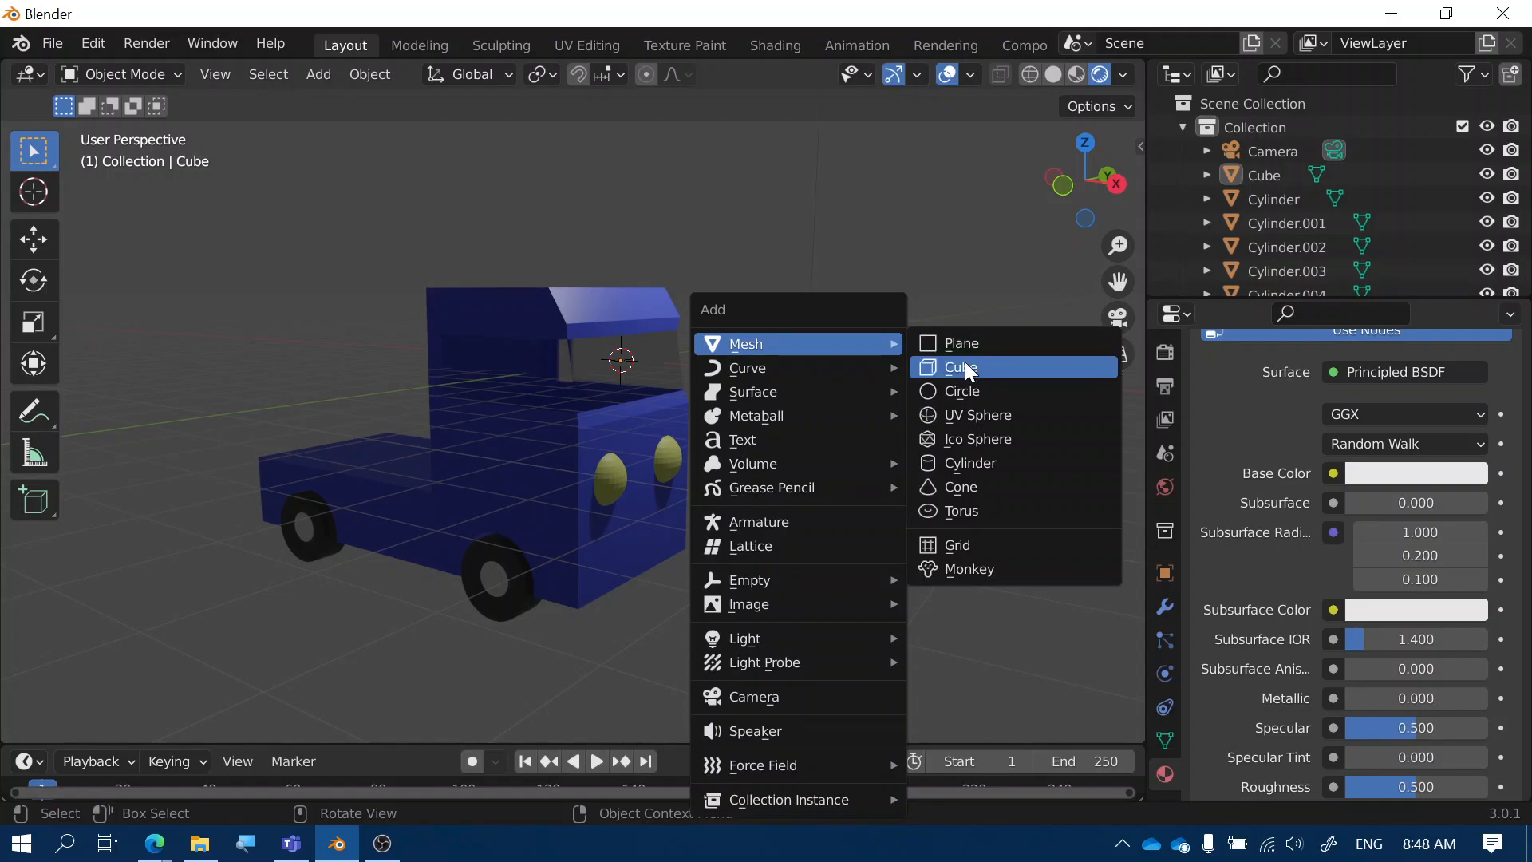
Add a new cube and move it along X to sit beside the truck
click(964, 362)
middle_drag(718, 410, 578, 418)
key(g)
key(x)
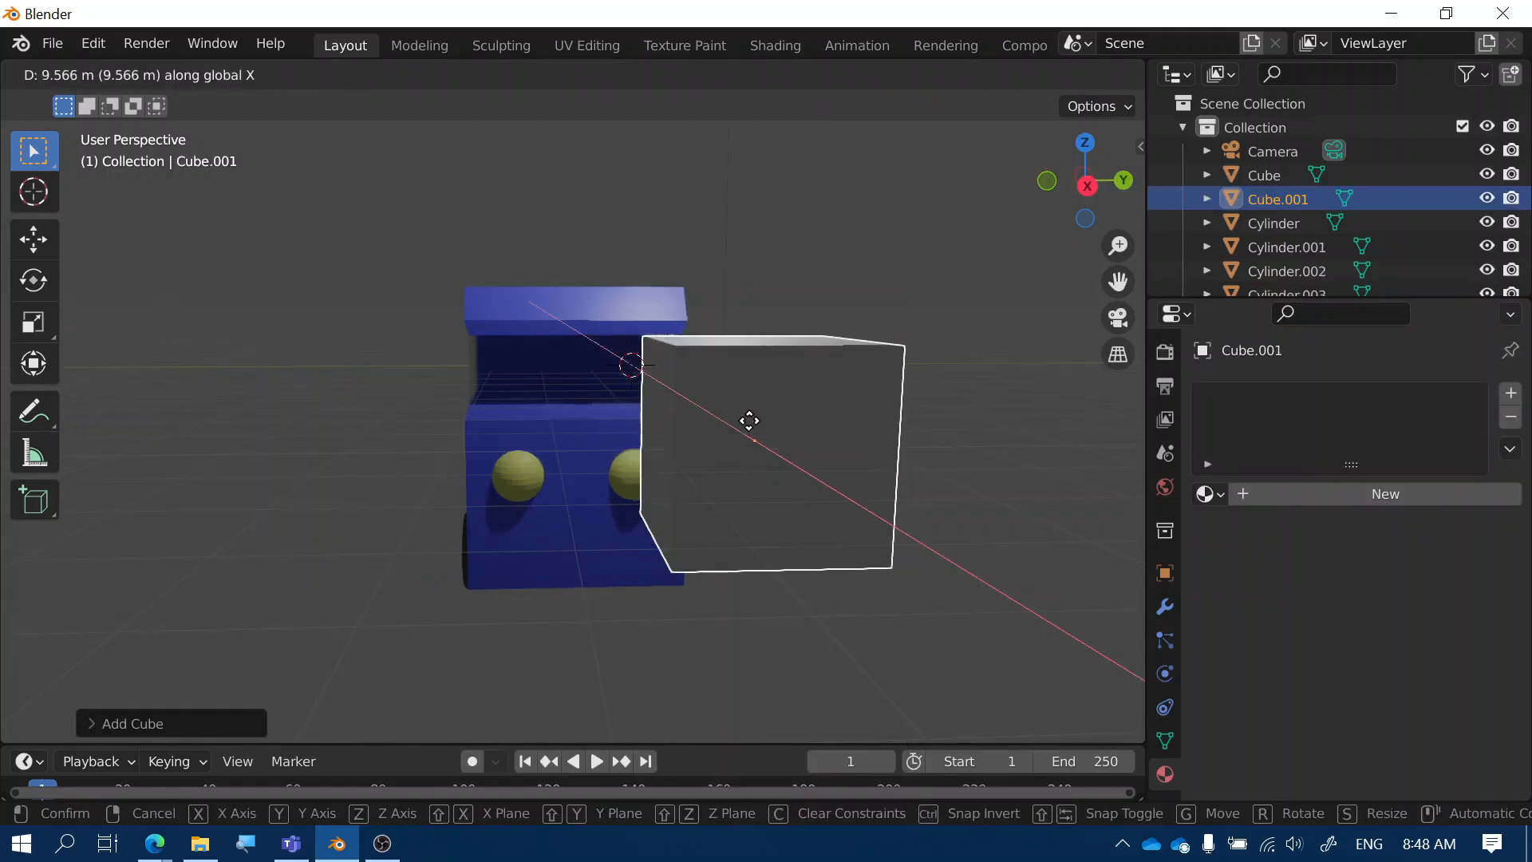
click(749, 424)
Stretch the cube along X and give it a new red material, Material.001
middle_drag(1033, 502, 1044, 525)
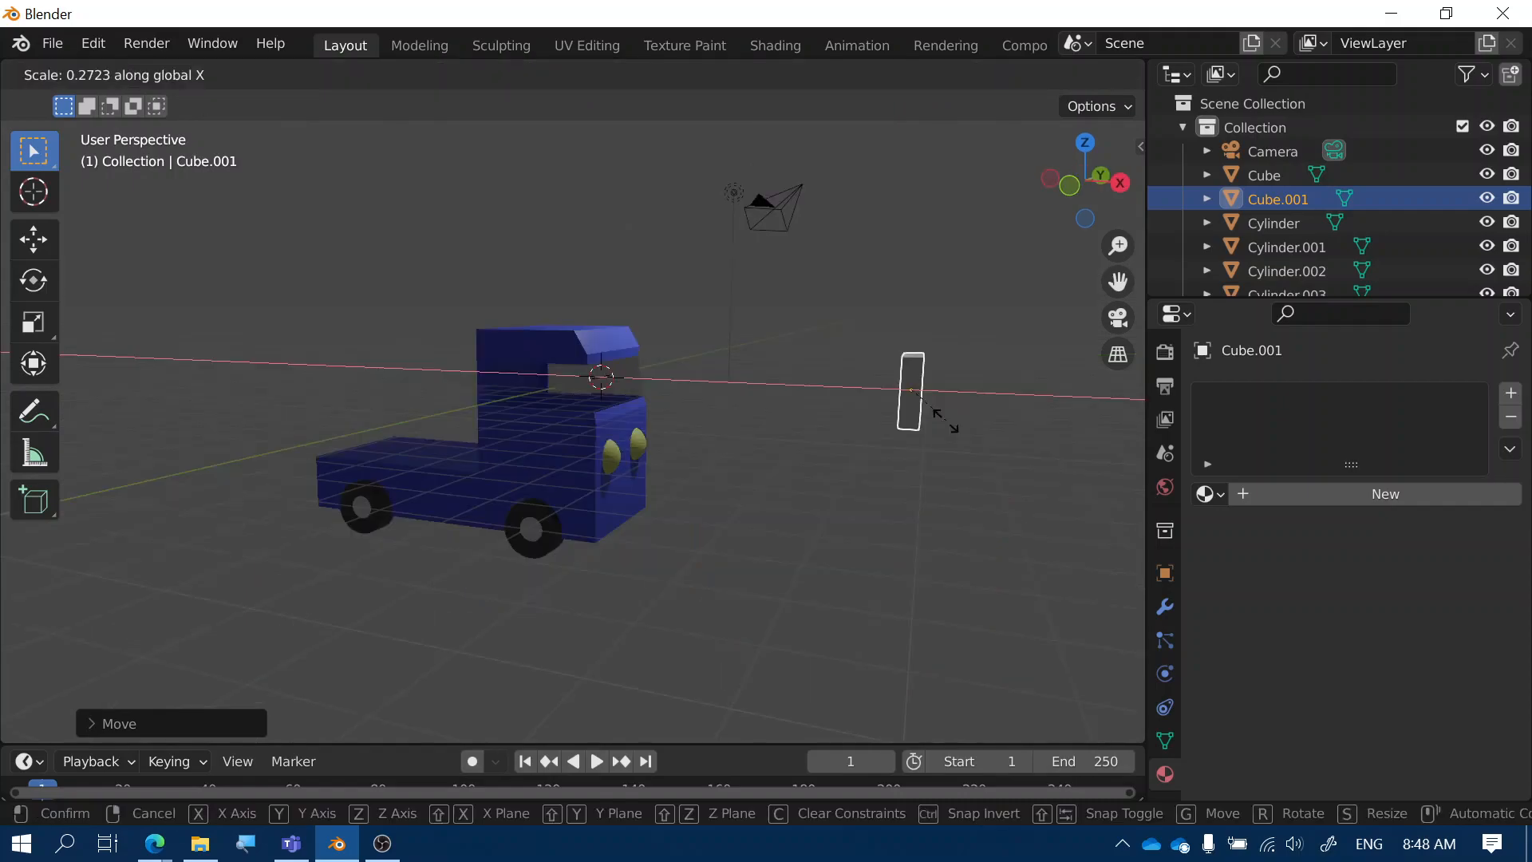
click(936, 414)
middle_drag(937, 415, 829, 455)
click(1271, 495)
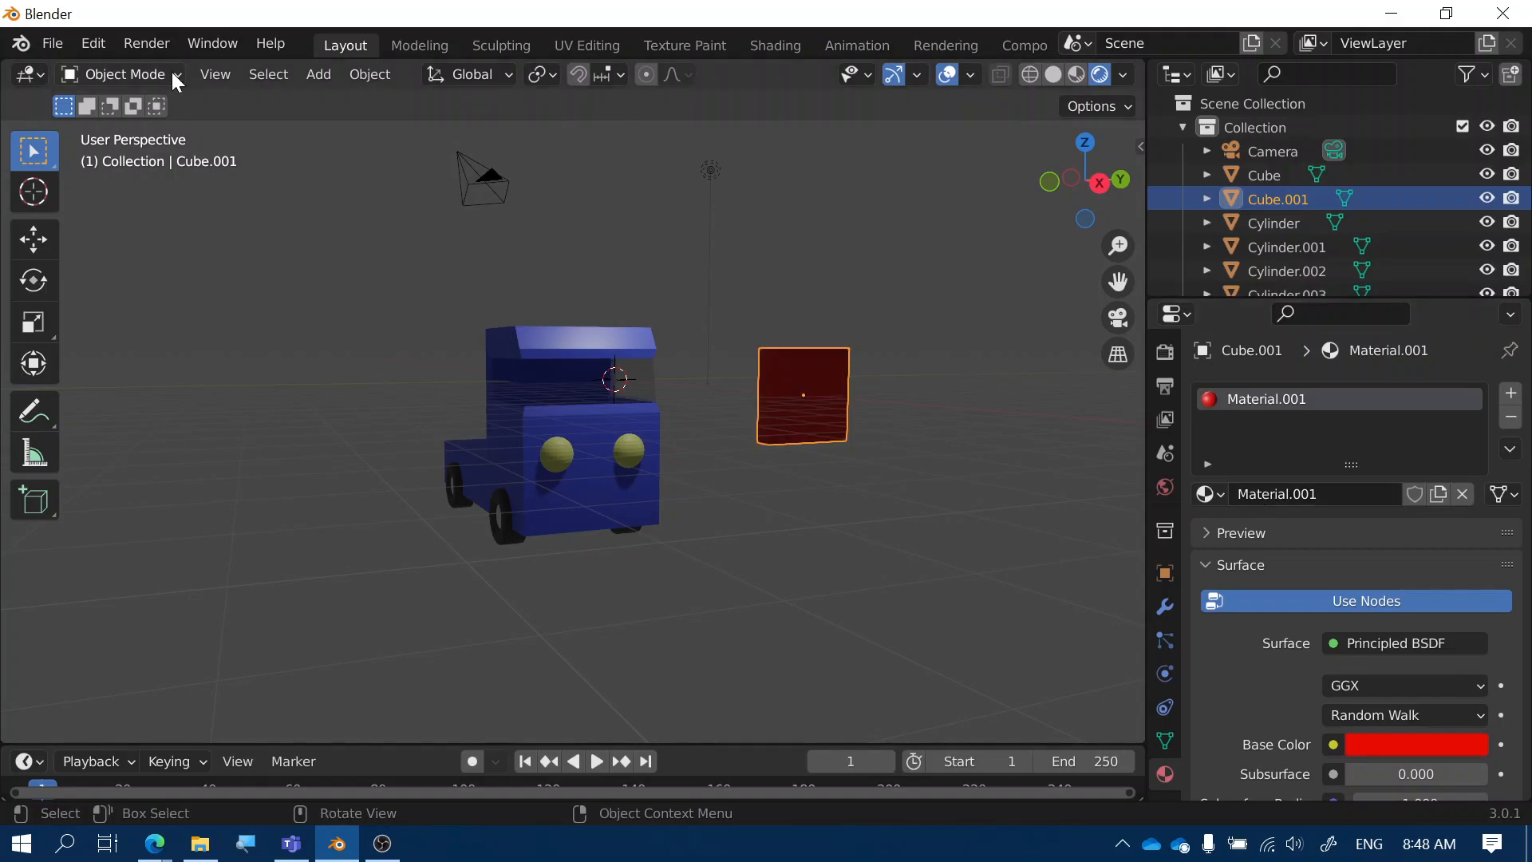
click(170, 73)
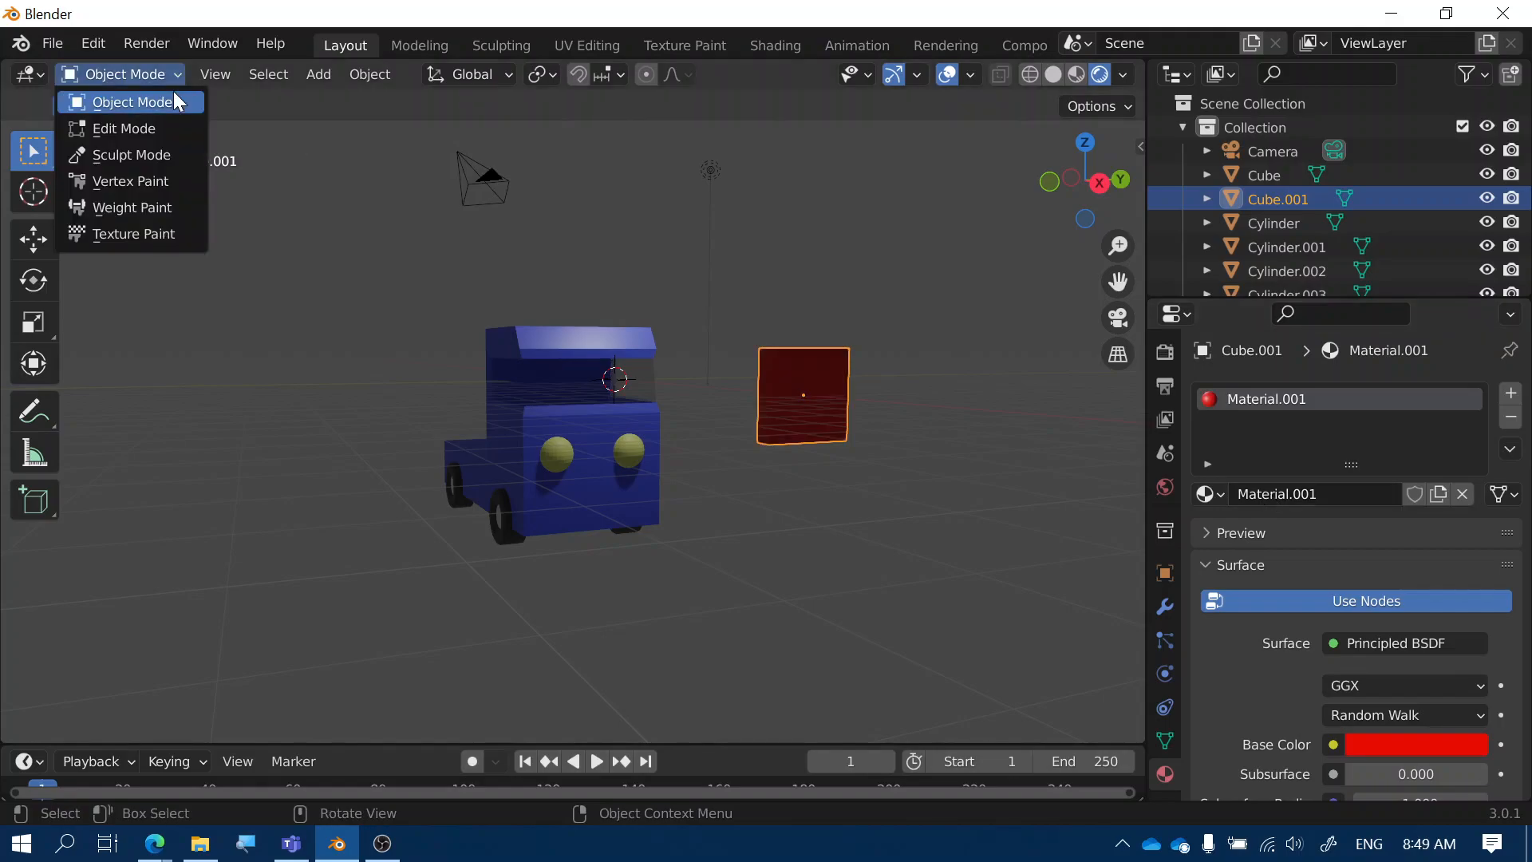
Extrude one face of the red cube in Edit Mode into an L-shaped seat, then return to Object Mode
click(124, 129)
middle_drag(830, 479, 853, 484)
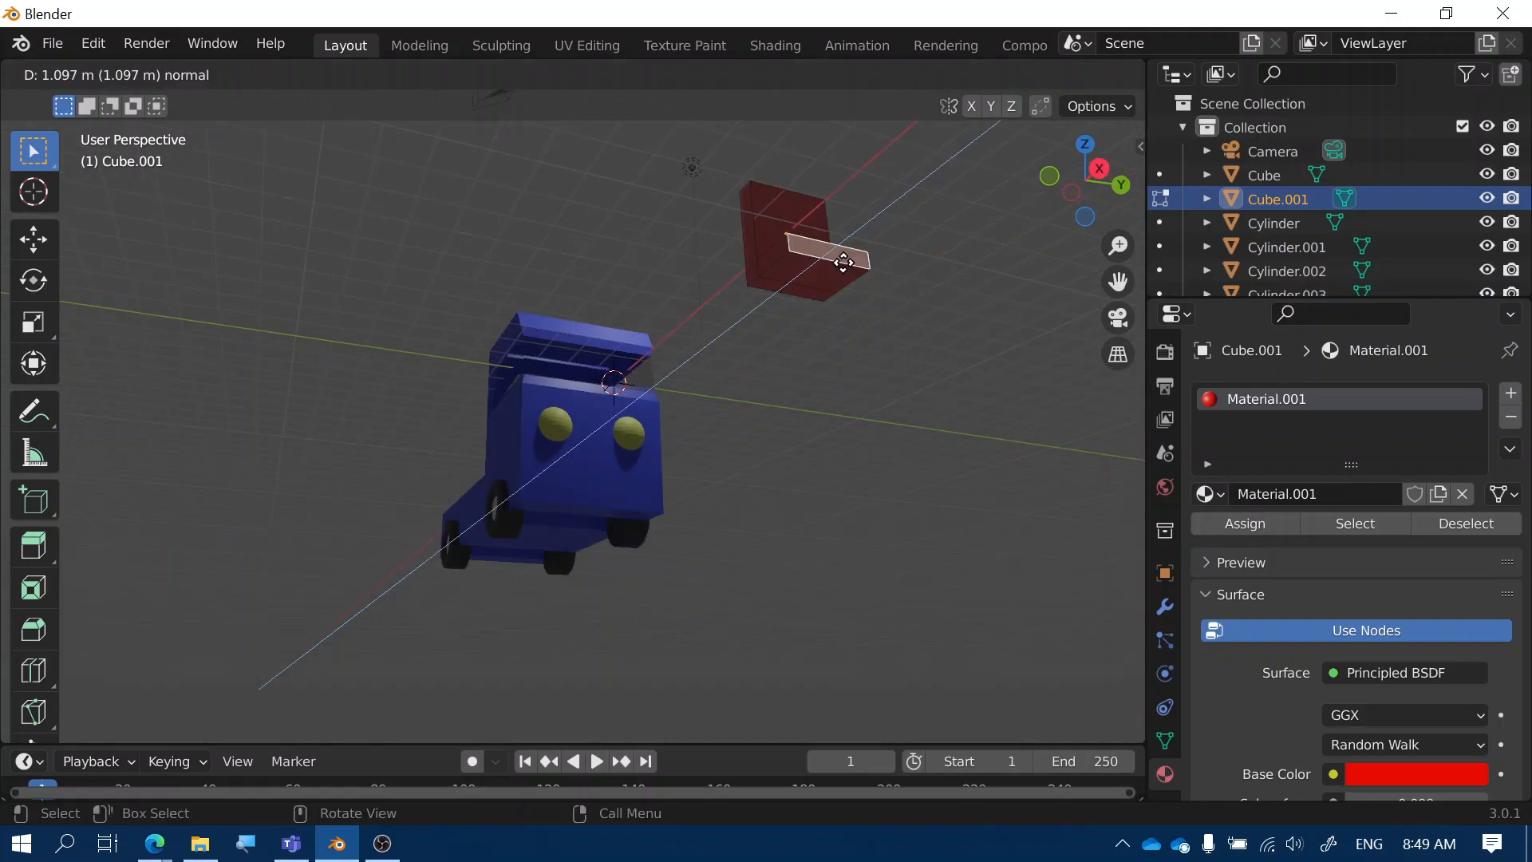
click(841, 260)
middle_drag(843, 263, 994, 461)
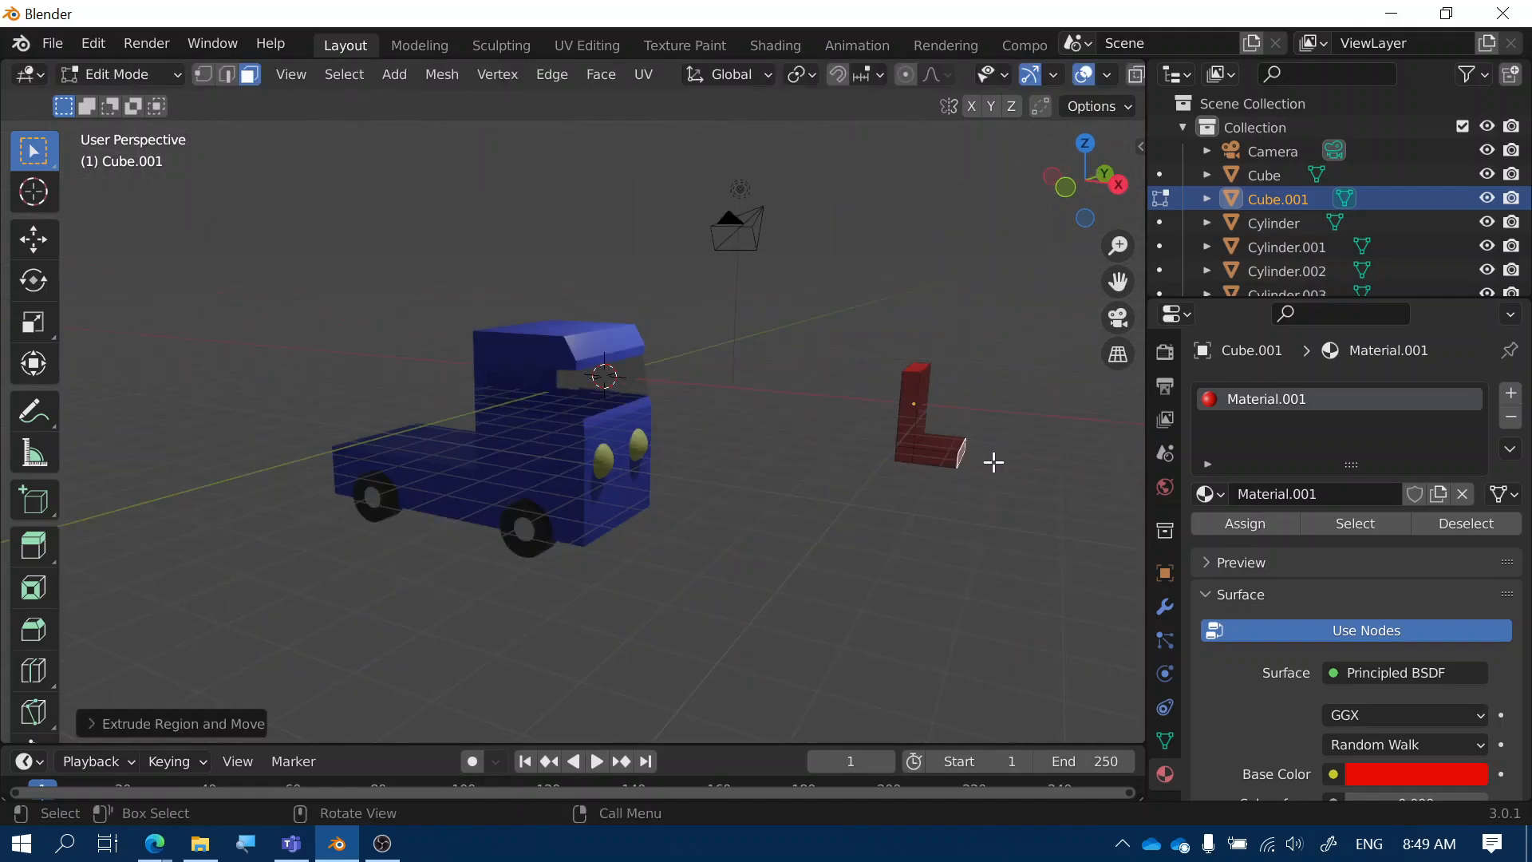
key(Tab)
middle_drag(993, 461, 802, 519)
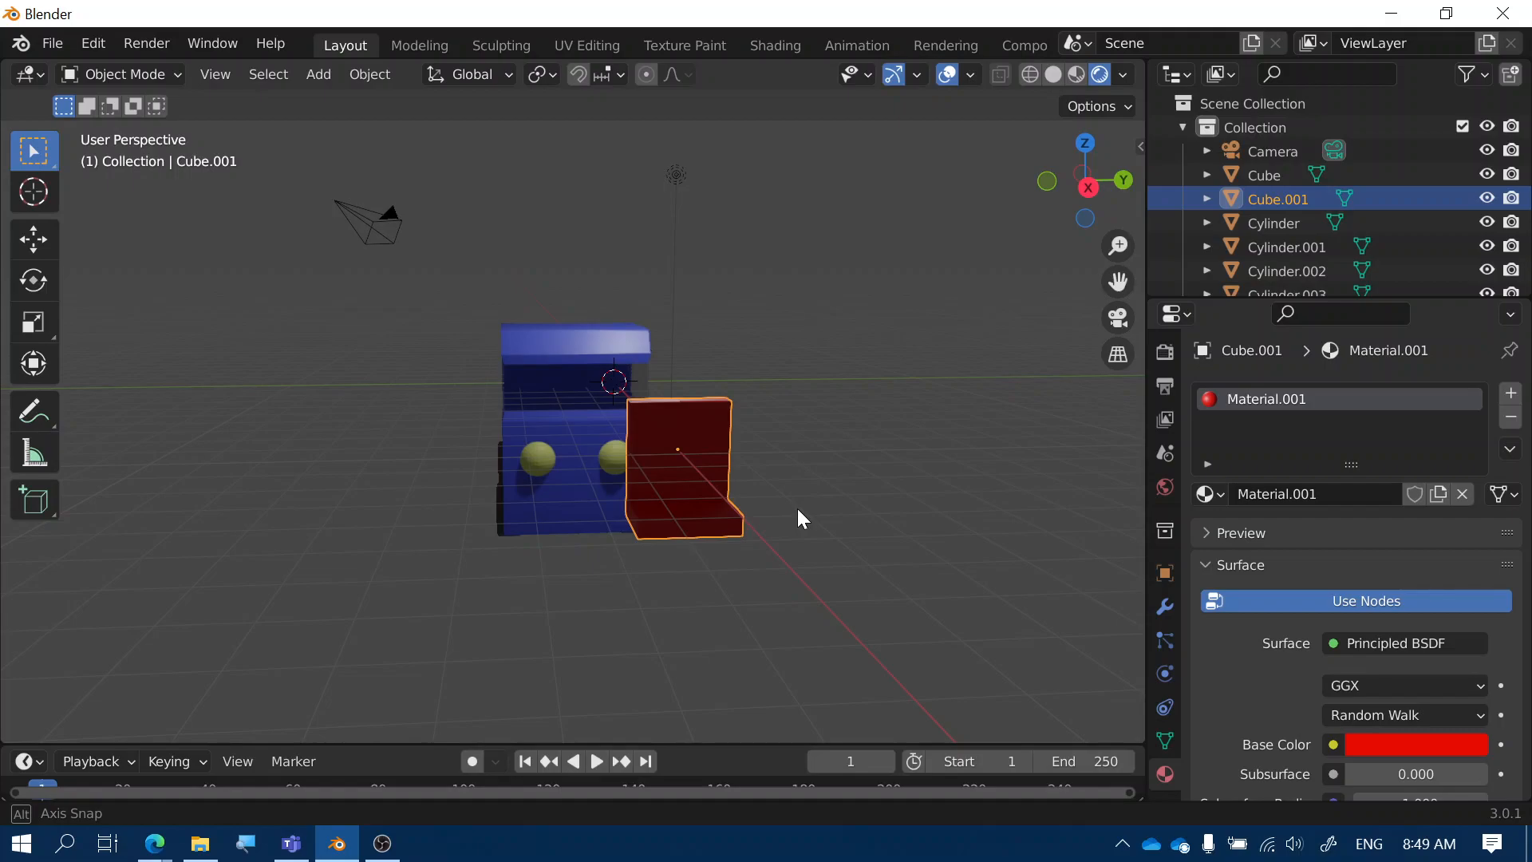
Nudge the red seat along Y inside the cab, then duplicate it as Cube.002, sliding about 2.19 m along Y
click(756, 505)
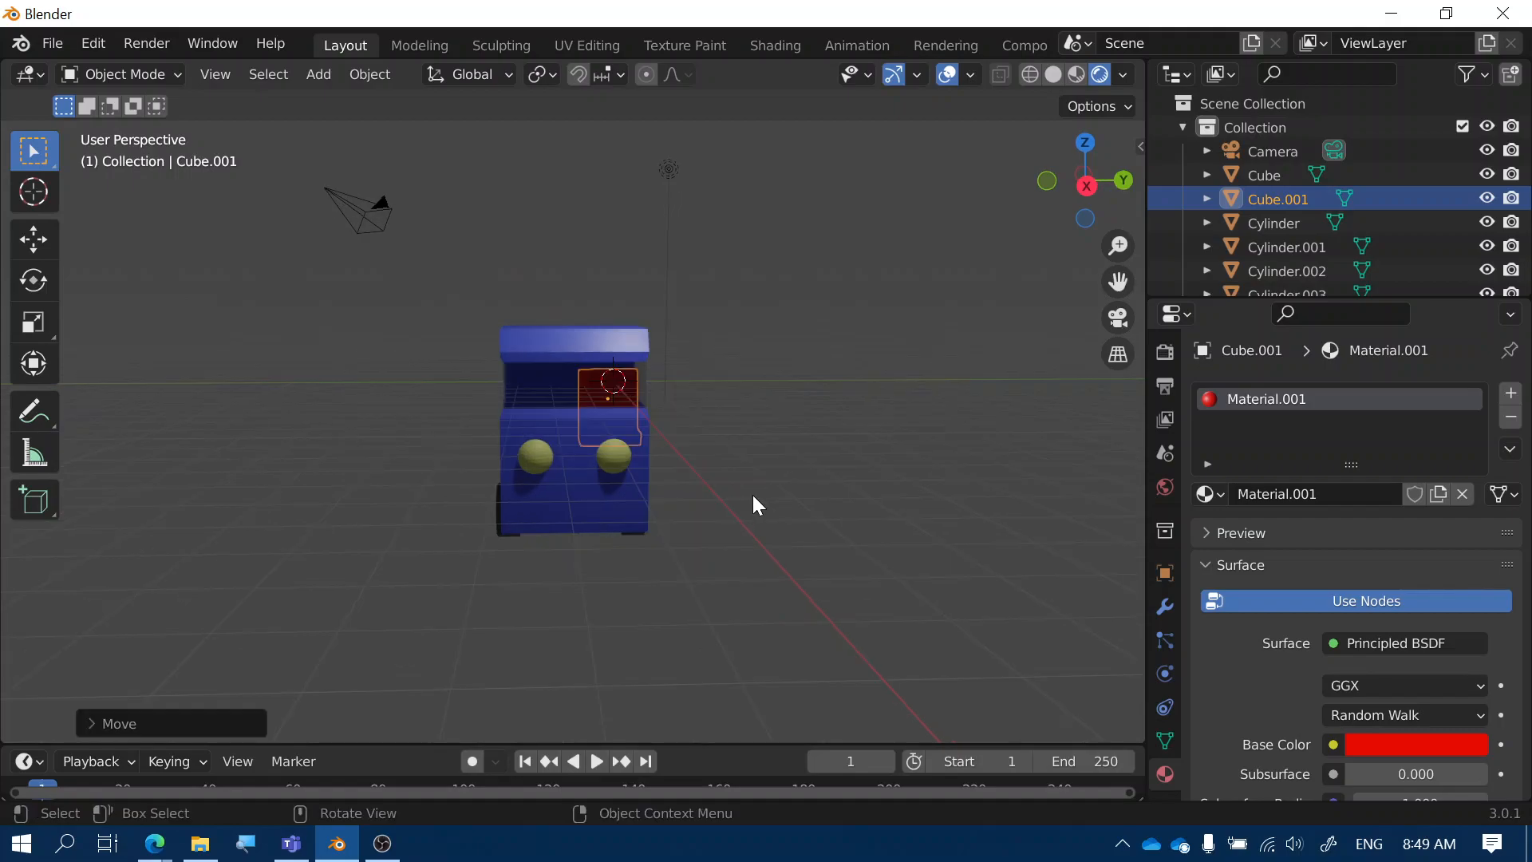
key(g)
key(y)
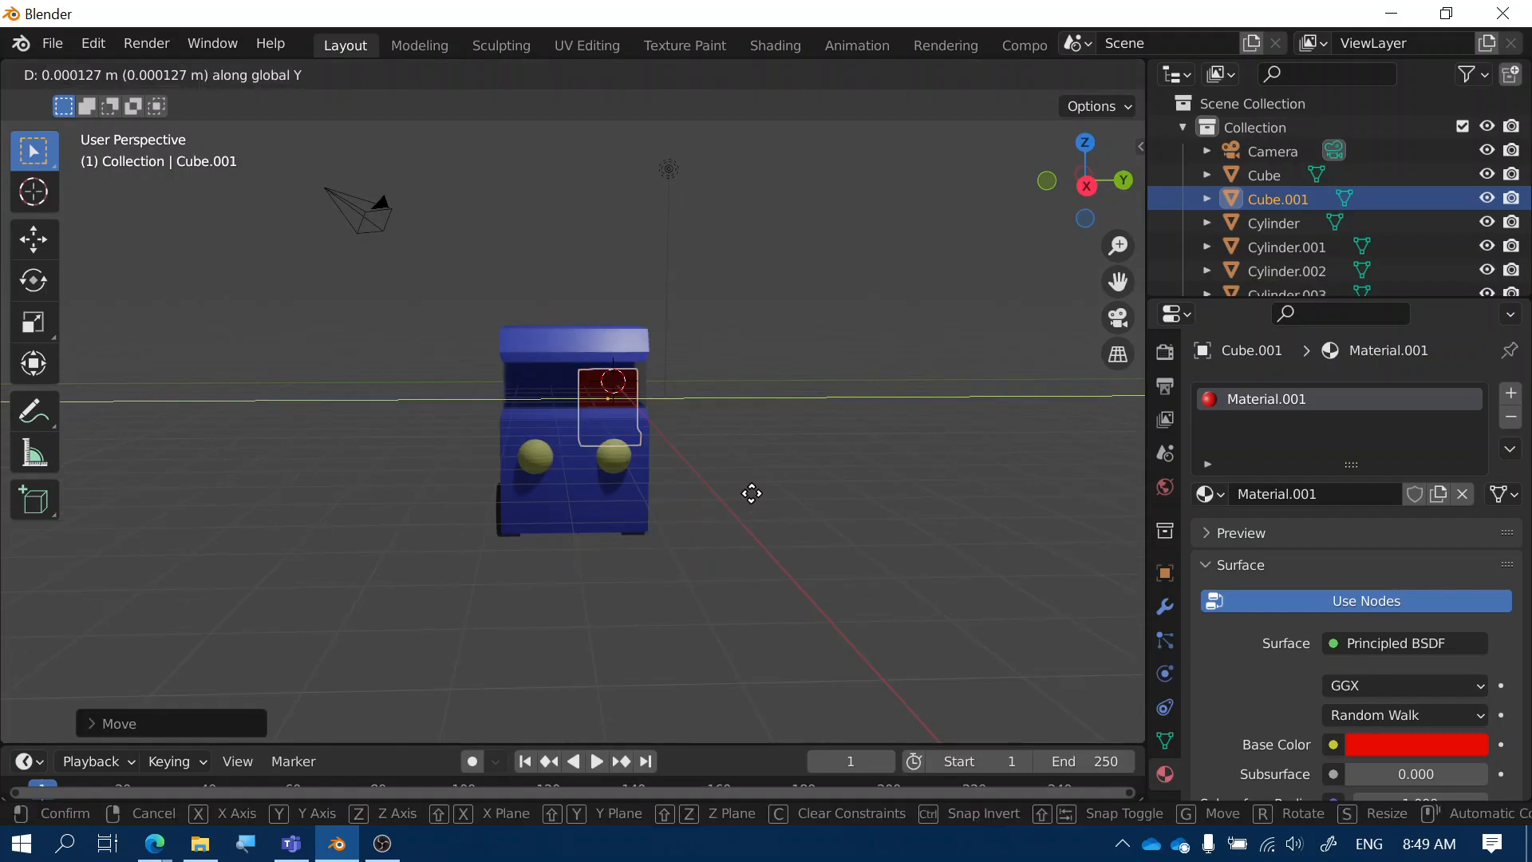
click(752, 494)
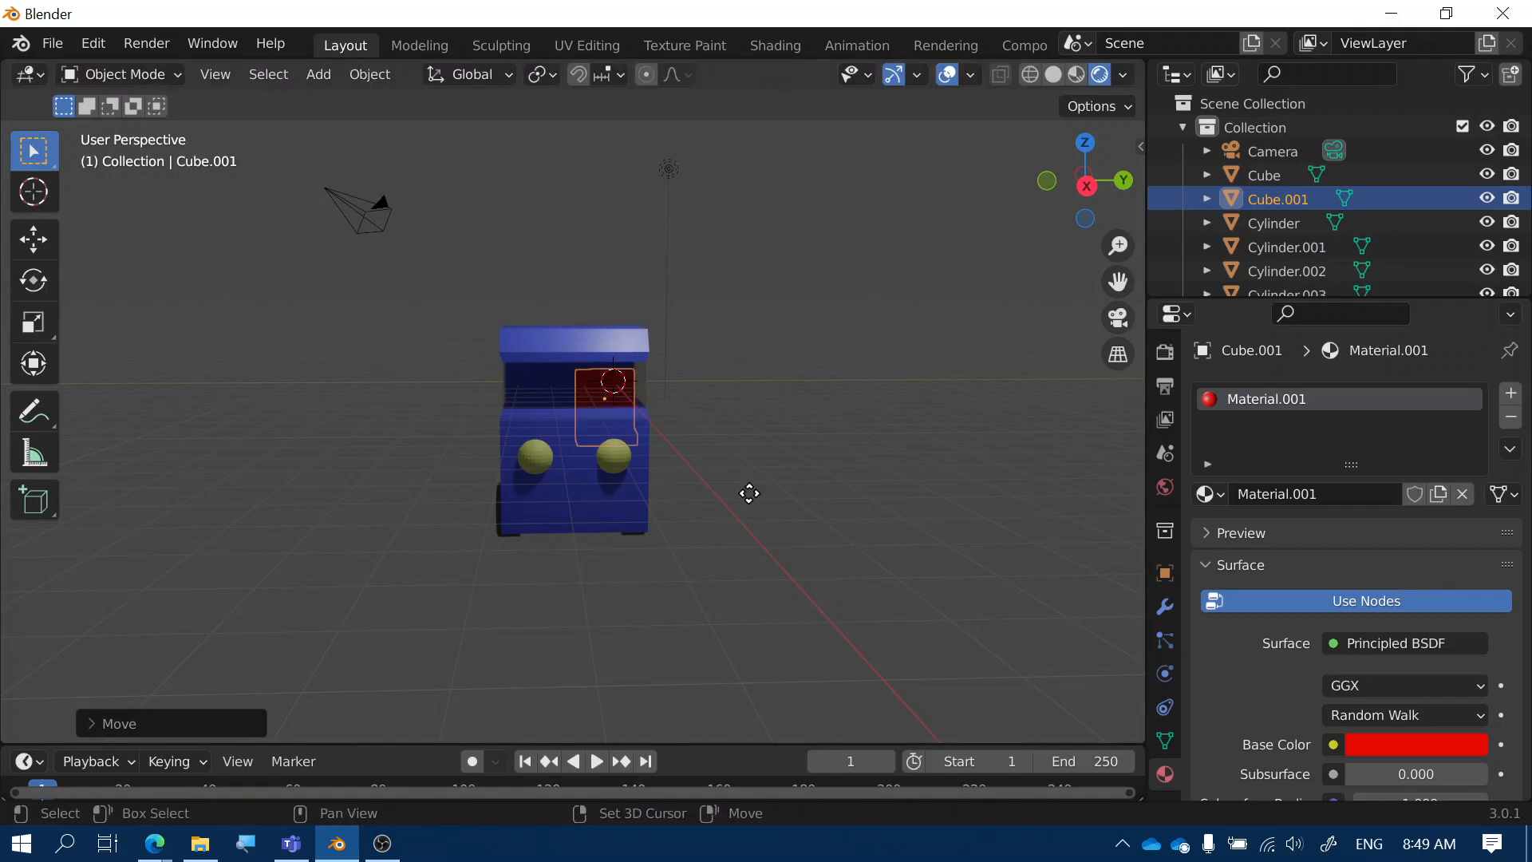
key(shift+d)
key(y)
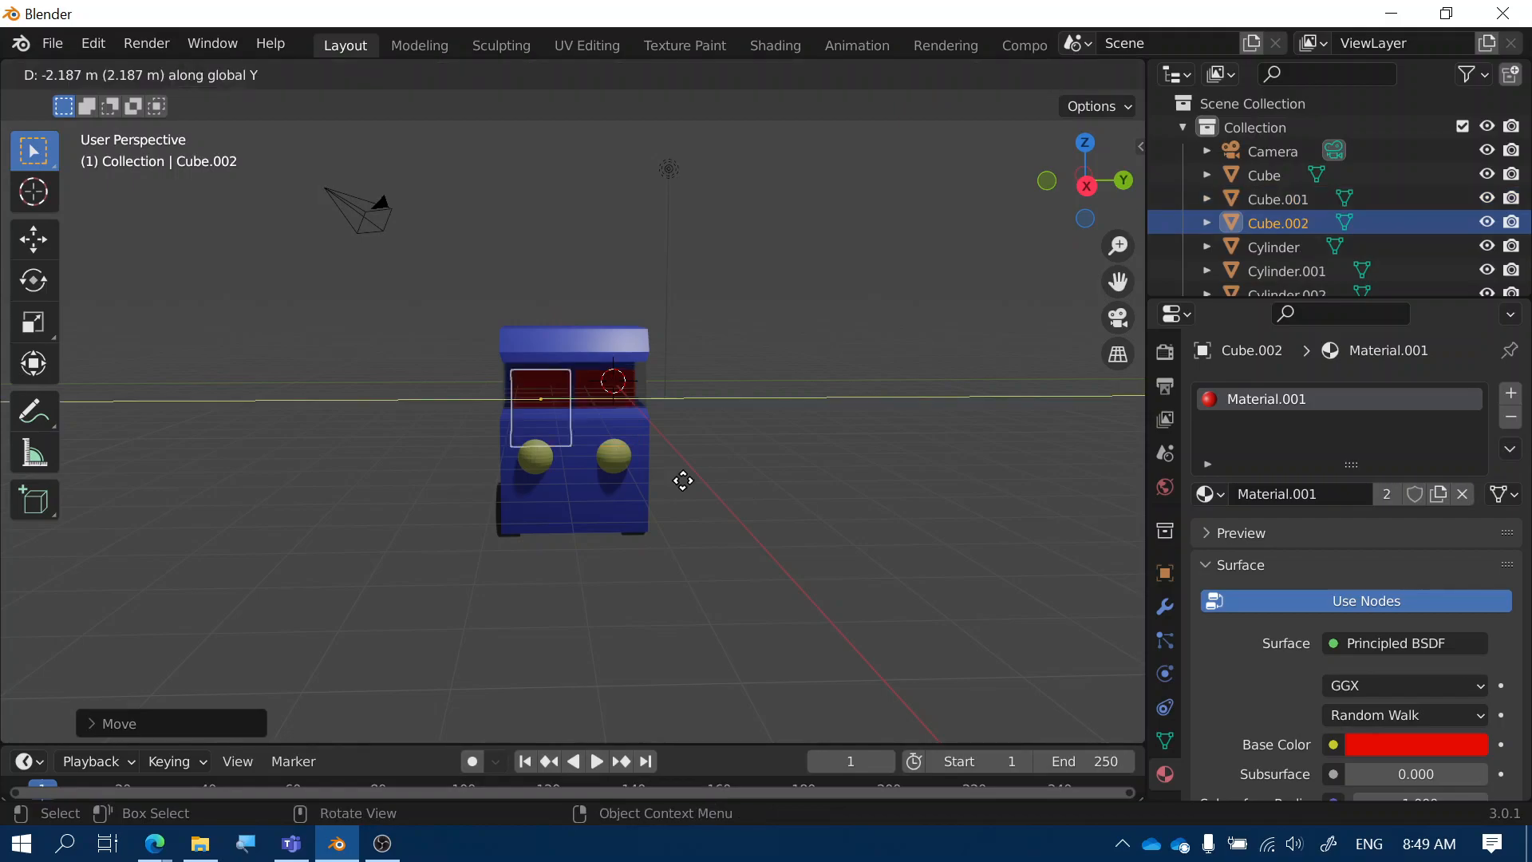